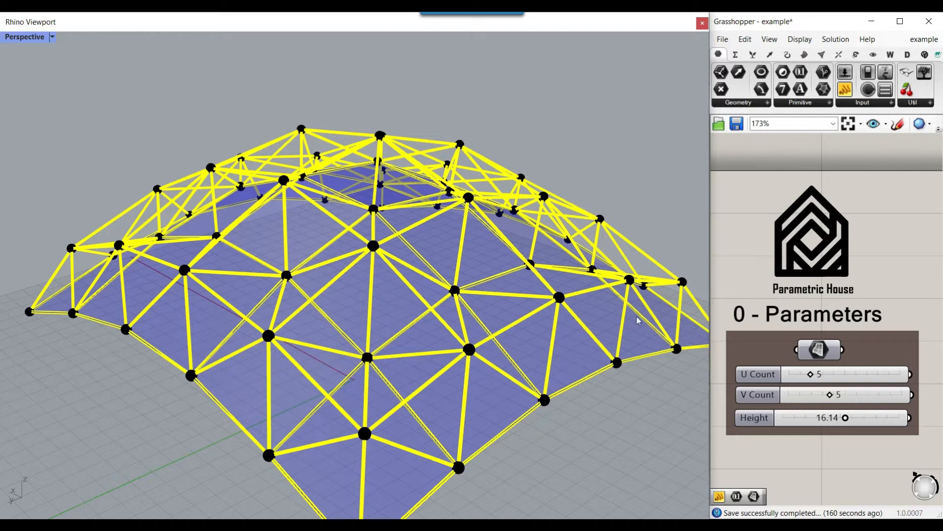
- Bake the dome surface from the Surface parameter and delete the baked copy
right_click(817, 350)
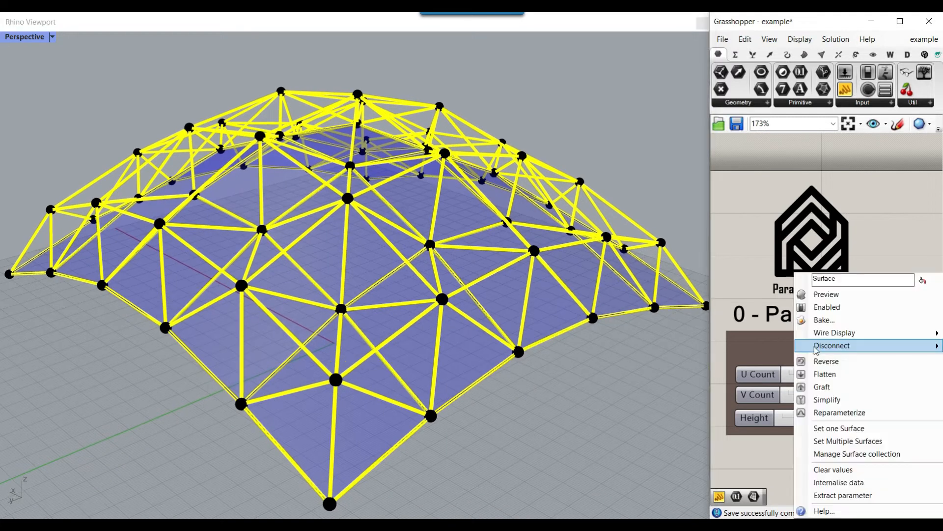
click(825, 320)
click(833, 432)
click(298, 245)
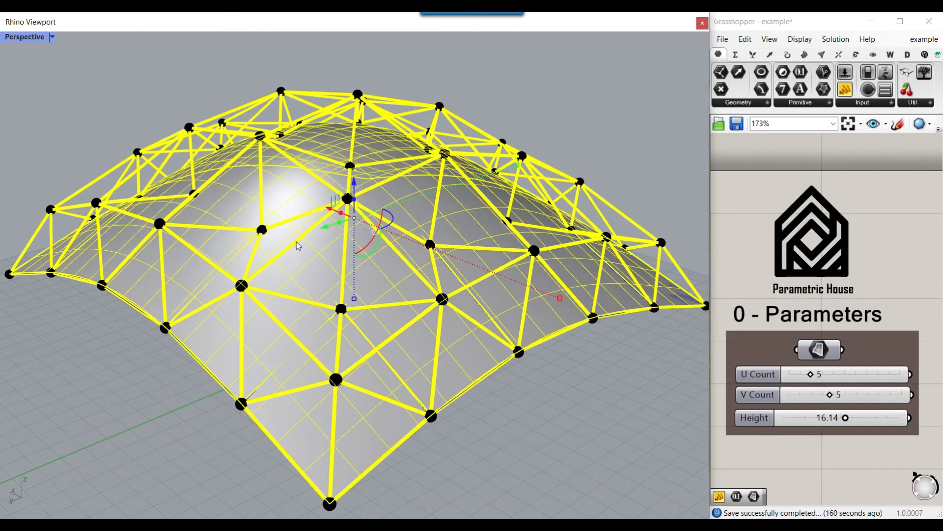
key(Delete)
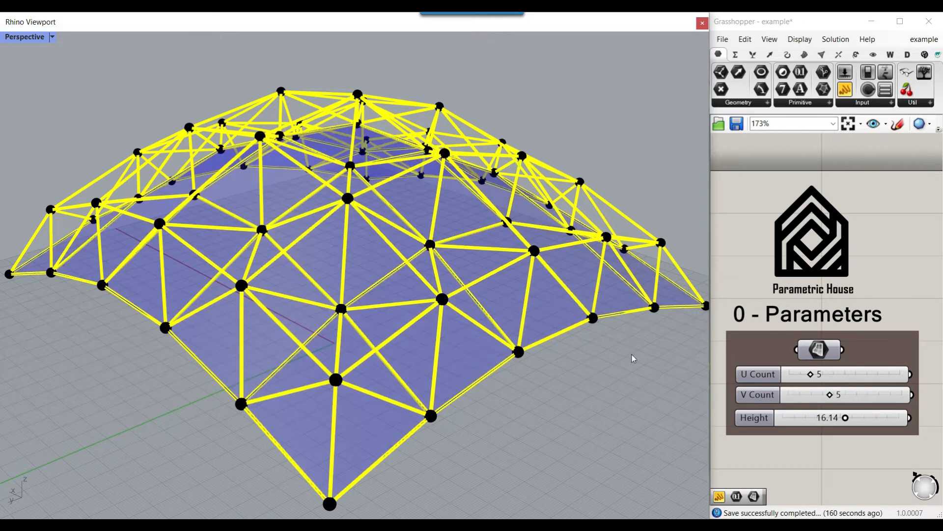
- Set the space frame's U Count to 8 and V Count to 4
drag(811, 374, 808, 395)
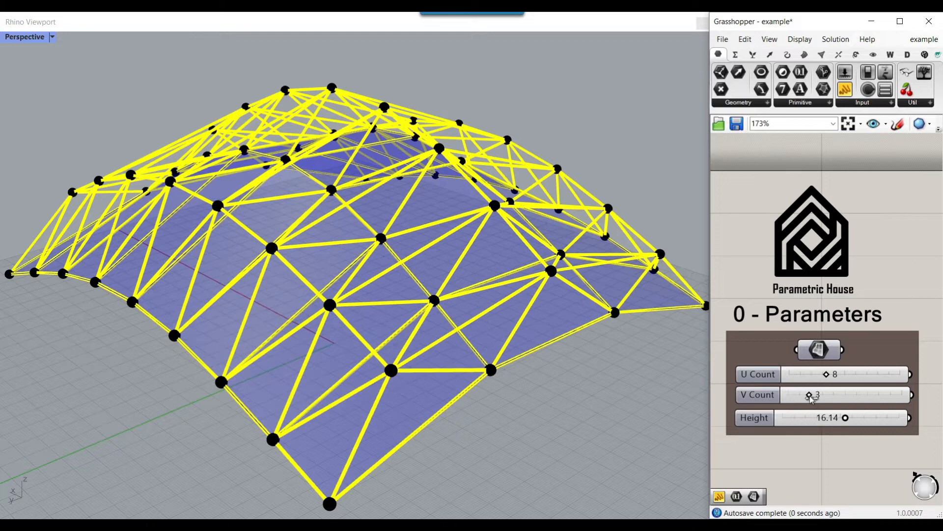
click(375, 285)
scroll(375, 285, down, 4)
scroll(375, 285, up, 7)
right_drag(367, 303, 396, 293)
drag(809, 394, 820, 395)
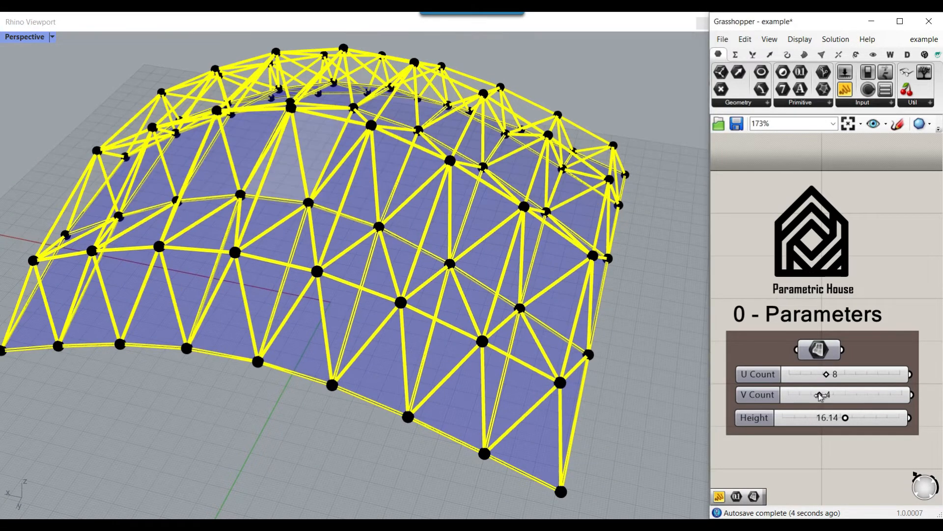
- Lower the space frame's Height to 13.48
scroll(420, 349, down, 4)
right_drag(420, 349, 366, 347)
scroll(388, 310, up, 2)
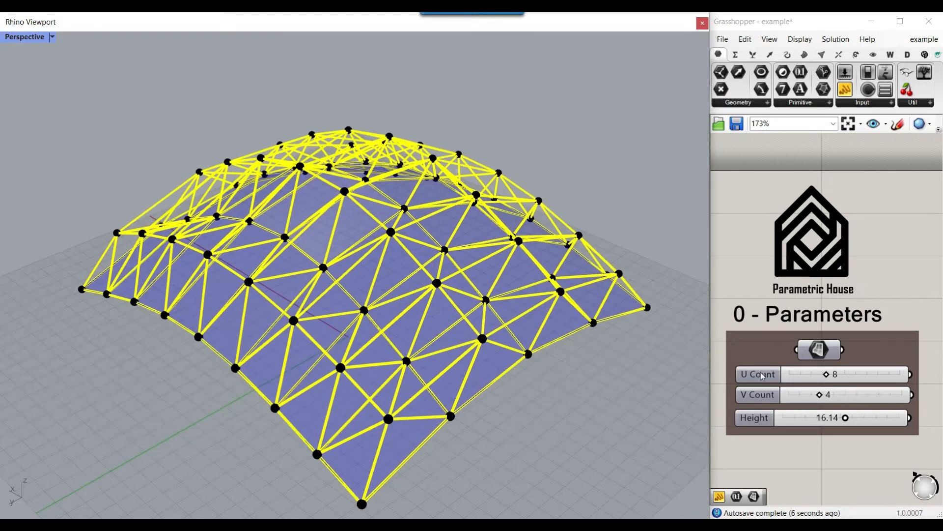
mouse_move(845, 419)
mouse_down()
mouse_move(879, 419)
mouse_move(820, 418)
mouse_move(850, 419)
mouse_move(836, 419)
mouse_up()
scroll(511, 307, up, 5)
scroll(503, 297, down, 3)
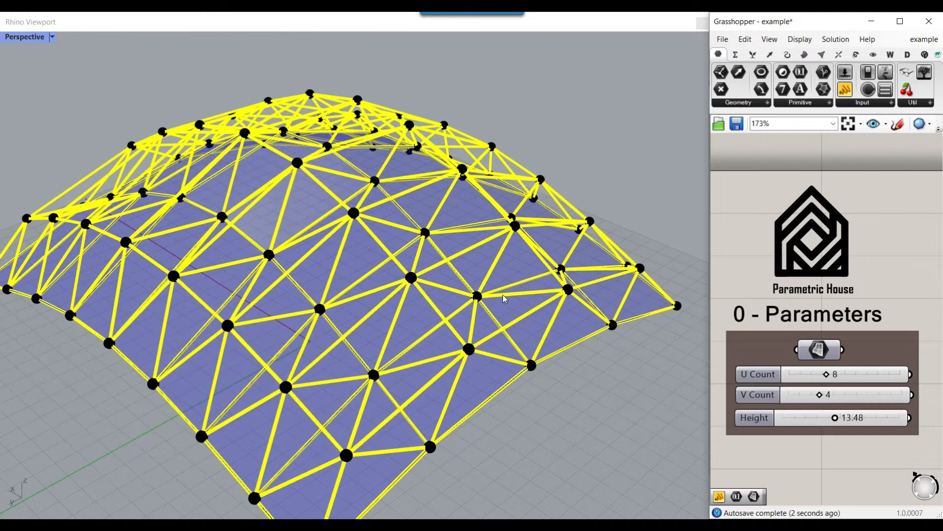
- Inspect the frame's members and joints up close and reduce the U Count to 5
right_drag(503, 297, 464, 283)
scroll(451, 275, down, 3)
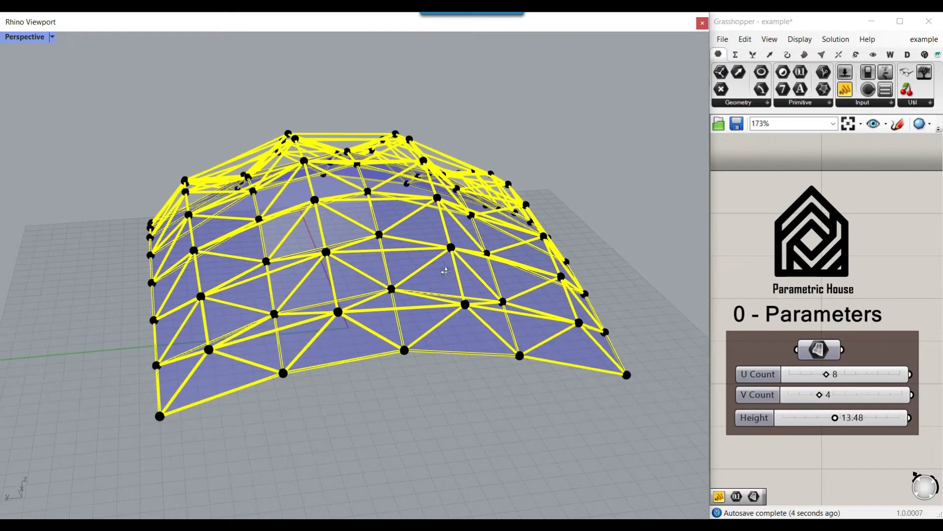
scroll(447, 274, up, 5)
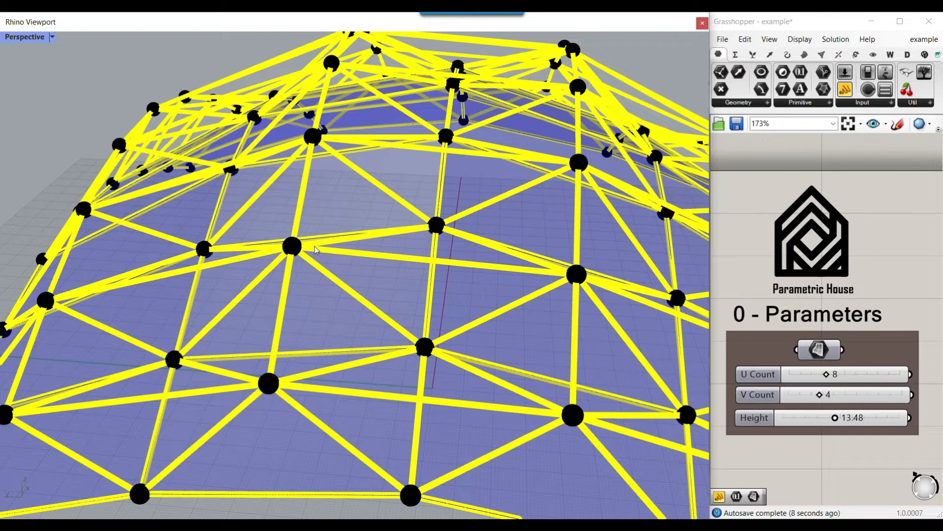
right_drag(328, 242, 382, 261)
drag(826, 374, 811, 380)
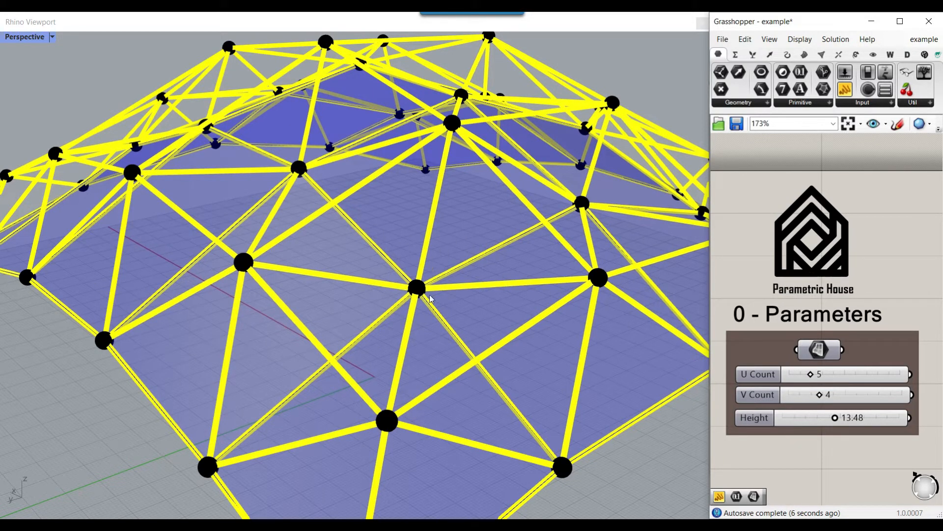
scroll(429, 304, down, 5)
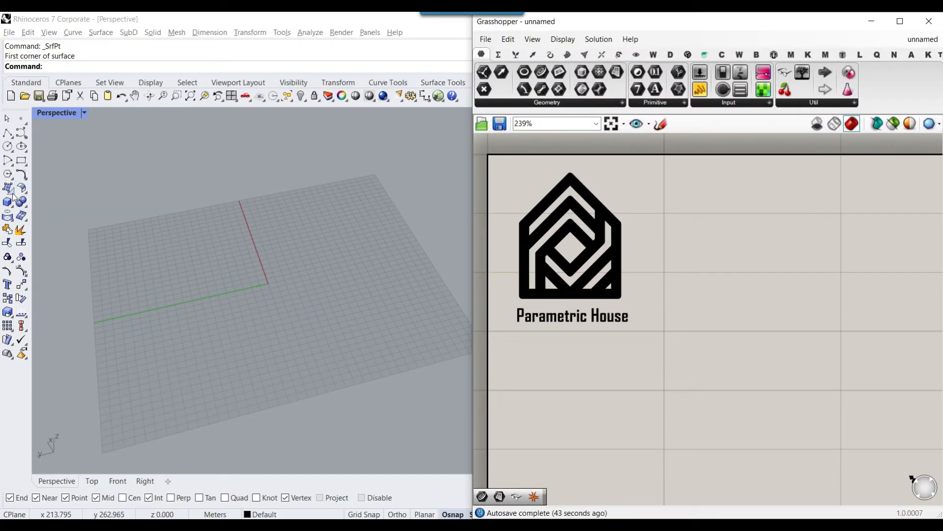
- Create a corner-to-corner plane surface covering most of the construction grid and show the Perspective viewport in Shaded mode
click(14, 182)
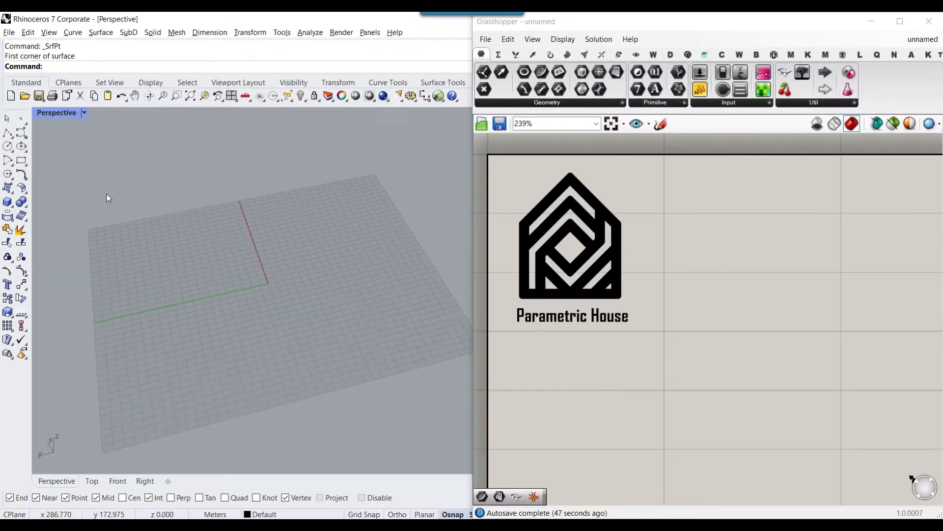
click(10, 192)
click(104, 193)
scroll(243, 245, down, 4)
scroll(265, 252, down, 4)
right_drag(243, 244, 258, 261)
scroll(258, 261, up, 4)
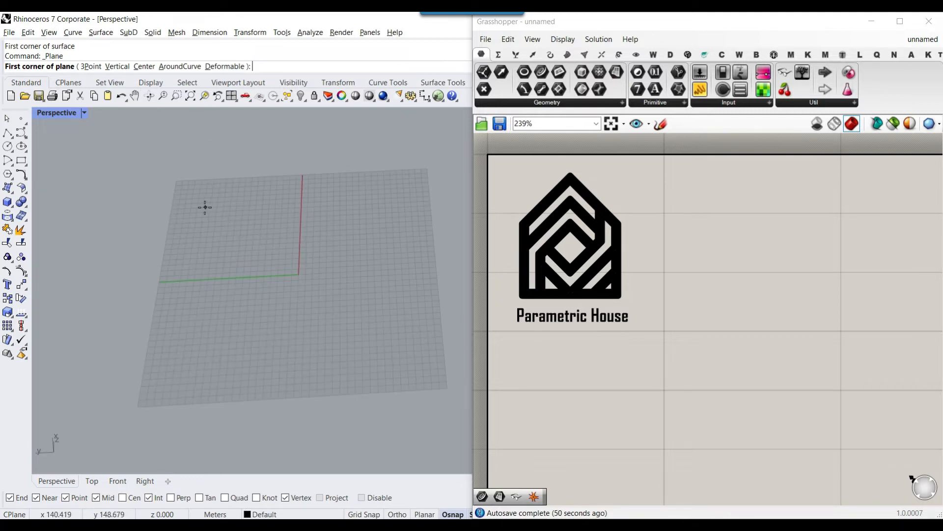
click(204, 204)
click(421, 385)
scroll(366, 317, up, 1)
scroll(344, 304, up, 2)
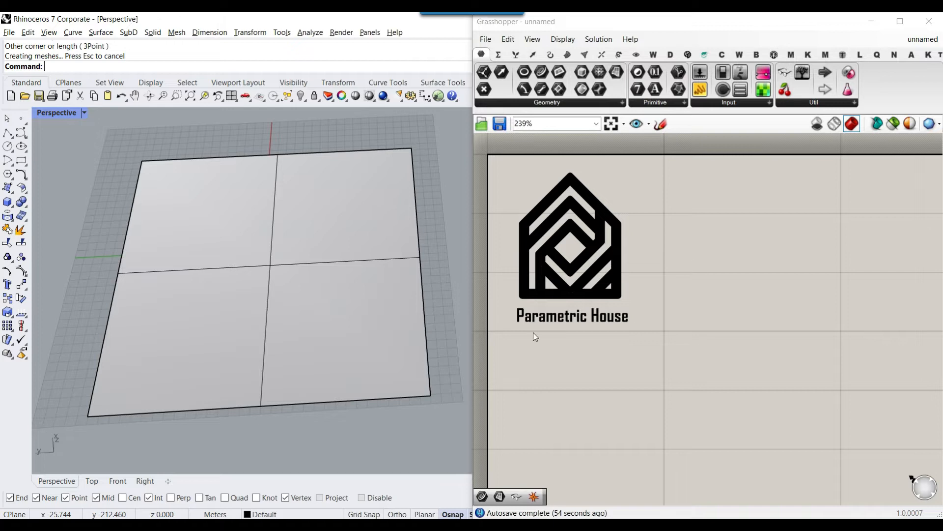
scroll(266, 273, up, 1)
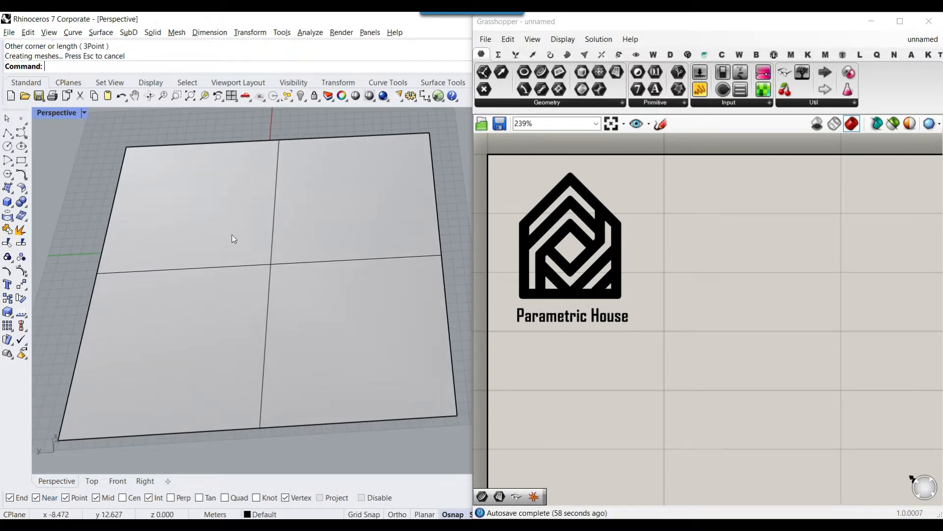
click(49, 112)
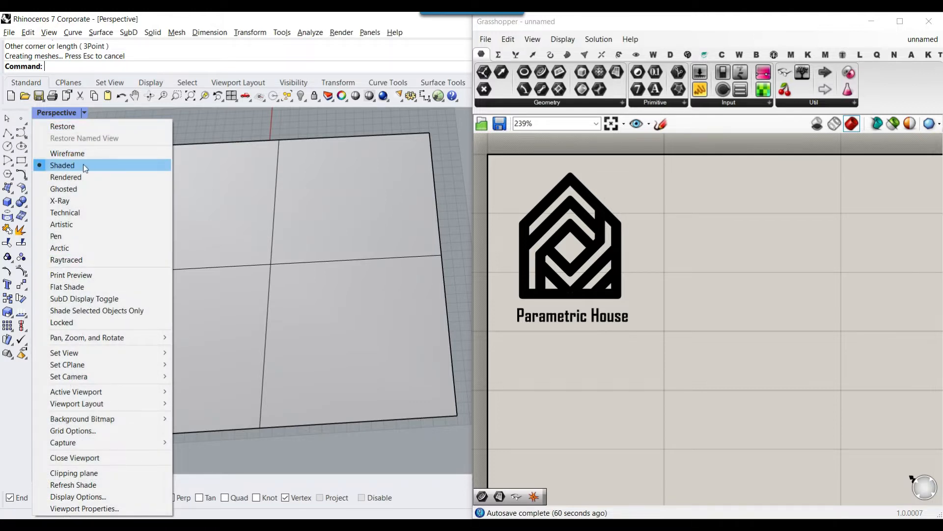
click(85, 166)
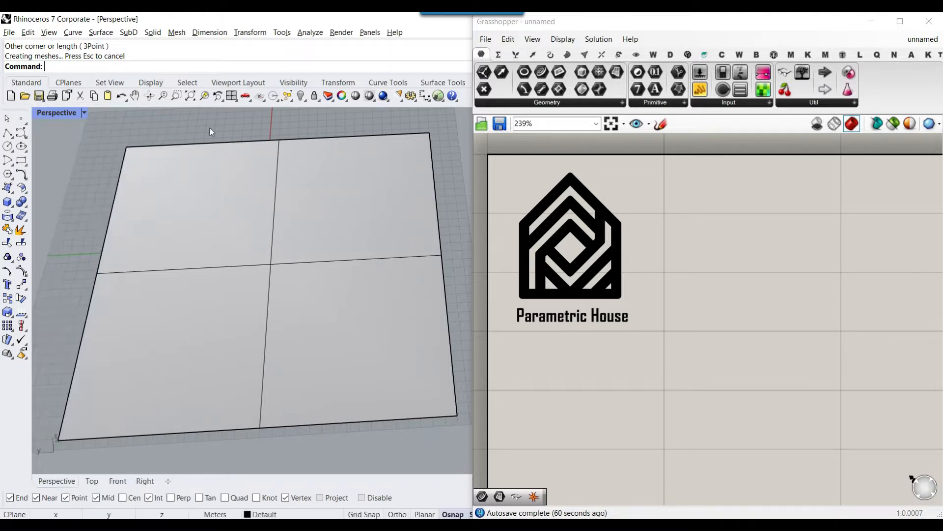
- Rebuild the plane surface with 20 points and degree 3 in both U and V, deleting the input
click(288, 273)
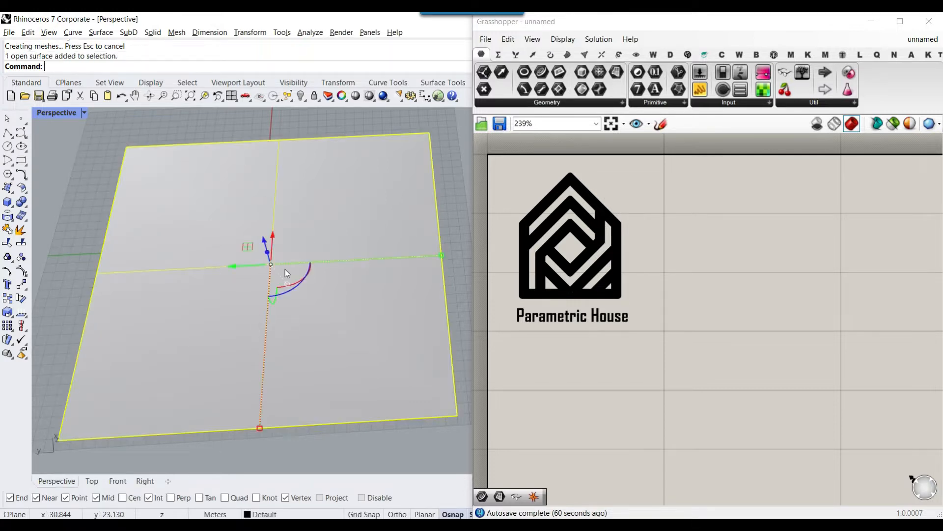
text(Rebuild)
key(Return)
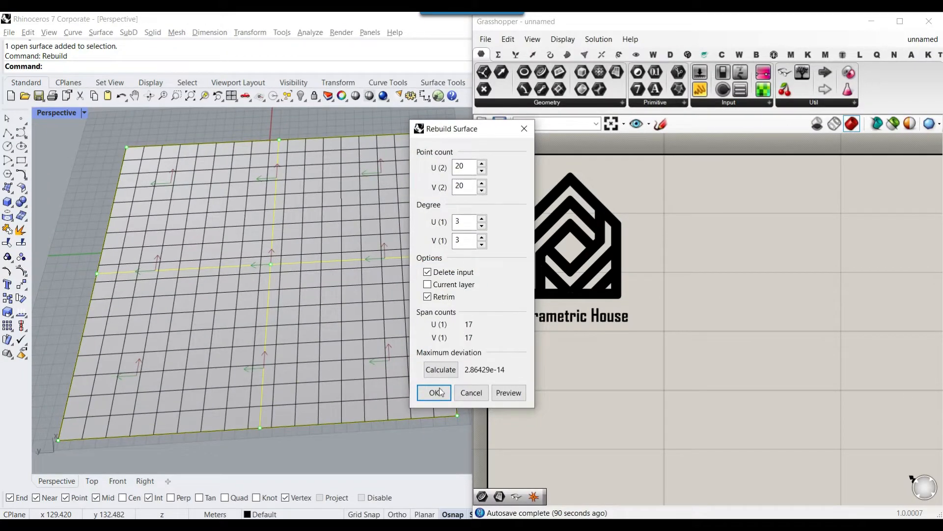
click(434, 393)
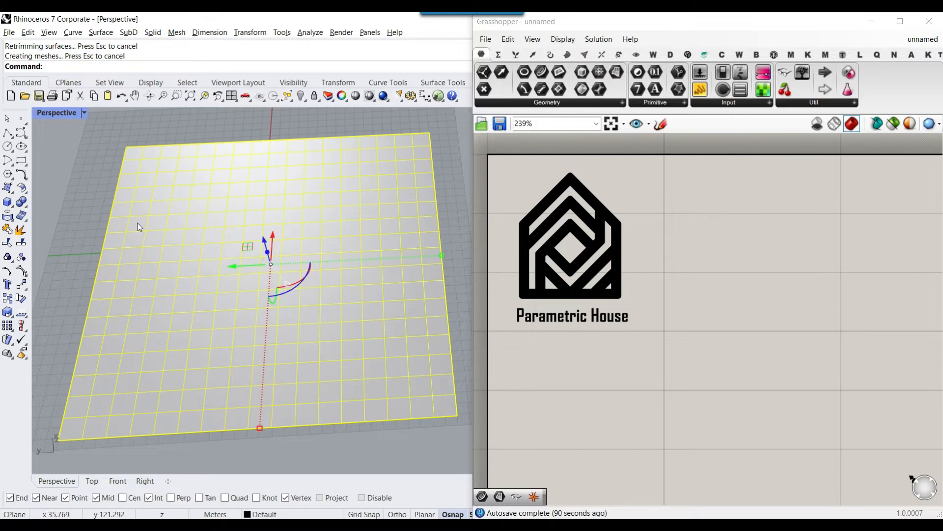
- Begin a SoftEditSrf deformation on the rebuilt surface from a base point near one side
right_drag(137, 226, 246, 312)
scroll(228, 236, down, 5)
scroll(249, 282, up, 5)
scroll(253, 286, down, 4)
scroll(252, 294, up, 3)
scroll(255, 294, up, 2)
scroll(256, 295, down, 2)
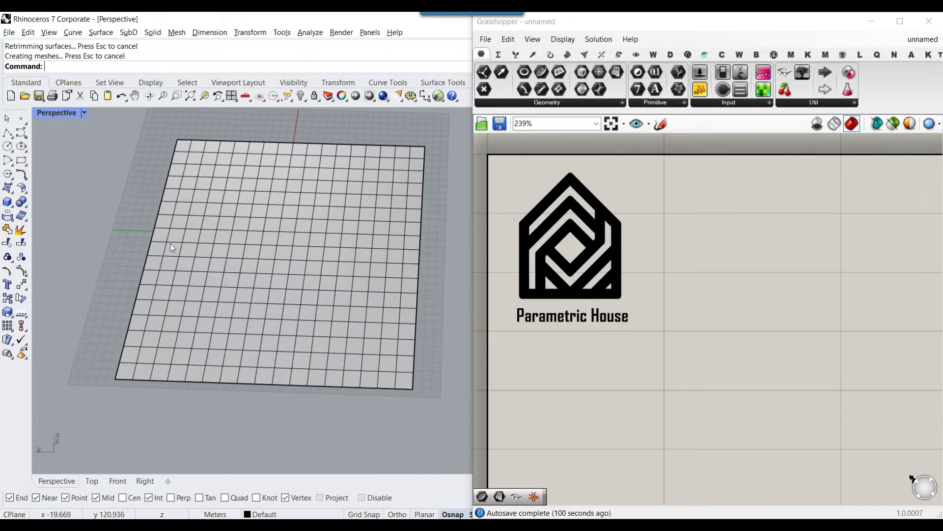
text(oftEditSrf)
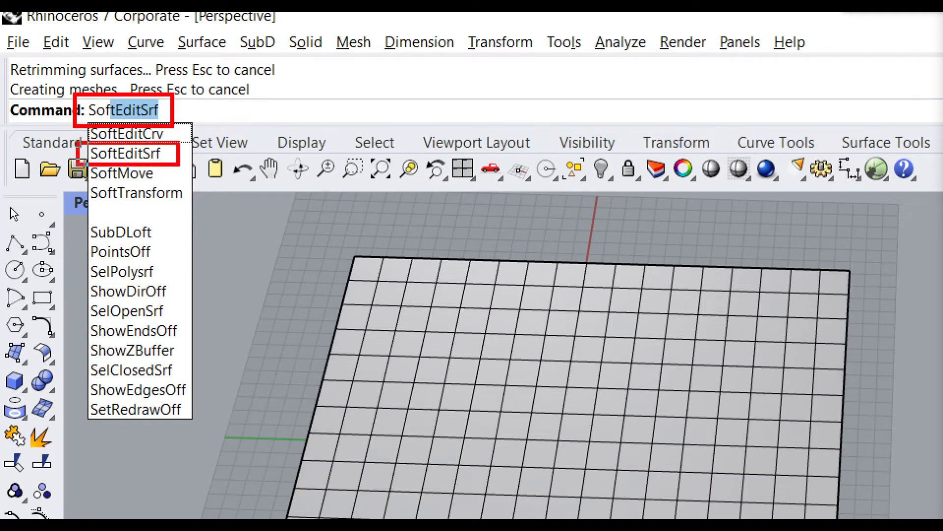
key(Return)
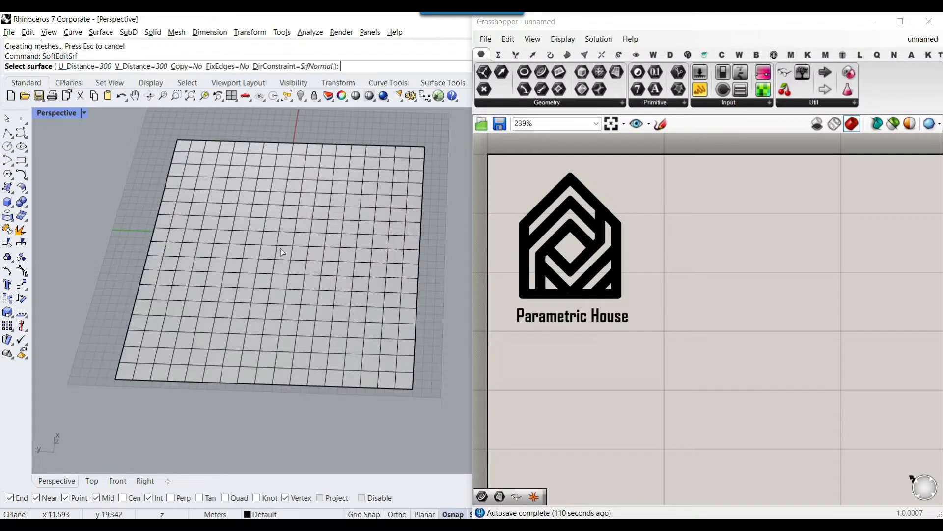
click(286, 275)
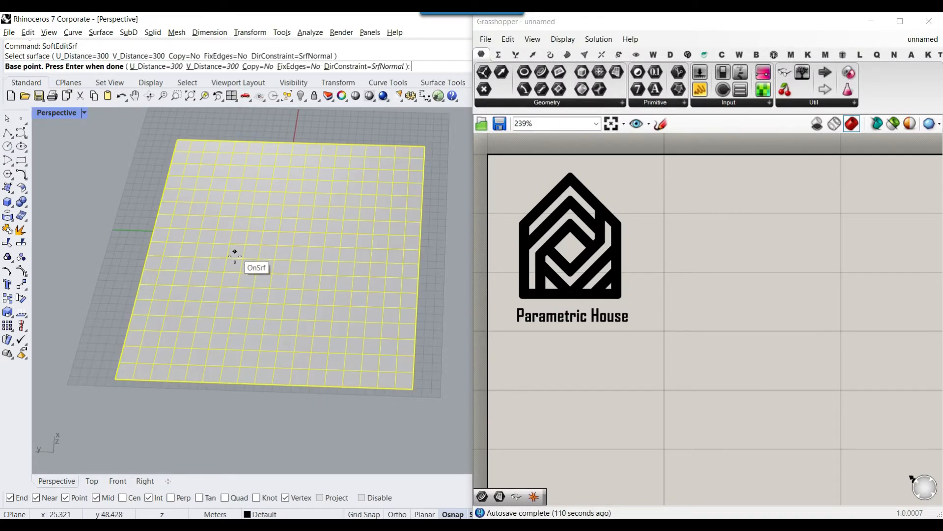
right_drag(235, 251, 241, 248)
click(205, 277)
right_drag(199, 226, 264, 181)
scroll(253, 210, down, 8)
scroll(180, 269, up, 5)
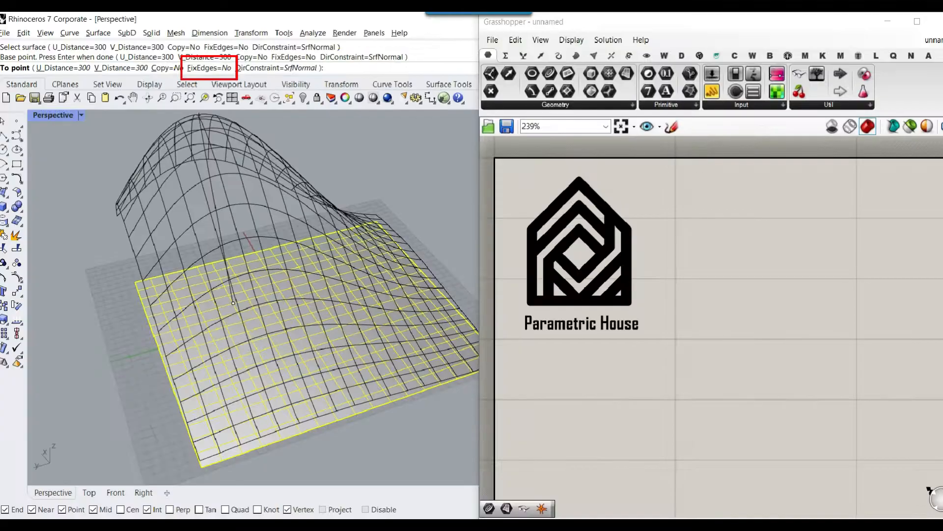
- Raise the bulge with FixEdges set to Yes, and undo the soft edit
click(240, 111)
right_drag(236, 262, 264, 225)
click(191, 274)
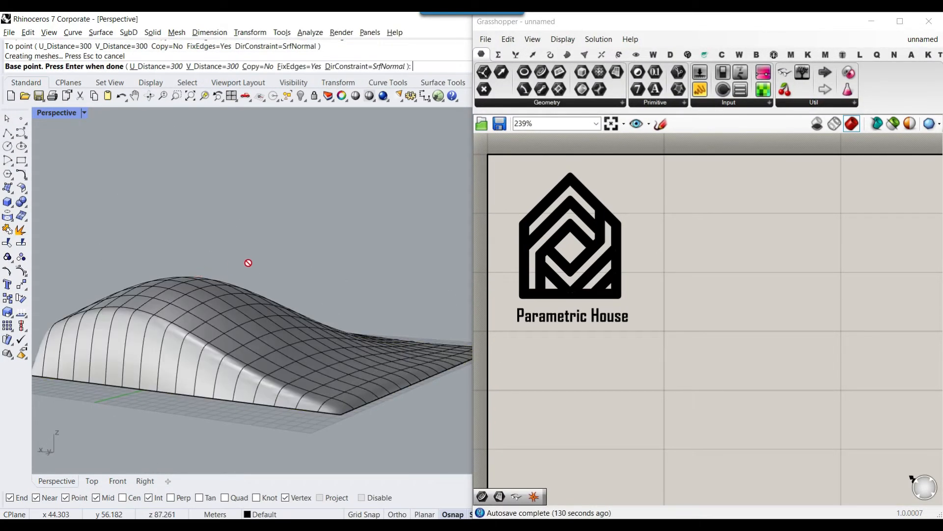
right_drag(246, 263, 246, 171)
key(Return)
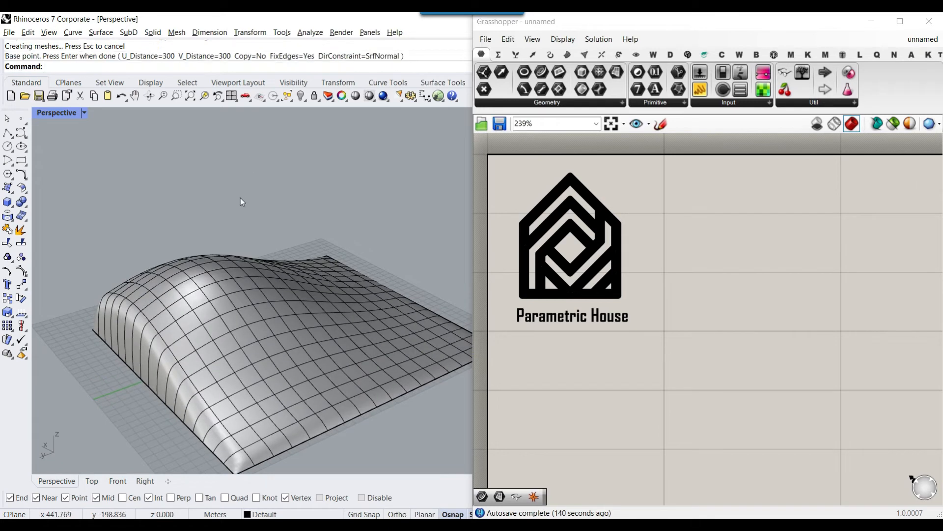
key(ctrl+z)
- Soft-edit the flat surface into a bulge about 97 m high, with U_Distance 100, V_Distance 200 and FixEdges set to No
key(Return)
click(221, 344)
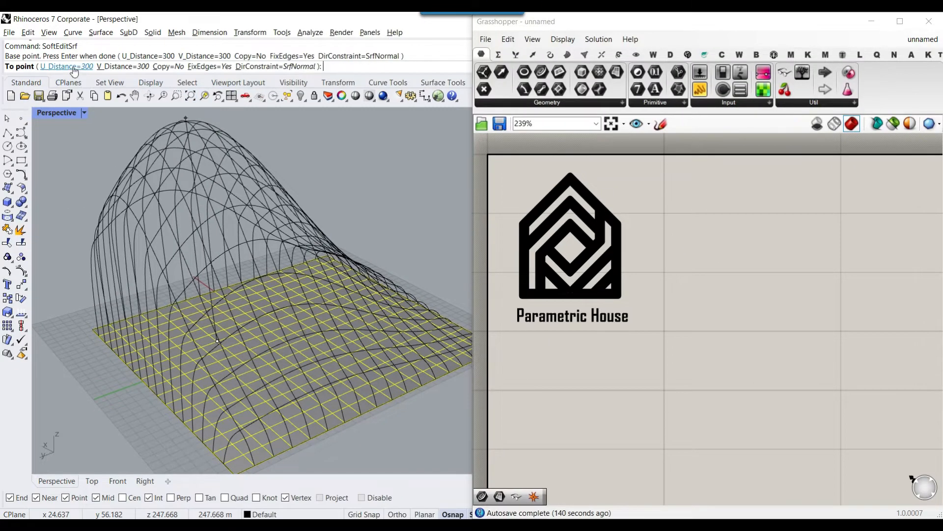
click(73, 67)
text(100)
key(Return)
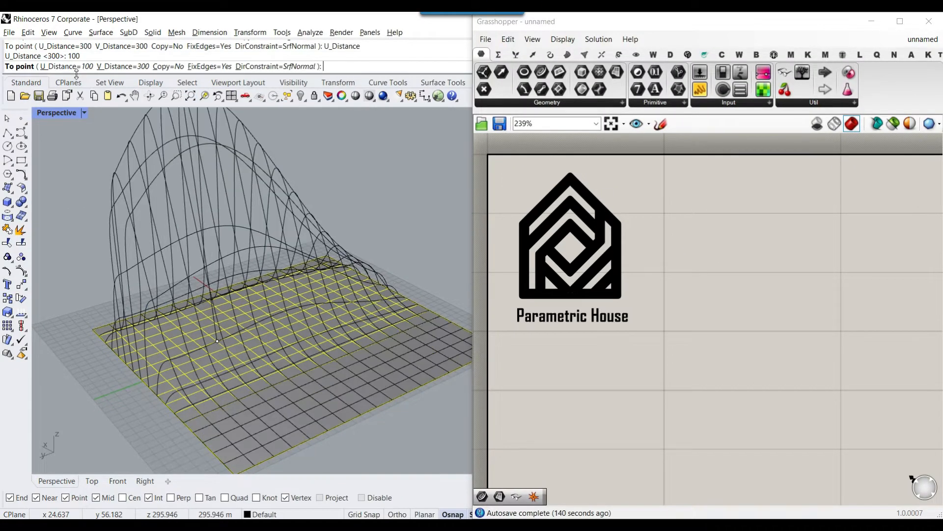
click(120, 67)
text(20)
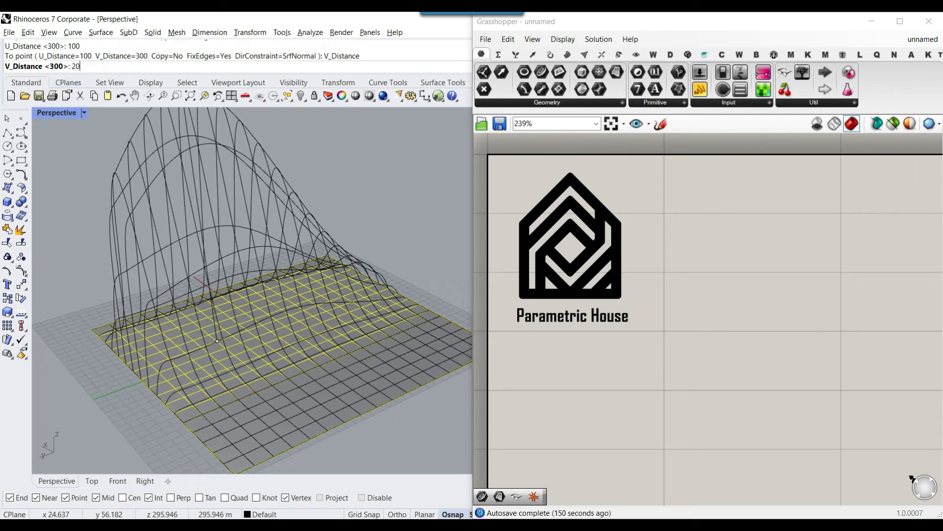
text(0)
key(Return)
click(211, 67)
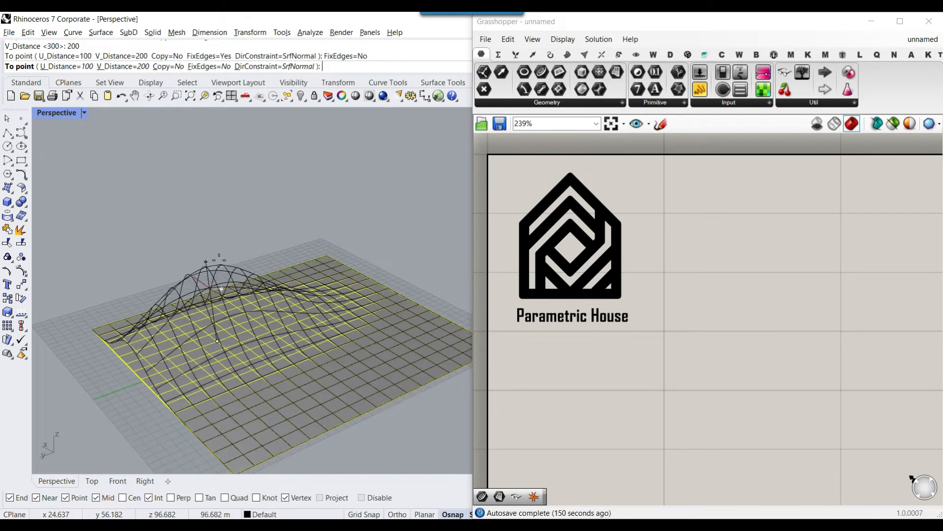
click(220, 289)
- Raise a second, lower bulge on the opposite side of the surface and finish the soft edit
click(390, 336)
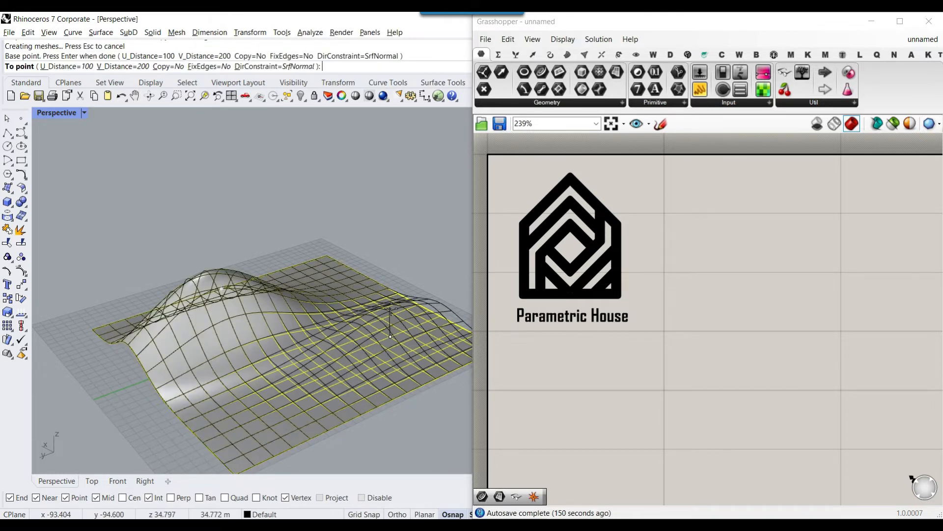
click(388, 288)
key(Return)
- Scale the deformed surface down vertically with the gumball to flatten its two bulges
click(402, 263)
click(316, 223)
right_drag(317, 223, 374, 216)
scroll(387, 246, down, 7)
scroll(387, 246, up, 4)
click(330, 298)
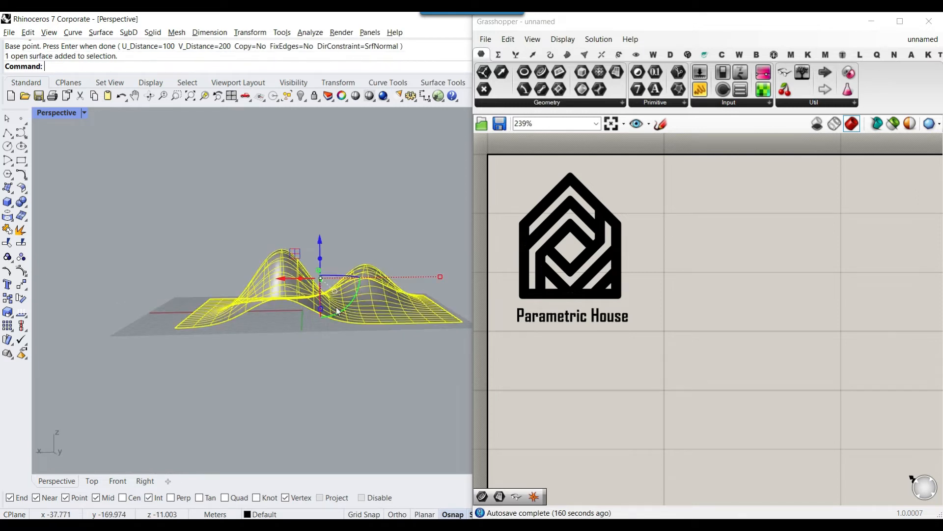
drag(320, 309, 321, 298)
click(344, 243)
mouse_move(344, 243)
right_down()
mouse_move(236, 273)
mouse_move(330, 240)
mouse_move(342, 275)
mouse_move(322, 261)
mouse_move(335, 255)
right_up()
scroll(236, 273, down, 4)
scroll(363, 228, up, 5)
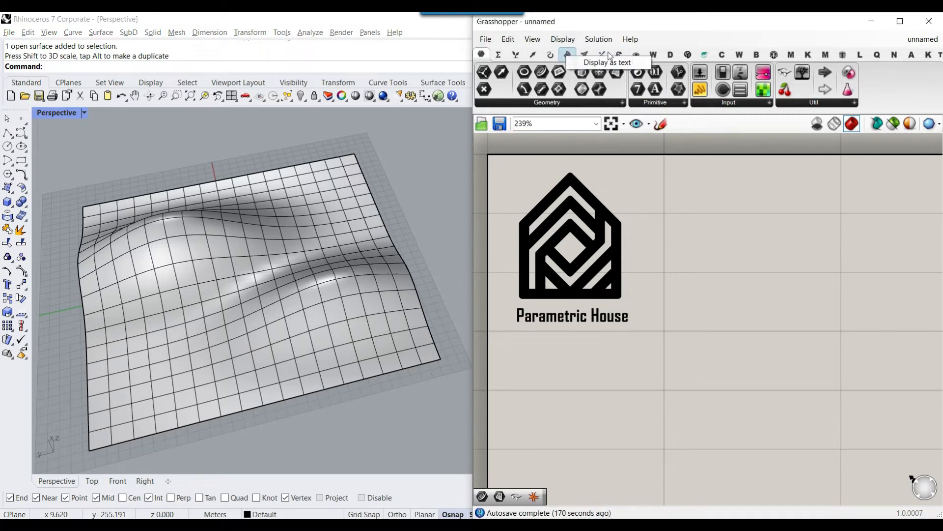
- Check the Draw Icons and Draw Full Names display options, and place a Surface parameter on the Grasshopper canvas
click(561, 40)
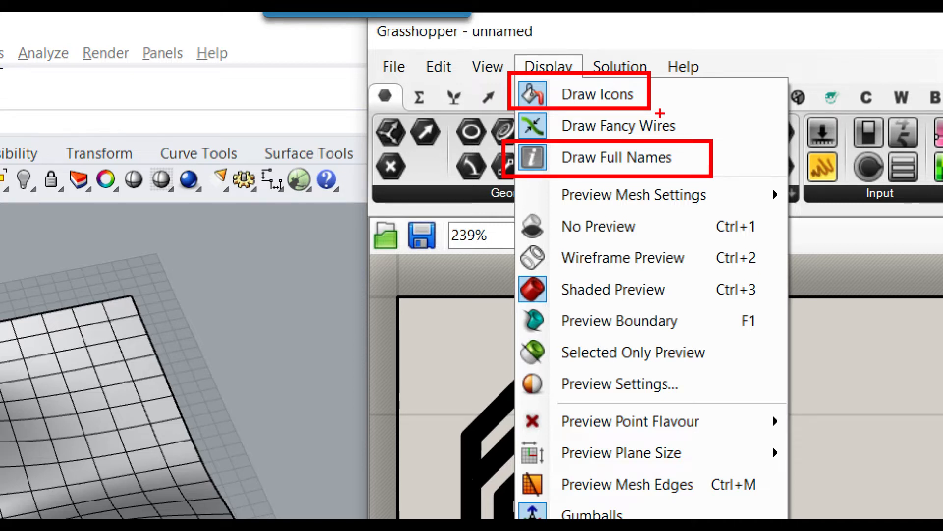
key(Escape)
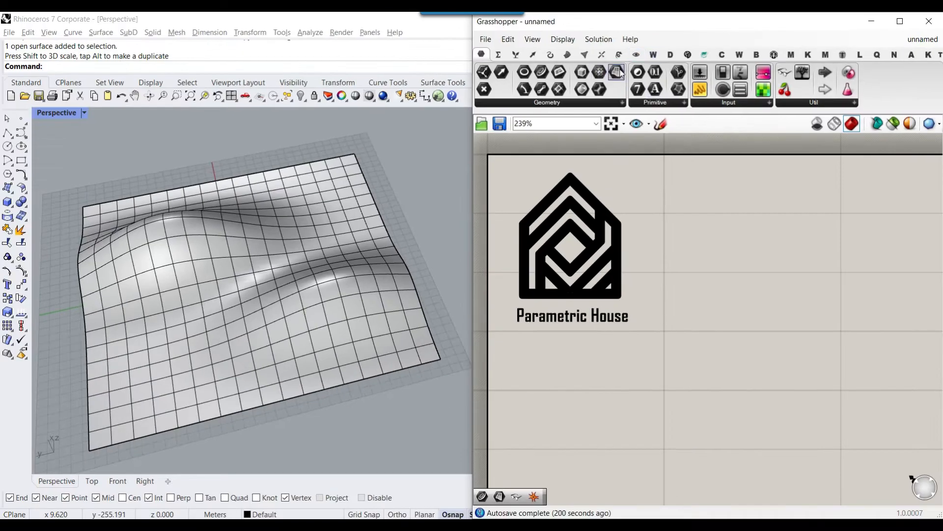
drag(620, 72, 680, 339)
scroll(603, 337, up, 5)
drag(603, 337, 659, 374)
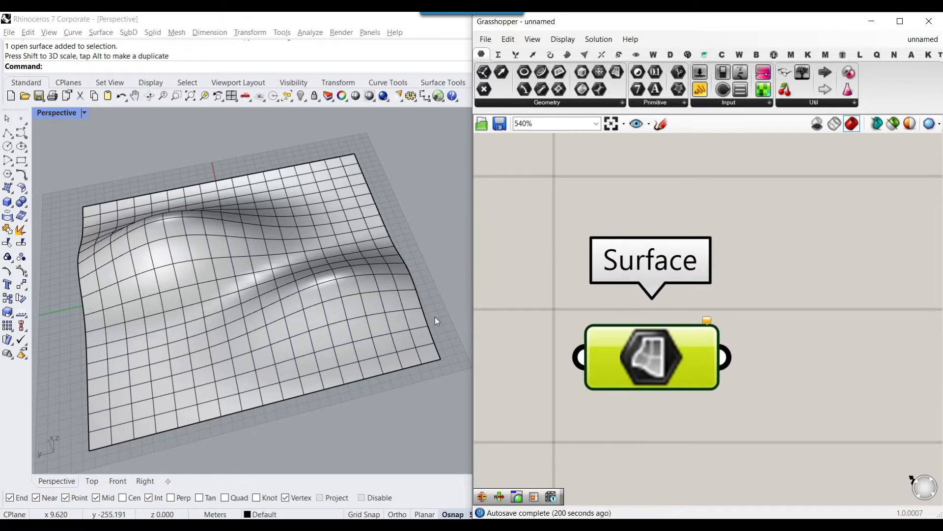
right_drag(659, 369, 634, 288)
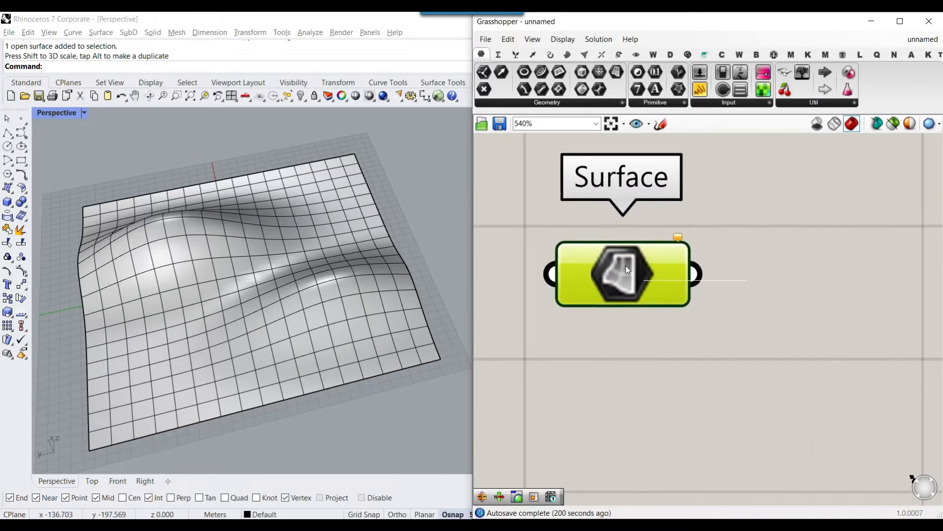
- Reference the deformed Rhino surface in the Surface parameter as its single surface
right_click(627, 269)
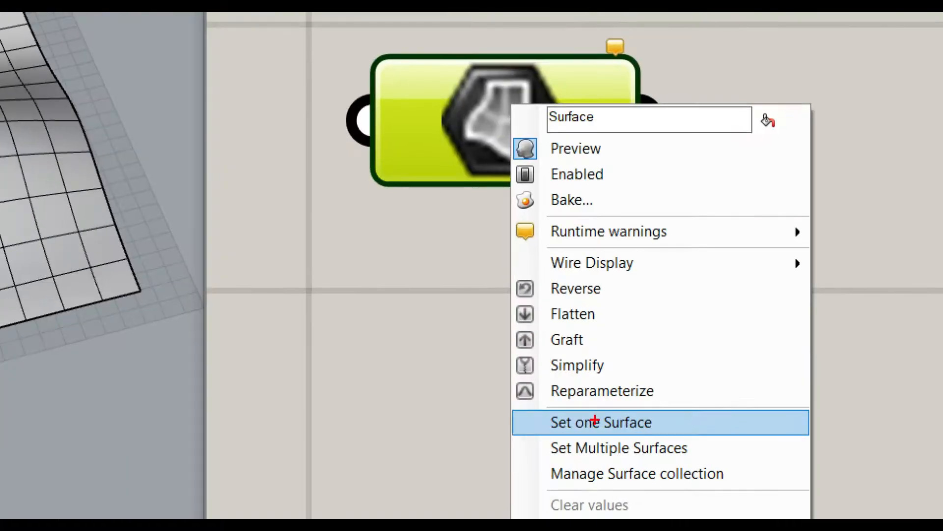
ctrl+drag(517, 407, 690, 440)
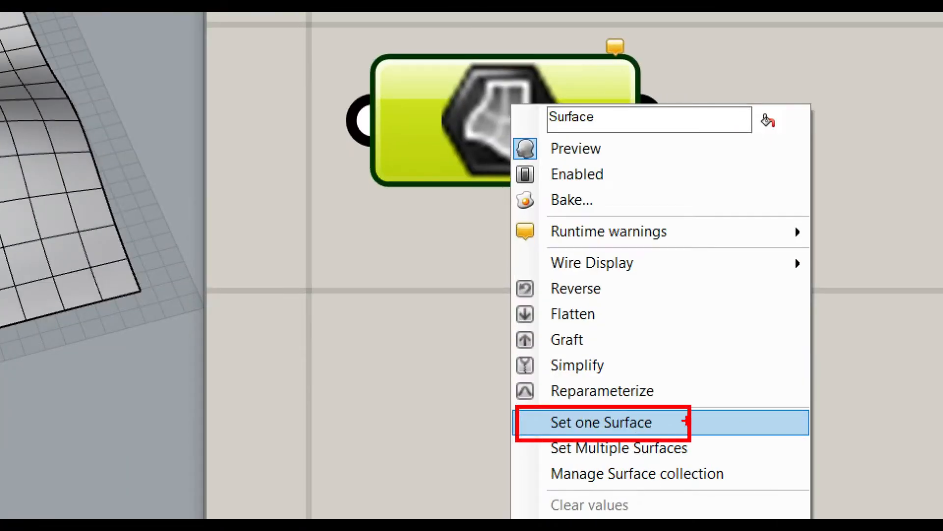
key(Escape)
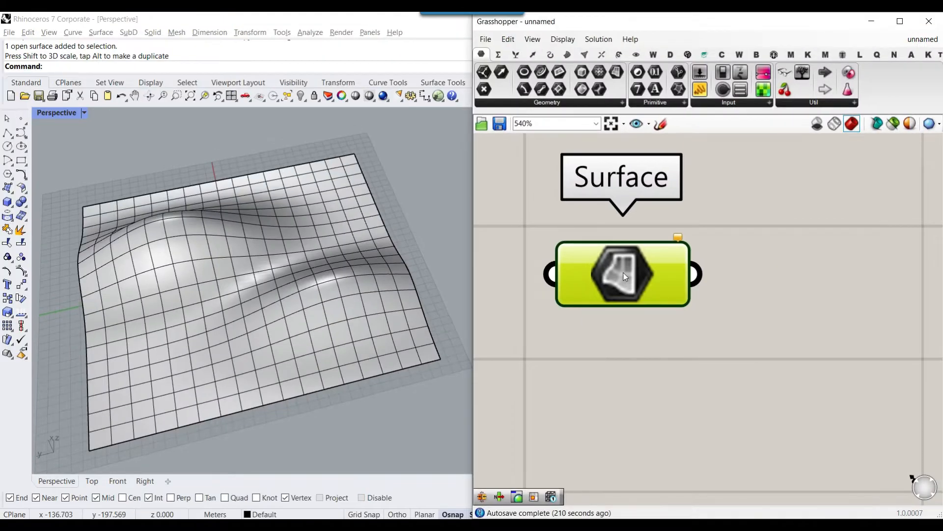
right_click(507, 114)
click(655, 432)
click(318, 329)
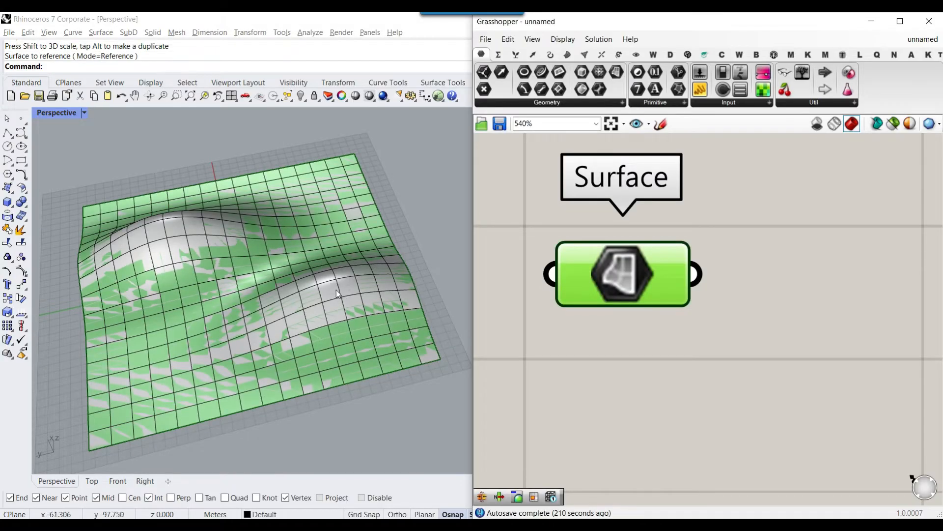
scroll(311, 296, down, 5)
scroll(310, 296, up, 5)
right_drag(305, 293, 332, 275)
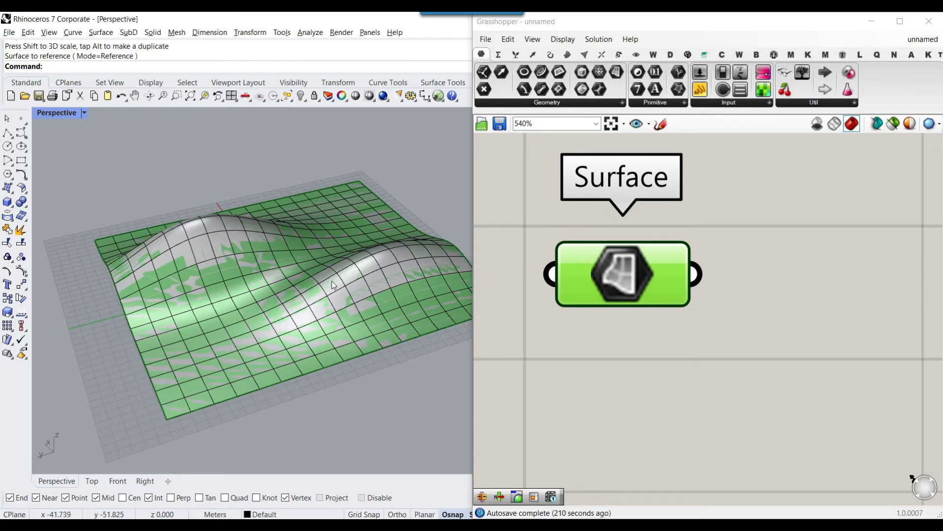
right_drag(279, 249, 333, 275)
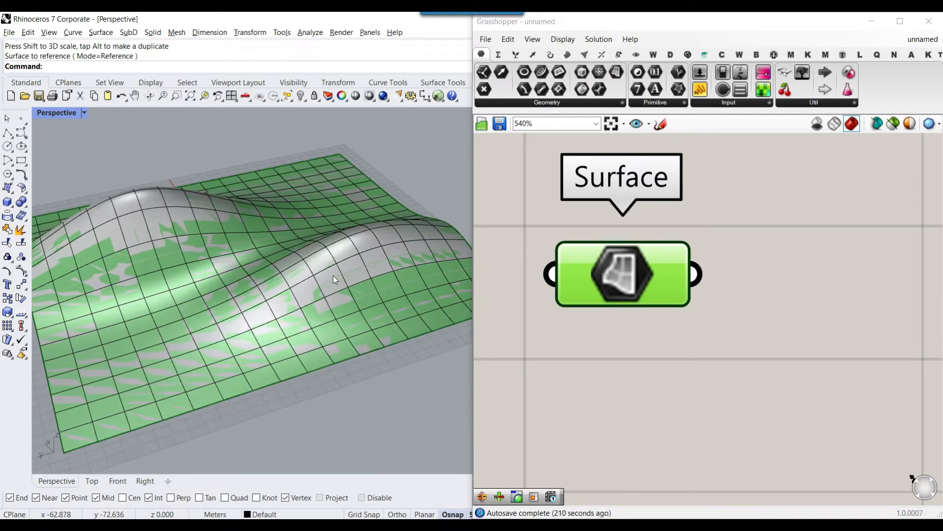
- Internalise the referenced surface data in the Surface parameter
scroll(337, 290, down, 1)
right_drag(645, 279, 647, 275)
scroll(653, 266, down, 2)
right_click(630, 256)
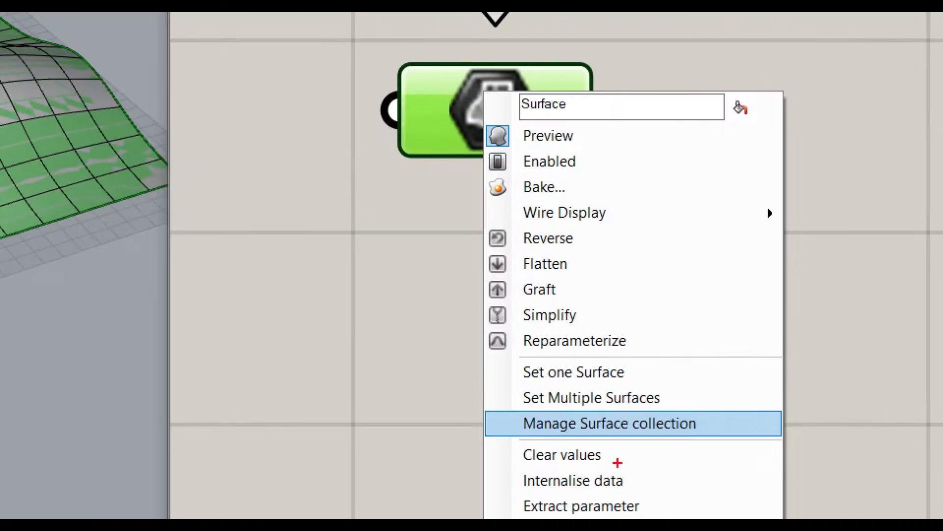
mouse_move(481, 461)
ctrl+mouse_down()
mouse_move(593, 497)
mouse_move(690, 492)
ctrl+mouse_up()
key(Escape)
right_click(642, 265)
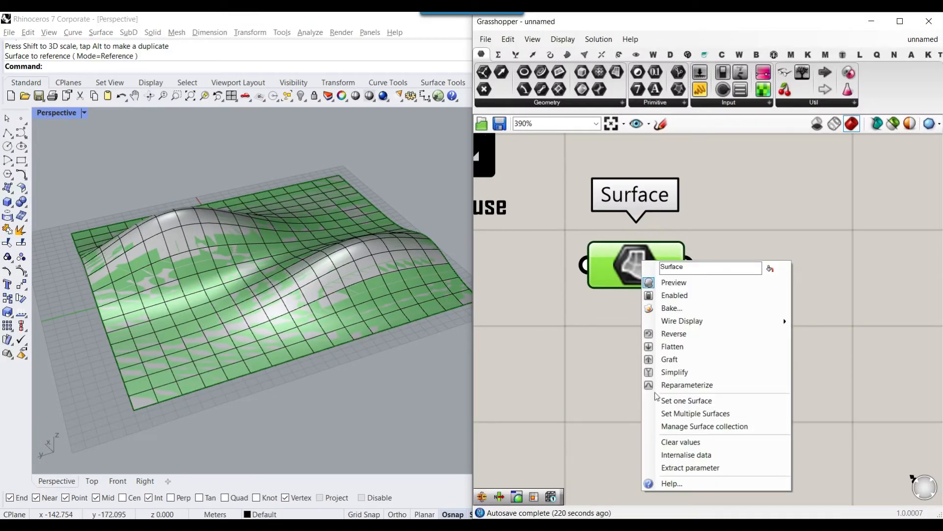
click(691, 452)
- Delete the original deformed surface from the Rhino model, and widen the Rhino window beside Grasshopper
click(264, 293)
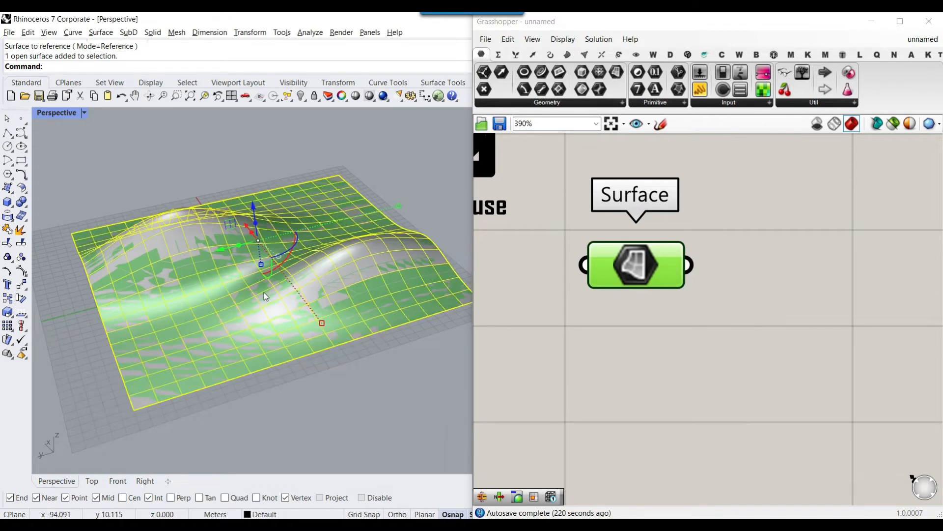
key(Delete)
right_drag(273, 302, 344, 298)
mouse_move(635, 270)
mouse_down()
mouse_move(669, 290)
mouse_move(620, 282)
mouse_up()
click(651, 345)
right_drag(318, 311, 306, 289)
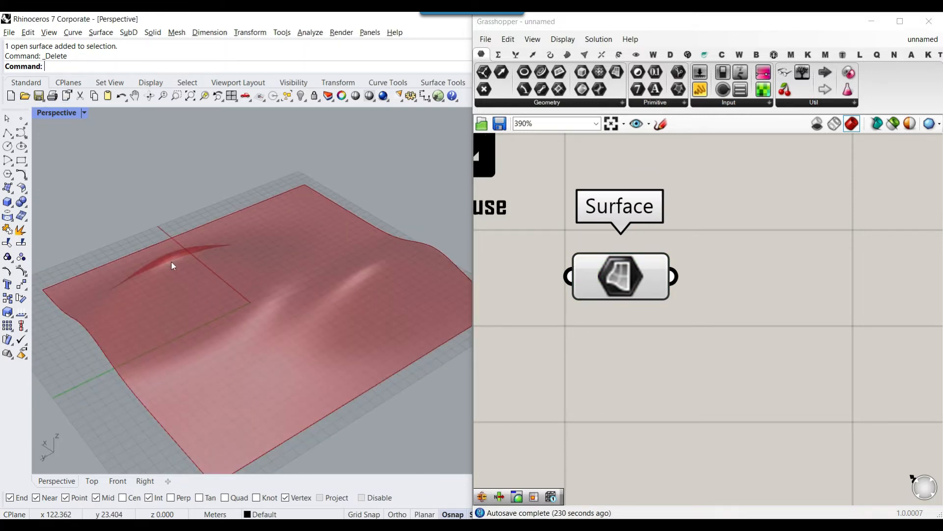
mouse_move(240, 284)
right_down()
mouse_move(259, 280)
mouse_move(238, 269)
mouse_move(238, 299)
right_up()
scroll(238, 299, down, 1)
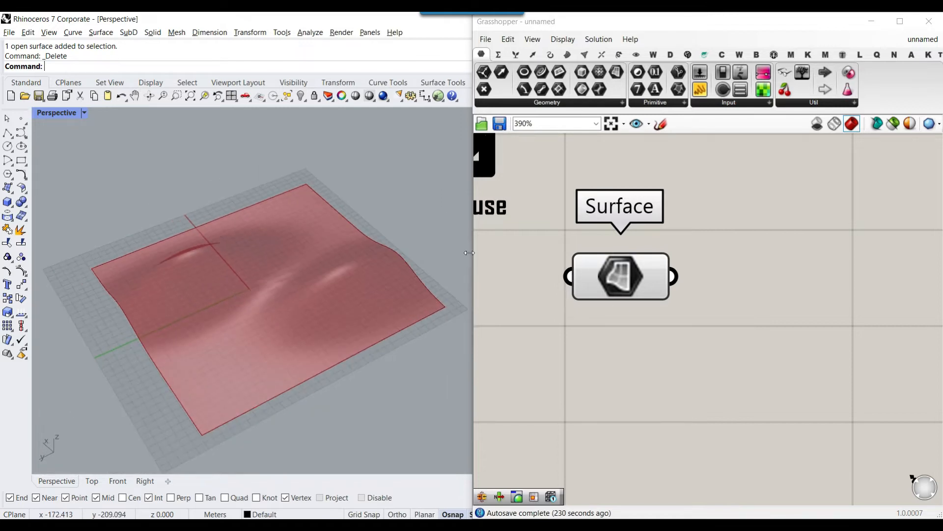
drag(469, 252, 513, 256)
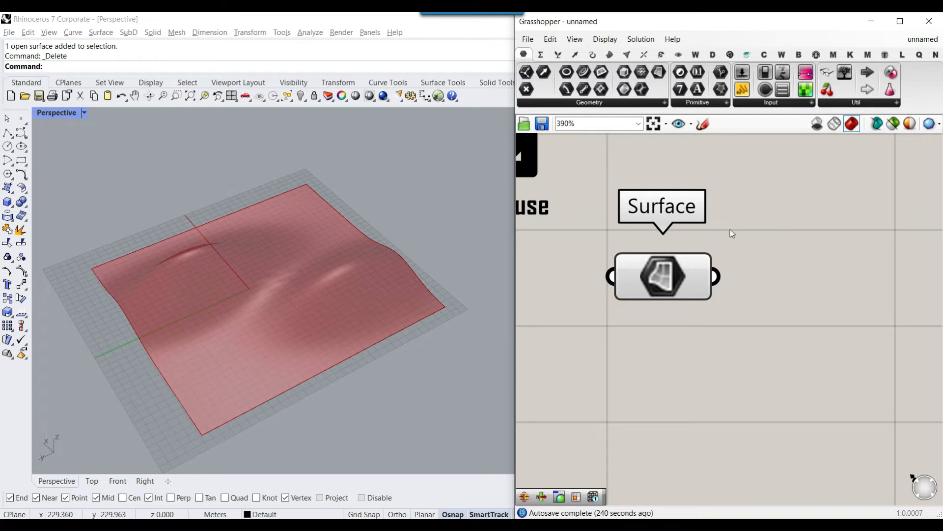
- Switch to the example definition and look over its Bottom Layer, Top Layer, Web Layer and Panels groups
click(923, 39)
click(877, 177)
scroll(769, 260, down, 4)
scroll(797, 244, up, 3)
right_drag(797, 244, 678, 284)
scroll(658, 273, down, 1)
scroll(658, 278, down, 1)
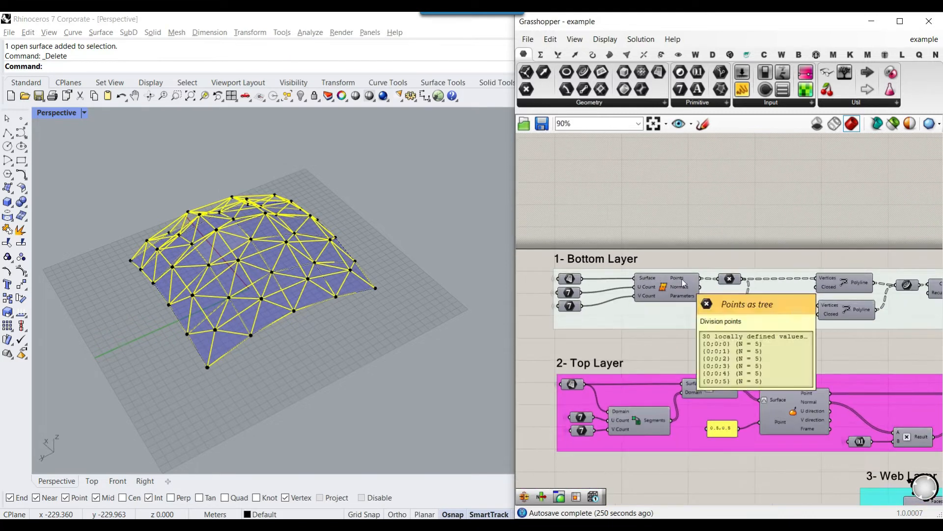
scroll(526, 296, down, 3)
right_drag(669, 294, 661, 261)
scroll(661, 263, down, 3)
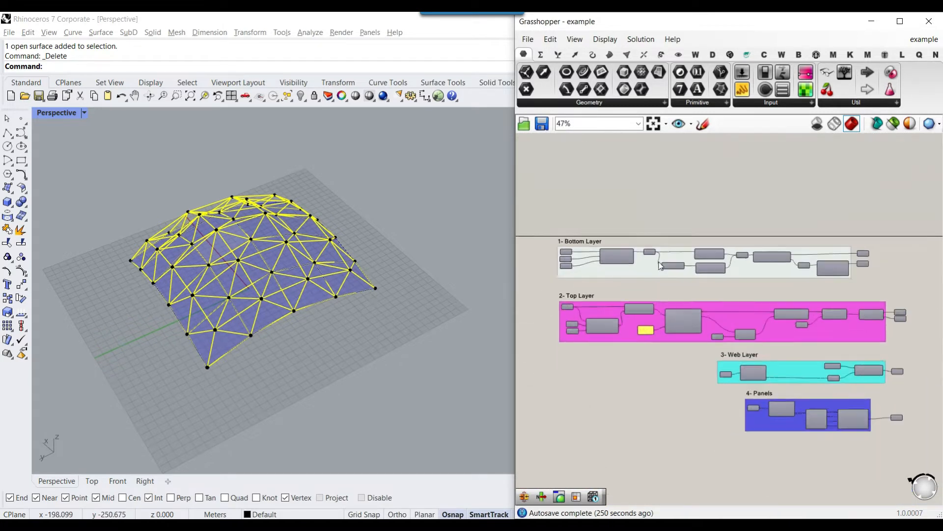
- Compare the Bottom Layer and Top Layer groups with the example space frame, viewed from the side and from above
scroll(802, 274, up, 3)
right_drag(540, 251, 696, 253)
scroll(698, 257, up, 5)
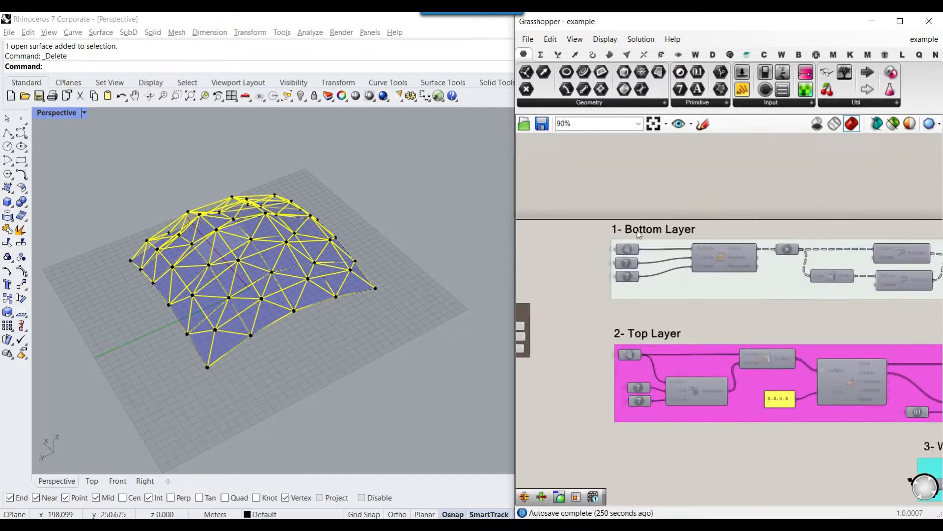
right_drag(194, 265, 188, 209)
scroll(235, 213, up, 5)
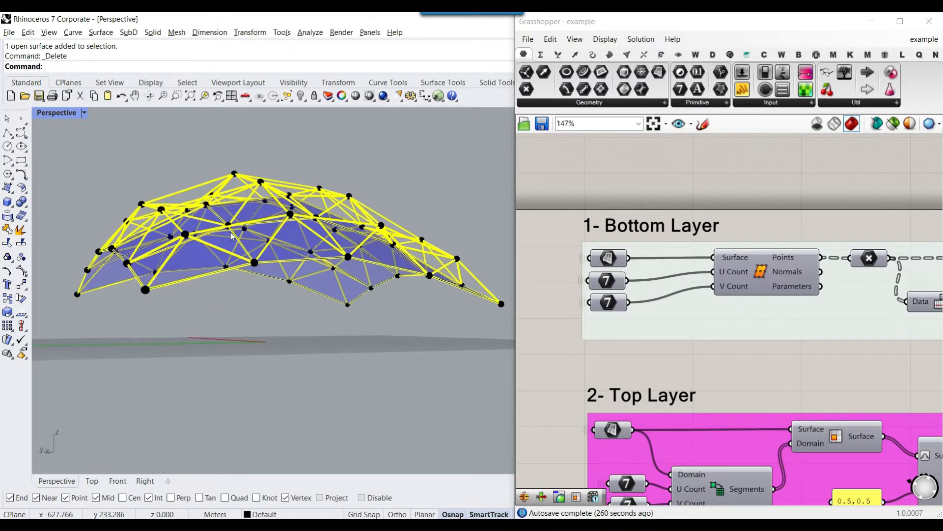
scroll(675, 277, down, 4)
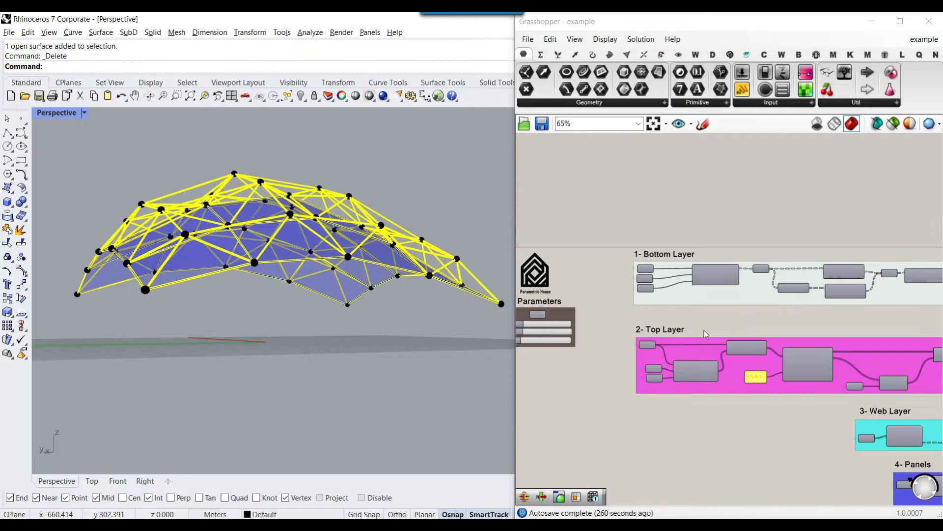
scroll(670, 330, up, 3)
right_drag(189, 231, 186, 369)
scroll(810, 362, down, 5)
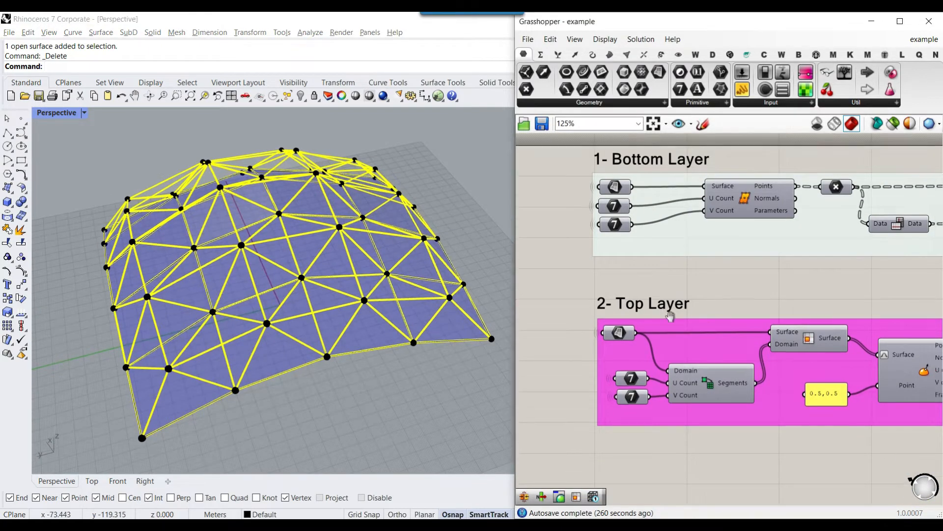
- Examine the Web Layer and Panels groups against the example frame's connecting members and panels up close
scroll(809, 361, up, 6)
right_drag(165, 354, 159, 264)
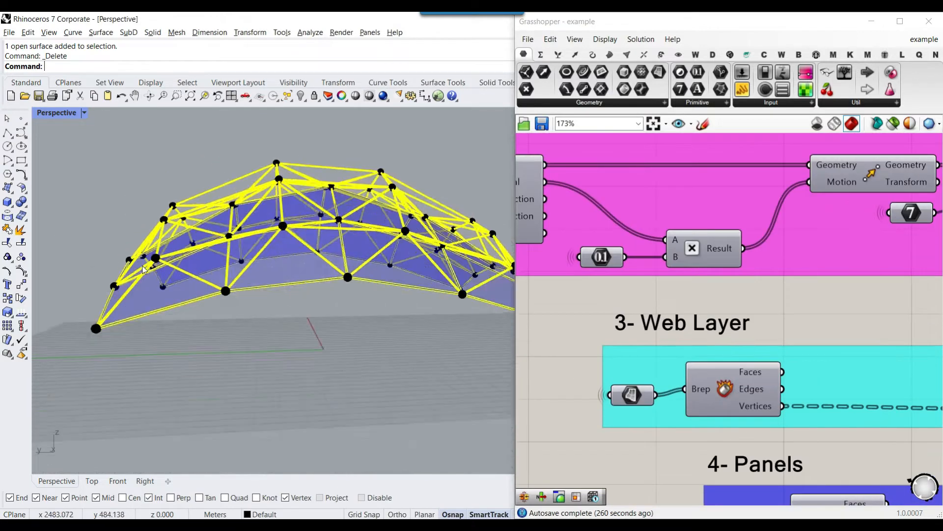
scroll(158, 264, up, 5)
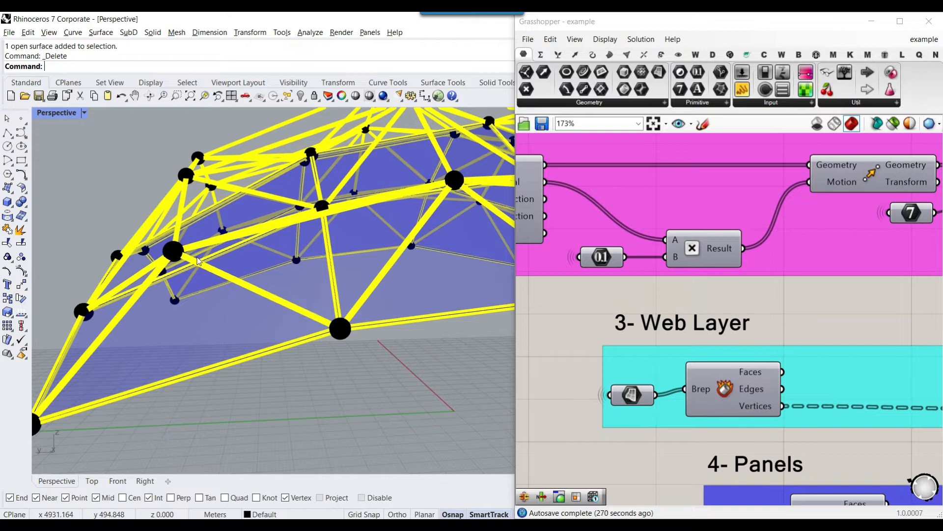
scroll(683, 343, down, 5)
right_drag(718, 383, 690, 371)
scroll(690, 371, up, 3)
mouse_move(407, 354)
right_down()
mouse_move(278, 210)
mouse_move(259, 207)
mouse_move(392, 354)
right_up()
scroll(322, 305, down, 5)
right_drag(322, 305, 384, 334)
right_drag(646, 273, 721, 325)
scroll(775, 299, down, 5)
scroll(700, 247, up, 7)
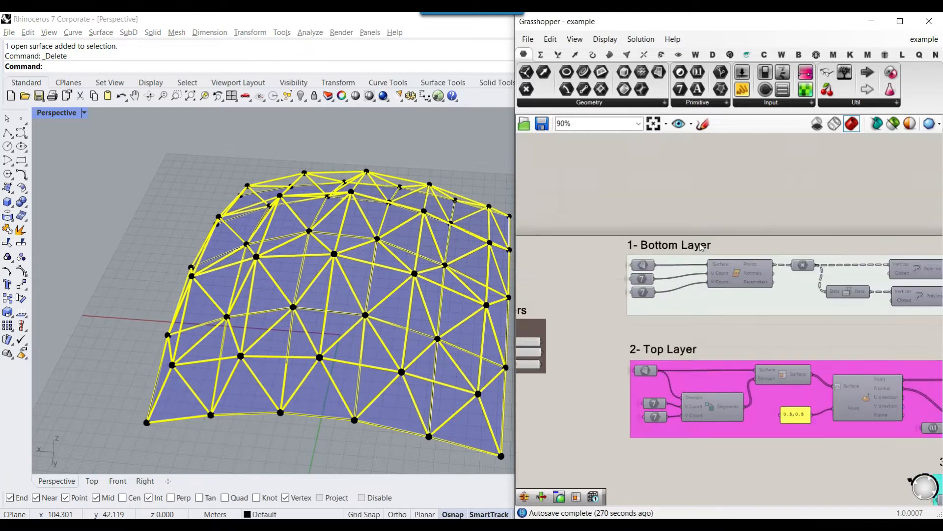
- Switch back to the unnamed definition containing the internalised Surface parameter
click(923, 39)
click(883, 178)
scroll(302, 305, down, 3)
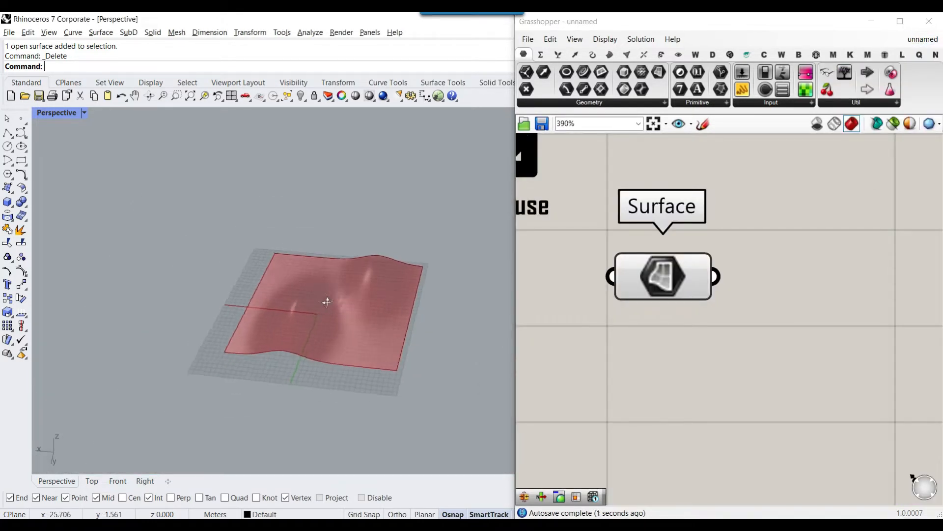
scroll(372, 288, up, 3)
- Bake the Surface parameter's geometry into the Rhino model and view its U and V isocurves
right_click(663, 266)
click(677, 318)
click(685, 423)
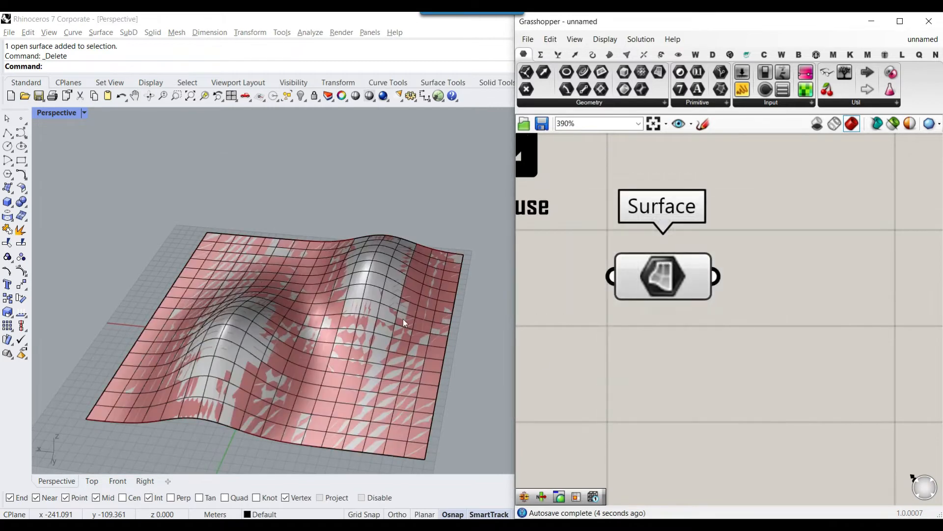
right_drag(284, 239, 342, 225)
scroll(408, 229, up, 3)
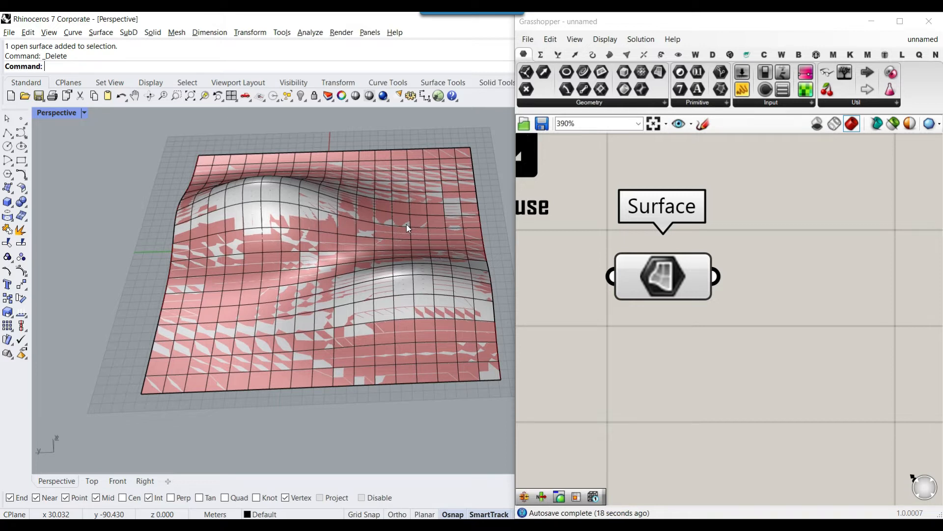
scroll(238, 256, up, 2)
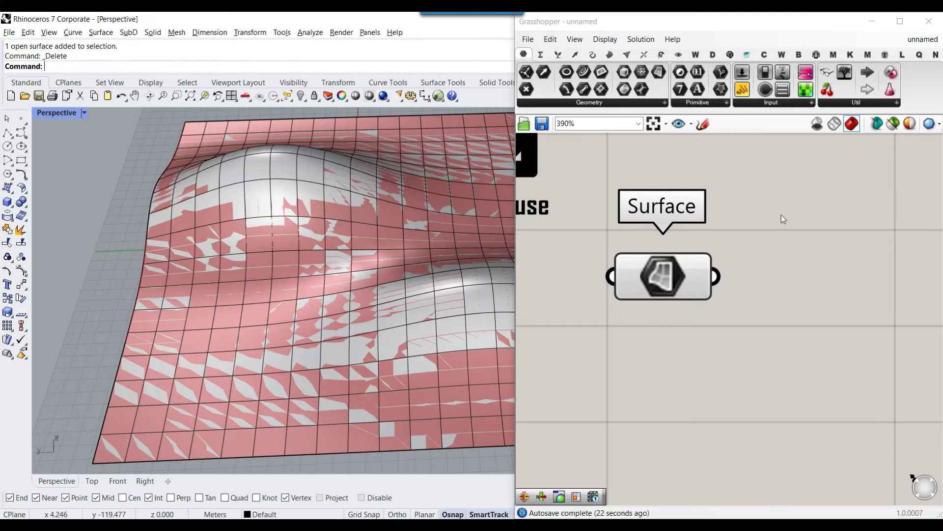
- Add a Divide Surface component beside the Surface parameter and connect the parameter to its Surface input
click(610, 55)
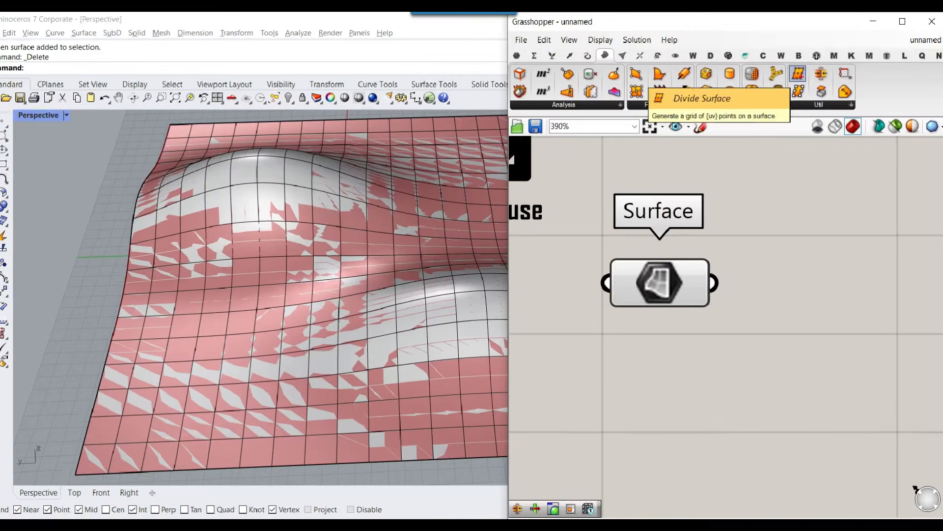
click(803, 87)
scroll(663, 357, down, 3)
click(760, 350)
right_drag(721, 339, 673, 306)
drag(673, 306, 762, 298)
scroll(678, 298, up, 1)
drag(635, 279, 734, 288)
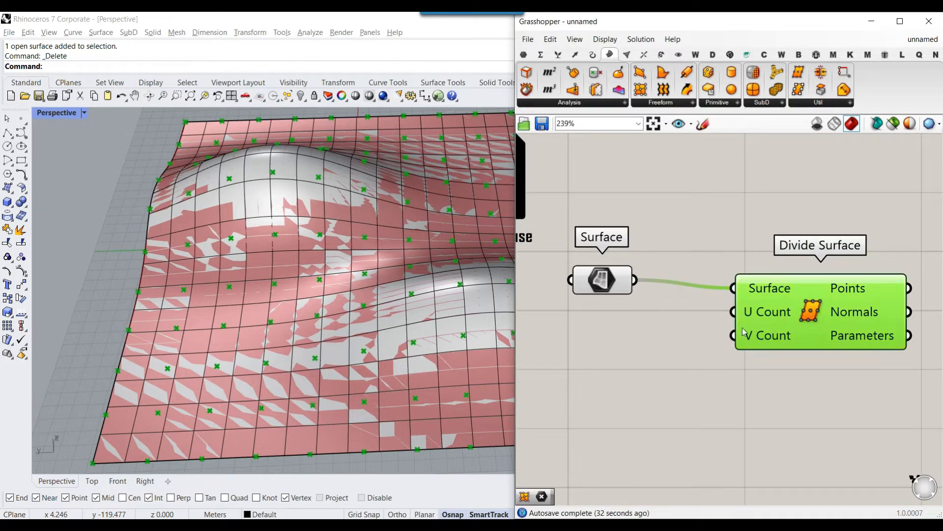
- Delete the baked surface from the Rhino model
click(252, 273)
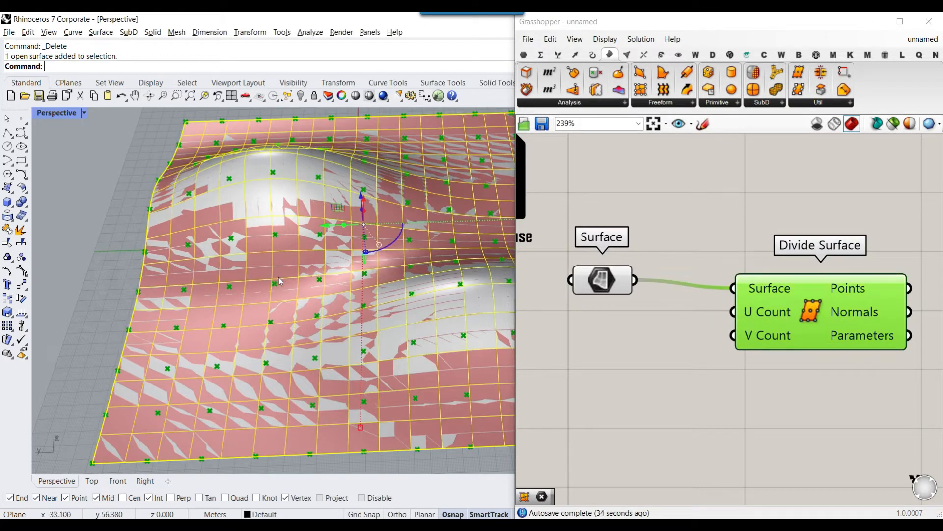
key(Delete)
scroll(670, 316, down, 3)
- Create a number slider ranging from 1 to 30 and connect it to the Divide Surface component's U Count input
drag(658, 287, 669, 290)
click(742, 338)
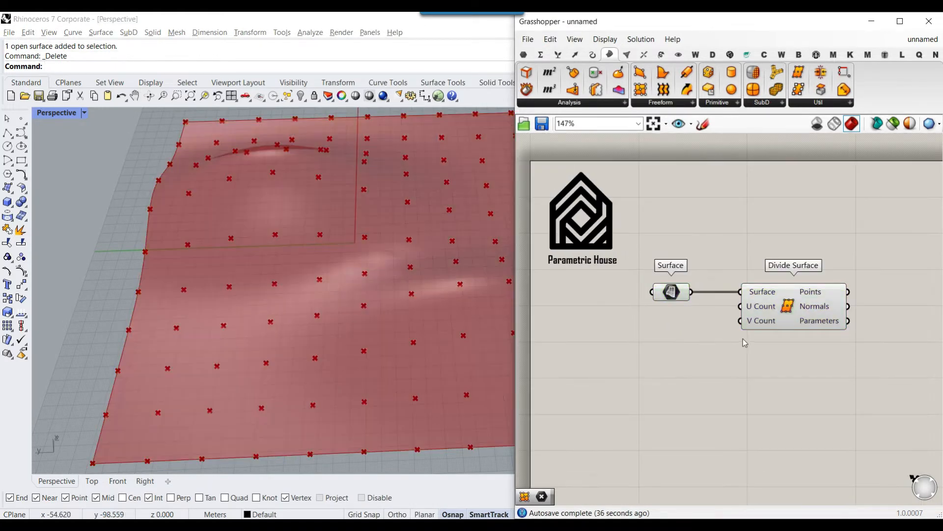
scroll(743, 338, up, 3)
right_drag(563, 333, 748, 350)
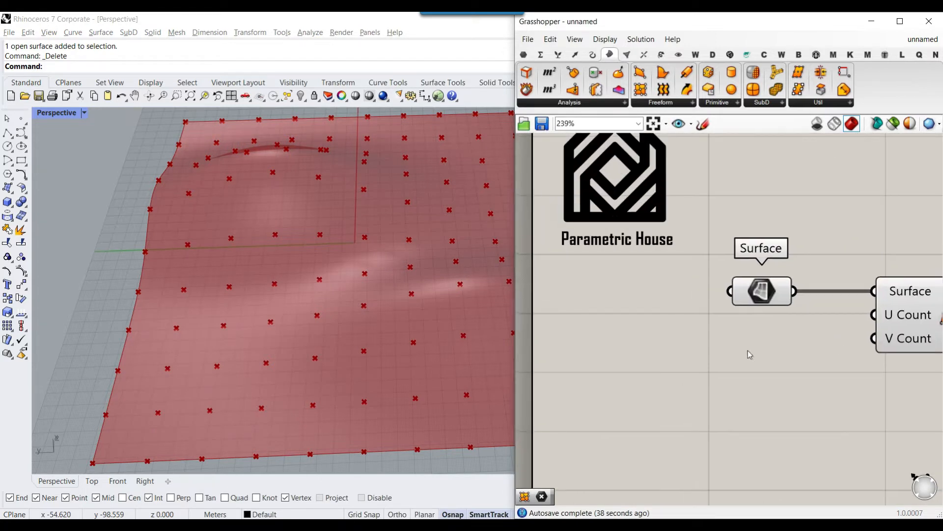
double_click(747, 350)
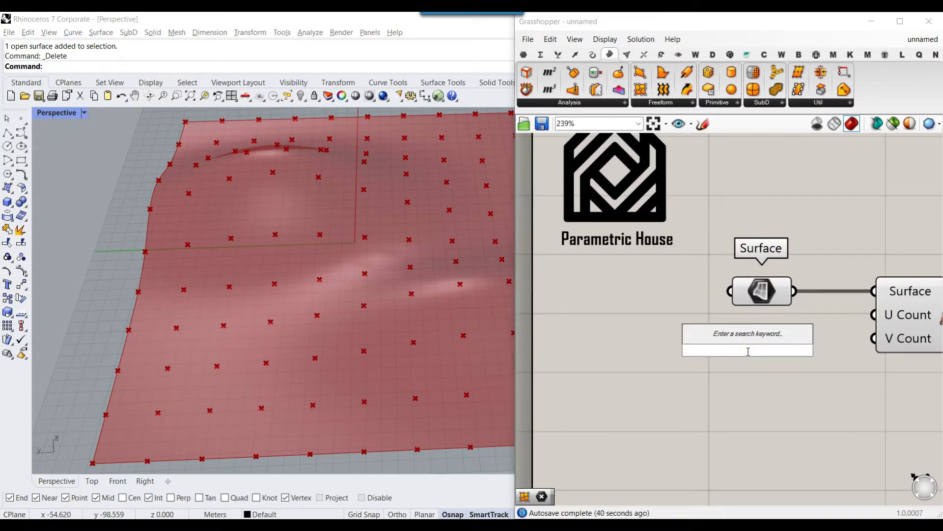
text(1..30)
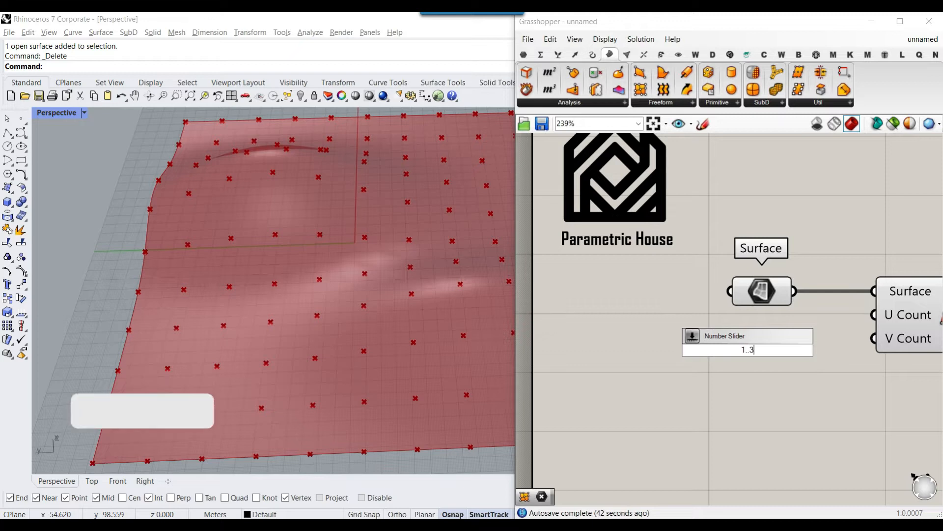
key(Return)
drag(814, 346, 778, 330)
- Duplicate the number slider and connect the copy to the V Count input of Divide Surface
key(ctrl+c)
key(ctrl+v)
scroll(787, 352, down, 2)
drag(734, 368, 780, 363)
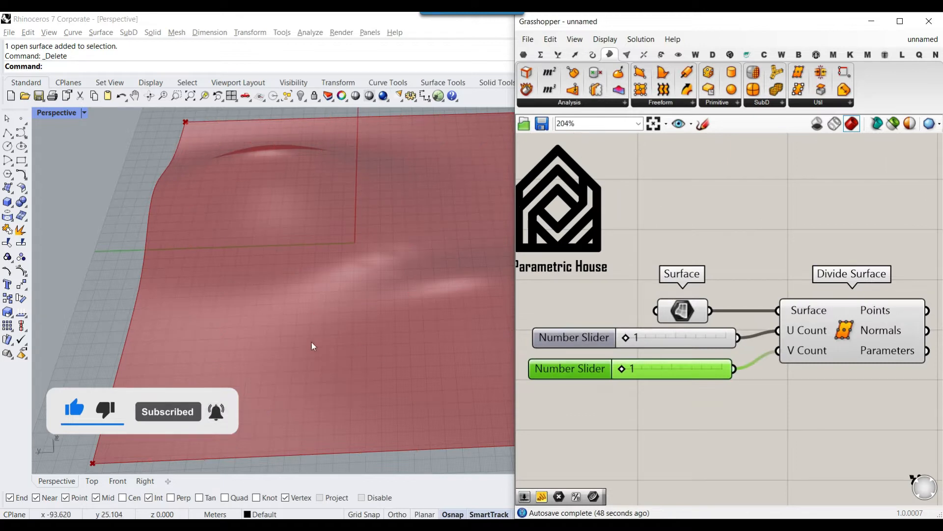
- Set the U Count slider to 4 and the V Count slider to 9
scroll(312, 342, down, 4)
drag(629, 339, 650, 371)
scroll(793, 330, down, 2)
scroll(380, 285, up, 3)
right_drag(274, 310, 361, 299)
right_drag(829, 333, 737, 312)
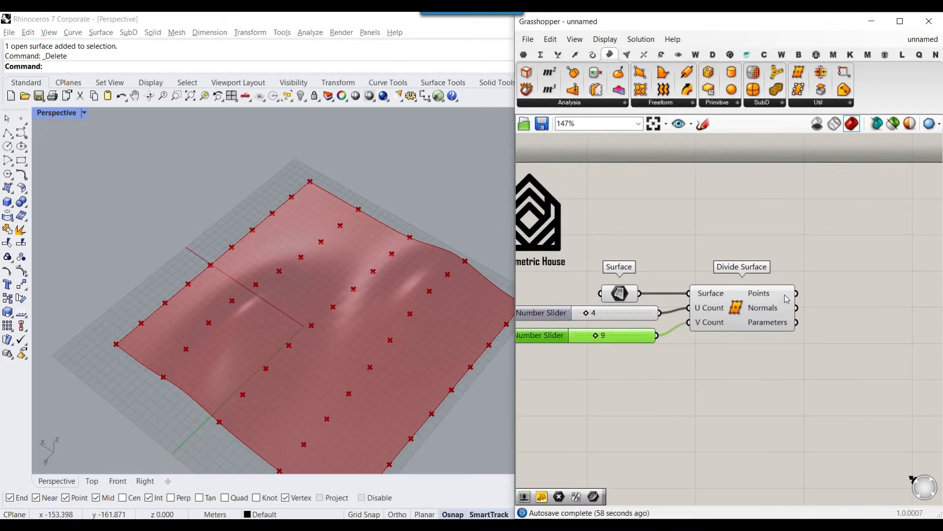
- Set the U Count slider to 7
scroll(738, 312, up, 2)
scroll(398, 265, down, 2)
scroll(294, 336, up, 2)
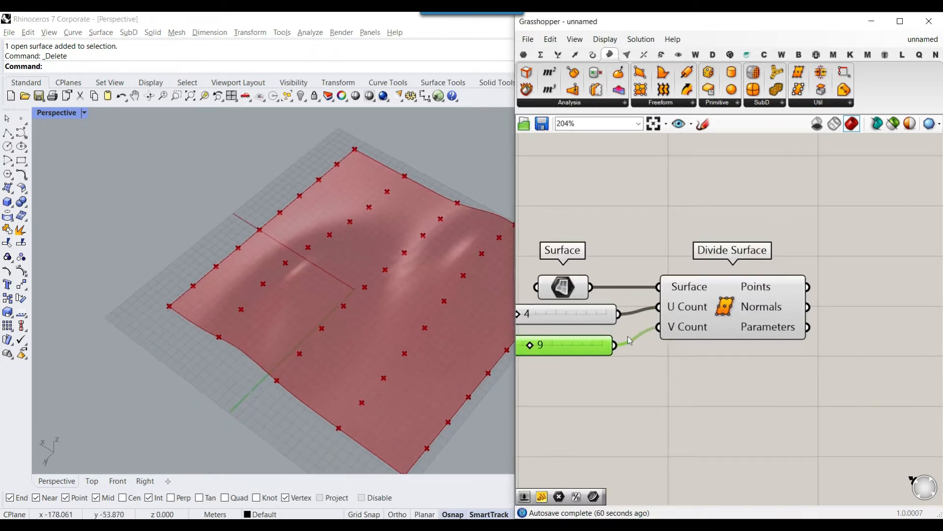
right_drag(577, 354, 623, 354)
scroll(556, 322, up, 1)
drag(566, 308, 581, 307)
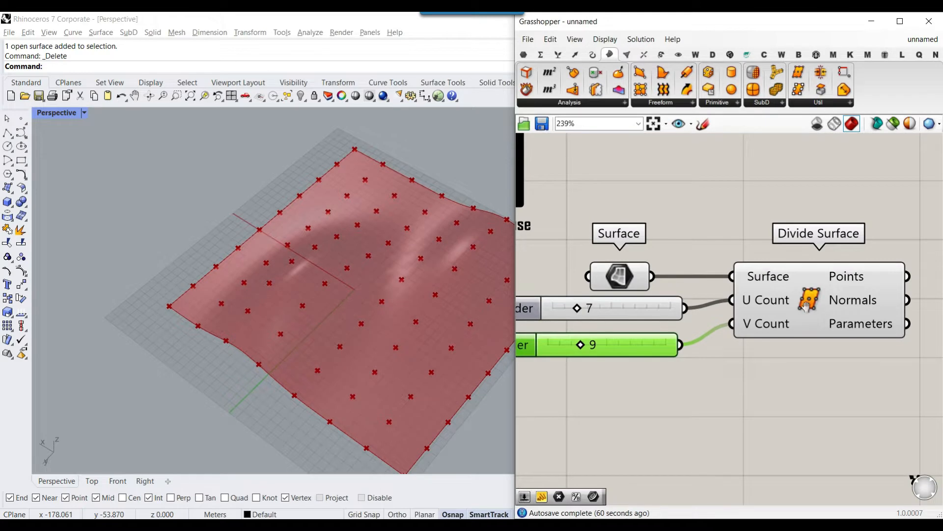
- Simplify the Points output of the Divide Surface component and inspect its data tree
scroll(838, 275, up, 3)
right_drag(838, 275, 673, 269)
mouse_move(697, 266)
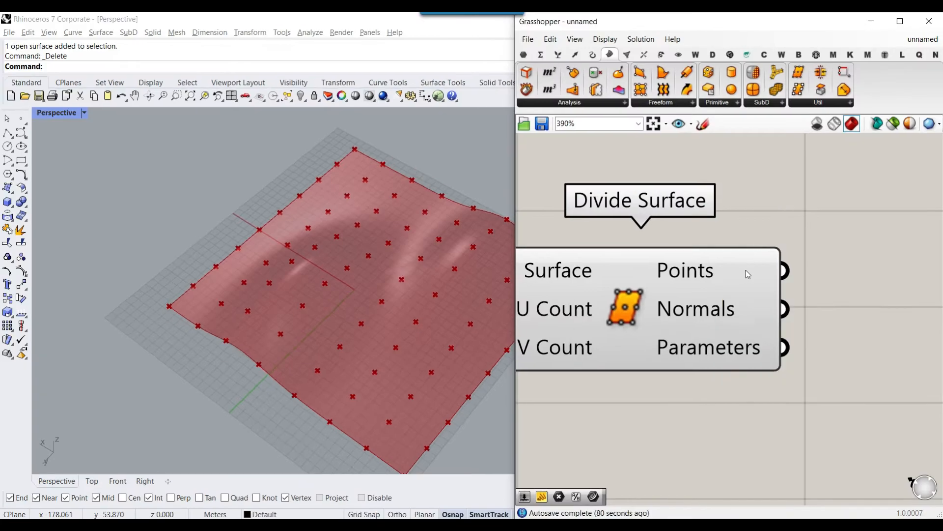
right_drag(753, 352, 795, 177)
scroll(724, 198, down, 2)
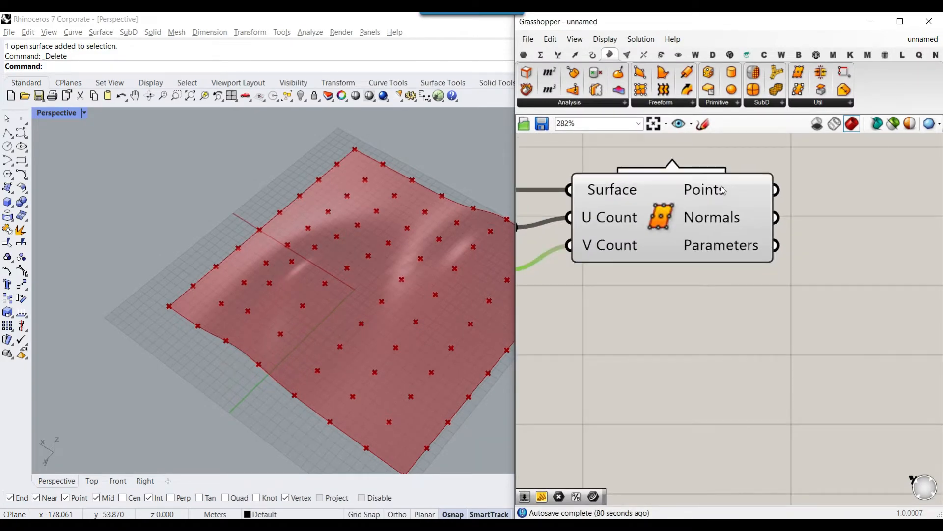
right_click(722, 190)
mouse_move(637, 246)
ctrl+mouse_down()
mouse_move(756, 279)
mouse_move(814, 275)
ctrl+mouse_up()
key(Escape)
right_click(717, 192)
click(737, 249)
mouse_move(740, 192)
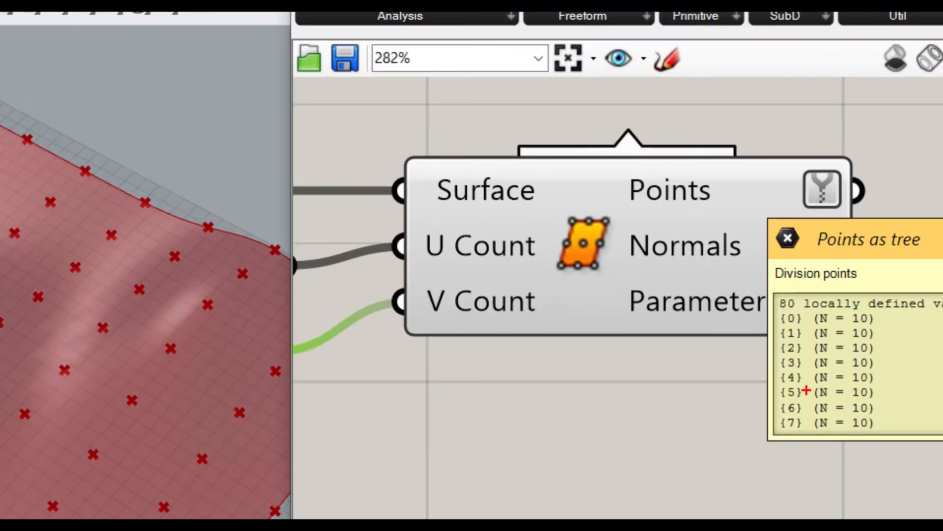
key(Escape)
- Set the U Count slider to 3 and the V Count slider to 5
right_drag(472, 379, 814, 381)
scroll(814, 382, down, 2)
scroll(620, 262, up, 1)
drag(617, 241, 602, 245)
drag(621, 279, 607, 284)
scroll(603, 276, down, 2)
right_drag(798, 261, 744, 261)
scroll(236, 291, down, 5)
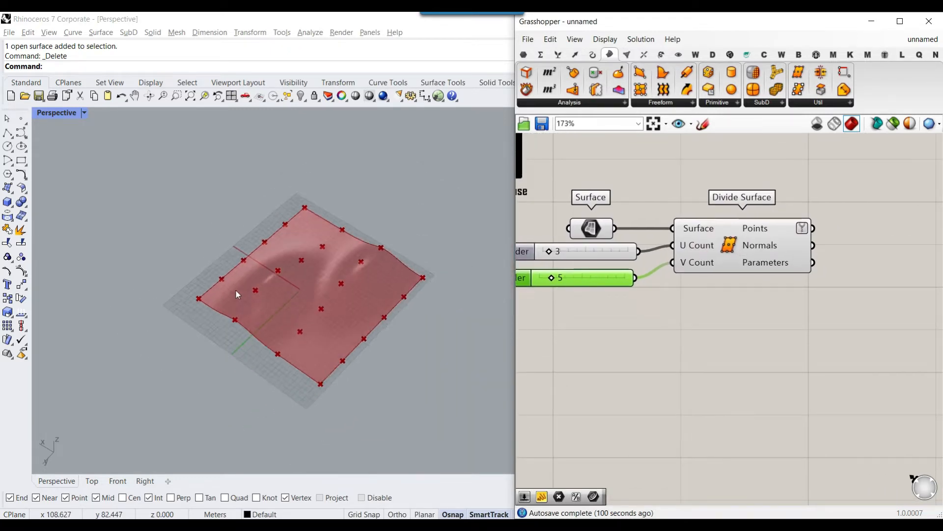
- Compare the branches and item counts of the Points output with the rows of division points on the surface
right_drag(236, 290, 315, 314)
mouse_move(765, 234)
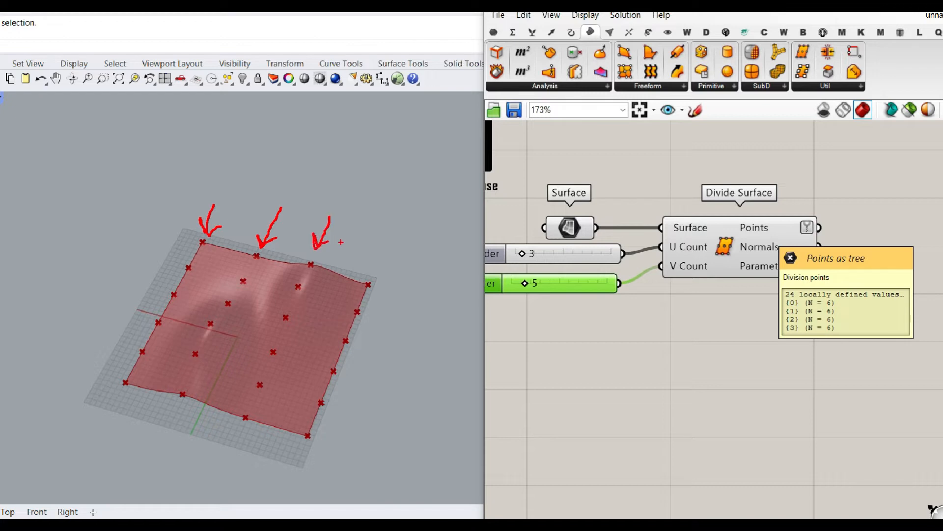
key(ctrl+z)
key(ctrl+z)
key(ctrl+z)
drag(224, 252, 237, 243)
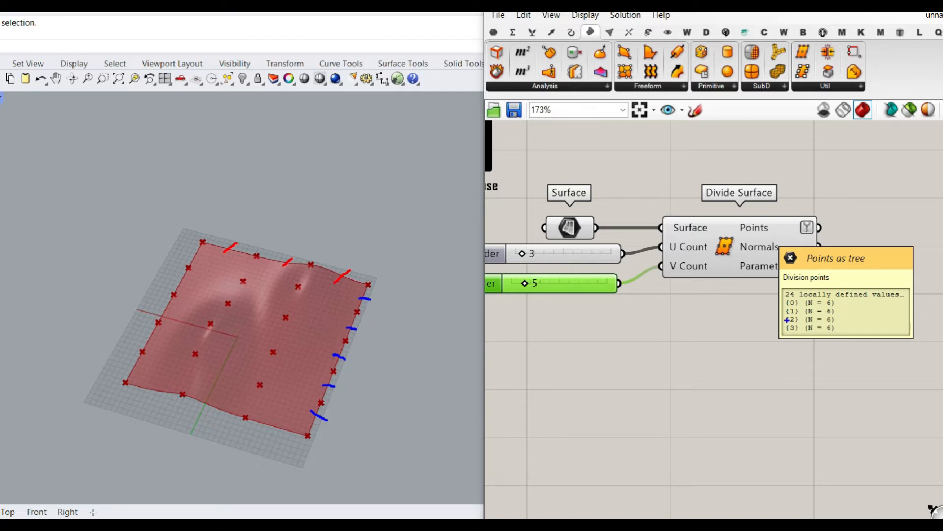
drag(778, 291, 802, 337)
drag(804, 290, 841, 337)
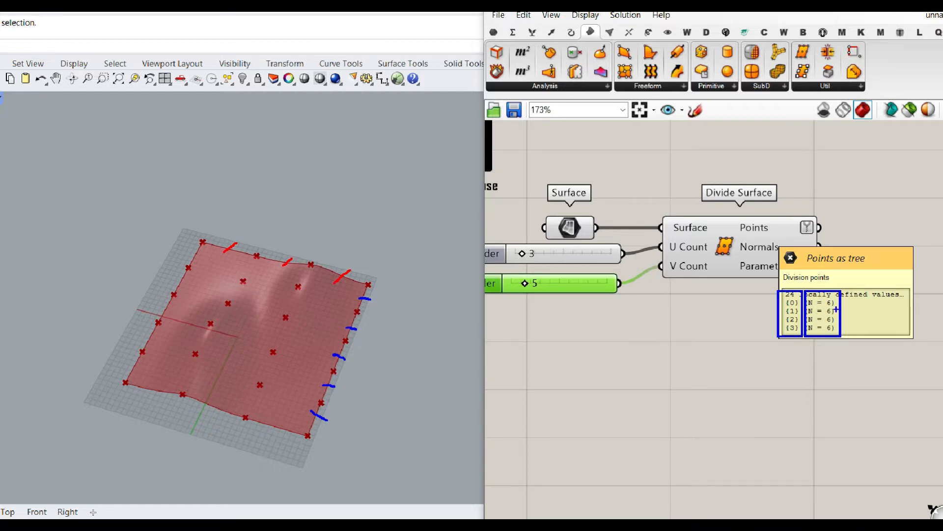
key(Escape)
- Add a Param Viewer beside Divide Surface and connect the Points output to it
right_drag(840, 312, 771, 348)
click(523, 54)
click(845, 72)
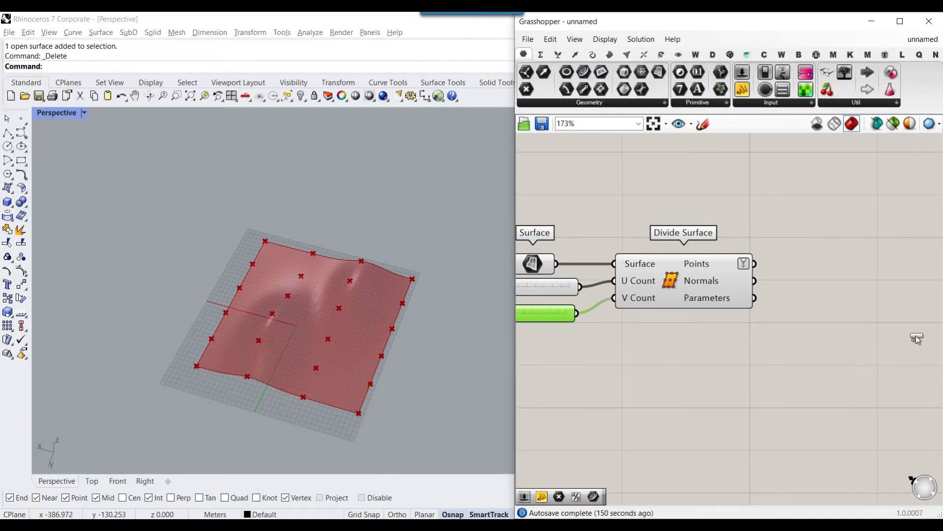
click(917, 336)
right_drag(877, 322, 659, 360)
scroll(658, 360, up, 2)
drag(658, 368, 656, 255)
scroll(656, 255, down, 1)
right_drag(656, 254, 860, 288)
drag(698, 300, 798, 299)
right_drag(892, 331, 654, 330)
scroll(654, 330, down, 1)
scroll(654, 331, up, 2)
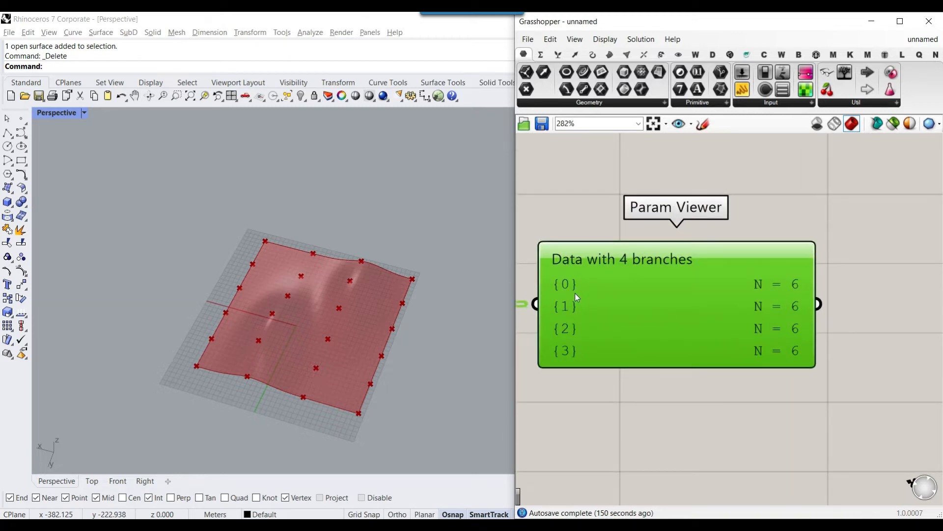
- Add an Interpolate curve component below the Param Viewer and connect the Divide Surface Points output to its Vertices input
click(595, 54)
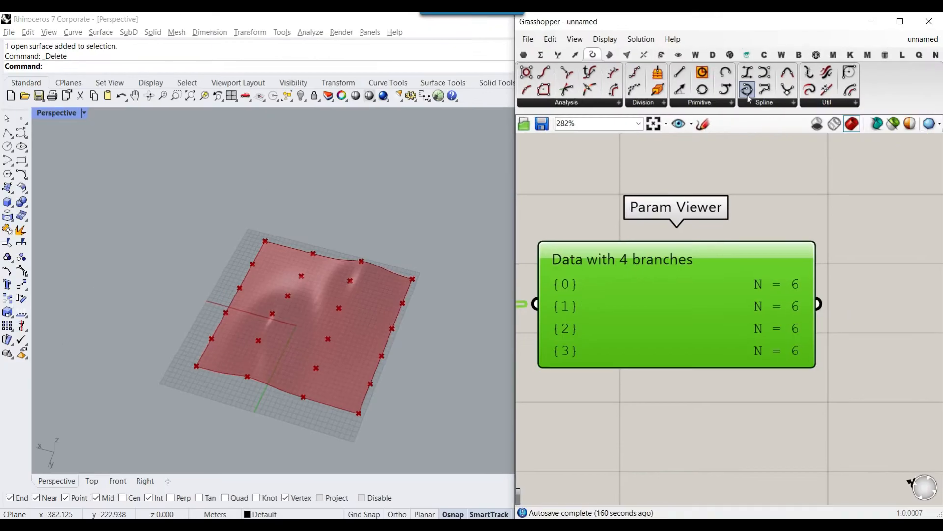
drag(747, 89, 681, 416)
right_drag(681, 416, 776, 396)
drag(776, 396, 755, 437)
right_drag(621, 363, 685, 327)
drag(579, 251, 714, 351)
right_drag(686, 332, 522, 327)
click(836, 329)
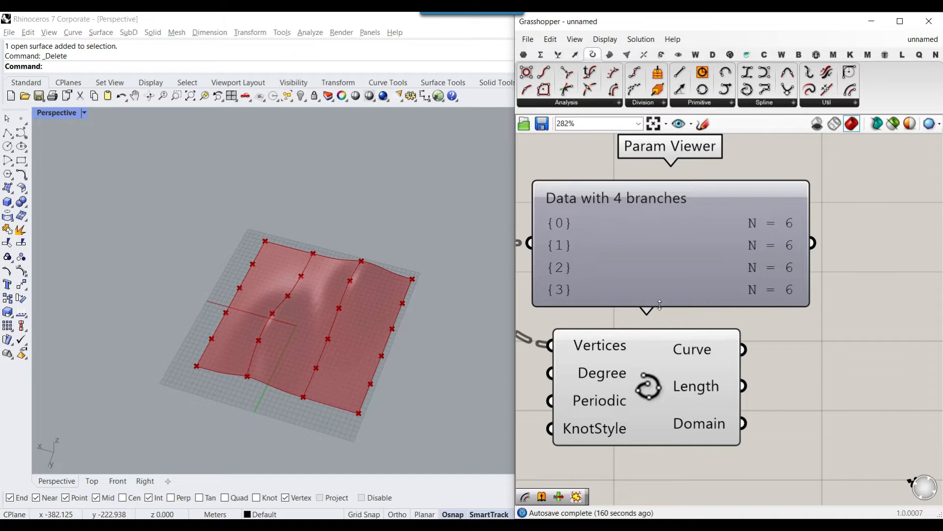
- Move the Param Viewer up above the Interpolate component and compare its branches with the interpolated curves
right_drag(659, 305, 708, 359)
drag(706, 311, 686, 284)
right_drag(782, 358, 810, 349)
scroll(747, 352, down, 1)
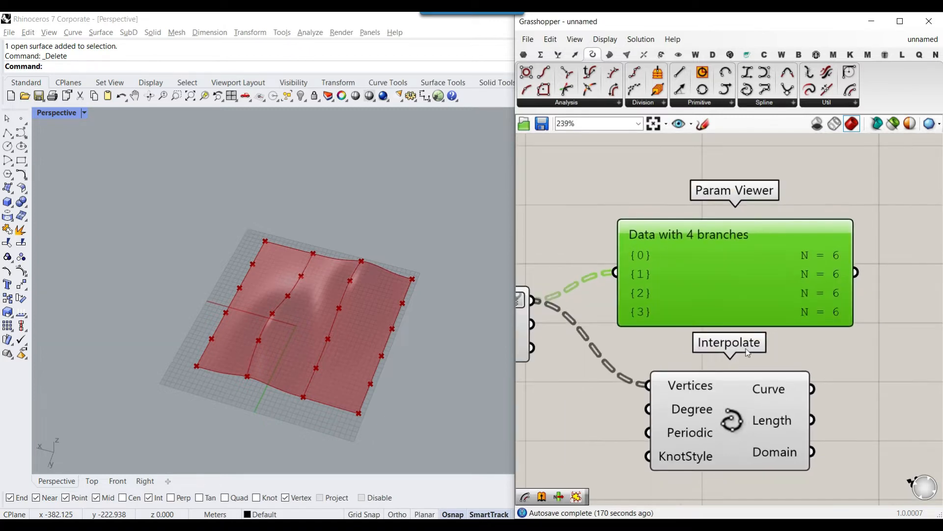
scroll(687, 335, up, 1)
mouse_move(680, 348)
mouse_down()
mouse_move(573, 310)
mouse_move(598, 263)
mouse_move(591, 239)
mouse_up()
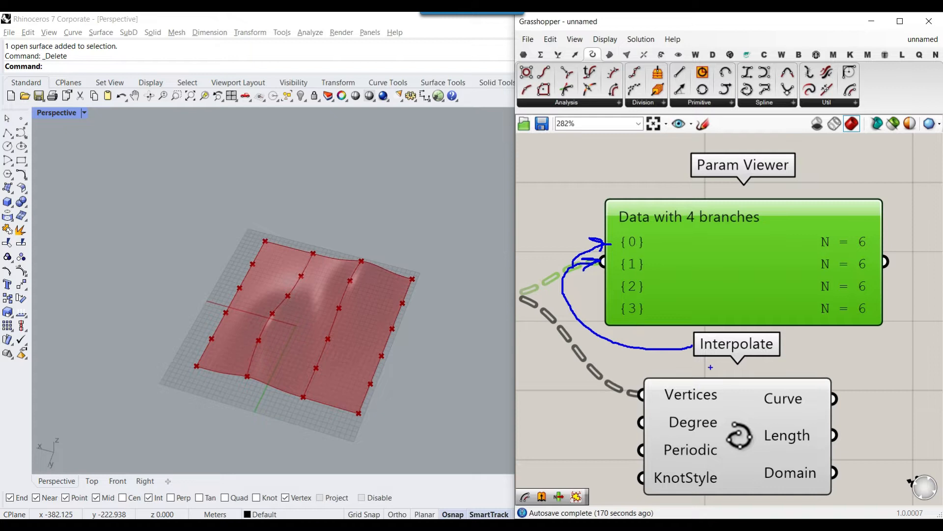
key(Escape)
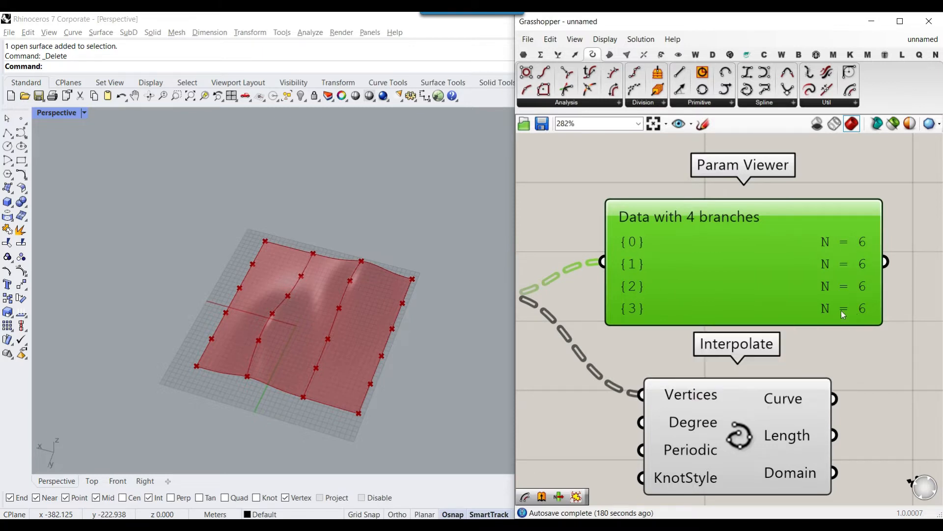
- Add a Point List component above the Param Viewer and connect the Divide Surface Points output to its Points input
scroll(653, 312, down, 2)
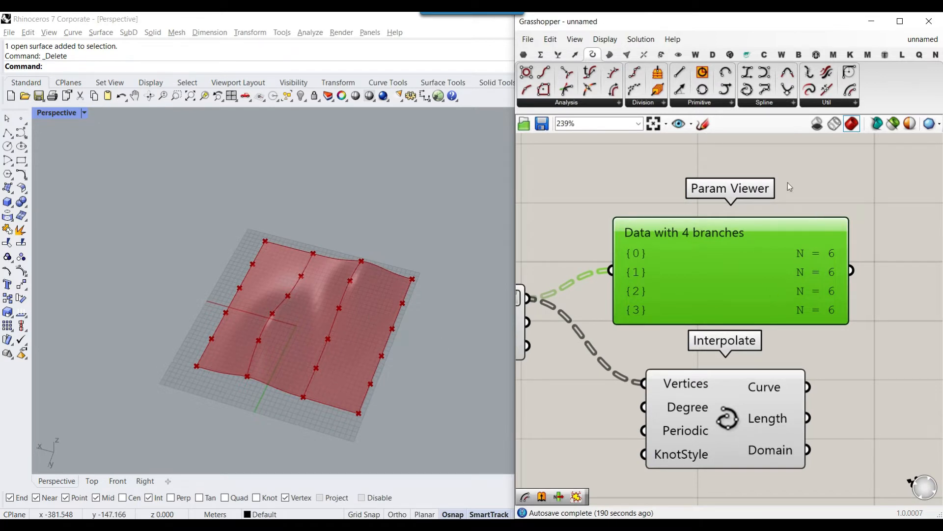
click(680, 55)
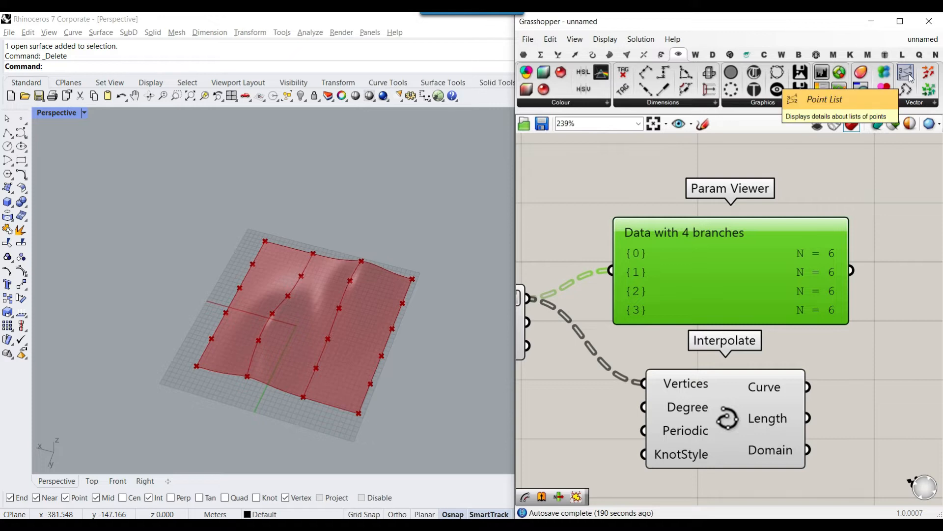
drag(906, 74, 630, 191)
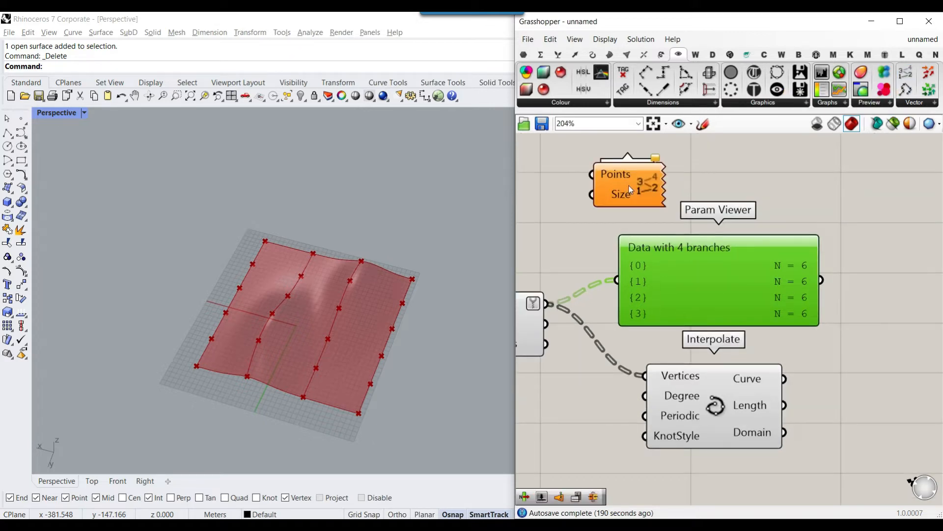
drag(596, 361, 640, 230)
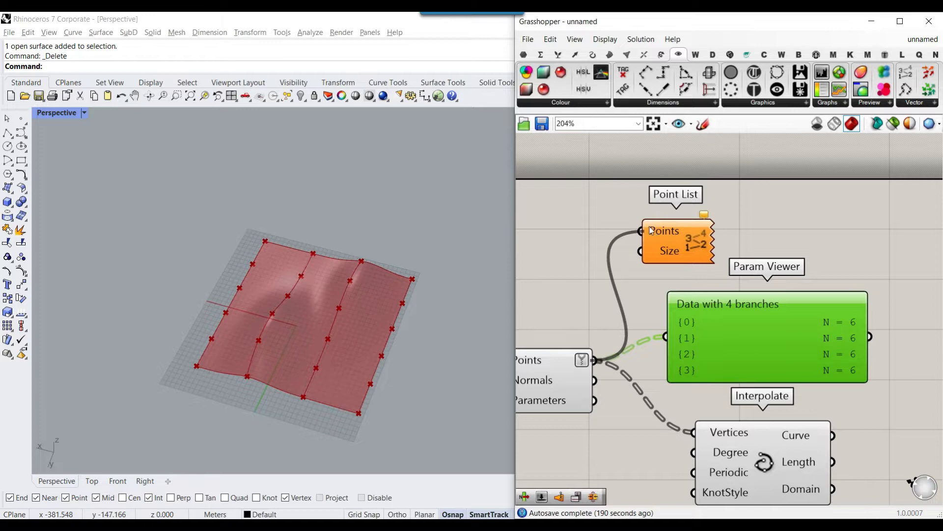
- Bake the Point List's index tags into the Rhino model with default attributes, and delete the Point List component
scroll(710, 258, up, 2)
right_click(689, 239)
click(727, 287)
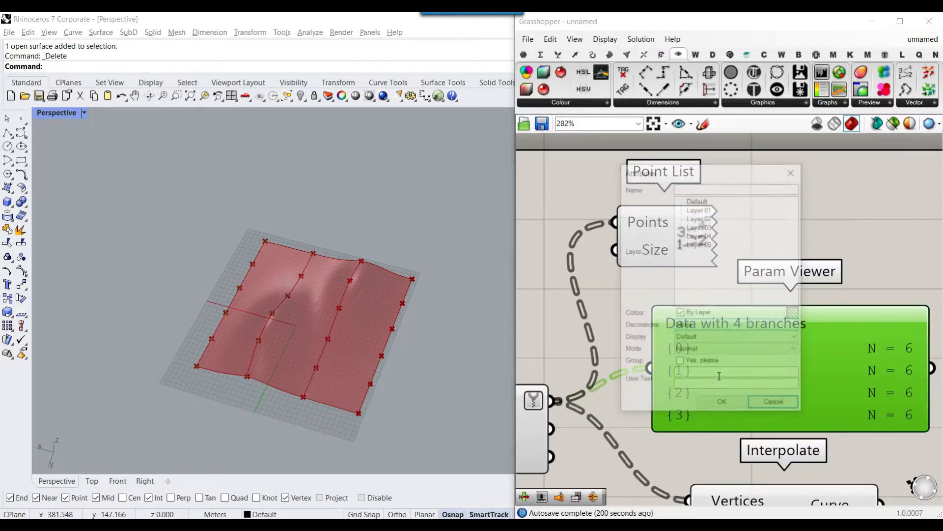
click(722, 405)
click(674, 250)
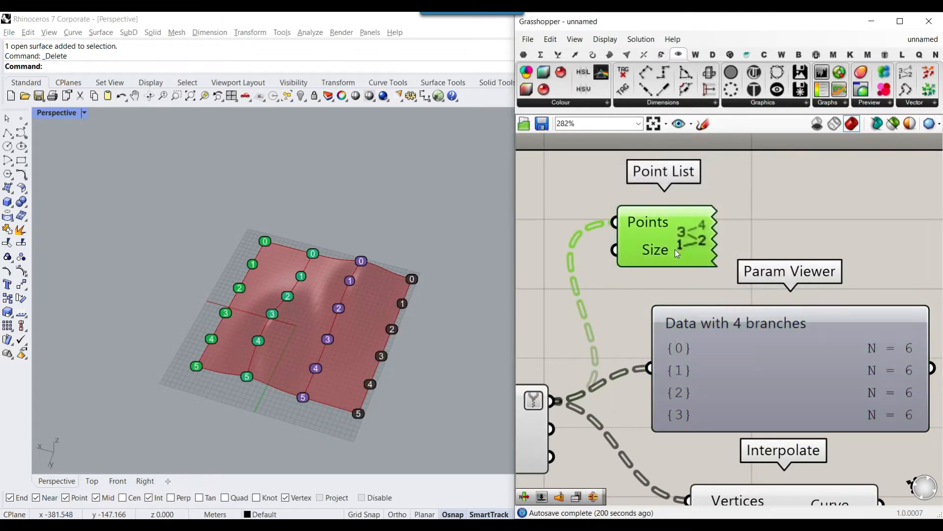
key(Delete)
- Match branches {0} and {1} in the Param Viewer to their rows of numbered points on the surface
scroll(420, 367, up, 2)
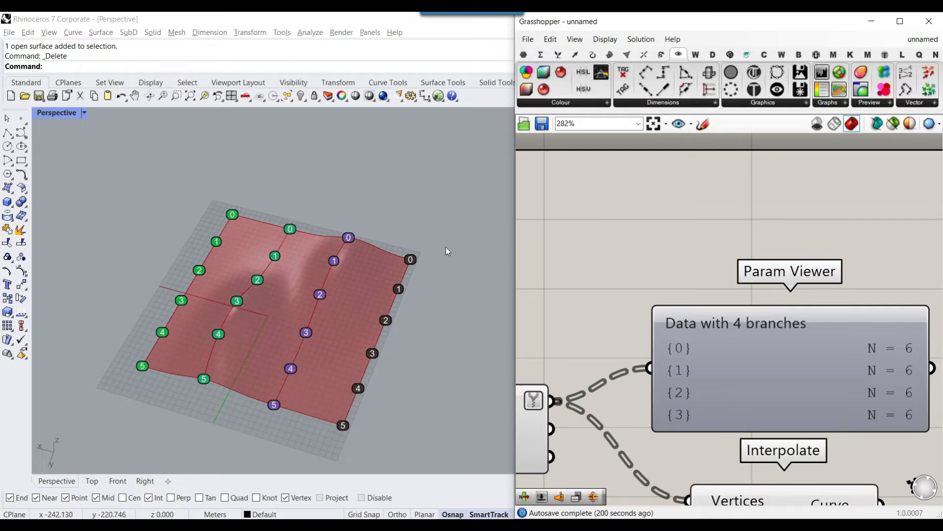
scroll(391, 267, down, 2)
mouse_move(404, 239)
mouse_down()
mouse_move(358, 322)
mouse_move(330, 412)
mouse_move(396, 344)
mouse_move(427, 239)
mouse_up()
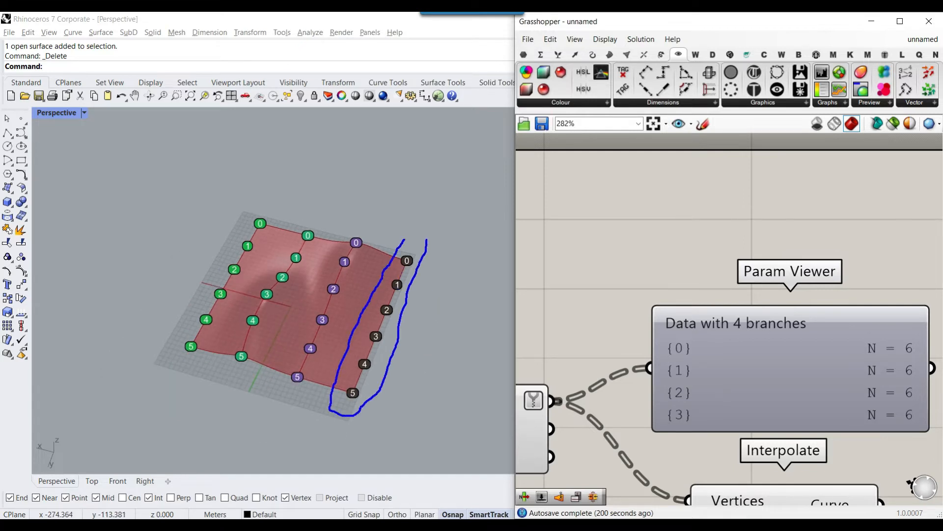
mouse_move(668, 343)
mouse_down()
mouse_move(583, 252)
mouse_move(458, 212)
mouse_move(439, 231)
mouse_up()
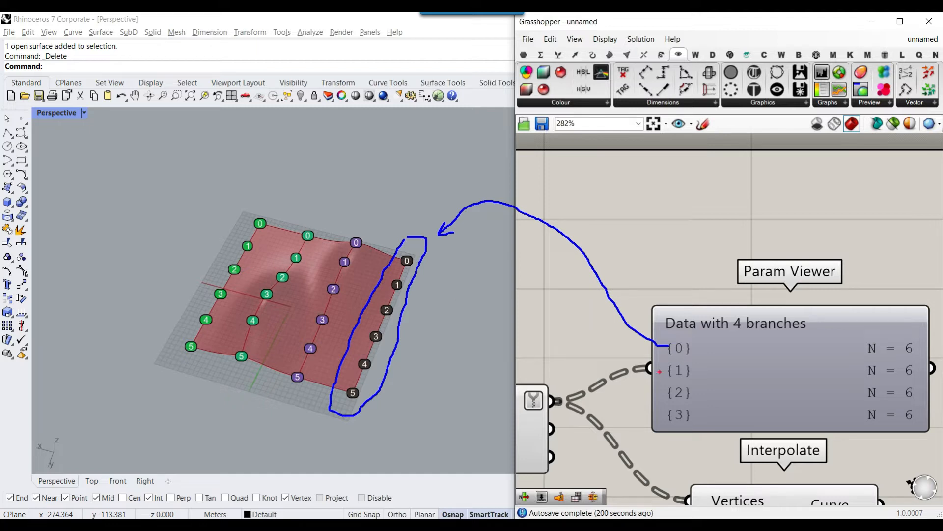
mouse_move(669, 372)
mouse_down()
mouse_move(586, 352)
mouse_move(444, 211)
mouse_move(362, 227)
mouse_move(318, 257)
mouse_move(284, 359)
mouse_move(314, 387)
mouse_move(367, 240)
mouse_up()
key(Escape)
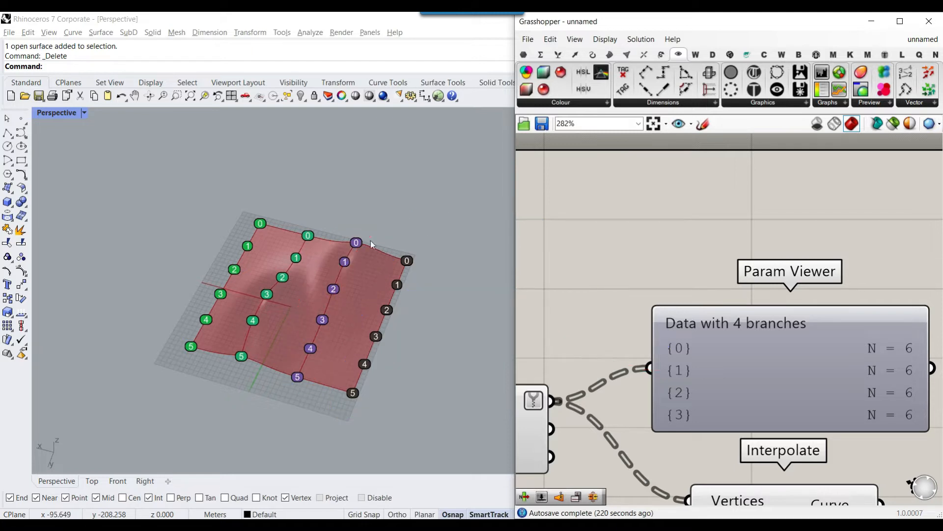
- Move the Param Viewer and the Interpolate component closer to the Divide Surface component
scroll(781, 391, down, 3)
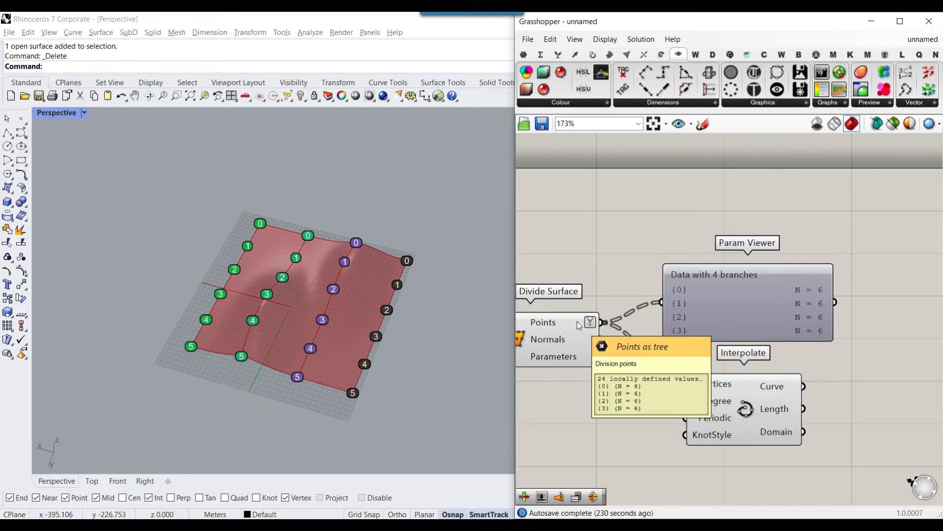
click(742, 295)
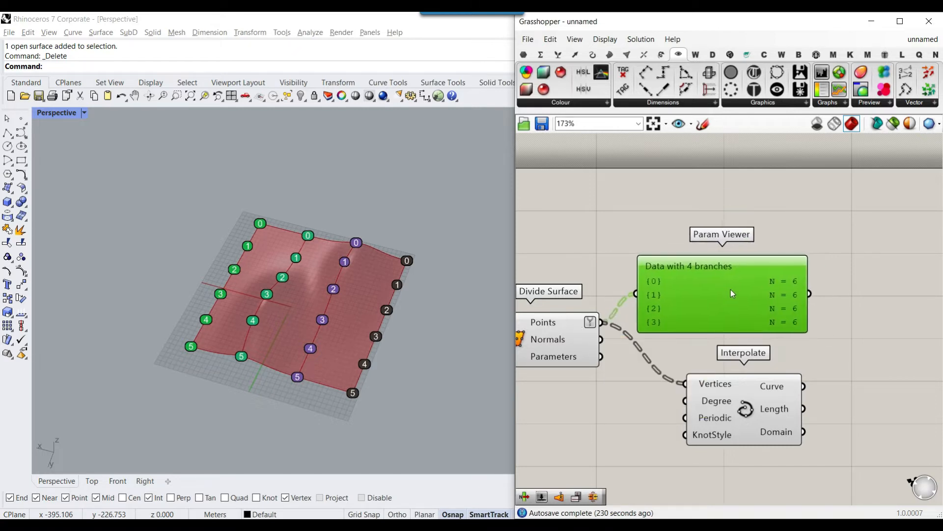
scroll(732, 290, up, 2)
right_drag(677, 315, 724, 303)
drag(779, 444, 747, 439)
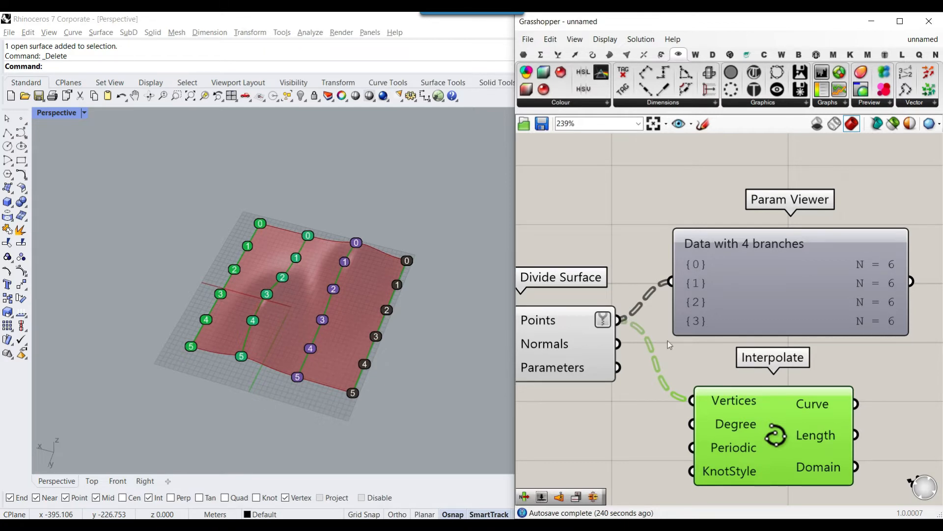
- Undo the bake of the point index tags in the Rhino model
click(415, 371)
key(ctrl+z)
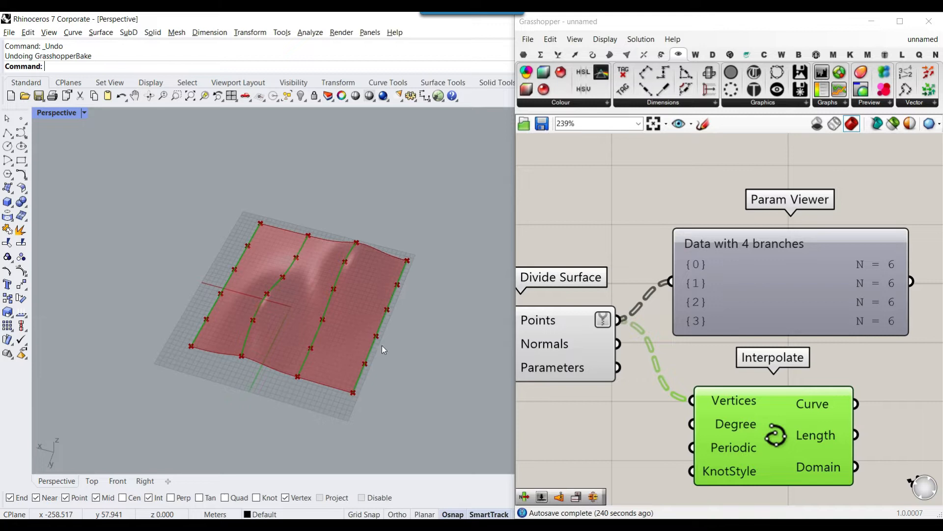
- Bake the Interpolate component's curves into Rhino with default attributes and select one to compare it with the surface
right_click(818, 403)
click(836, 422)
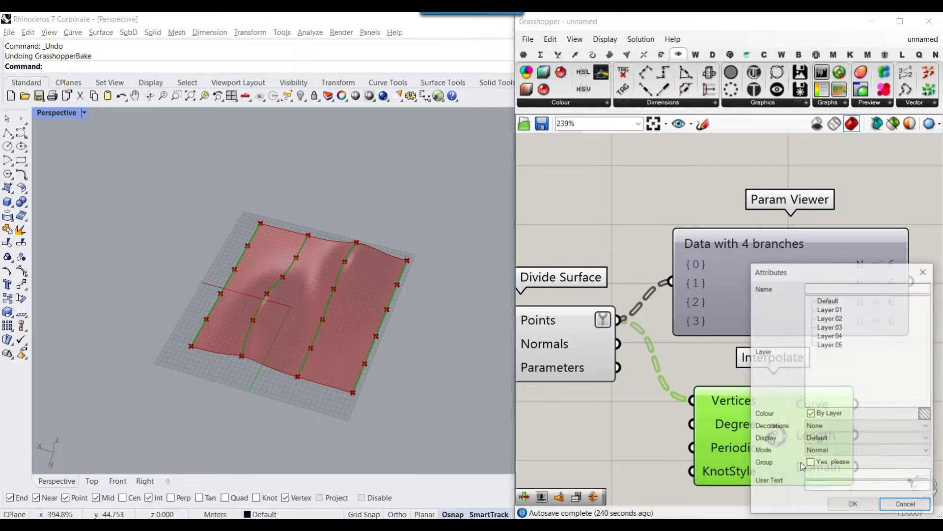
click(853, 503)
click(344, 273)
right_drag(362, 274, 345, 248)
scroll(381, 282, up, 6)
click(419, 233)
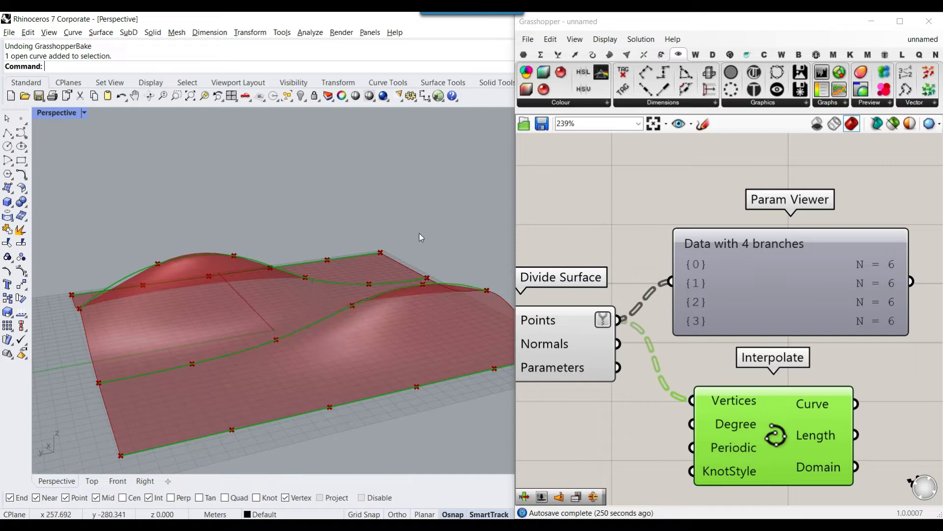
- Undo the bake of the interpolated curves
scroll(645, 376, down, 2)
right_drag(391, 221, 355, 271)
scroll(400, 250, down, 2)
key(ctrl+z)
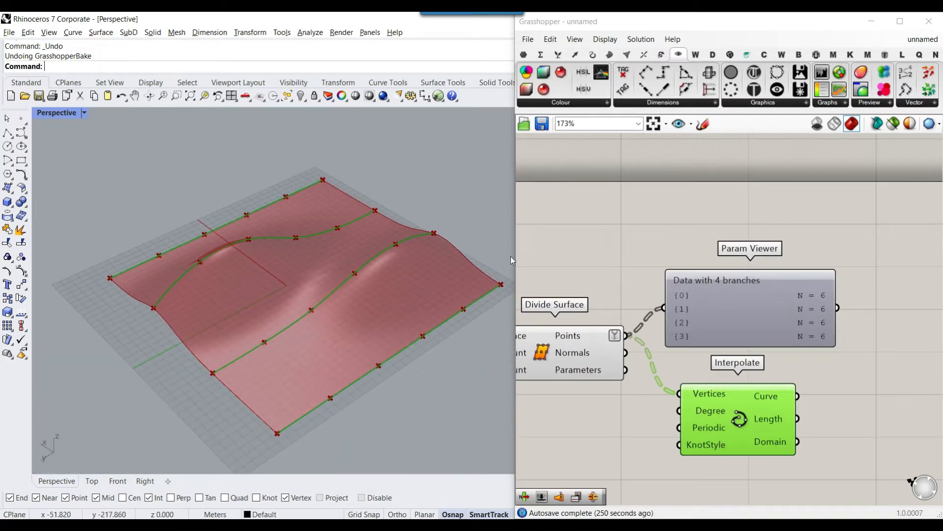
- Replace the Interpolate component with a PolyLine component below the Param Viewer, feeding the Divide Surface Points into its Vertices input
key(Delete)
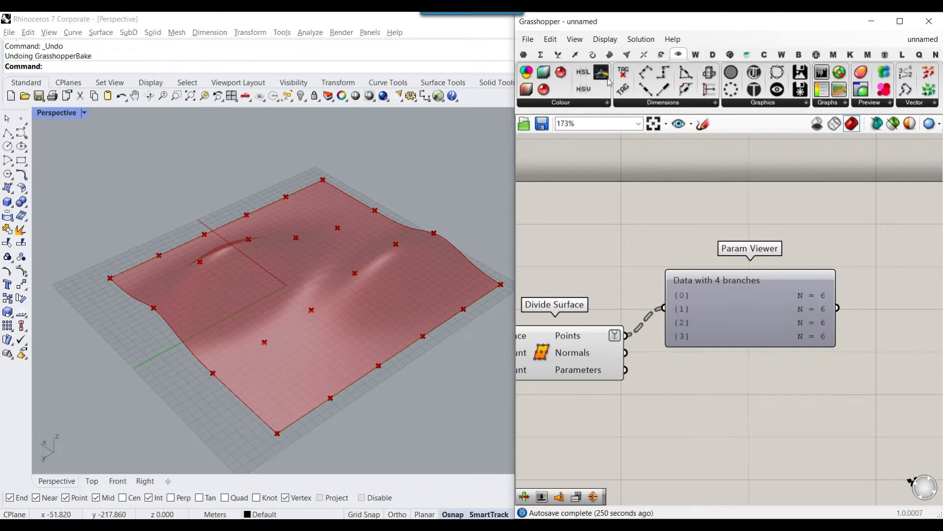
click(593, 55)
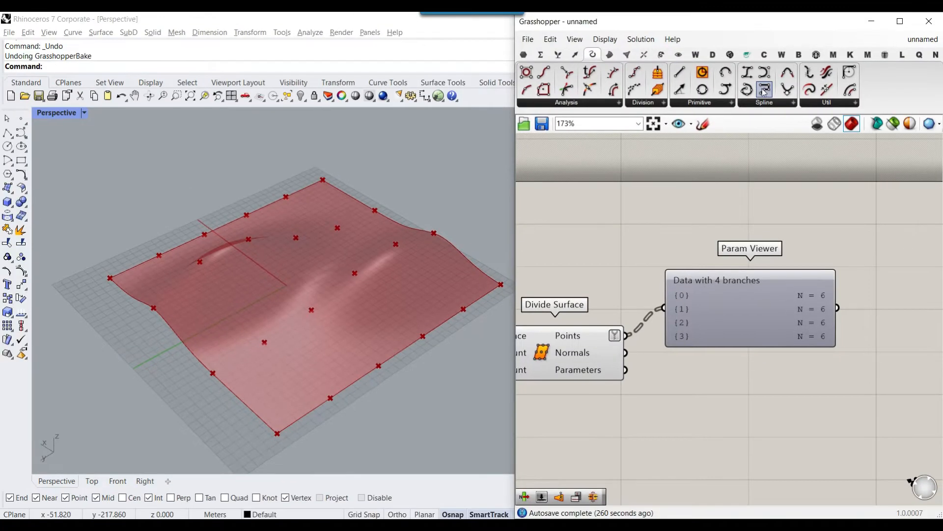
drag(736, 417, 736, 418)
scroll(653, 381, up, 2)
drag(615, 317, 687, 411)
scroll(343, 298, up, 3)
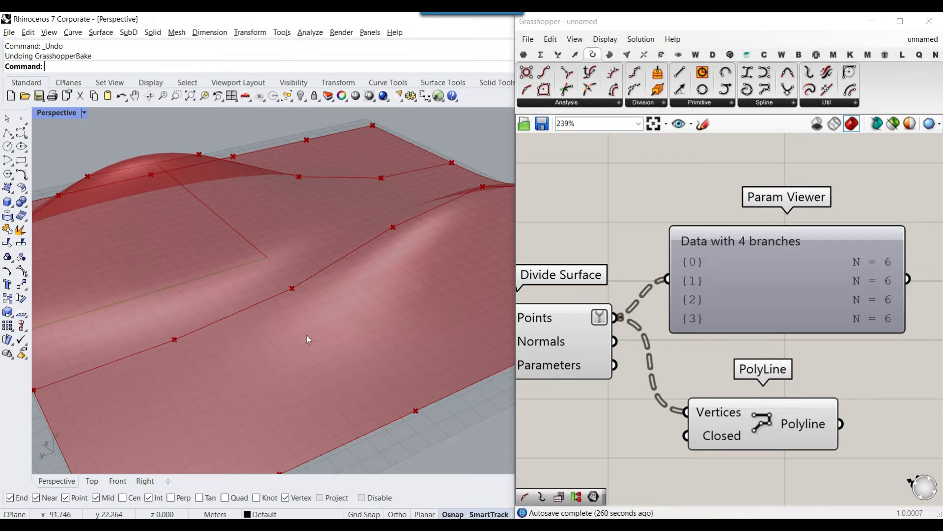
scroll(311, 332, down, 4)
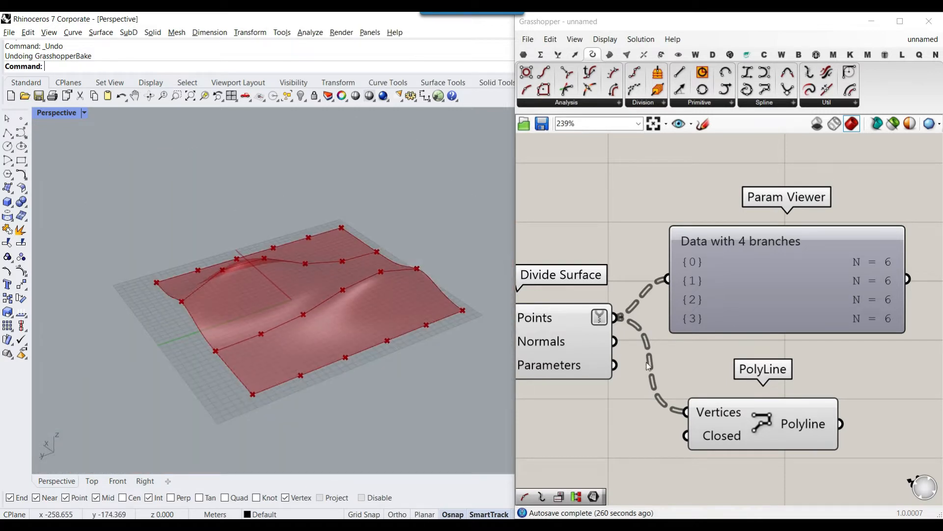
drag(738, 423, 692, 407)
- Bake the polylines into Rhino with default attributes, select two of them for inspection, and undo the bake
right_click(766, 416)
click(793, 431)
click(818, 505)
click(359, 354)
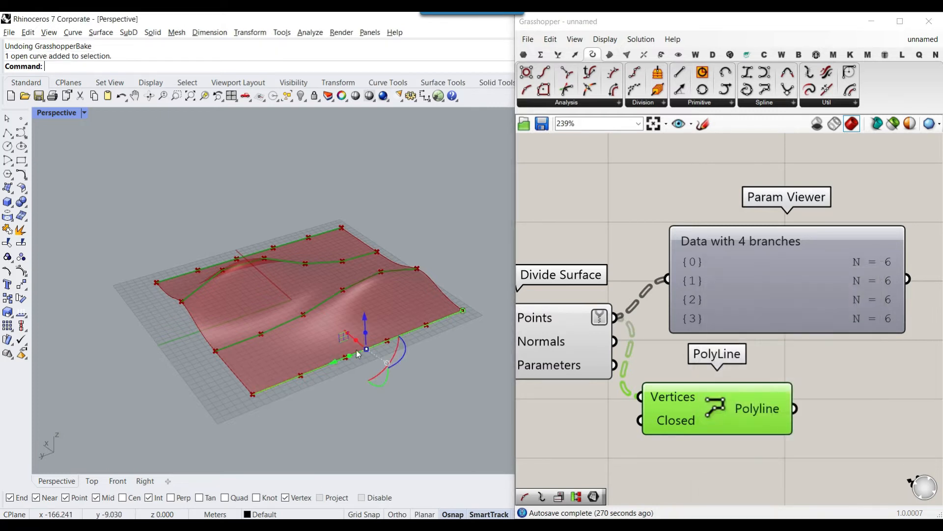
scroll(324, 388, up, 3)
click(259, 309)
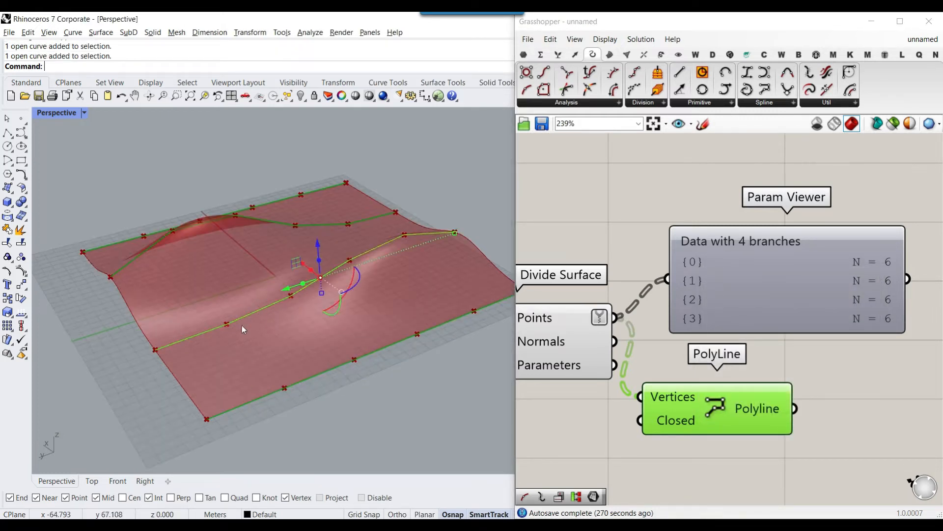
key(ctrl+z)
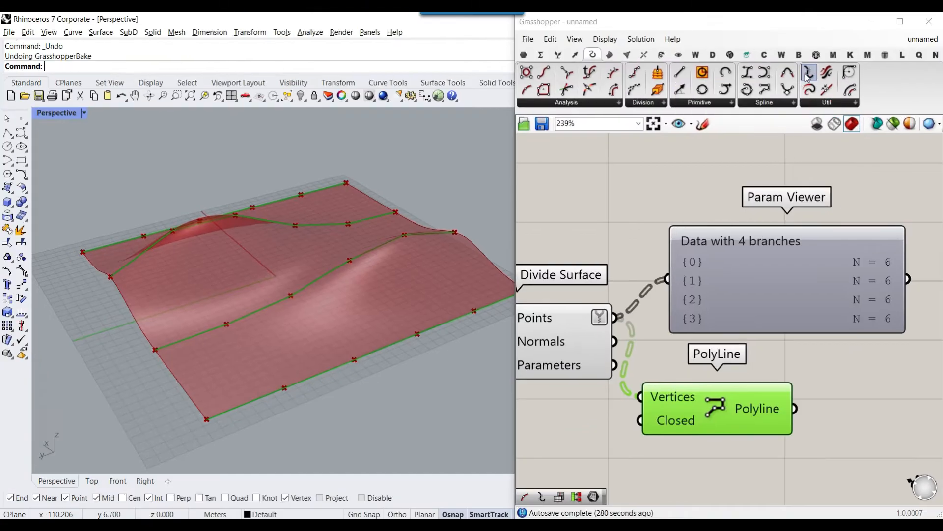
- Add an Explode component with the PolyLine output connected to its Curve input, and turn off the PolyLine component's preview
click(803, 85)
click(861, 431)
right_drag(820, 423, 683, 401)
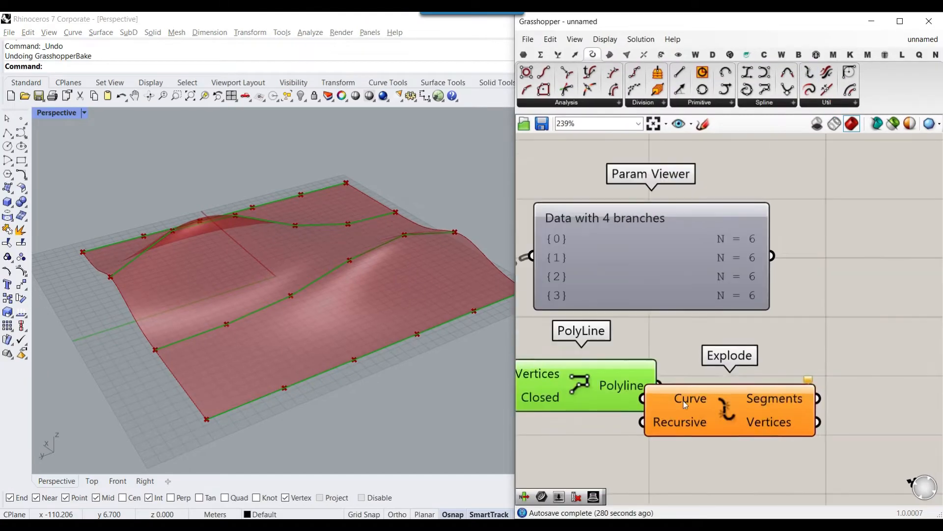
drag(685, 404, 745, 396)
scroll(865, 381, down, 3)
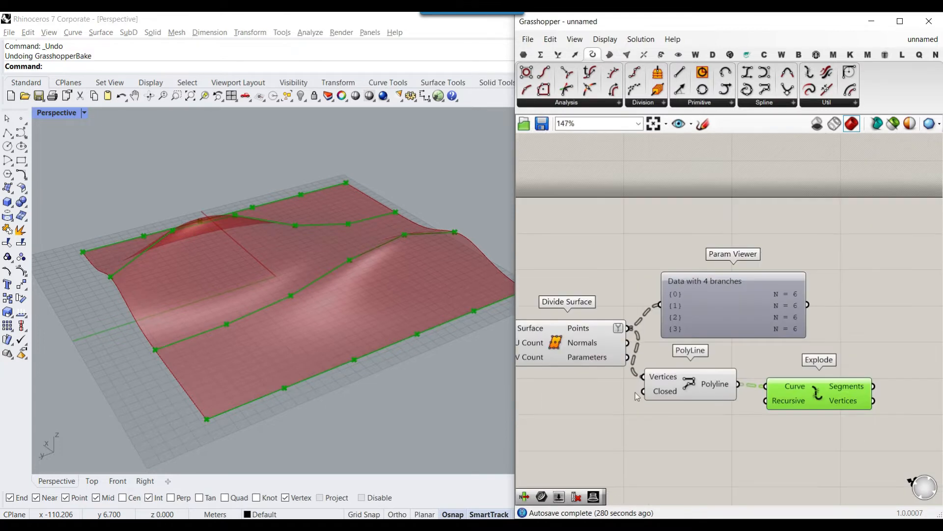
right_click(698, 384)
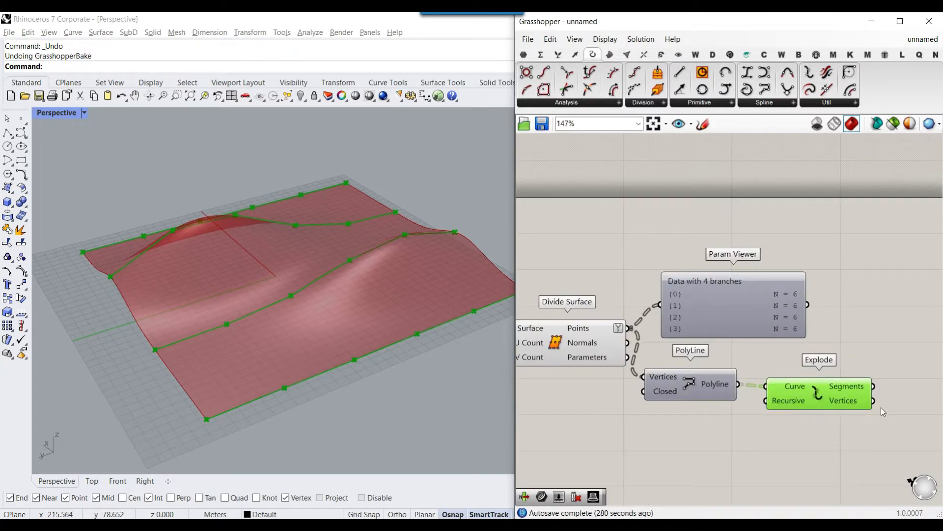
- Bake the Explode component's Segments into Rhino and select individual segments along one row to check that they are separate
right_drag(850, 395, 727, 373)
mouse_move(727, 368)
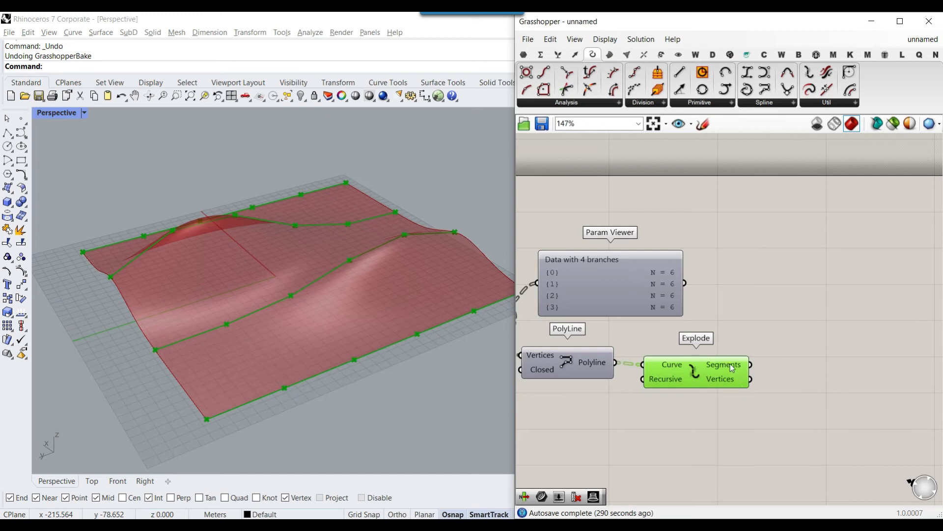
right_click(731, 364)
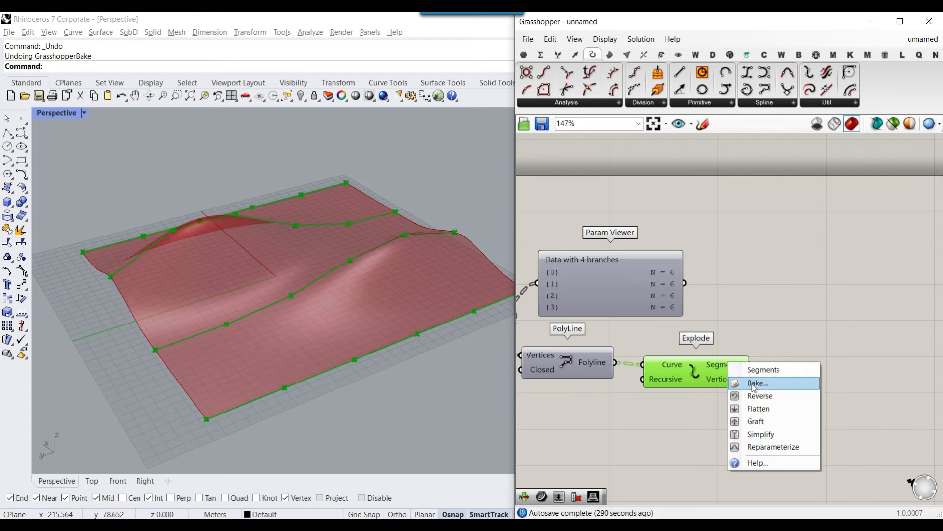
click(756, 383)
click(763, 497)
click(315, 281)
click(269, 304)
click(204, 330)
click(260, 312)
click(319, 287)
click(421, 234)
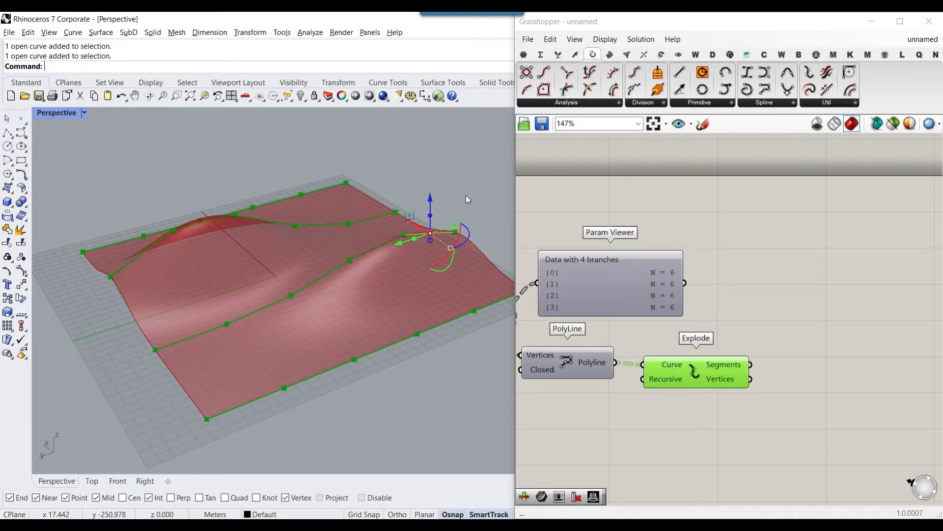
- Deselect the segment and undo the bake of the exploded segments
click(465, 195)
scroll(466, 226, down, 5)
key(ctrl+z)
scroll(450, 231, up, 7)
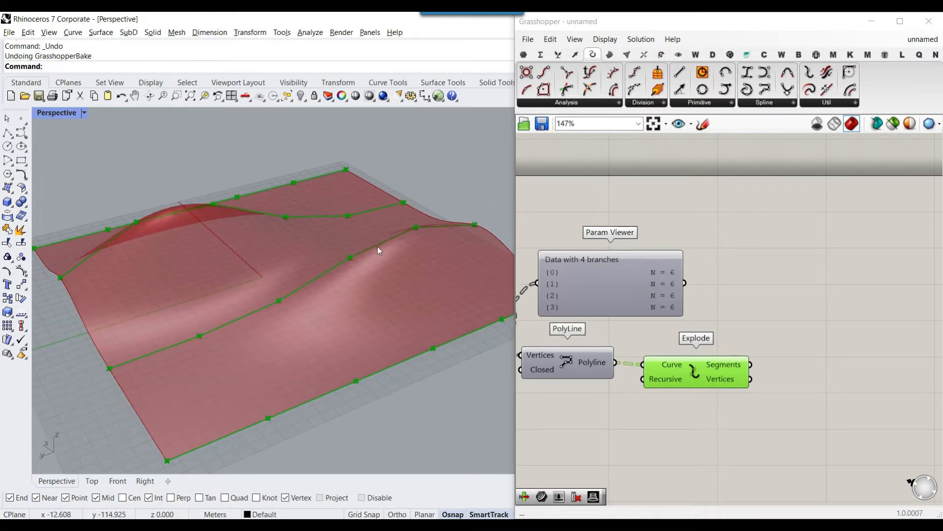
- Add a Curve parameter beside Explode and connect the Segments output to it
scroll(725, 367, up, 3)
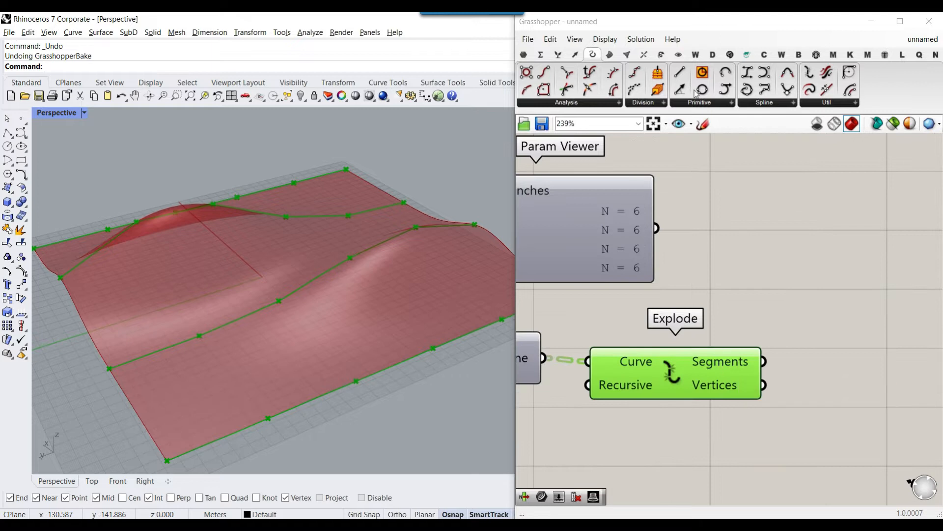
click(523, 55)
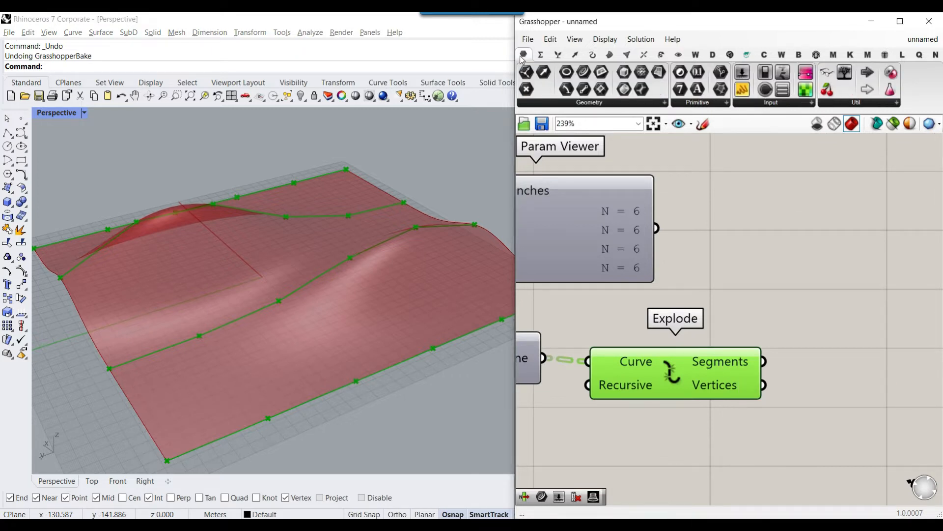
drag(581, 76, 841, 381)
drag(763, 361, 810, 381)
mouse_move(839, 363)
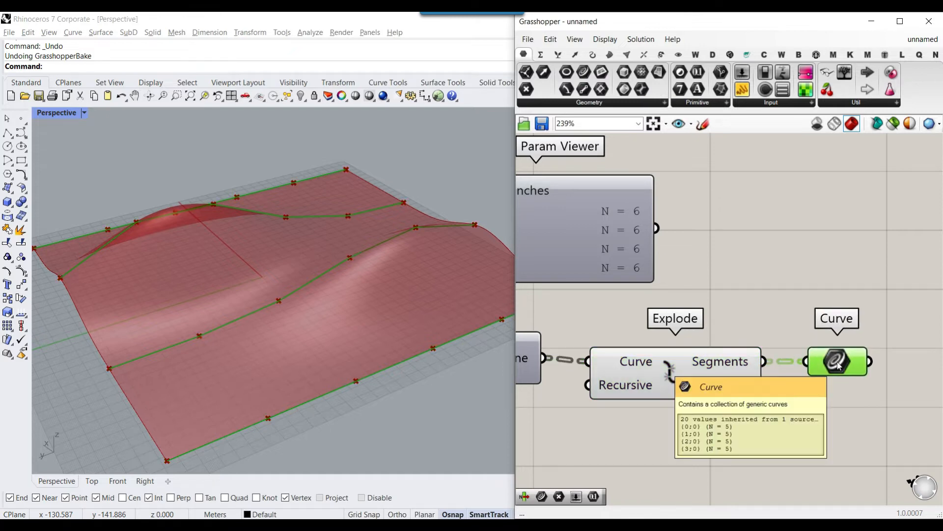
scroll(836, 360, down, 3)
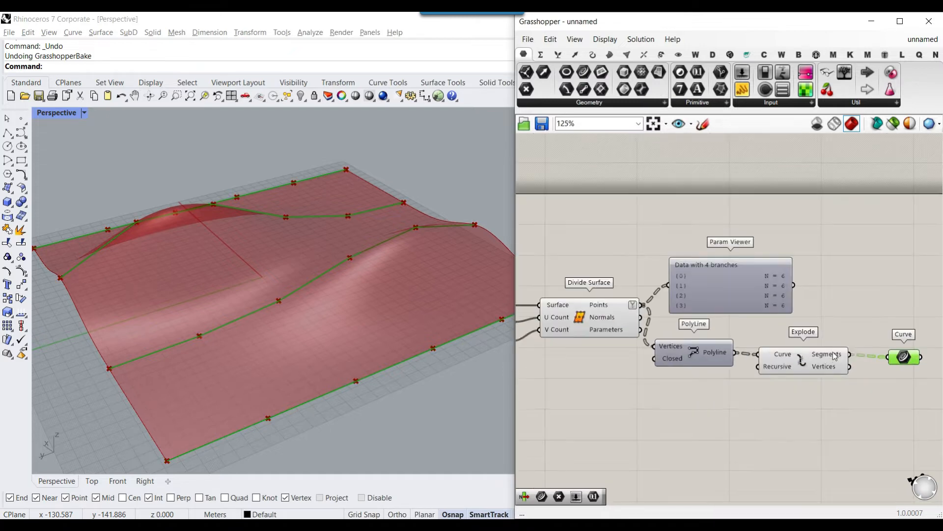
scroll(379, 246, down, 6)
right_drag(380, 246, 323, 294)
scroll(288, 304, up, 5)
key(ctrl+z)
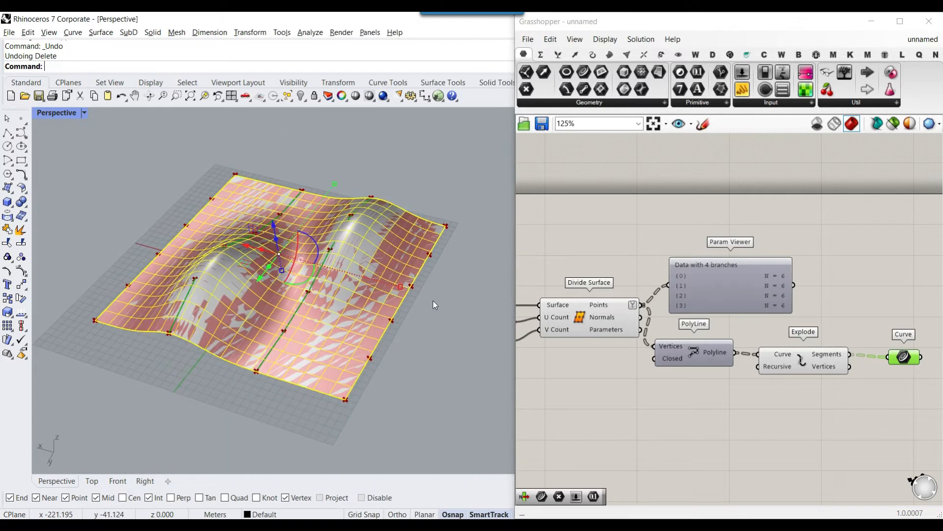
key(ctrl+y)
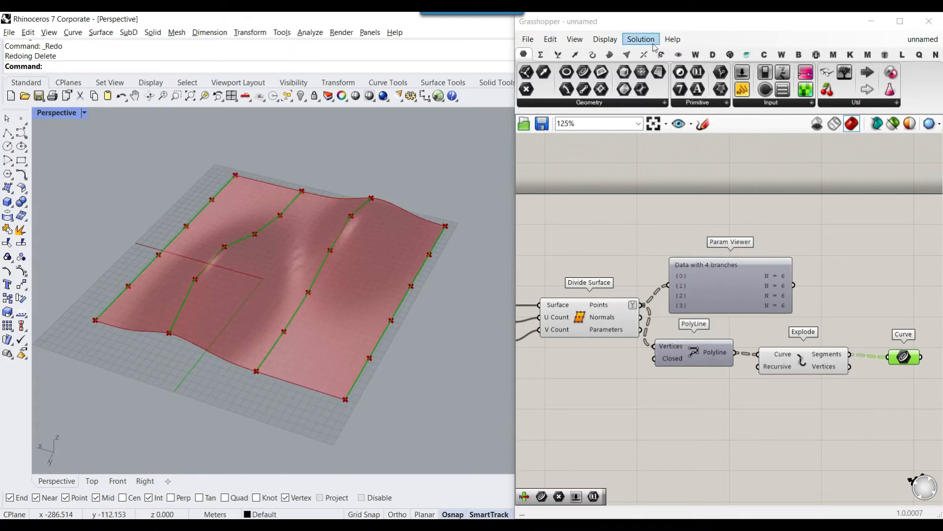
- Add a Point List component above Divide Surface, connect the divided Points to it, and bake its index tags
click(679, 55)
scroll(629, 300, up, 4)
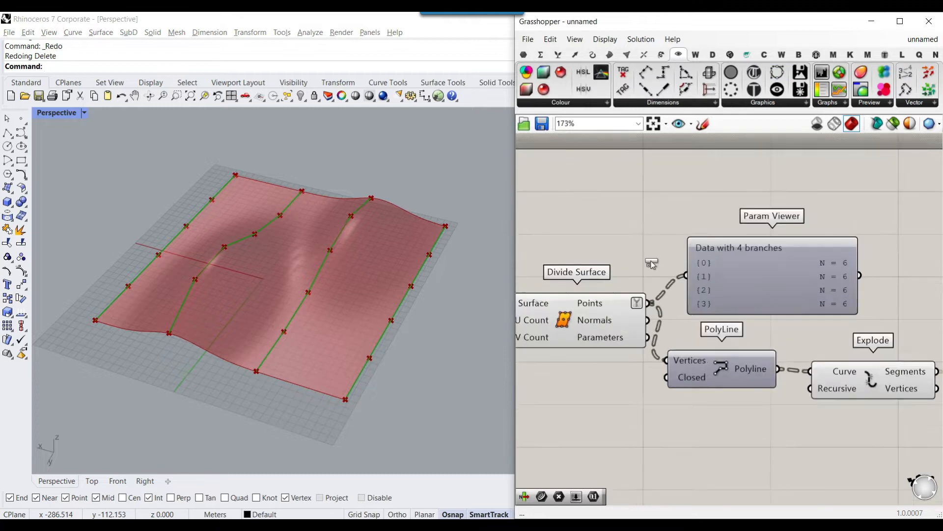
drag(647, 308, 633, 199)
right_click(691, 202)
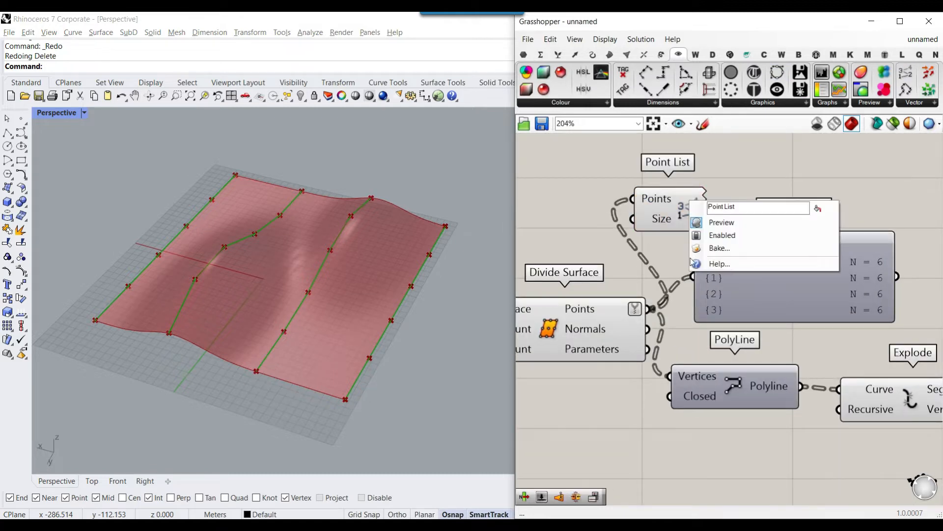
click(718, 360)
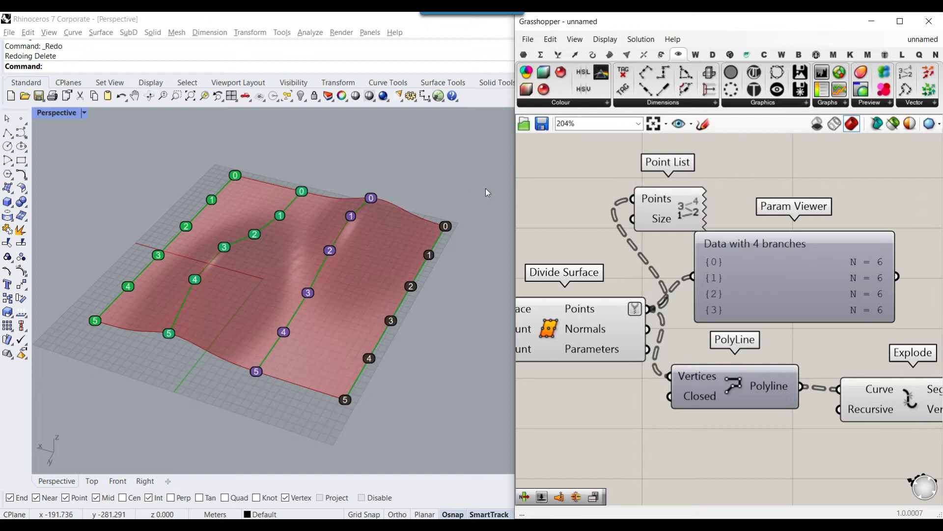
- Examine how same-numbered points line up across the four rows, especially the points numbered 5 along the surface edge
shift+right_drag(327, 251, 365, 257)
scroll(364, 257, up, 2)
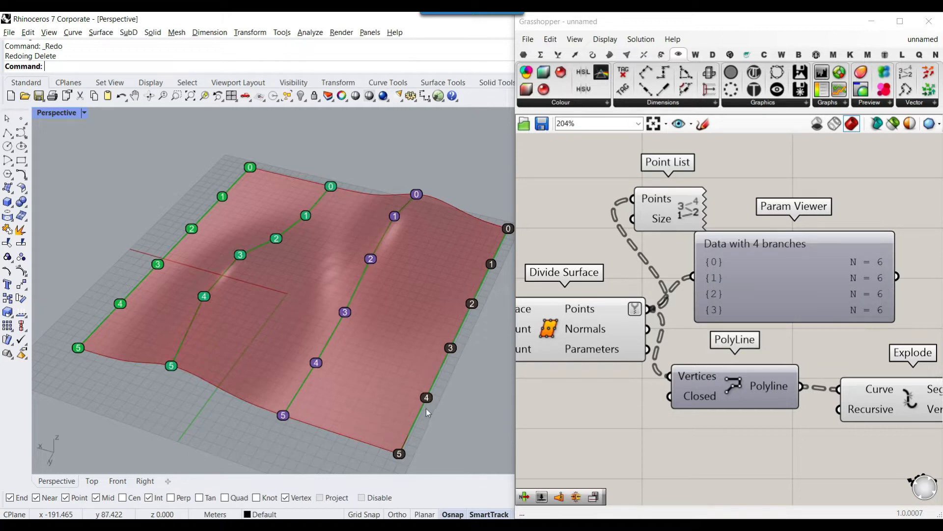
drag(314, 404, 156, 347)
mouse_move(48, 334)
mouse_down()
mouse_move(224, 412)
mouse_move(386, 458)
mouse_up()
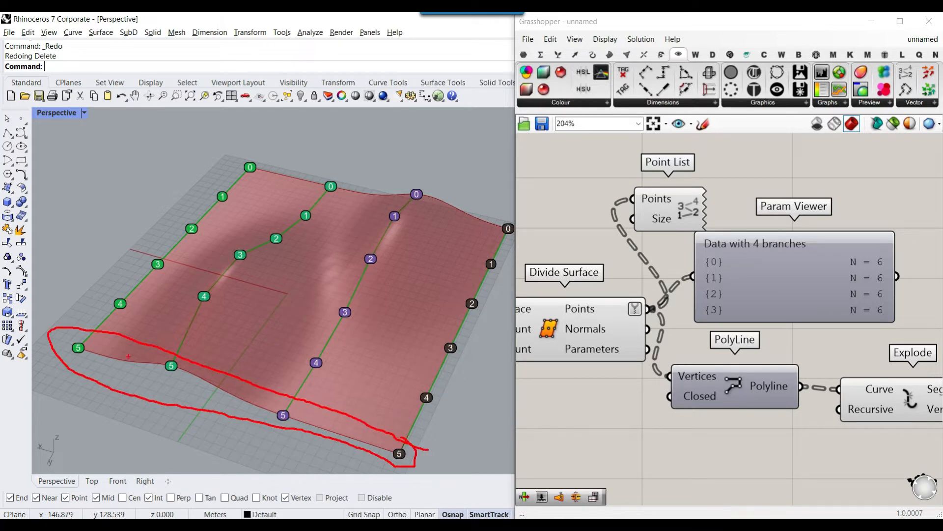
key(Escape)
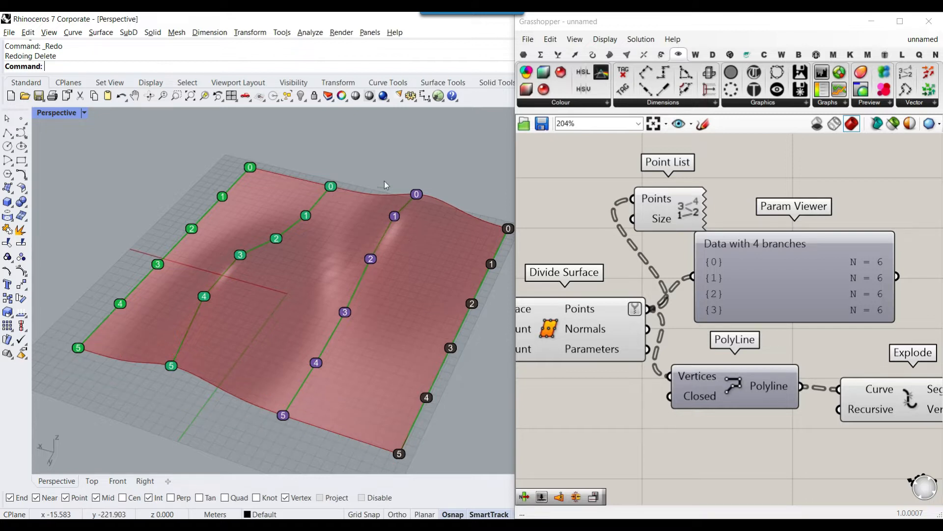
click(396, 215)
key(Escape)
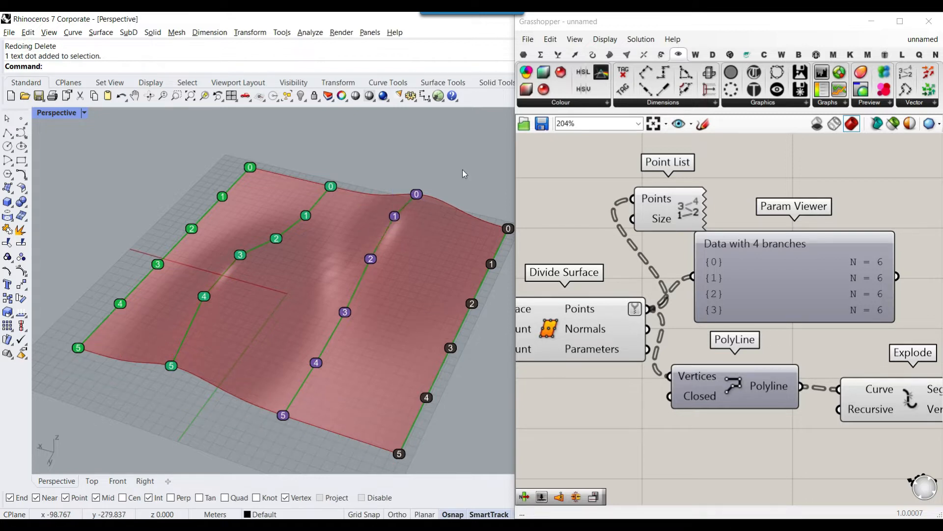
- Undo the bake of the index tags and move the Param Viewer further from Divide Surface, above the Explode component
key(ctrl+z)
right_drag(708, 243, 627, 232)
scroll(626, 231, down, 2)
drag(656, 260, 769, 256)
scroll(699, 264, up, 2)
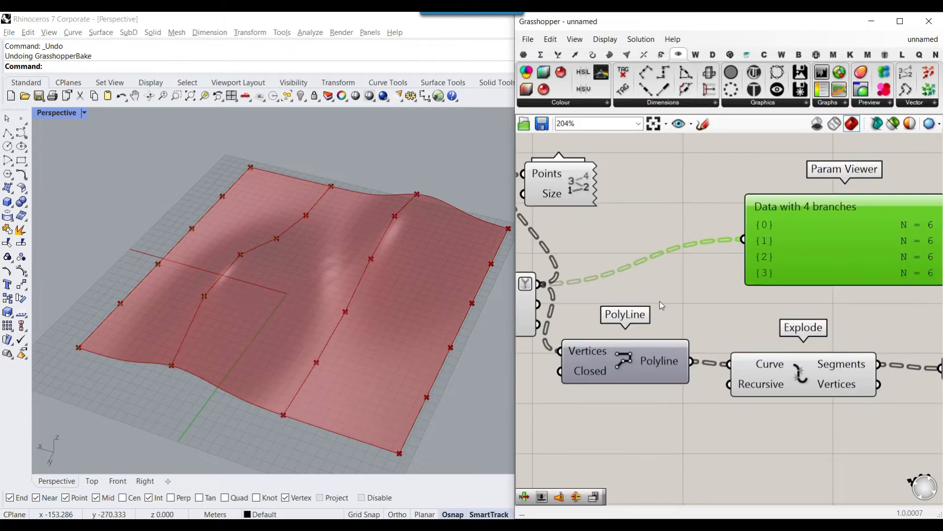
- Add a Flip Matrix component, feed it Divide Surface's Points, and connect its Data output to the Param Viewer
click(558, 54)
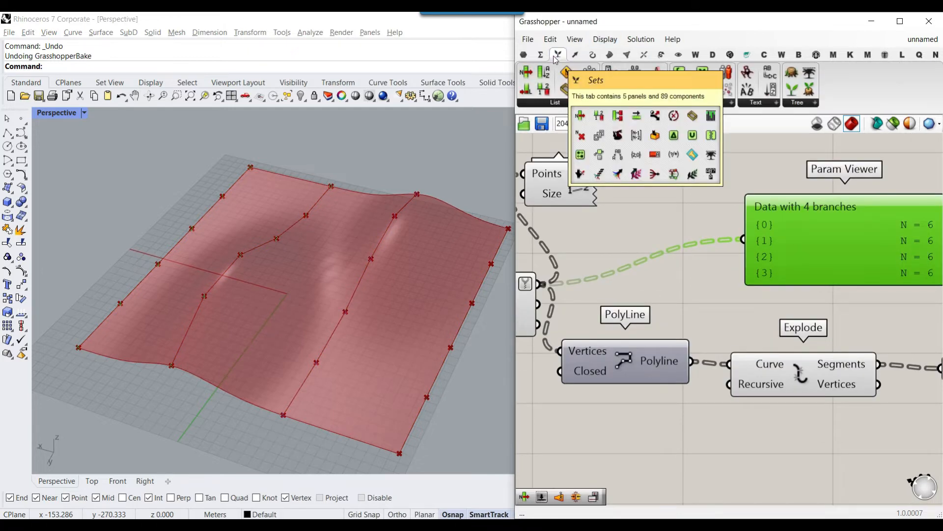
click(582, 98)
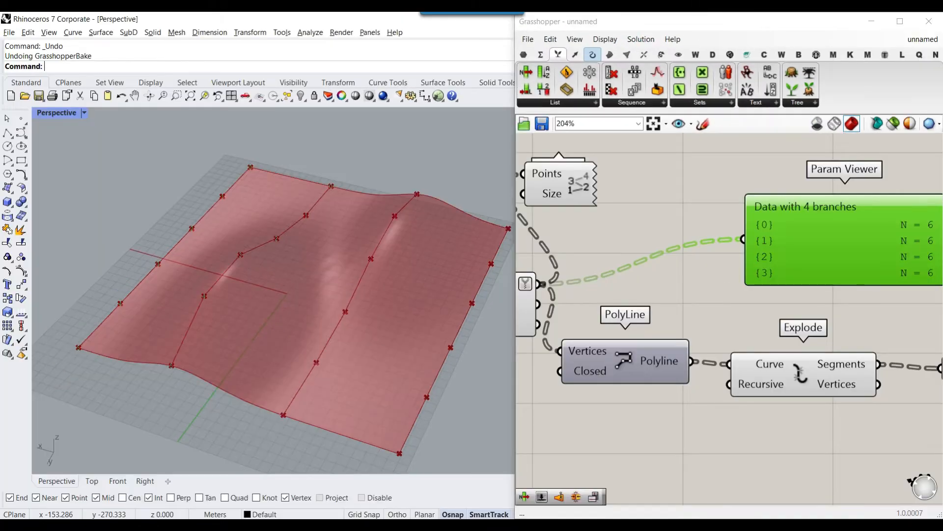
click(809, 103)
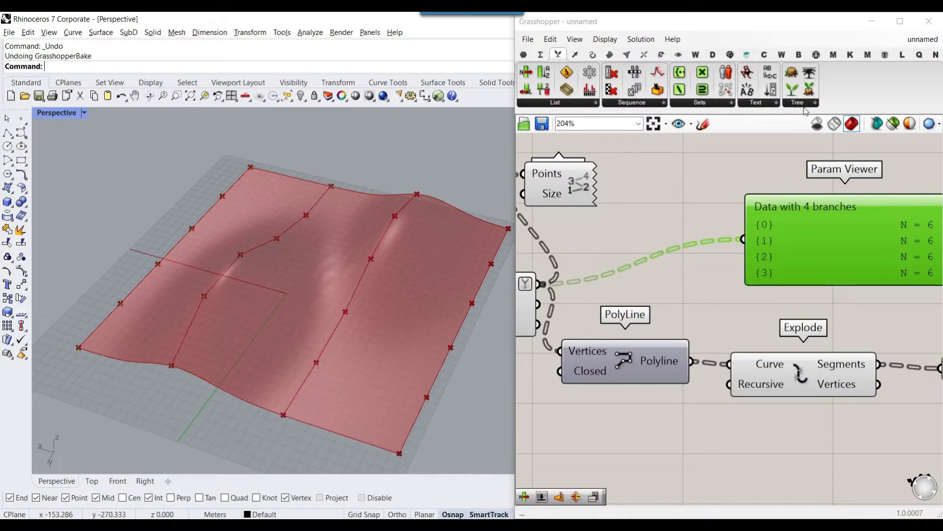
click(804, 102)
drag(818, 213, 646, 258)
right_drag(553, 288, 643, 266)
drag(631, 263, 687, 240)
drag(787, 234, 835, 217)
- Compare the data tree of the flipped points with that of the original divided points in the Param Viewer
right_drag(888, 242, 659, 239)
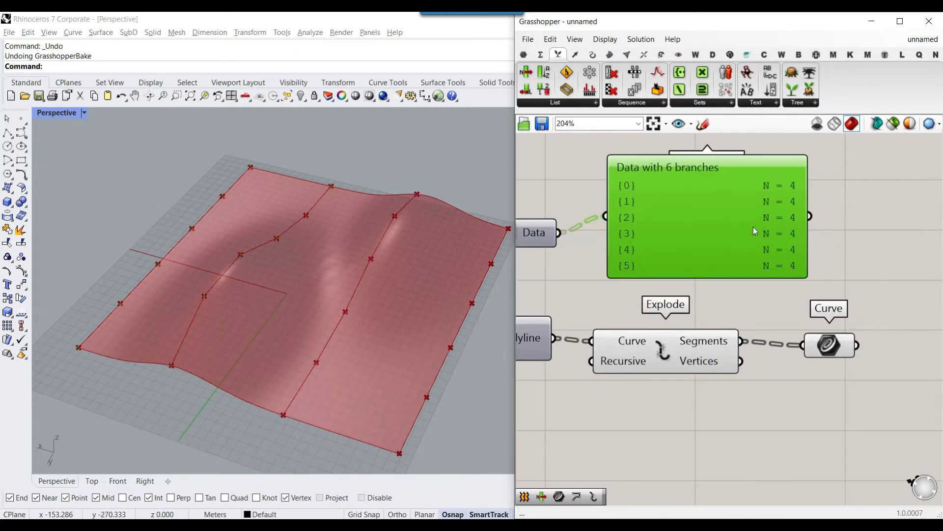
double_click(712, 220)
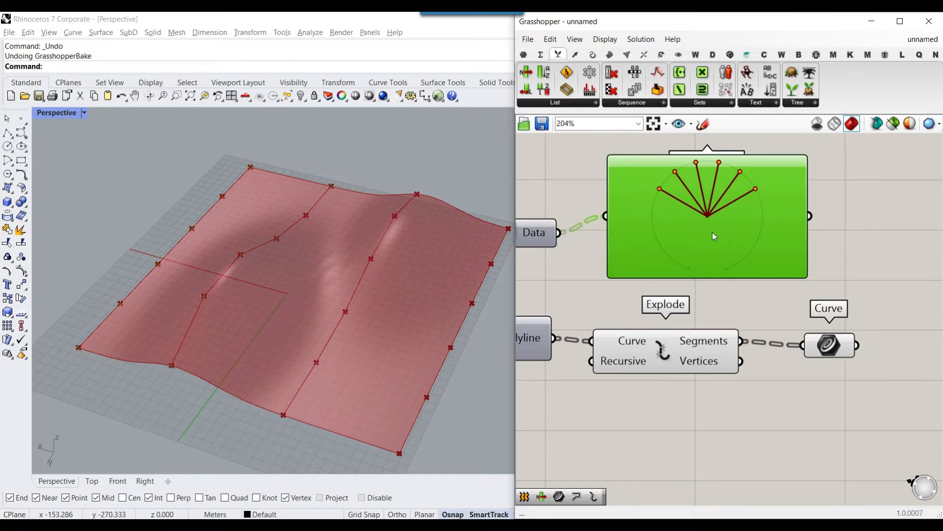
double_click(712, 231)
double_click(710, 231)
right_drag(634, 238, 780, 220)
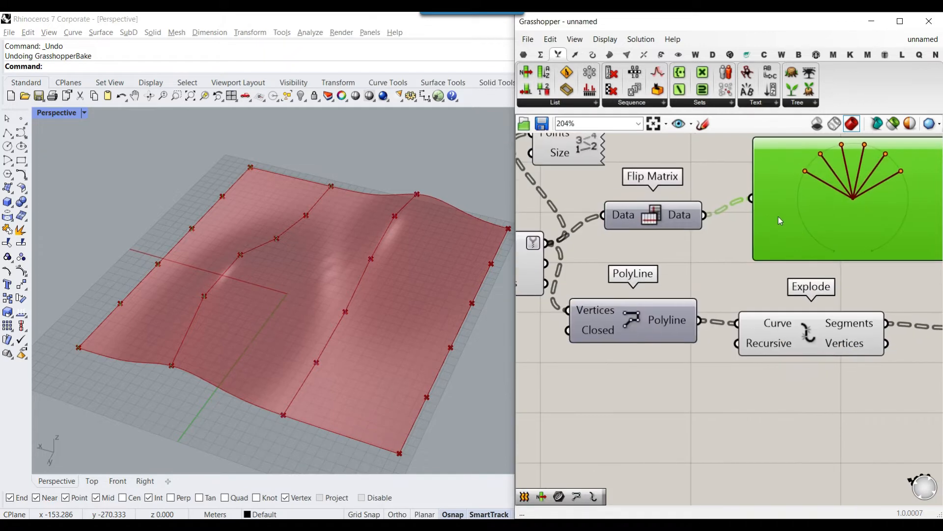
scroll(752, 218, down, 1)
drag(580, 239, 752, 201)
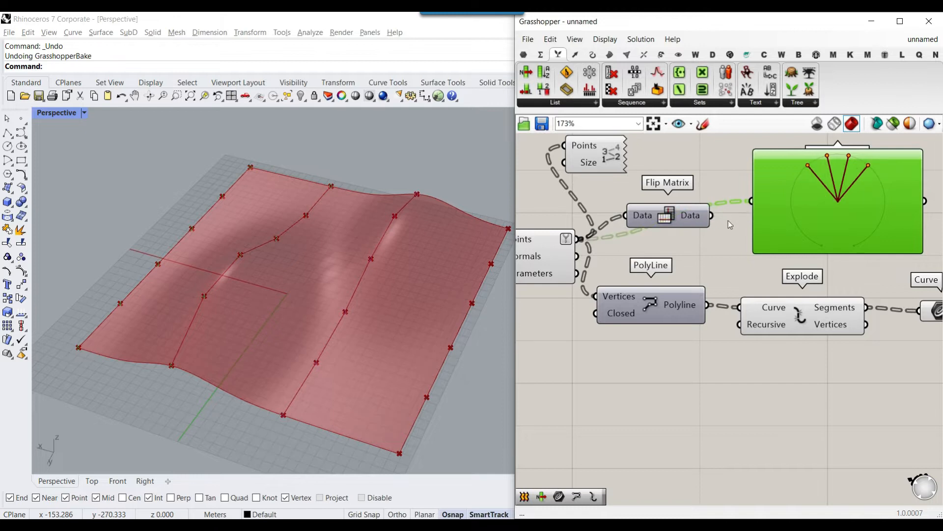
double_click(837, 226)
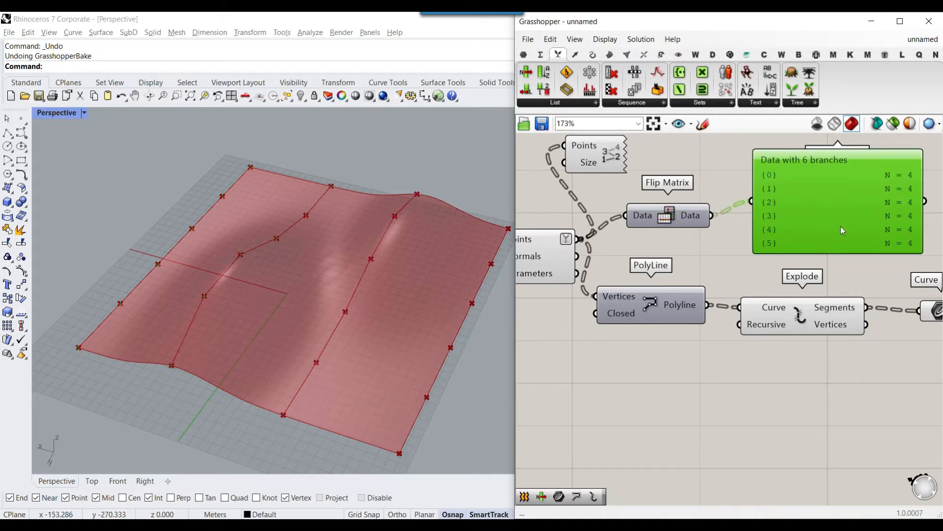
scroll(842, 226, up, 3)
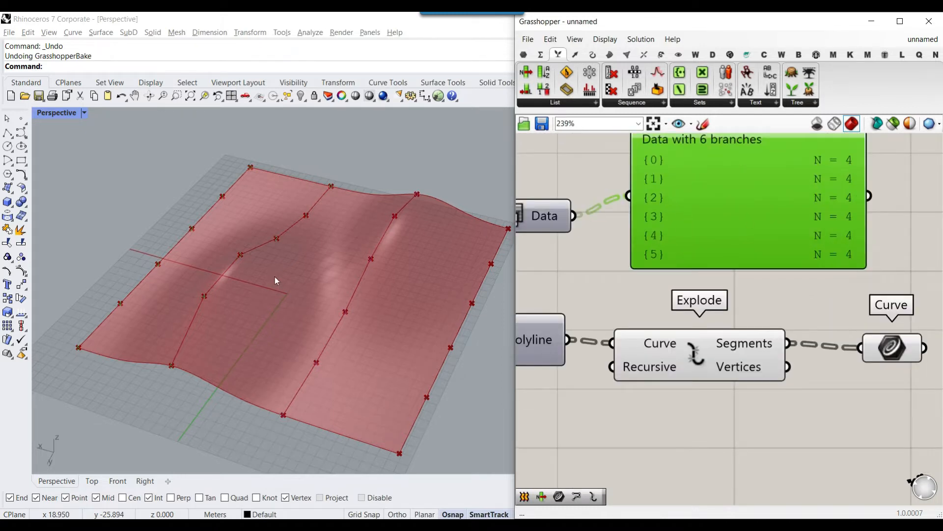
- Connect the Flip Matrix output to the Point List component and bake its index tags
scroll(637, 279, down, 6)
drag(575, 215, 669, 205)
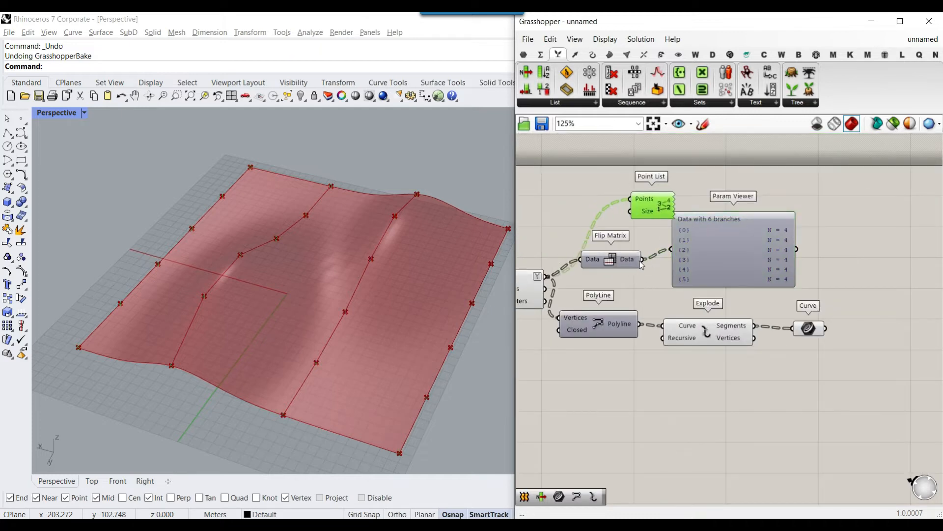
right_click(669, 206)
click(691, 250)
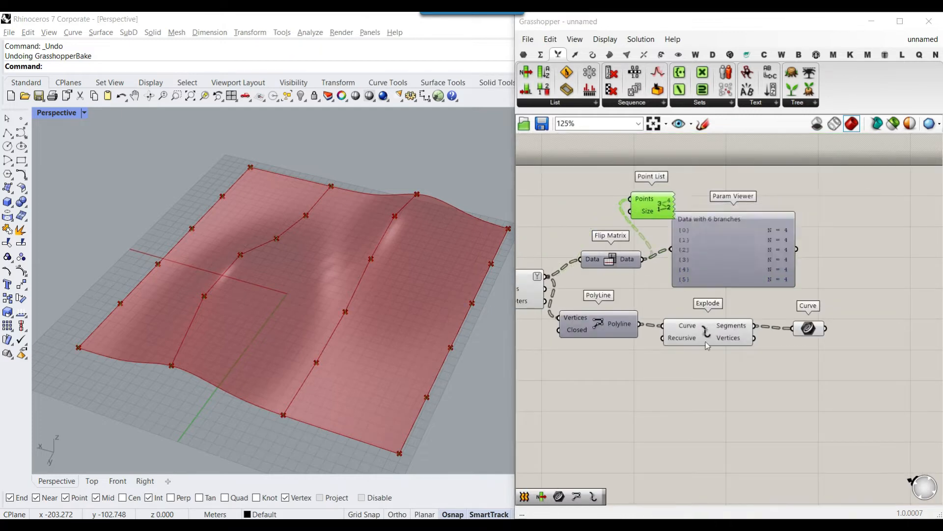
click(718, 364)
- Examine how the flipped points' index tags run across the surface
right_drag(286, 308, 257, 289)
scroll(281, 316, down, 3)
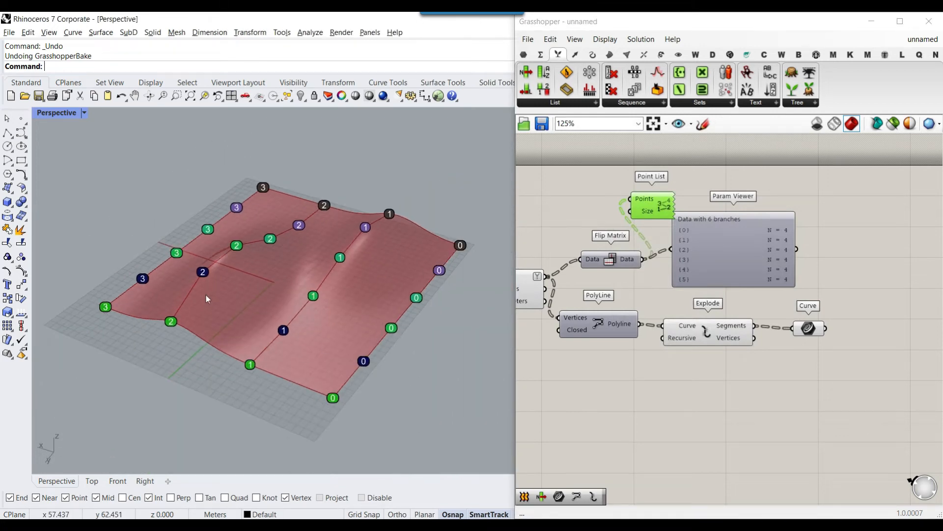
scroll(362, 297, up, 4)
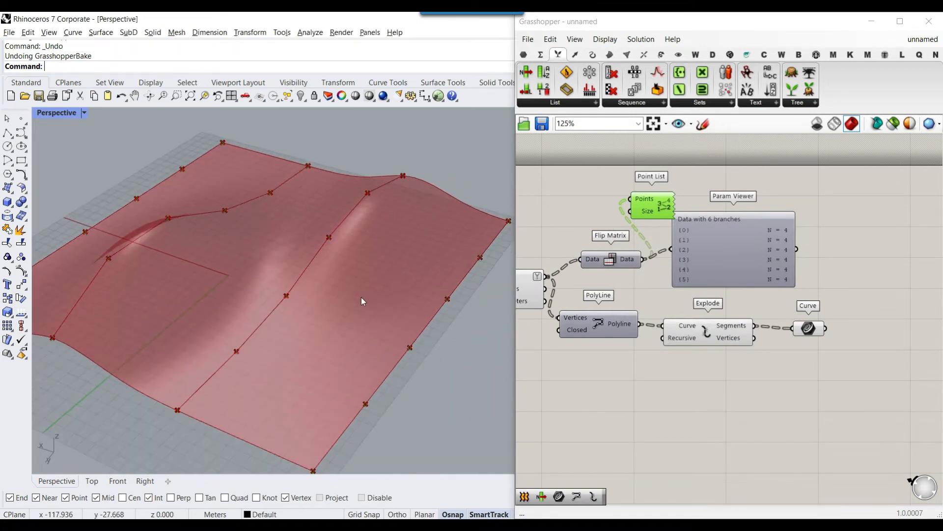
scroll(367, 298, down, 2)
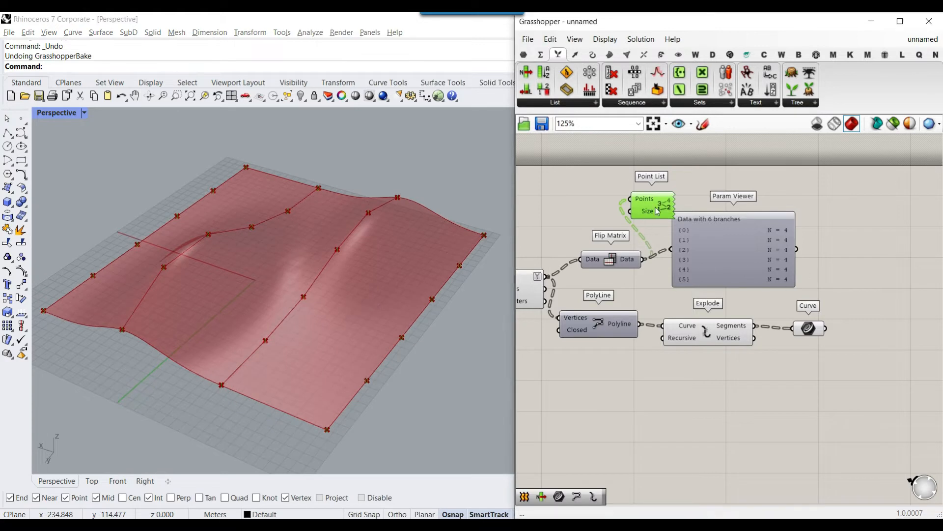
- Delete the Point List and Param Viewer components from the canvas
key(Delete)
click(729, 252)
key(Delete)
scroll(677, 272, up, 2)
- Duplicate the PolyLine, Explode and Curve chain above the original and connect the Flip Matrix output to the copied PolyLine's Vertices
click(598, 271)
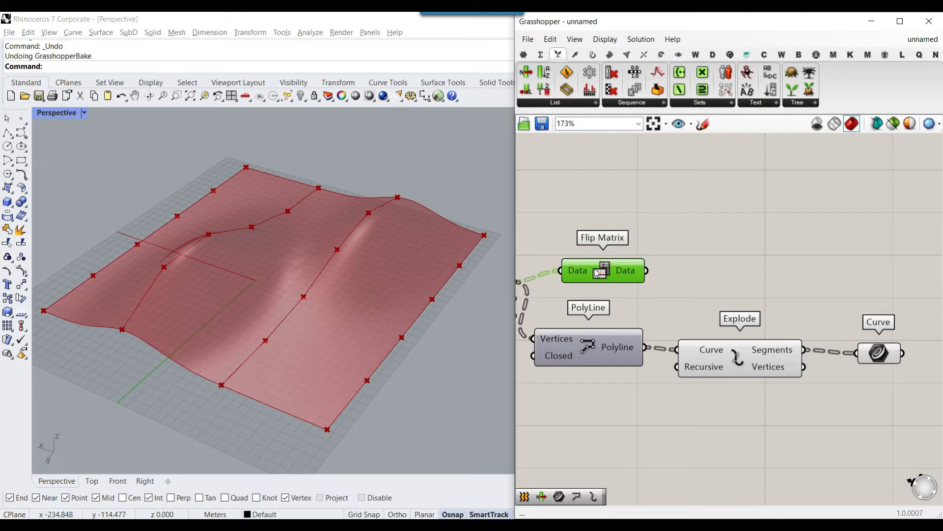
drag(904, 310, 684, 394)
alt+drag(702, 357, 756, 327)
key(ctrl+z)
key(ctrl+z)
drag(888, 397, 686, 260)
scroll(570, 327, down, 1)
click(644, 228)
scroll(593, 263, down, 2)
right_drag(593, 262, 651, 265)
scroll(652, 264, up, 1)
- Add a Point parameter after Divide Surface and route the divided points through it to Flip Matrix and the lower PolyLine
click(524, 54)
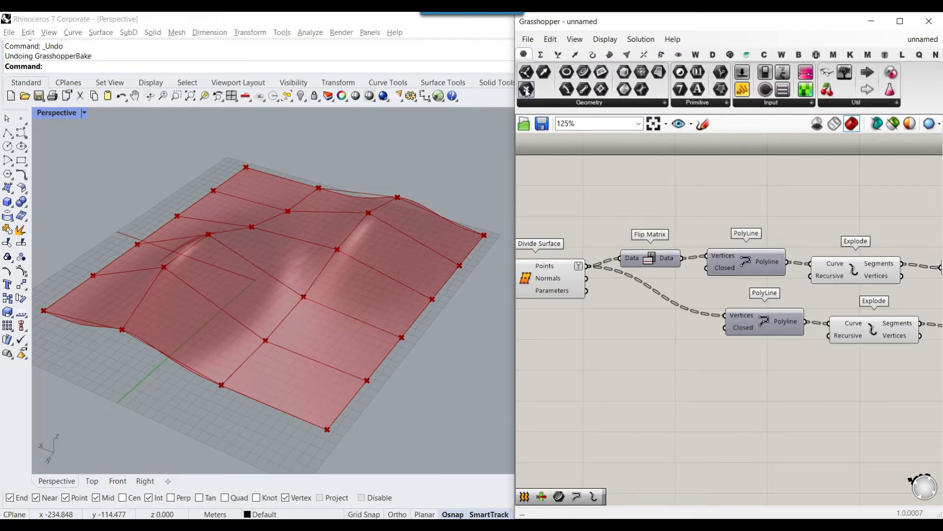
drag(526, 89, 753, 321)
scroll(639, 282, up, 2)
scroll(658, 283, down, 2)
right_drag(735, 280, 670, 270)
scroll(670, 270, down, 4)
drag(829, 243, 689, 260)
drag(830, 311, 668, 278)
drag(682, 285, 737, 283)
click(803, 276)
scroll(806, 284, up, 2)
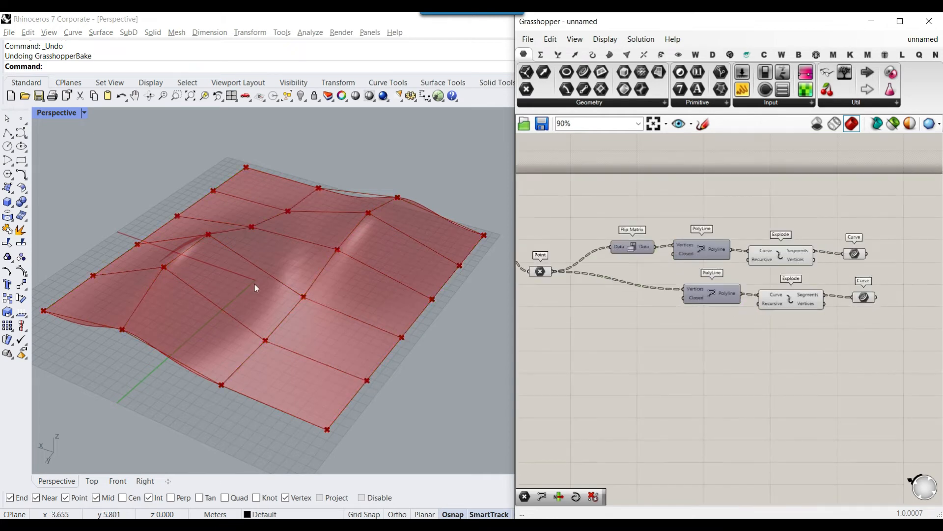
- Connect both Explode components' Segments outputs to the upper Curve parameter and delete the lower Curve parameter
right_drag(255, 287, 282, 314)
right_drag(899, 268, 757, 264)
scroll(756, 264, up, 1)
scroll(756, 264, up, 2)
drag(659, 235, 702, 235)
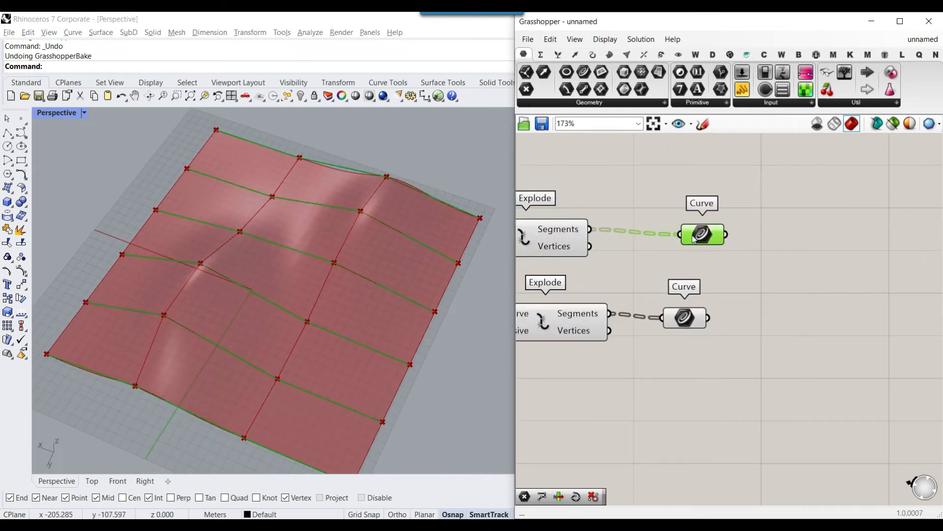
shift+drag(609, 313, 692, 236)
click(684, 317)
key(Delete)
right_drag(675, 304, 738, 302)
shift+drag(679, 313, 757, 237)
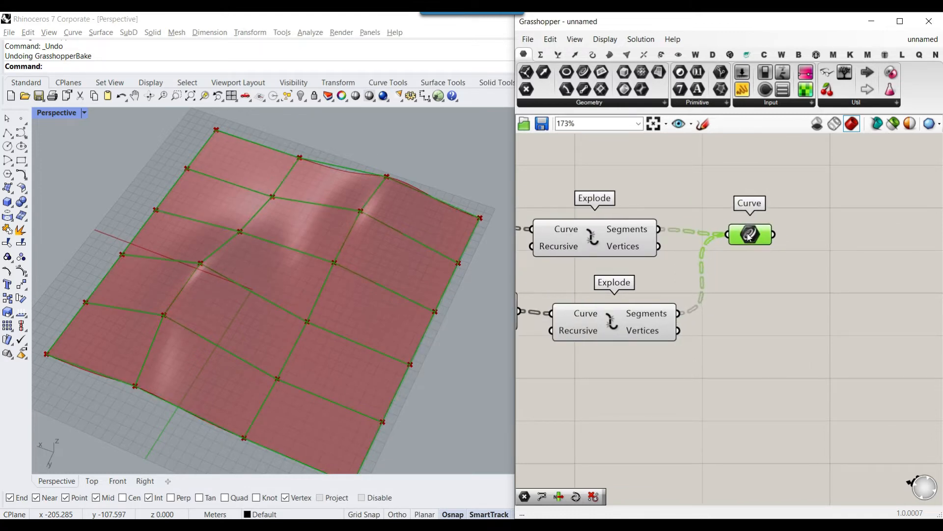
- Flatten the data of the shared Curve parameter
scroll(757, 237, up, 3)
mouse_move(749, 238)
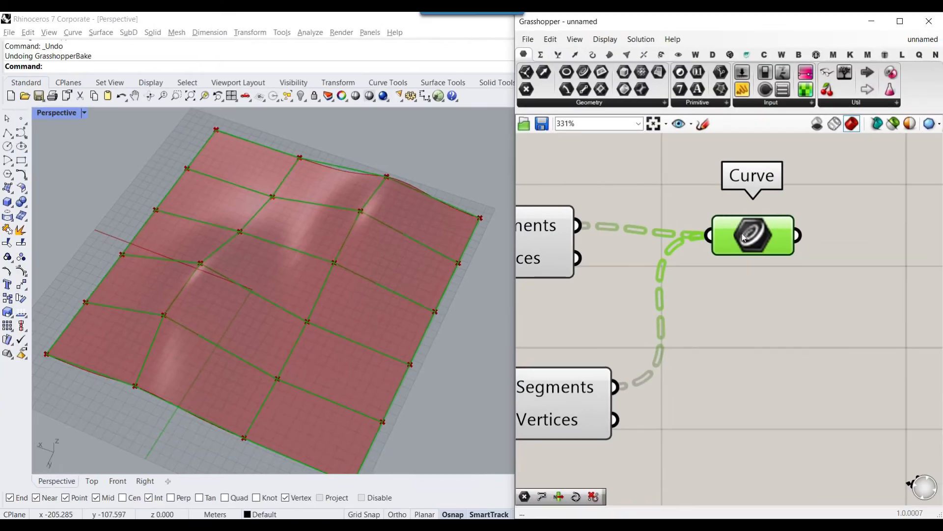
right_click(731, 223)
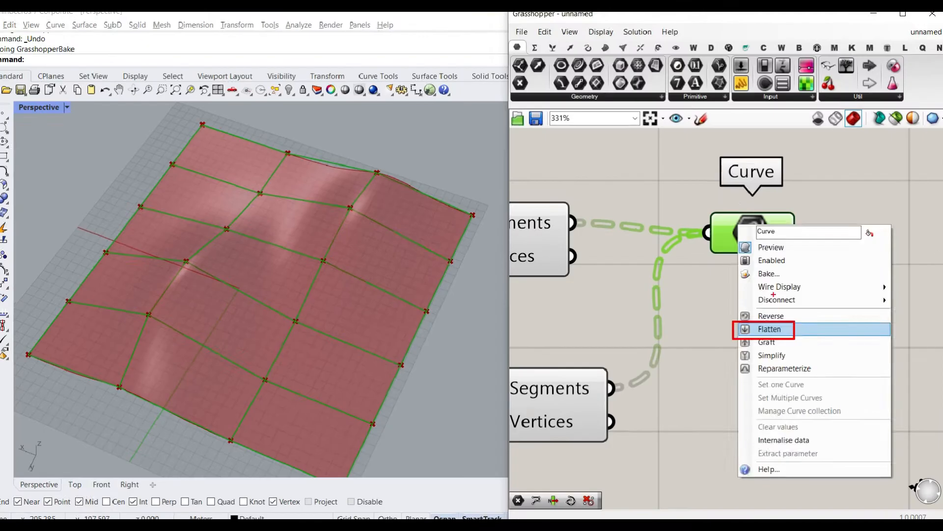
click(752, 322)
right_click(751, 245)
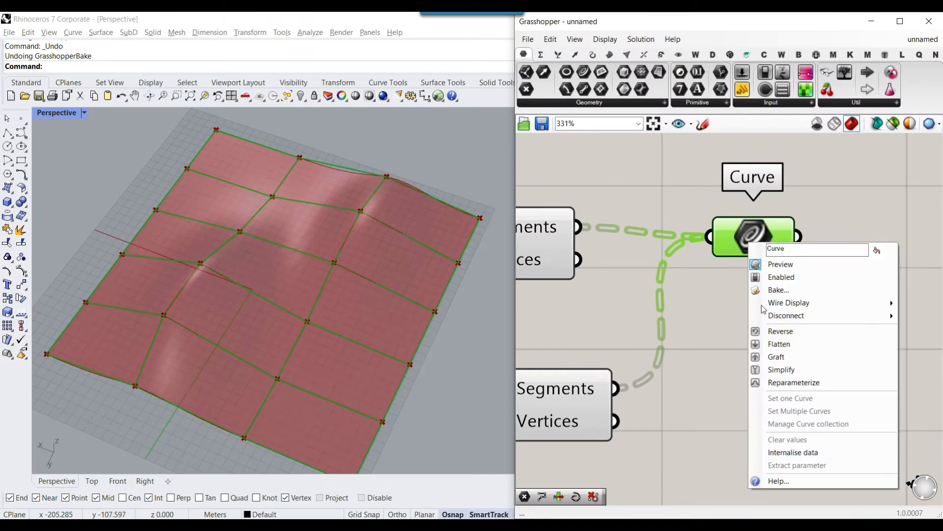
click(777, 343)
scroll(688, 285, down, 1)
- Try baking the flattened curves and selecting individual segments in the viewport
right_click(664, 252)
click(691, 297)
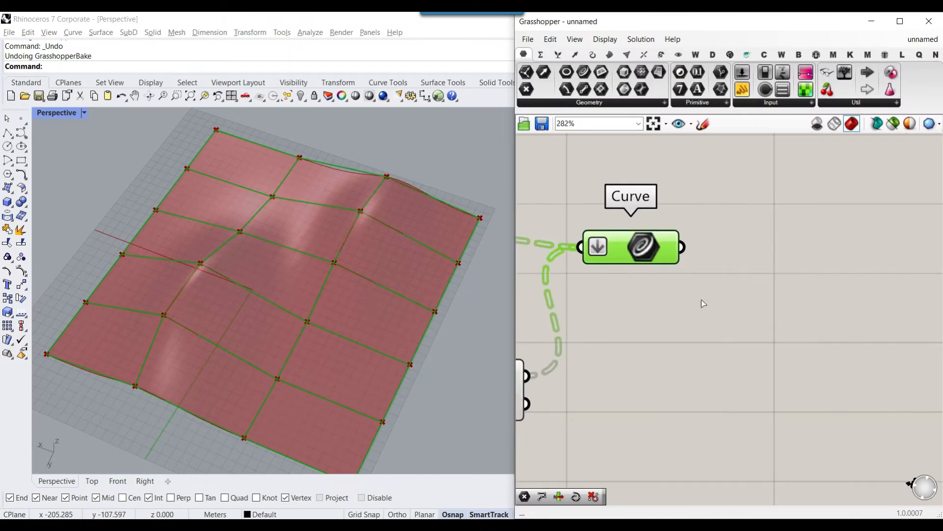
click(716, 410)
click(367, 278)
click(301, 249)
click(187, 285)
key(ctrl+z)
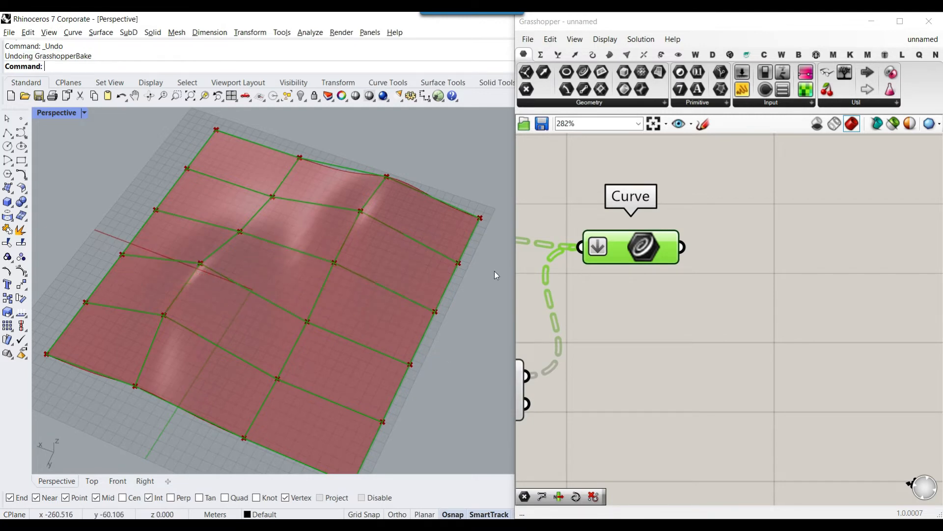
- Nudge the Curve parameter into place and shift the whole chain from Point to Curve away from Divide Surface
drag(654, 259, 669, 250)
mouse_move(669, 251)
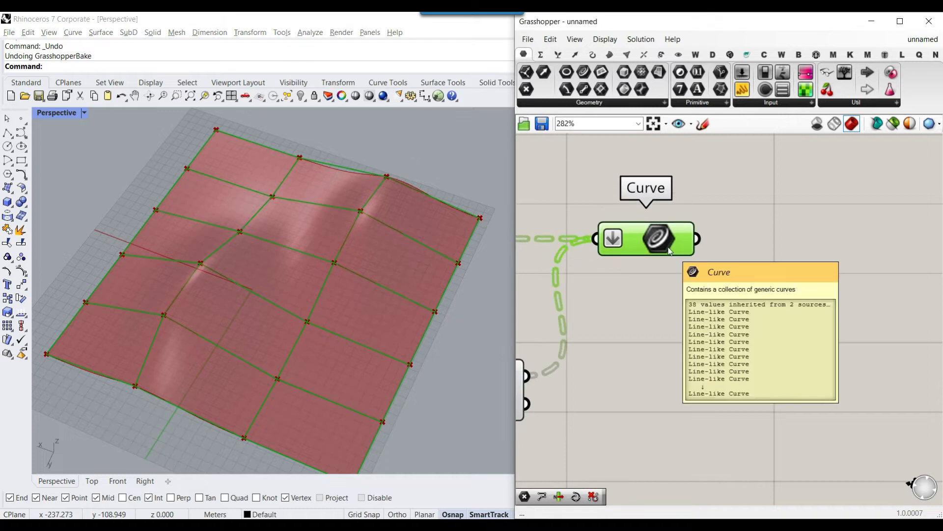
scroll(853, 273, down, 5)
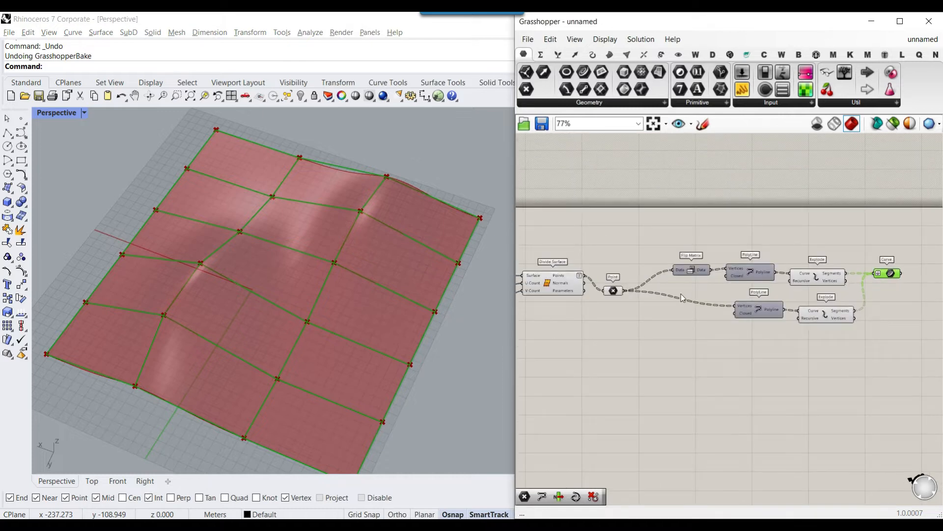
drag(890, 341, 587, 245)
drag(611, 293, 628, 280)
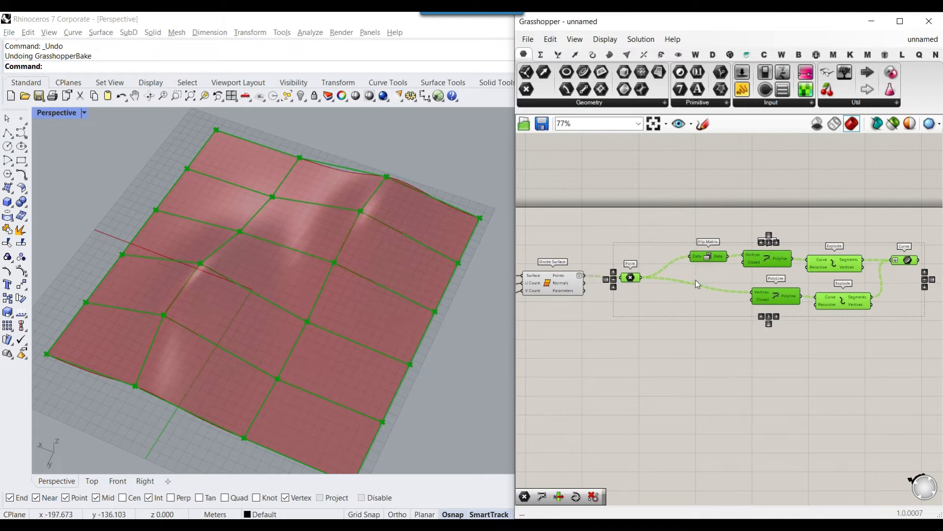
scroll(642, 281, up, 2)
scroll(628, 277, down, 2)
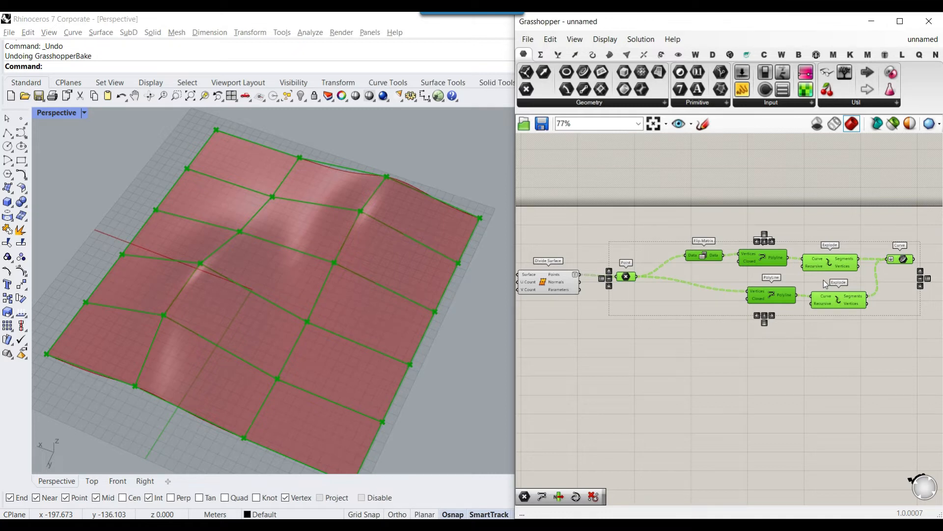
- Increase the U and V division sliders feeding Divide Surface to make the grid denser
right_drag(632, 291, 805, 293)
scroll(804, 293, down, 2)
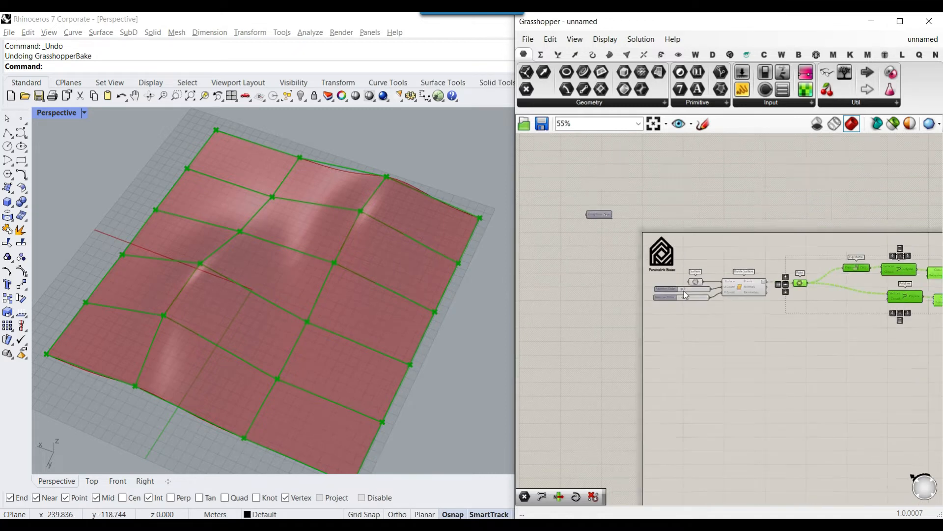
scroll(684, 291, up, 4)
drag(686, 289, 687, 317)
right_drag(811, 332, 676, 318)
scroll(676, 318, down, 4)
- Duplicate the complete chain from the Point parameter to the flattened Curve parameter and place the copy below the original
right_drag(904, 307, 664, 301)
scroll(724, 298, down, 3)
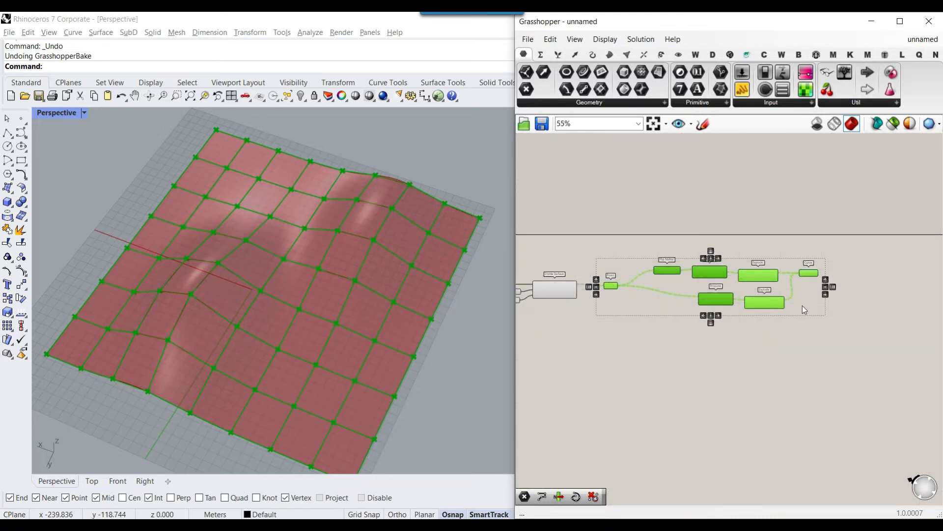
alt+drag(668, 269, 686, 389)
click(662, 408)
scroll(662, 408, up, 3)
right_drag(677, 392, 622, 347)
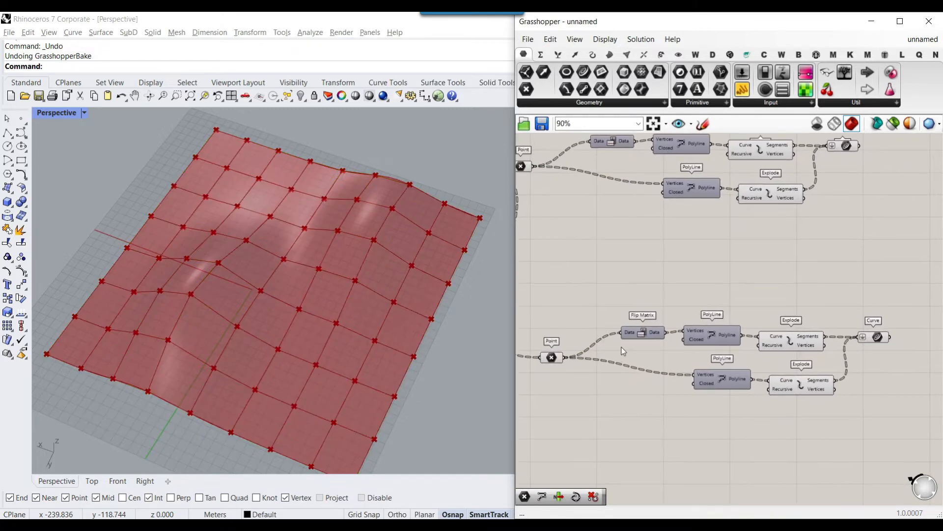
scroll(624, 350, down, 1)
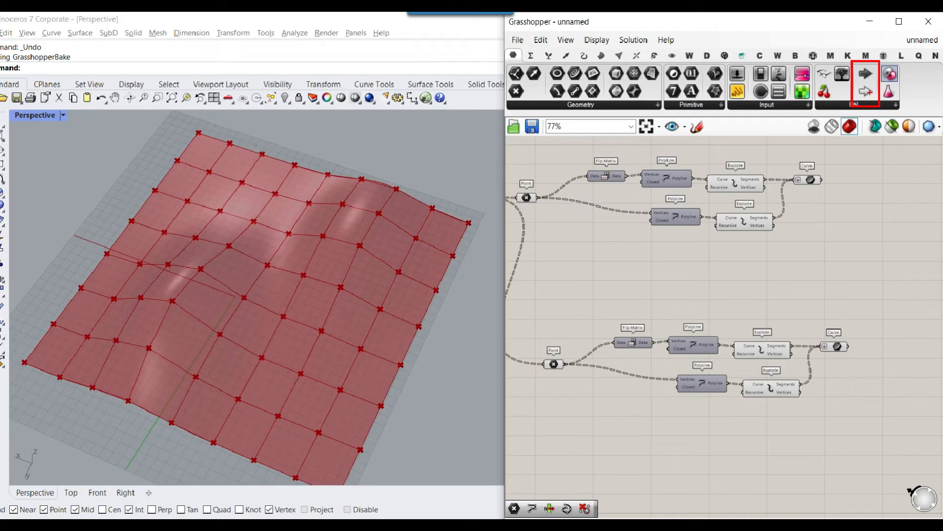
- Add a Cluster Input component beside the copied chain and connect it to the copied Point parameter
scroll(619, 383, up, 1)
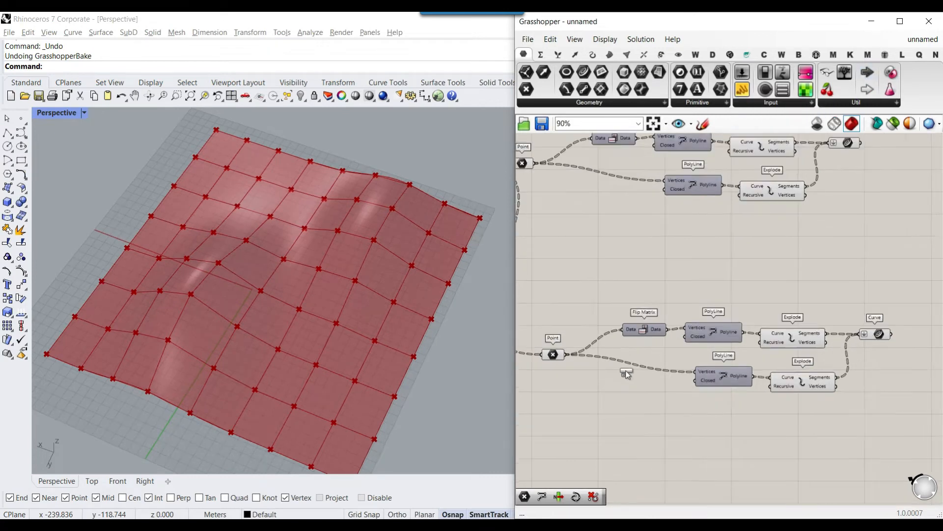
scroll(626, 372, down, 3)
scroll(595, 365, up, 6)
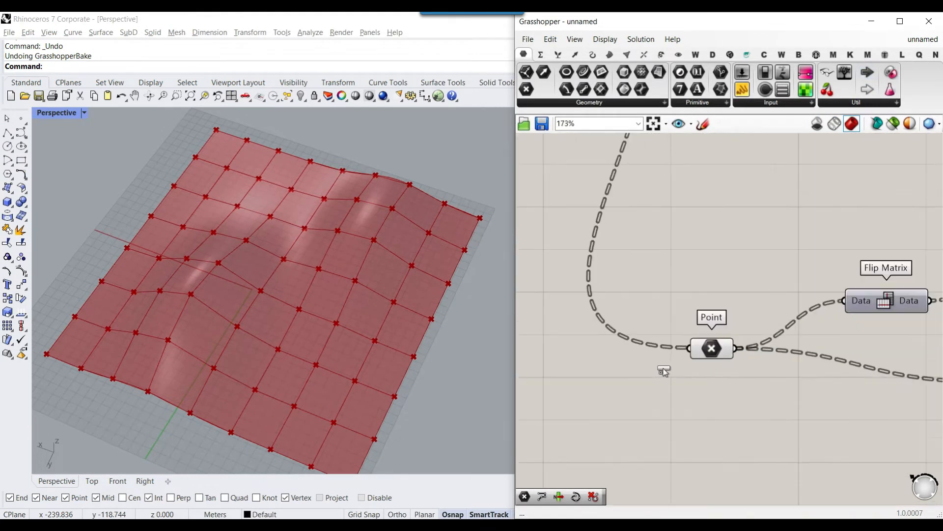
click(608, 352)
drag(650, 352, 689, 350)
drag(607, 353, 637, 347)
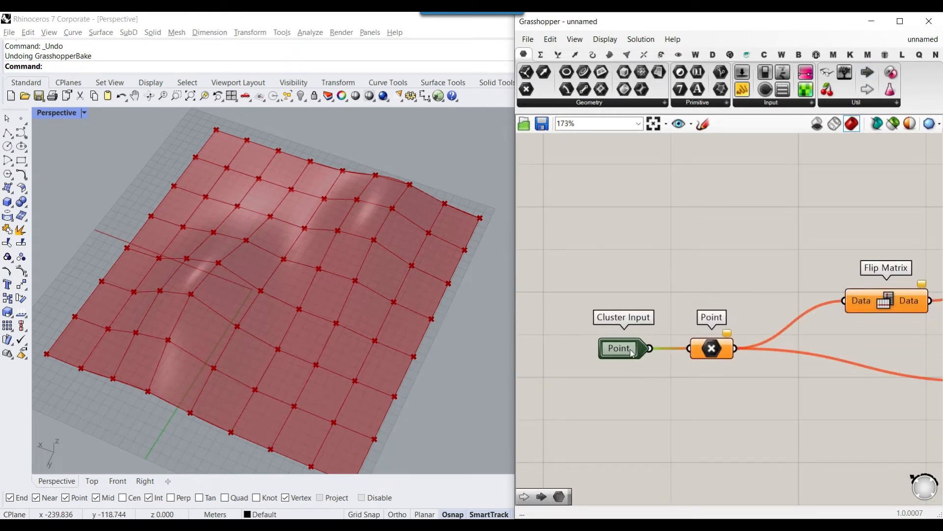
- Add a Cluster Output component at the end of the copied chain and connect the flattened Curve parameter to it
scroll(620, 315, down, 5)
right_drag(898, 311, 711, 310)
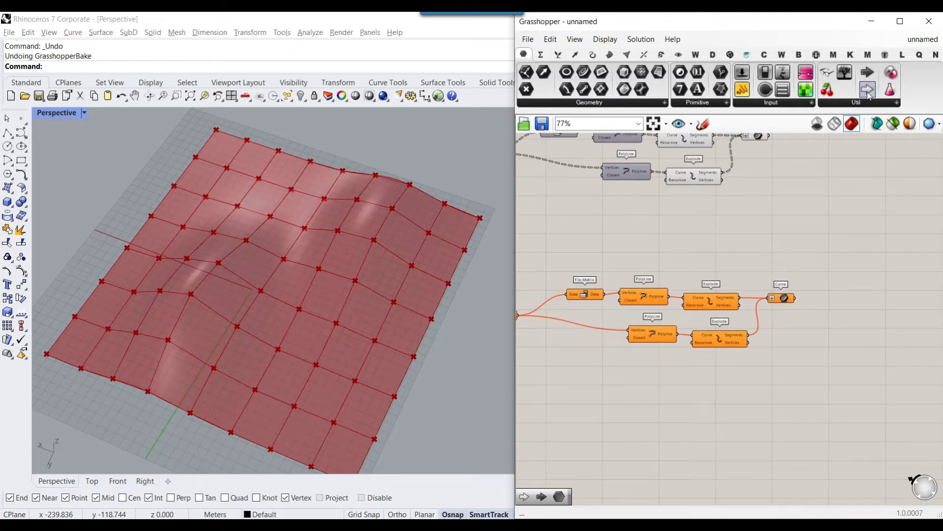
scroll(852, 253, up, 4)
click(805, 347)
drag(744, 345, 768, 347)
right_drag(770, 356, 848, 335)
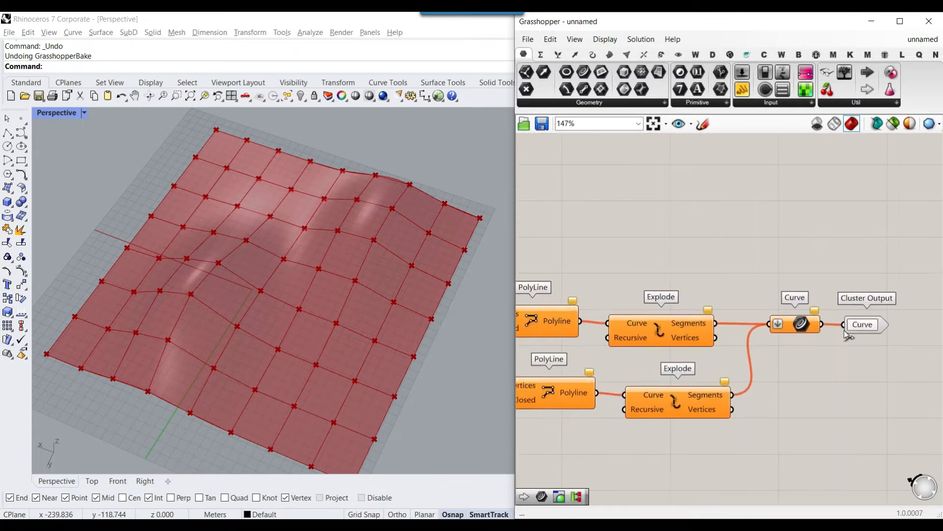
- Select the whole copied chain from Cluster Input to Cluster Output and convert it into a cluster
scroll(870, 336, down, 6)
drag(892, 311, 632, 384)
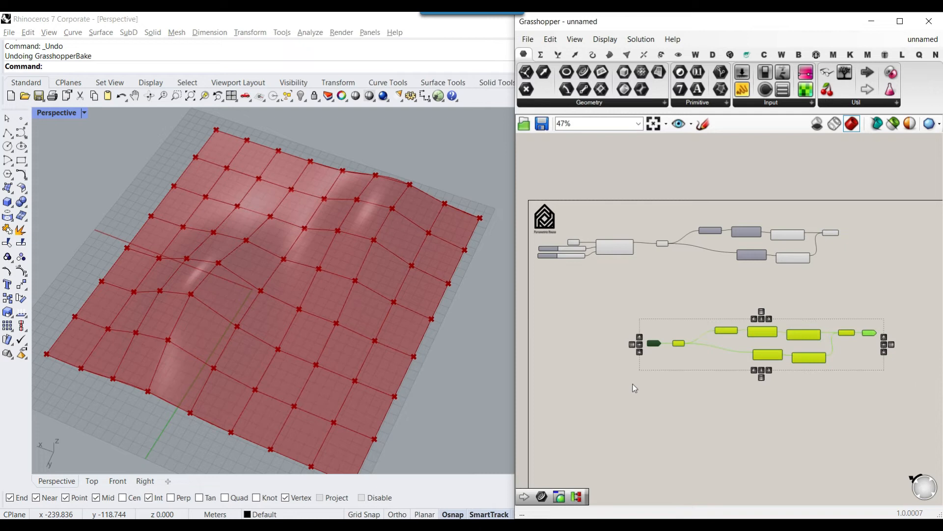
key(space)
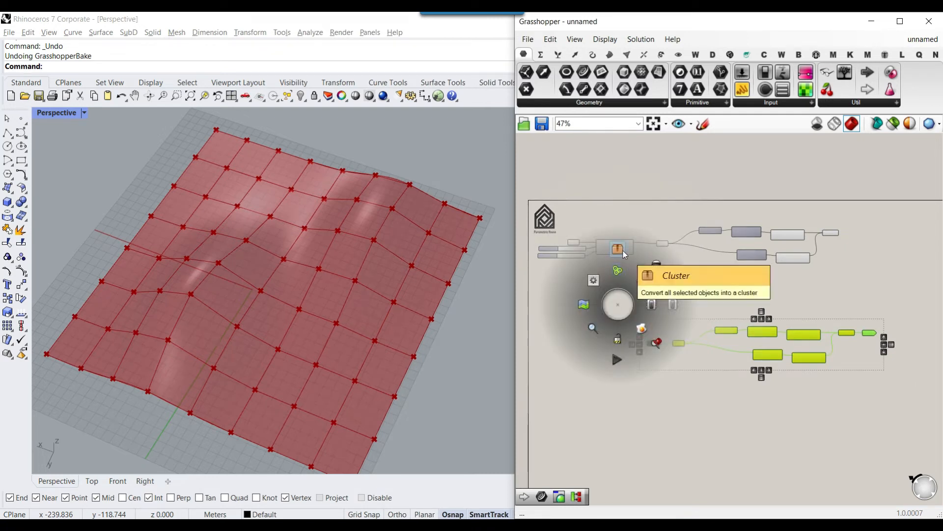
right_click(609, 307)
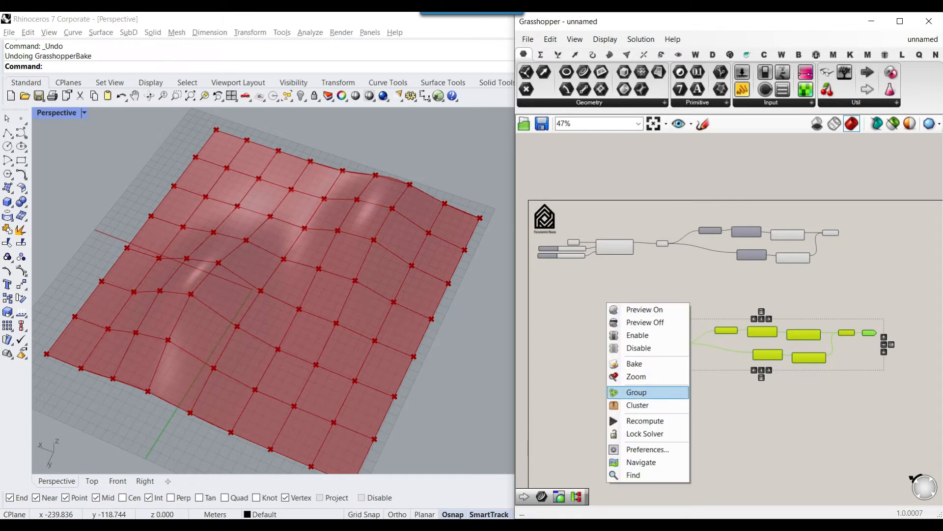
ctrl+drag(551, 399, 670, 445)
key(Escape)
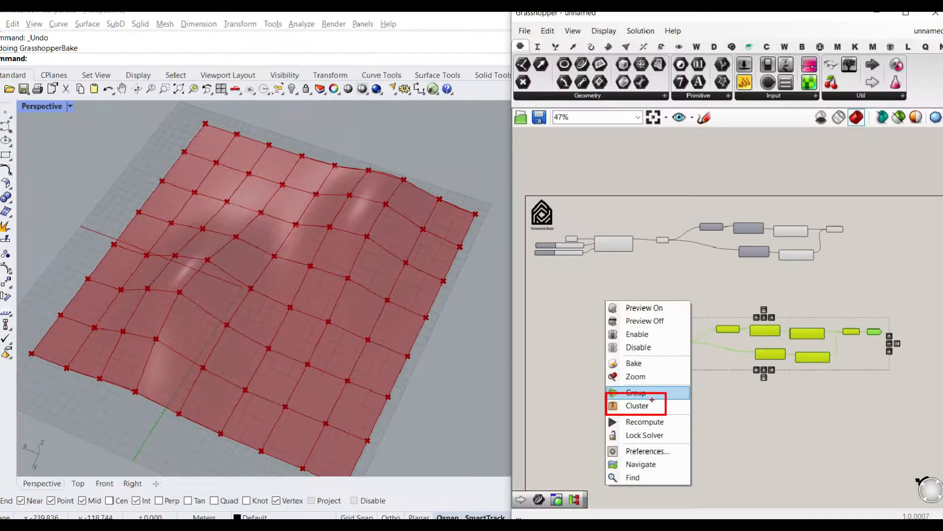
middle_click(563, 215)
click(611, 244)
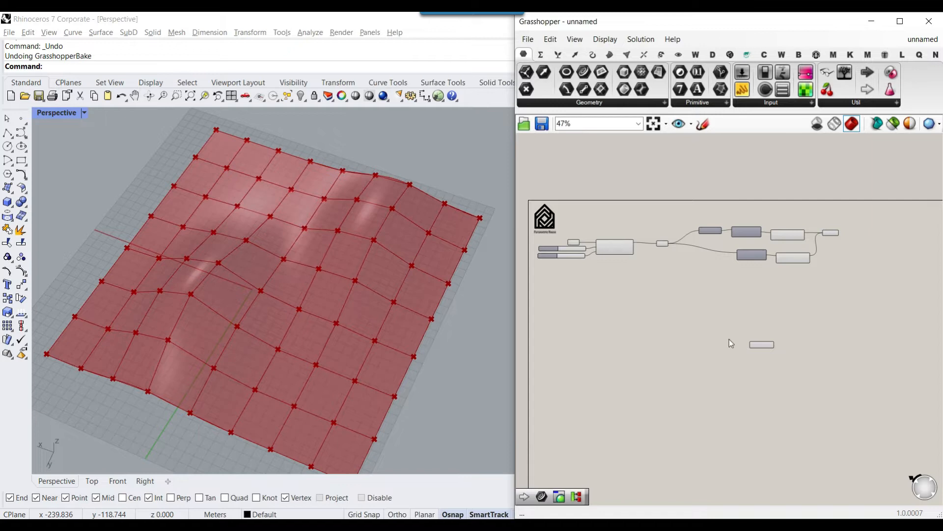
- Move the new cluster component up beneath the original chain, near the Point parameter
scroll(732, 339, up, 3)
drag(779, 335, 680, 236)
scroll(681, 231, up, 3)
right_drag(658, 265, 706, 314)
scroll(722, 300, up, 2)
drag(723, 300, 693, 274)
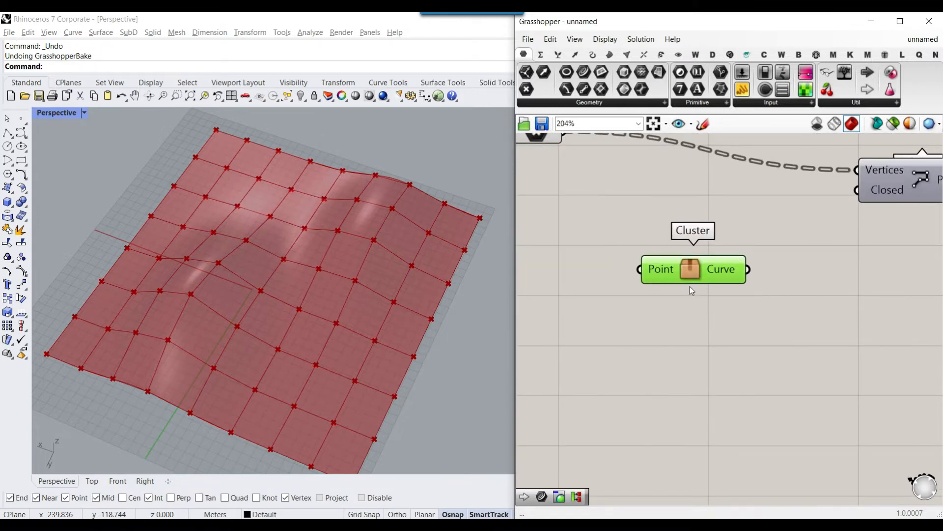
- Open the cluster to inspect the components inside it and return to the main definition
scroll(690, 285, down, 3)
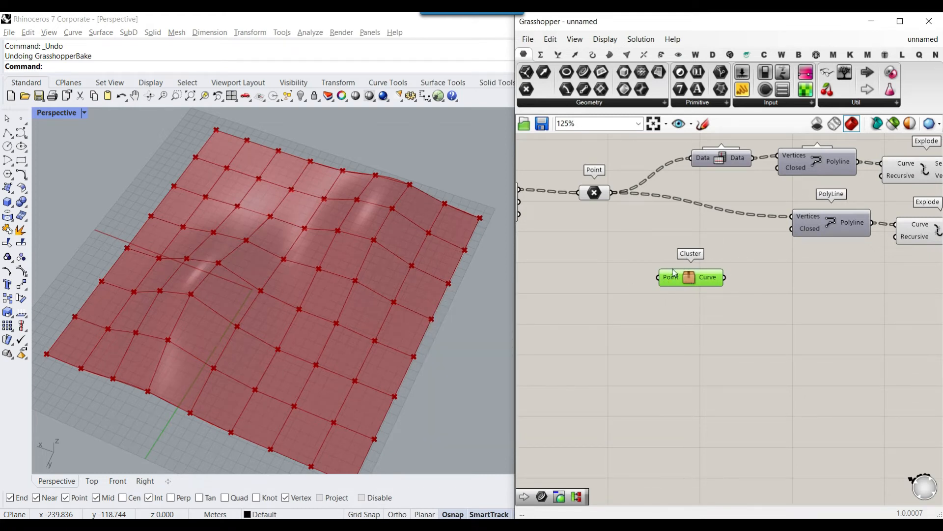
double_click(693, 278)
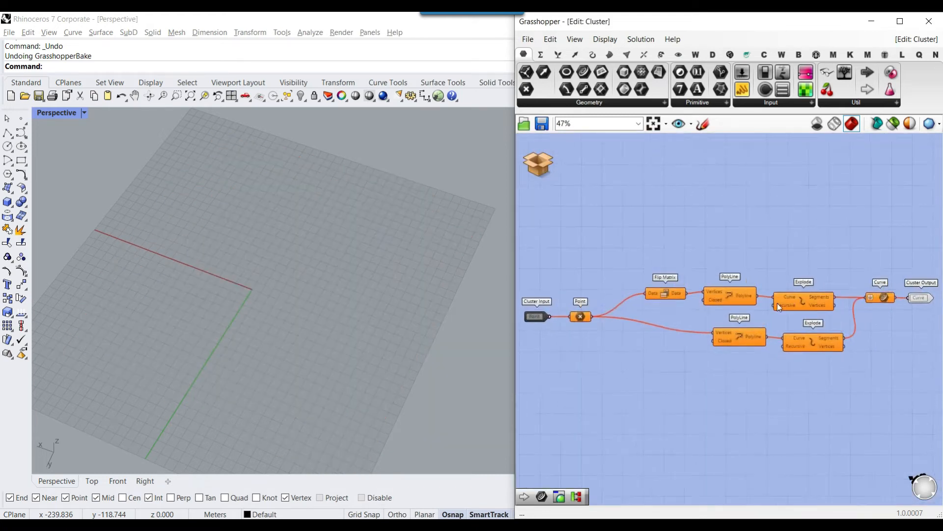
click(539, 168)
scroll(721, 312, down, 4)
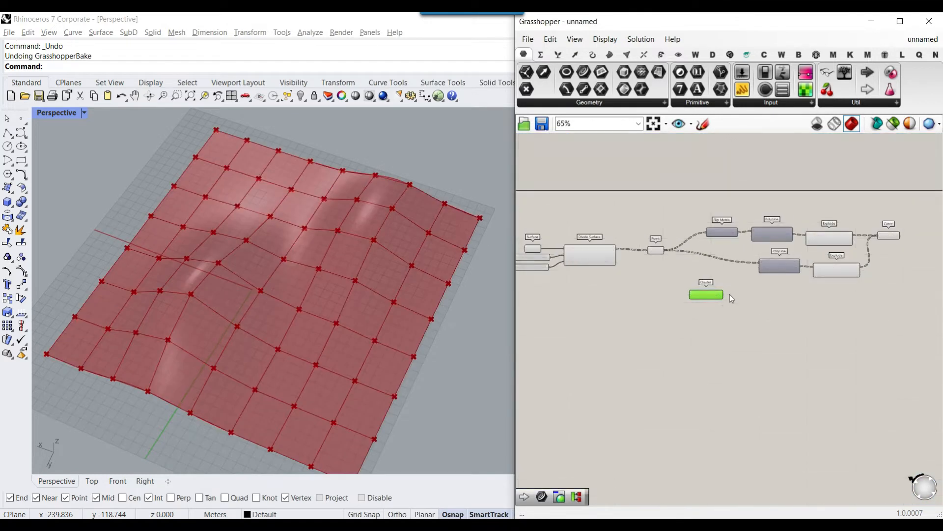
- Delete the original chain from Point to Curve and connect Divide Surface's Points output to the cluster's Point input
drag(900, 212, 634, 281)
key(Delete)
drag(704, 295, 663, 245)
scroll(624, 255, up, 5)
drag(605, 241, 690, 249)
click(692, 272)
- Turn off the preview of the Divide Surface component and check the cluster's Curve output
right_drag(581, 244, 659, 247)
right_click(614, 254)
click(629, 273)
right_drag(692, 284, 593, 270)
mouse_move(696, 236)
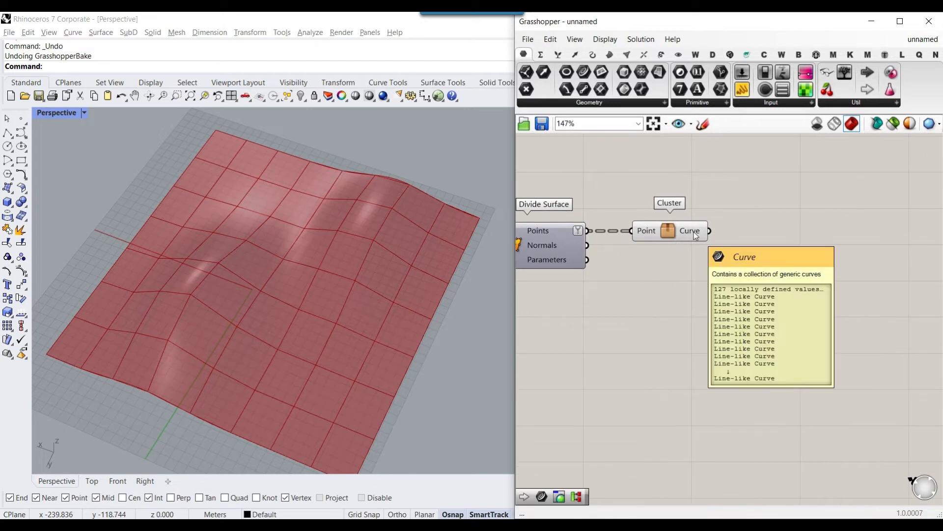
- Examine the cluster's grid curves on the surface from several angles, focusing on the cells near the hump
right_drag(326, 348, 307, 231)
scroll(803, 271, down, 5)
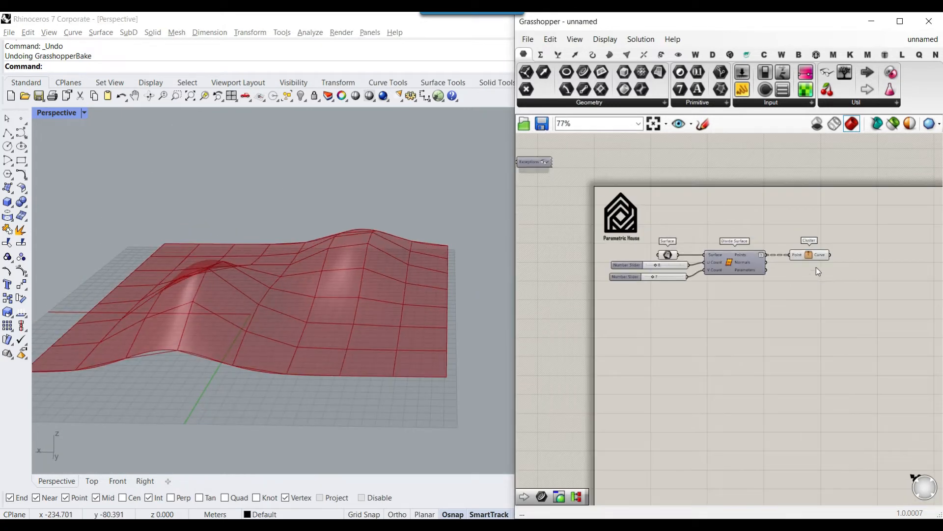
scroll(845, 261, up, 4)
click(791, 258)
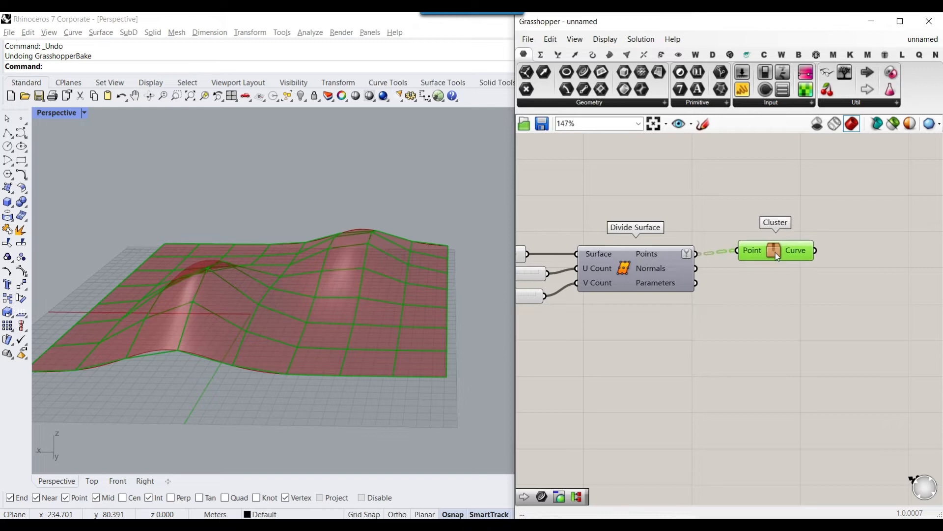
mouse_move(773, 258)
mouse_down()
mouse_move(776, 273)
mouse_move(774, 263)
mouse_up()
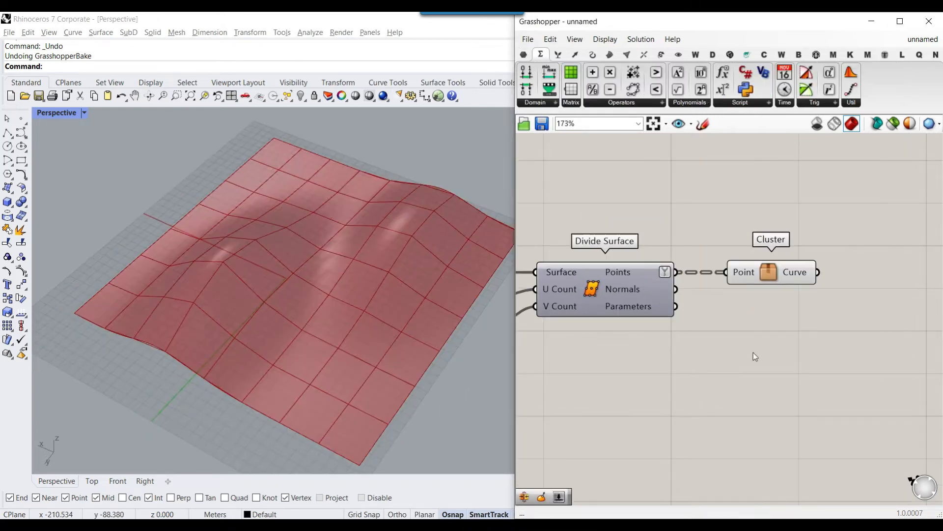
click(770, 275)
right_drag(366, 329, 292, 279)
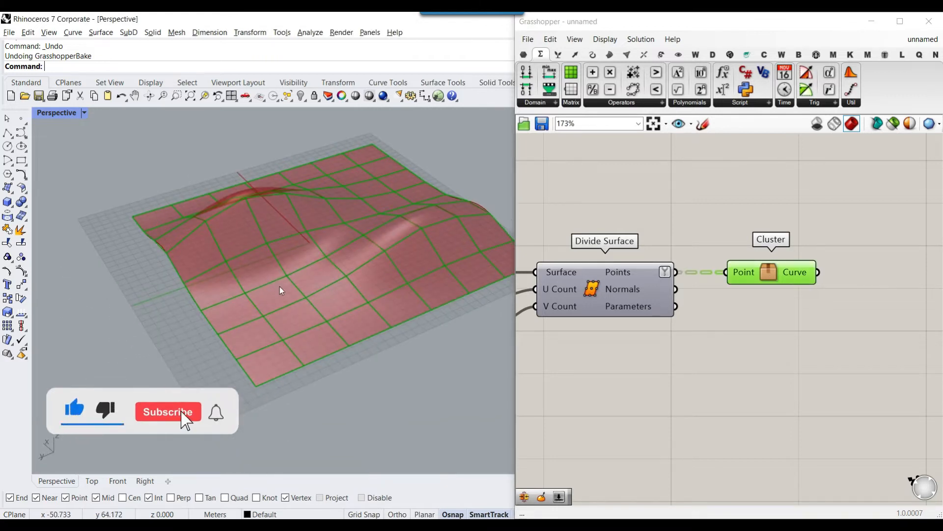
right_drag(279, 287, 365, 240)
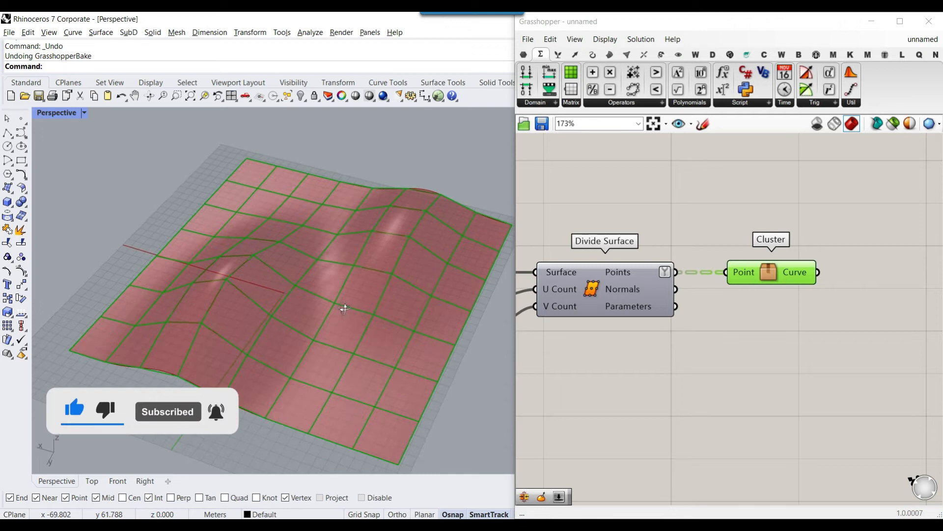
right_drag(565, 280, 643, 277)
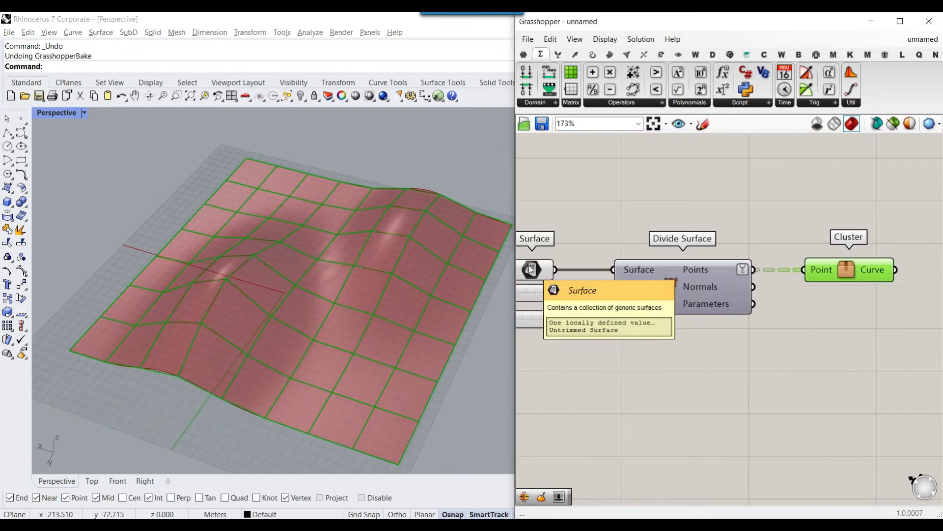
right_drag(413, 290, 373, 274)
scroll(261, 249, up, 4)
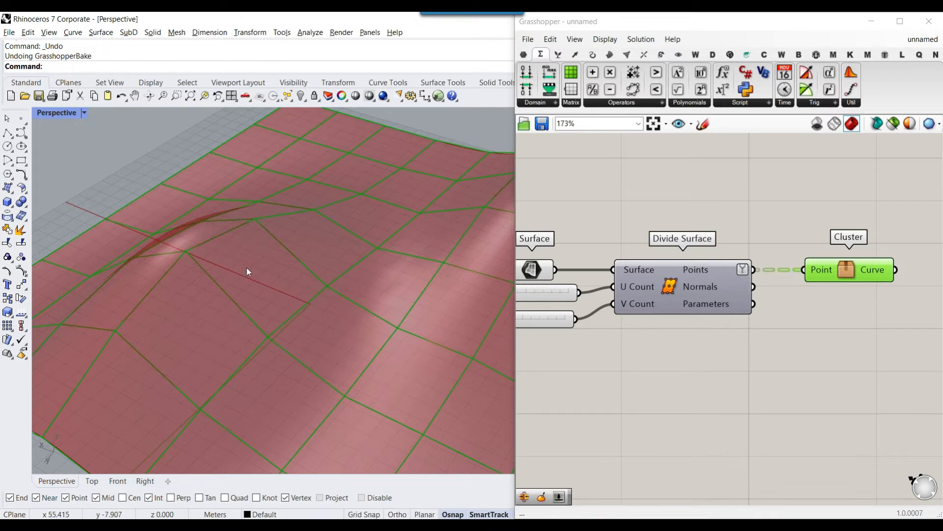
shift+drag(185, 252, 254, 219)
mouse_move(254, 219)
shift+mouse_down()
mouse_move(303, 248)
mouse_move(327, 292)
mouse_move(263, 344)
shift+mouse_up()
shift+drag(264, 344, 189, 250)
drag(262, 272, 283, 217)
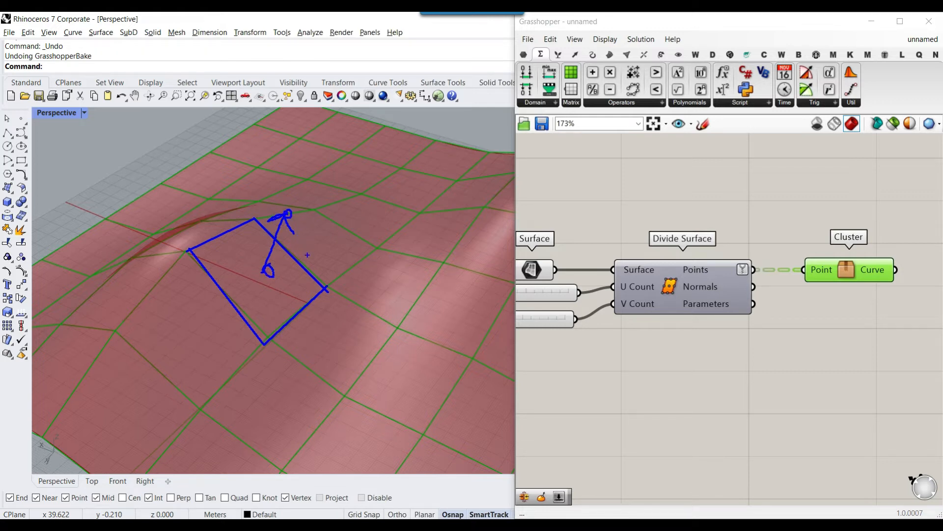
key(Escape)
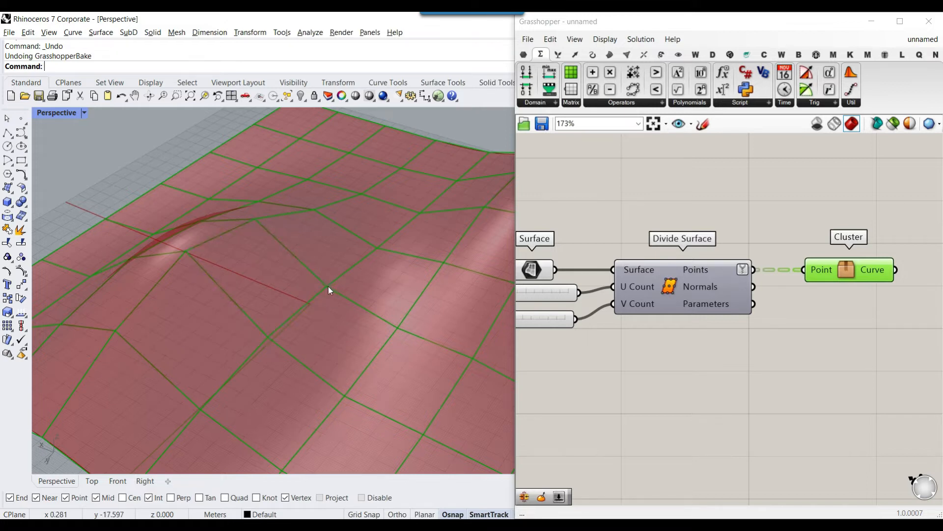
- Add an Isotrim component to the canvas below the cluster
click(609, 54)
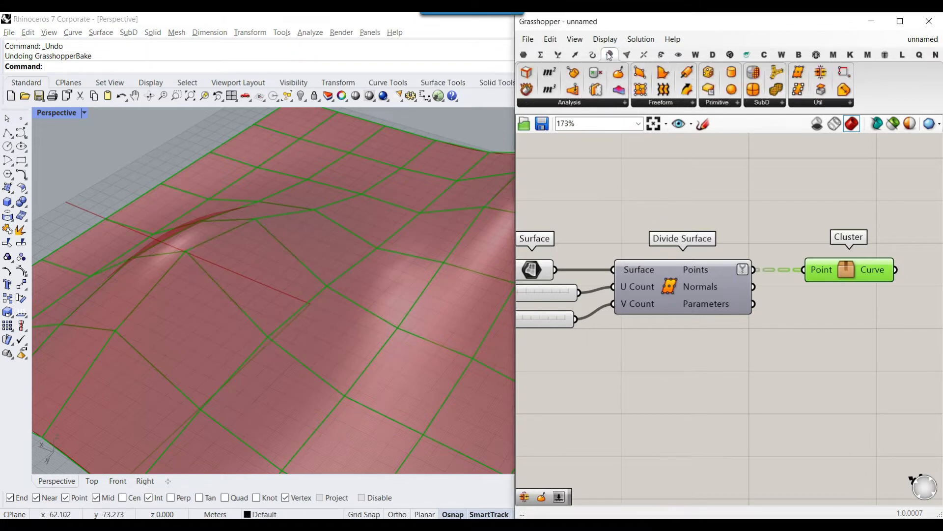
click(852, 106)
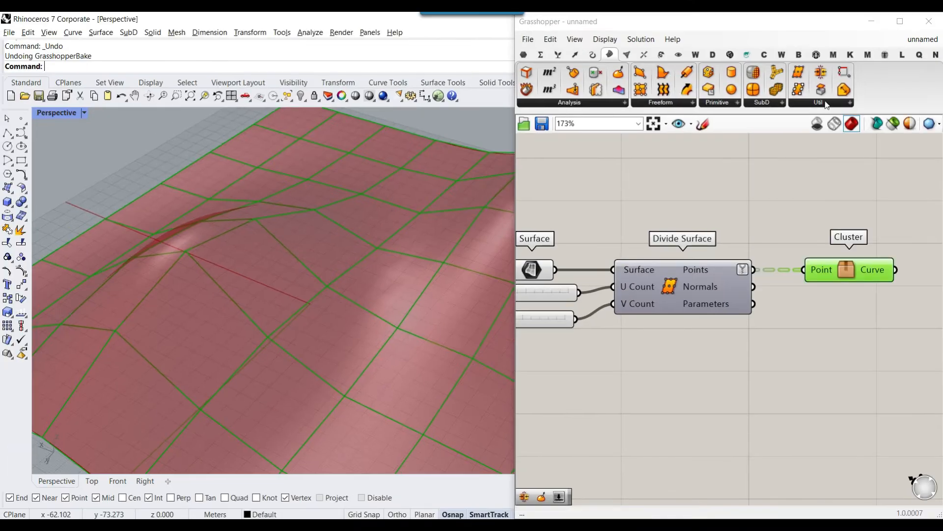
click(709, 62)
click(879, 146)
click(850, 426)
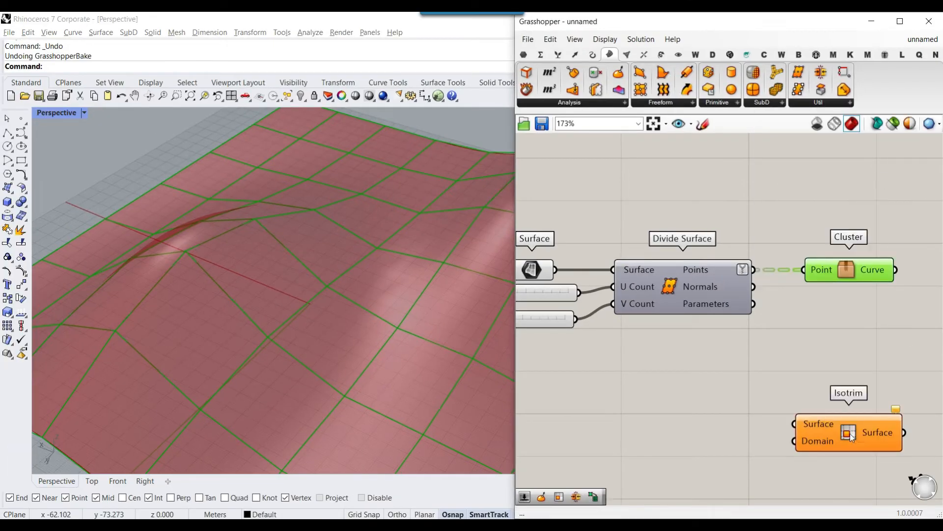
scroll(826, 347, up, 2)
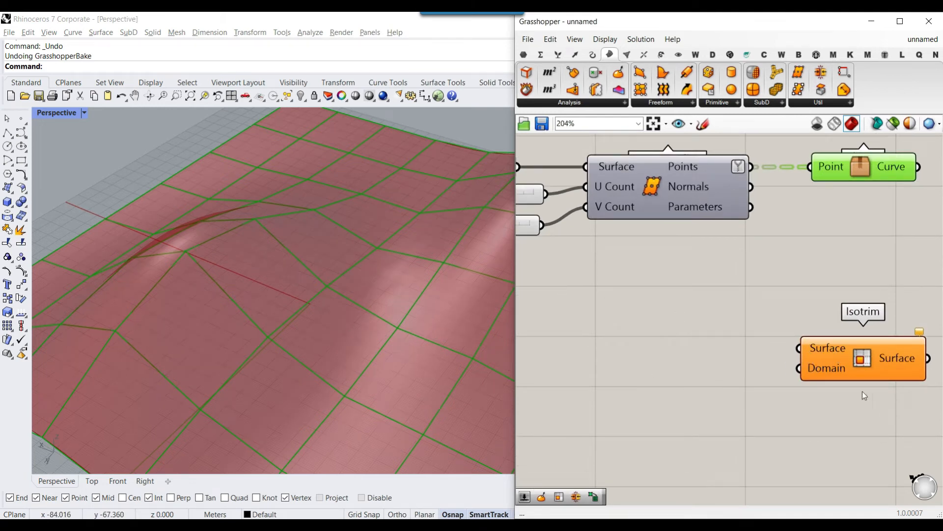
scroll(729, 279, down, 2)
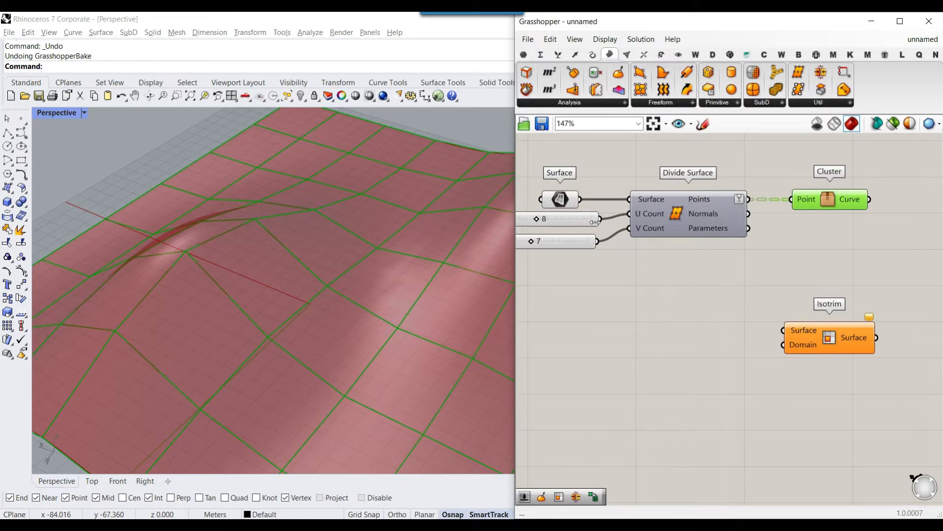
- Connect the Surface parameter to Isotrim's Surface input
drag(580, 199, 784, 336)
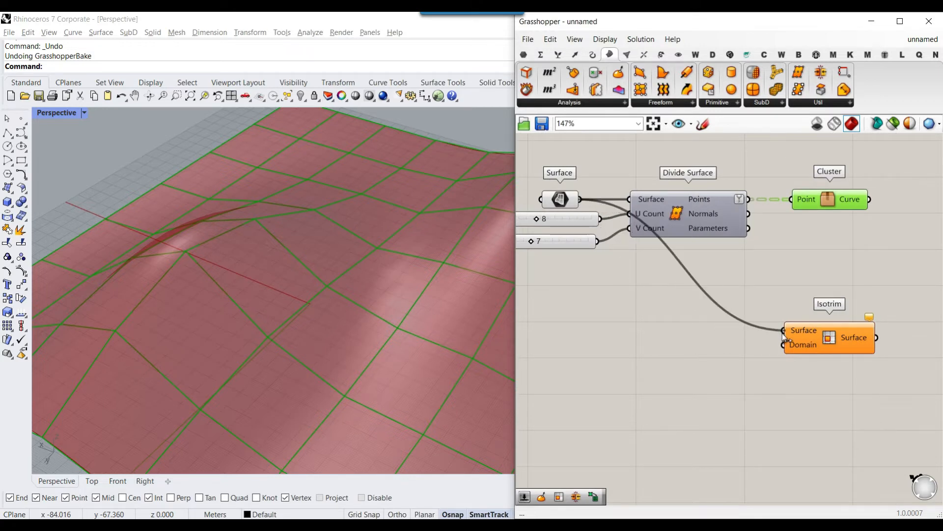
click(570, 201)
click(812, 341)
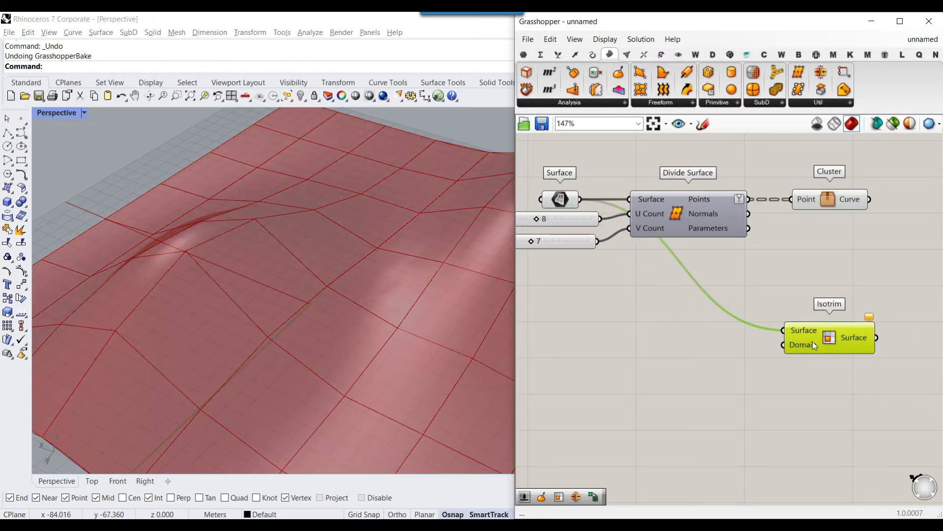
- Add a Divide Domain² component beside Isotrim for its Domain input
scroll(829, 337, up, 2)
mouse_move(774, 354)
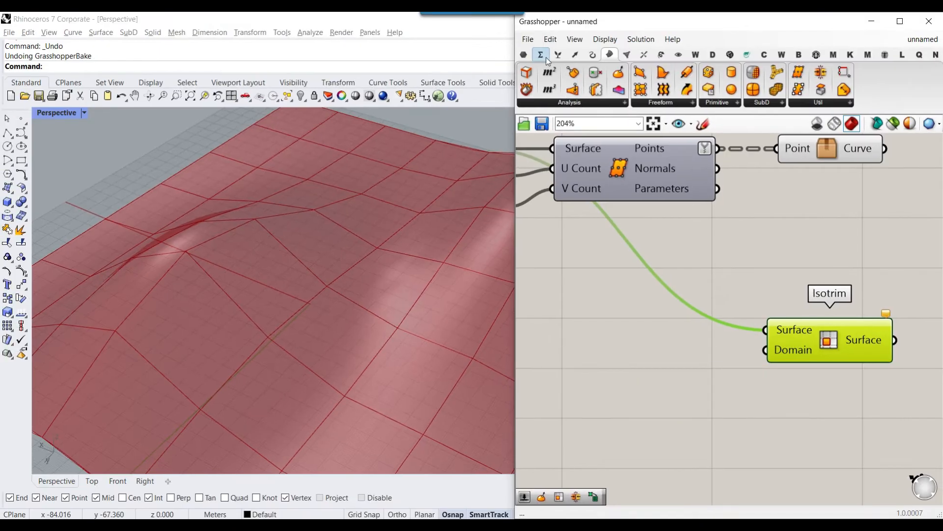
click(545, 57)
click(556, 102)
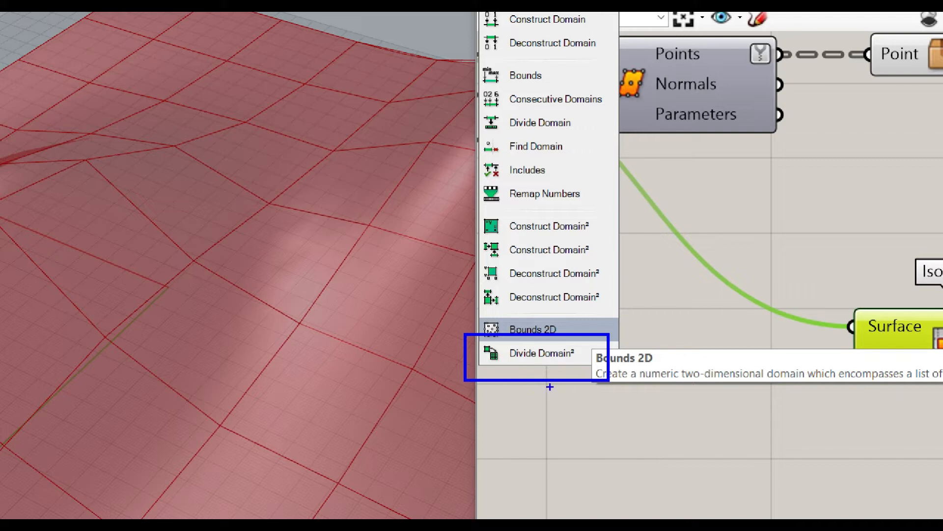
key(Escape)
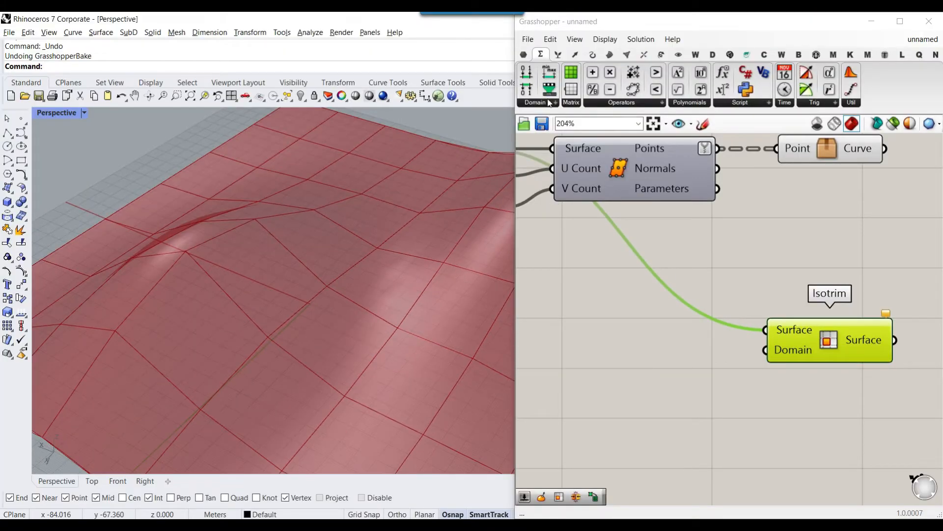
click(548, 102)
click(580, 347)
click(707, 397)
scroll(714, 383, down, 2)
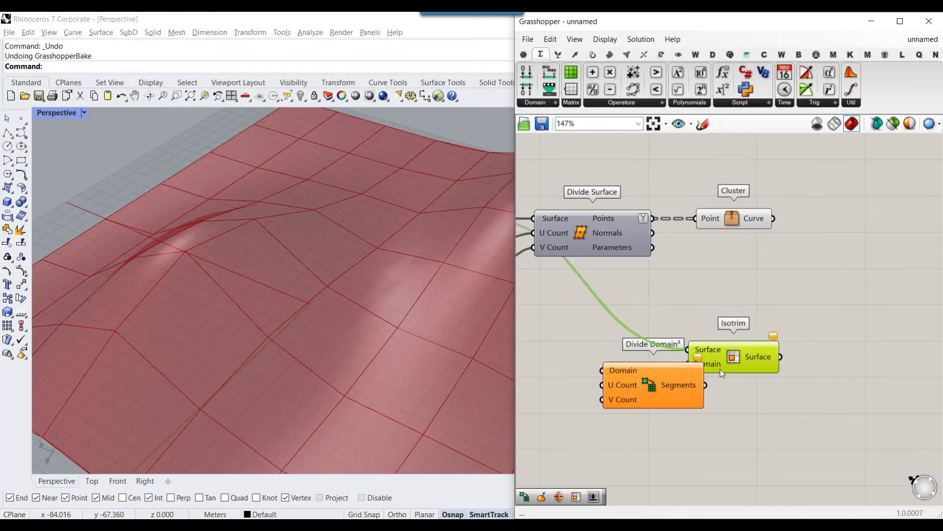
- Reposition Divide Domain² ahead of Isotrim and connect the Surface parameter to its Domain input
right_drag(751, 342, 844, 342)
scroll(424, 318, down, 5)
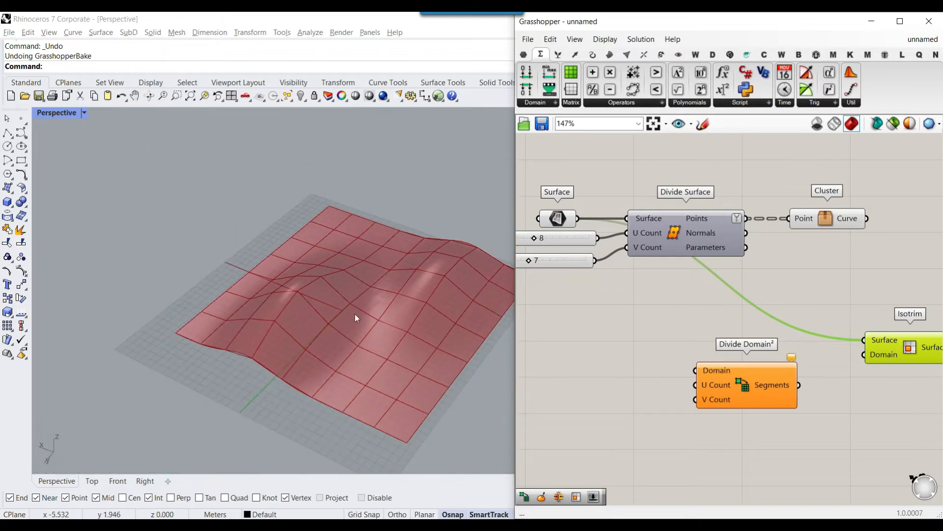
scroll(770, 311, up, 2)
drag(709, 407, 724, 376)
right_drag(725, 376, 872, 376)
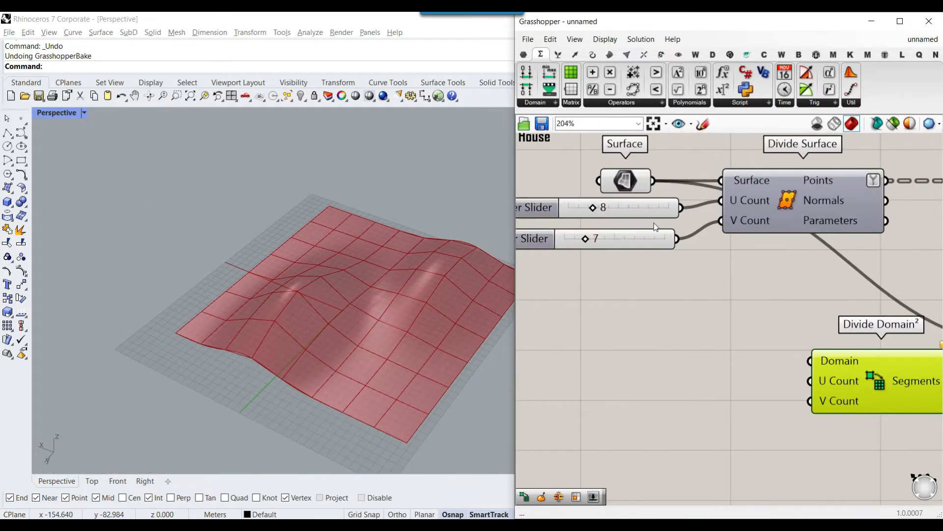
scroll(663, 191, up, 1)
drag(649, 177, 835, 388)
right_drag(836, 385, 659, 326)
mouse_move(720, 340)
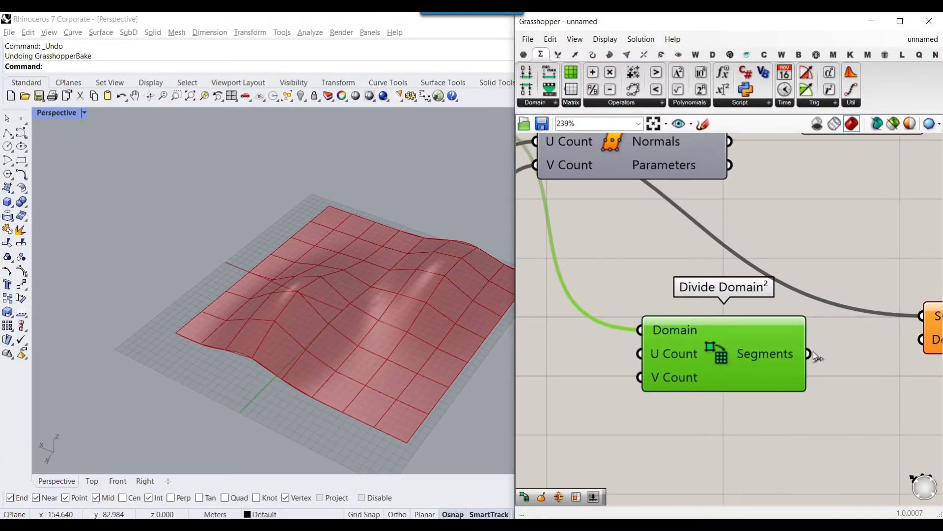
- Wire Divide Domain²'s Segments output to Isotrim's Domain and the existing U and V count sliders to its count inputs
drag(808, 354, 880, 339)
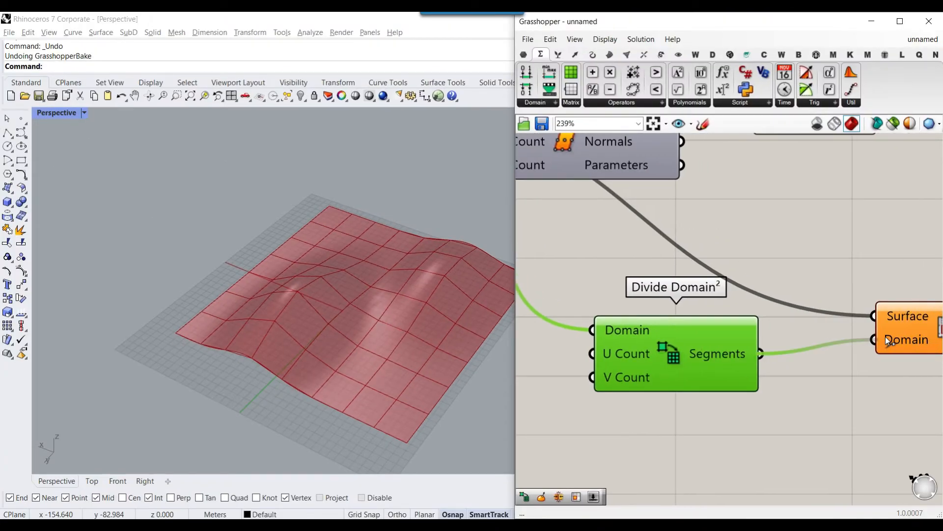
right_drag(646, 368, 799, 361)
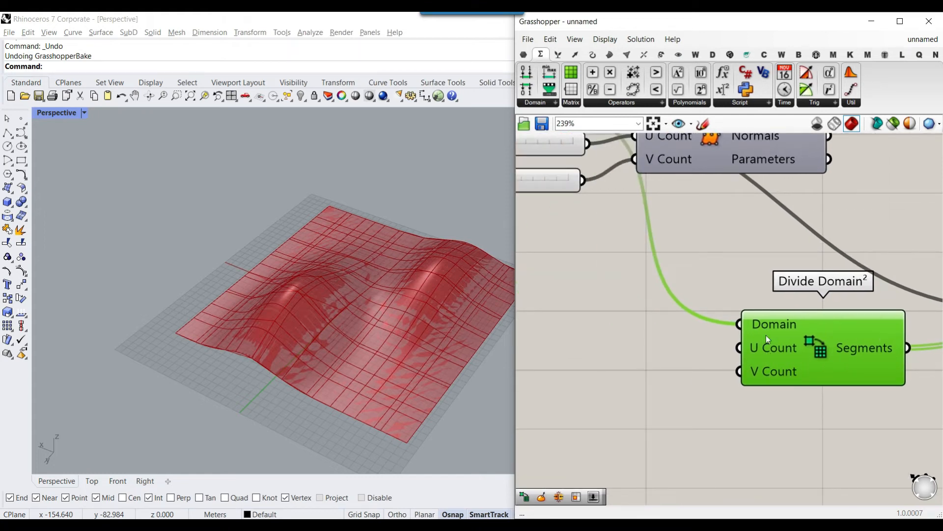
scroll(760, 330, down, 2)
drag(659, 237, 625, 197)
drag(642, 194, 808, 367)
click(644, 188)
right_drag(774, 306, 783, 324)
drag(656, 253, 816, 404)
- Tidy the Isotrim part of the definition by repositioning its components on the canvas
right_drag(402, 311, 288, 330)
scroll(680, 320, down, 5)
drag(799, 365, 655, 301)
drag(740, 311, 722, 323)
click(777, 363)
- Bake Isotrim's Surface output into the Rhino model
scroll(755, 330, up, 6)
right_click(730, 317)
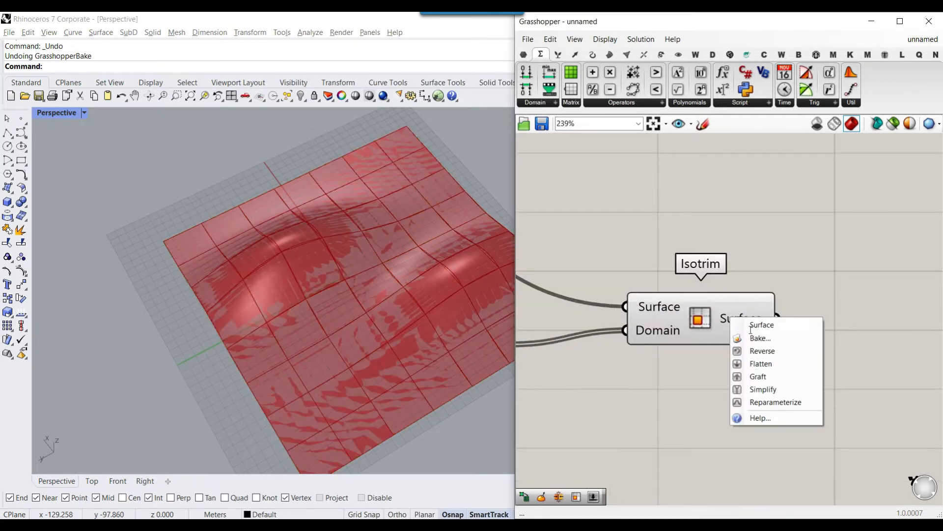
click(760, 338)
click(768, 451)
- Select individual baked cells across the surface to check that each one is a separate piece
right_drag(246, 300, 282, 273)
click(282, 273)
click(324, 267)
click(397, 246)
click(420, 308)
click(358, 329)
click(323, 352)
click(388, 373)
scroll(369, 308, down, 8)
click(302, 366)
scroll(301, 366, up, 3)
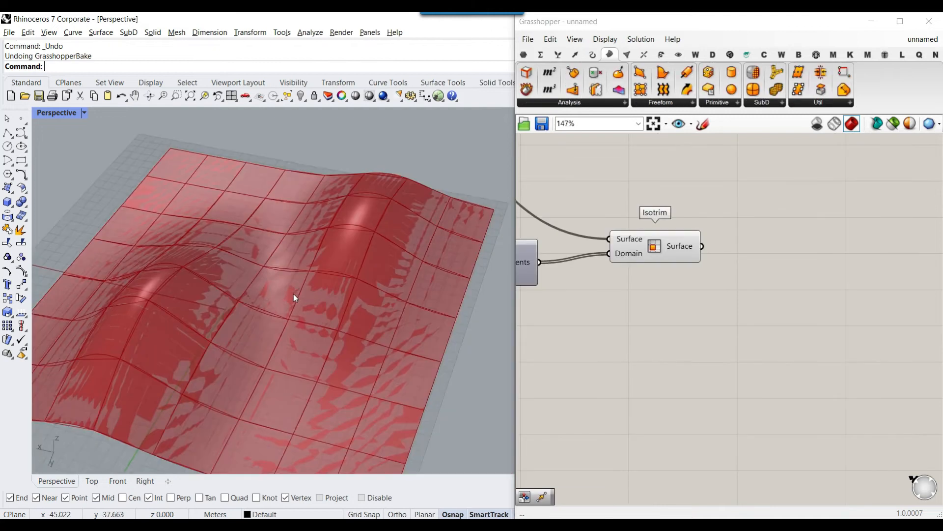
right_drag(293, 294, 324, 304)
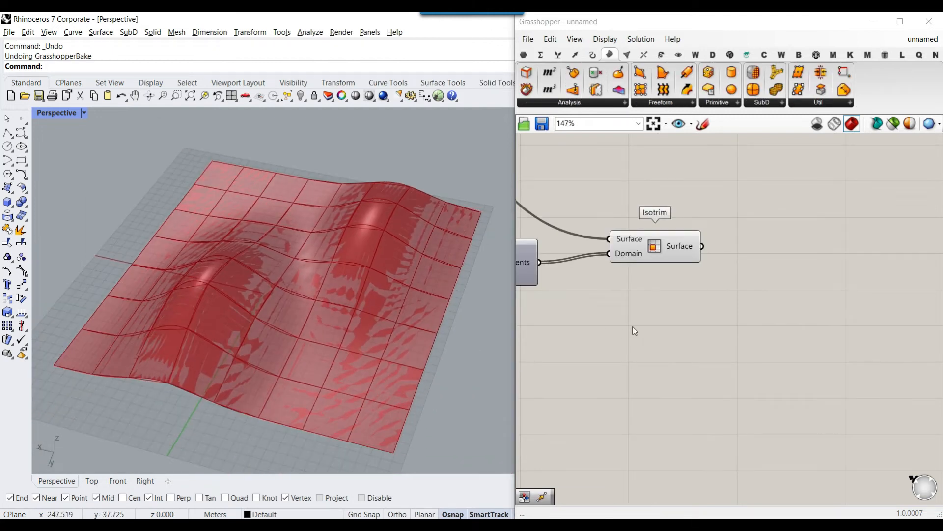
- Add an Evaluate Surface component beside Isotrim and feed it Isotrim's Surface output
scroll(727, 261, up, 2)
click(656, 243)
right_drag(690, 271, 667, 317)
scroll(660, 285, up, 2)
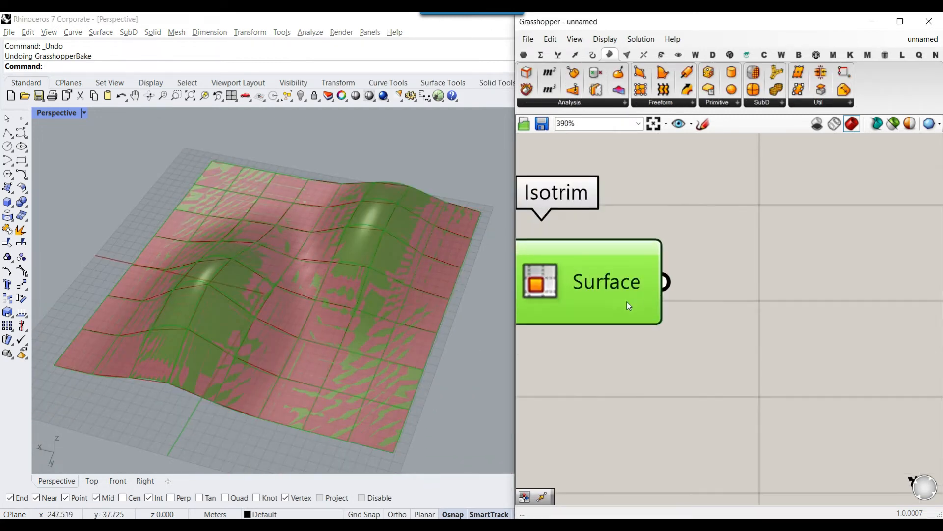
mouse_move(608, 294)
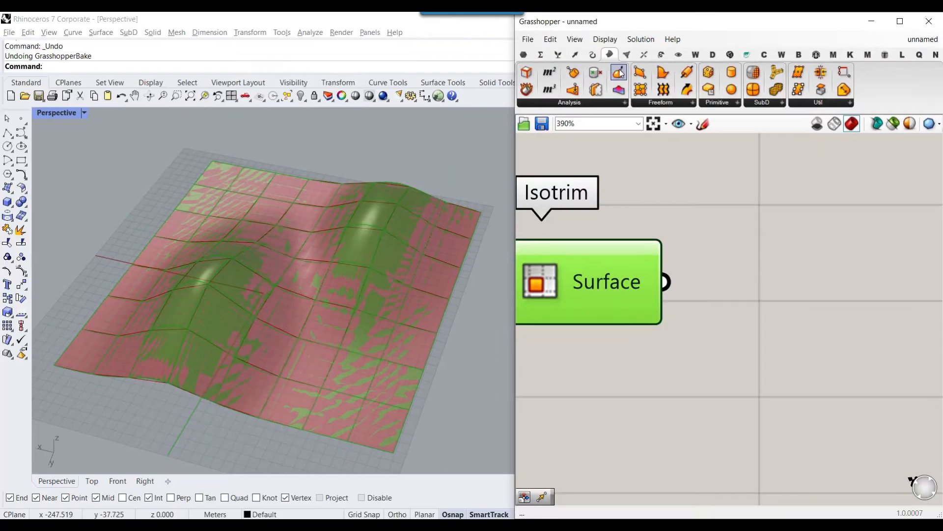
drag(620, 73, 760, 301)
scroll(700, 302, down, 2)
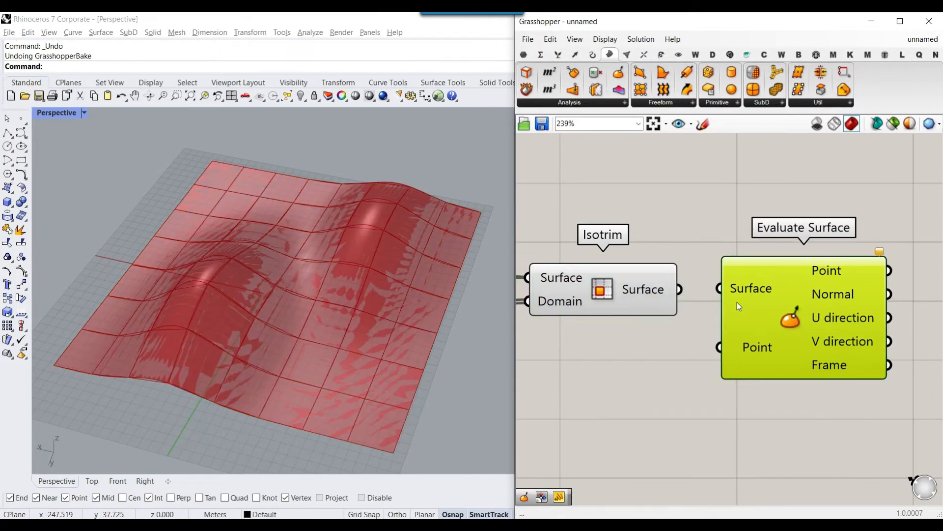
scroll(696, 291, up, 2)
scroll(711, 328, down, 2)
right_drag(668, 351, 682, 265)
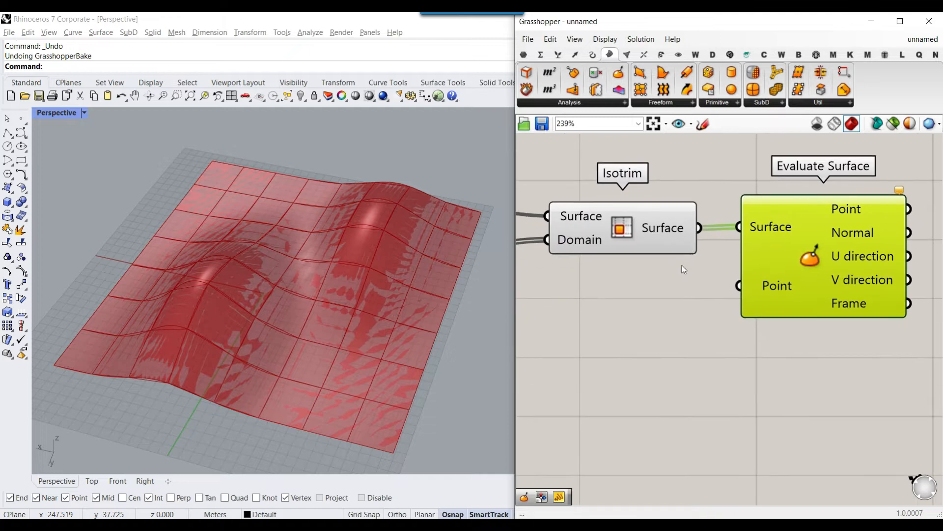
- Reparameterize the Surface input of Evaluate Surface
scroll(765, 309, up, 2)
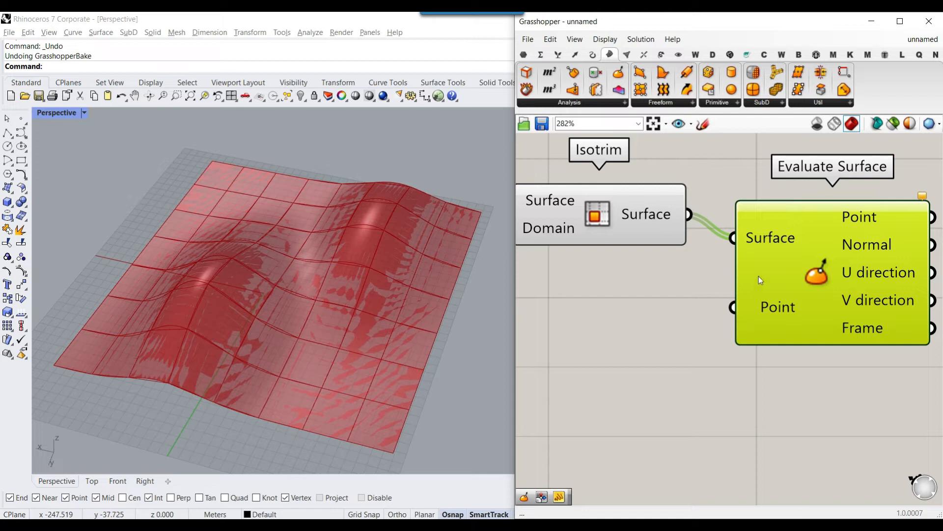
scroll(759, 276, up, 3)
right_click(684, 245)
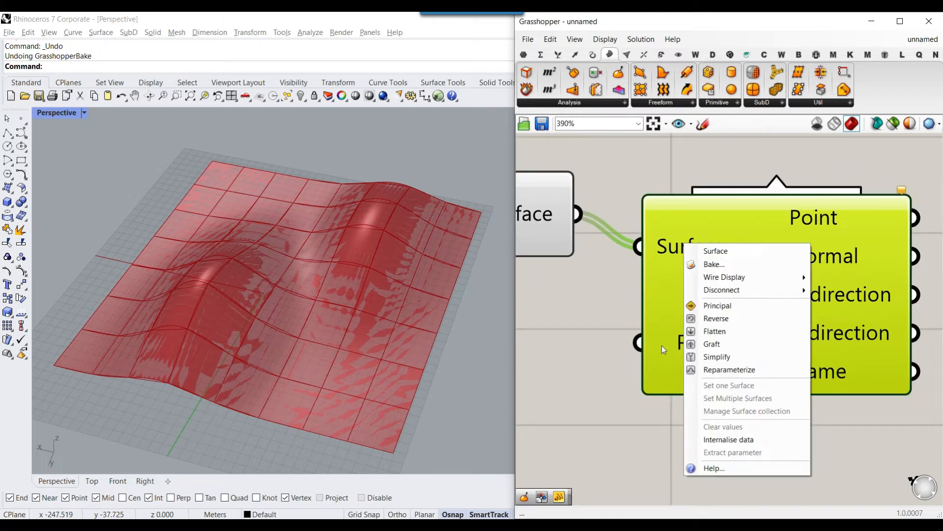
click(729, 370)
scroll(644, 272, down, 3)
- Rename the Point input of Evaluate Surface to "U,V Point"
scroll(339, 313, up, 2)
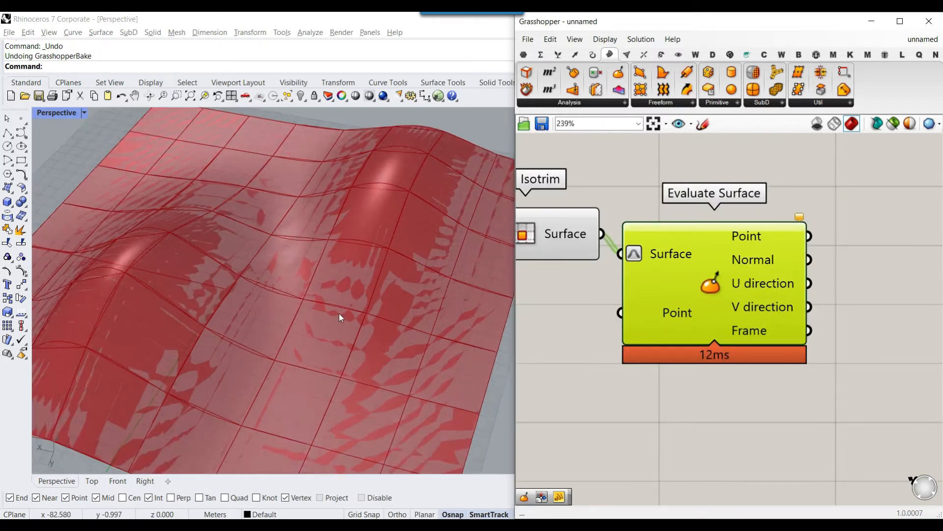
scroll(339, 314, up, 2)
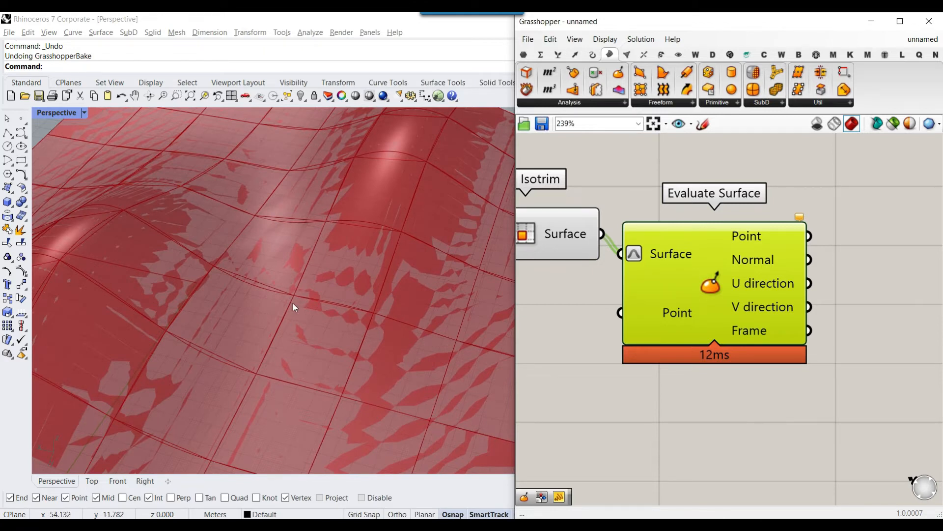
right_drag(659, 309, 762, 294)
scroll(767, 297, down, 2)
scroll(723, 319, up, 2)
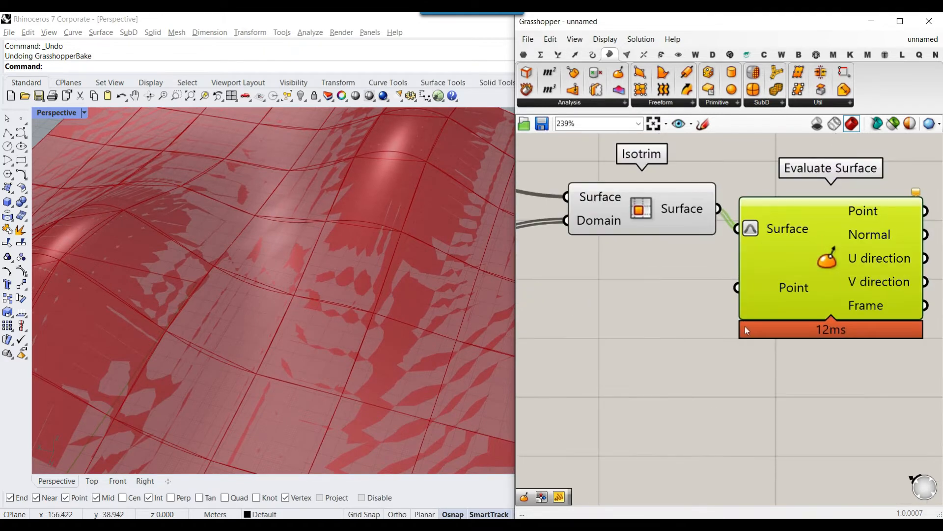
right_click(788, 290)
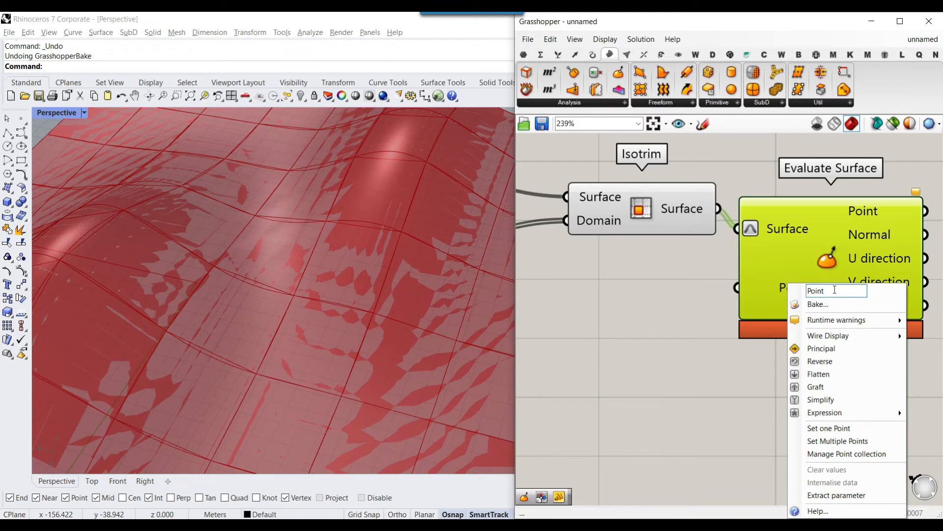
text(U,V Point)
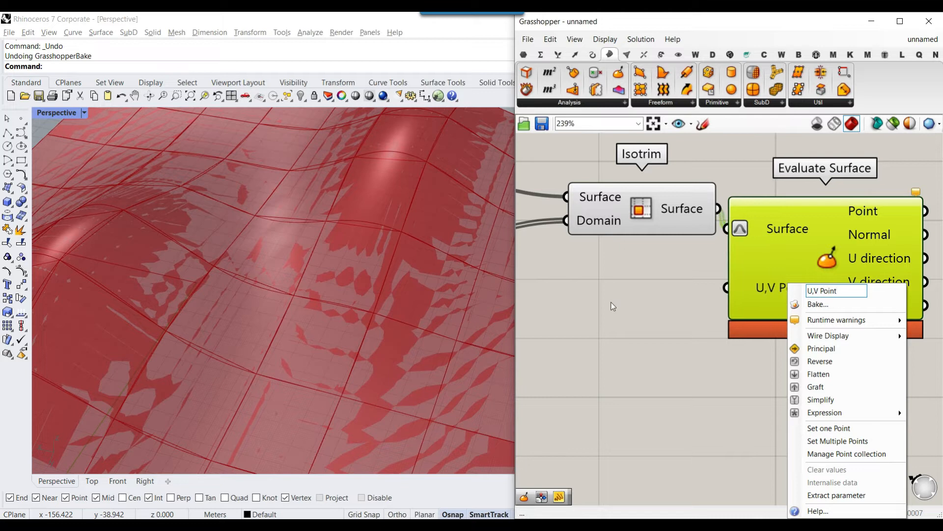
key(Return)
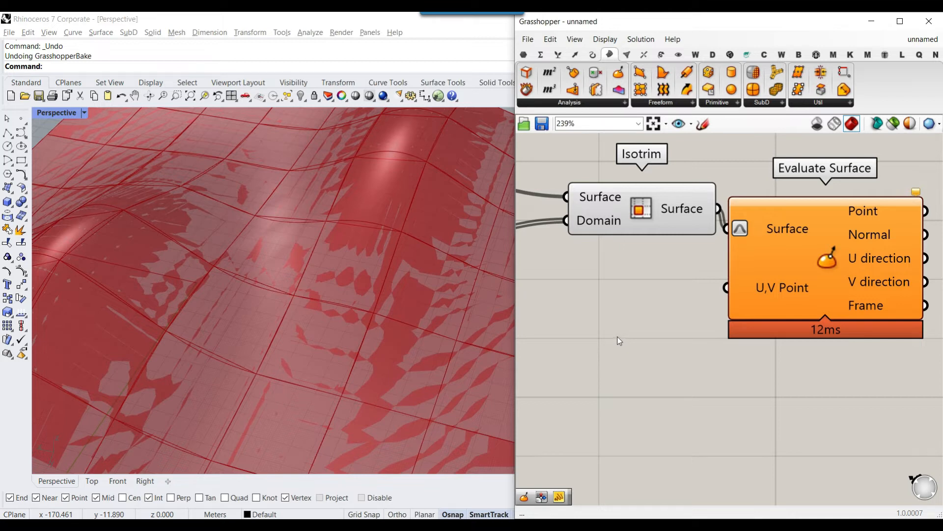
- Add an MD Slider, shrink it, and place it below Isotrim
double_click(657, 374)
text(md)
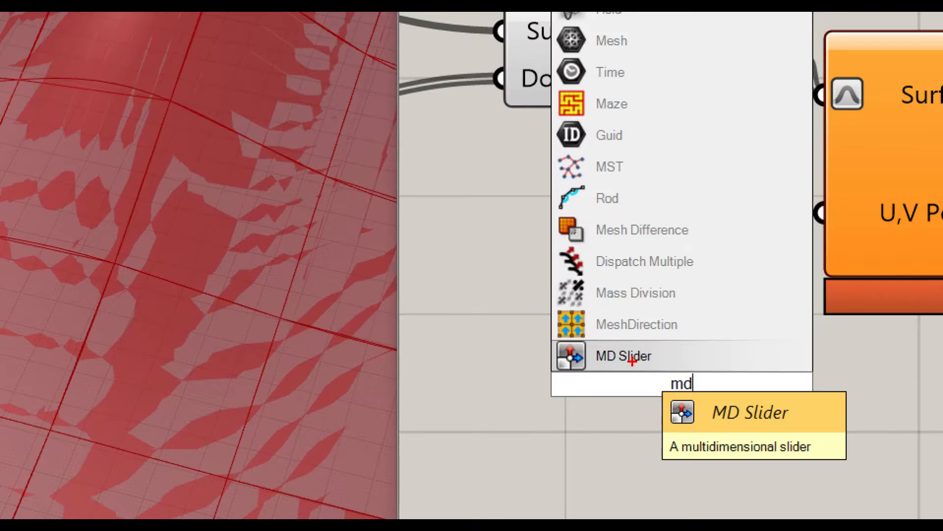
click(632, 363)
double_click(645, 367)
text(md)
click(642, 367)
scroll(714, 427, down, 3)
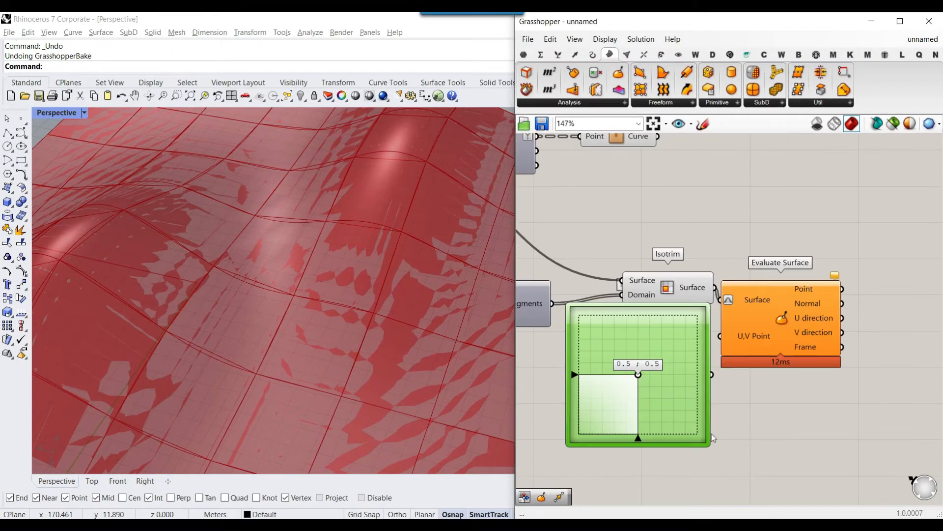
drag(708, 445, 639, 378)
drag(618, 365, 655, 385)
- Connect the MD Slider to the U,V Point input of Evaluate Surface
scroll(679, 396, up, 3)
scroll(657, 386, up, 2)
mouse_move(627, 358)
mouse_down()
mouse_move(550, 430)
mouse_move(645, 314)
mouse_move(709, 285)
mouse_move(631, 357)
mouse_up()
drag(712, 359, 785, 274)
- Try the MD Slider at 0.83; 0.1, 0.3; 0.46 and 0.61; 0.52, and delete the slider
drag(638, 360, 624, 340)
drag(612, 372, 662, 400)
right_drag(268, 322, 179, 305)
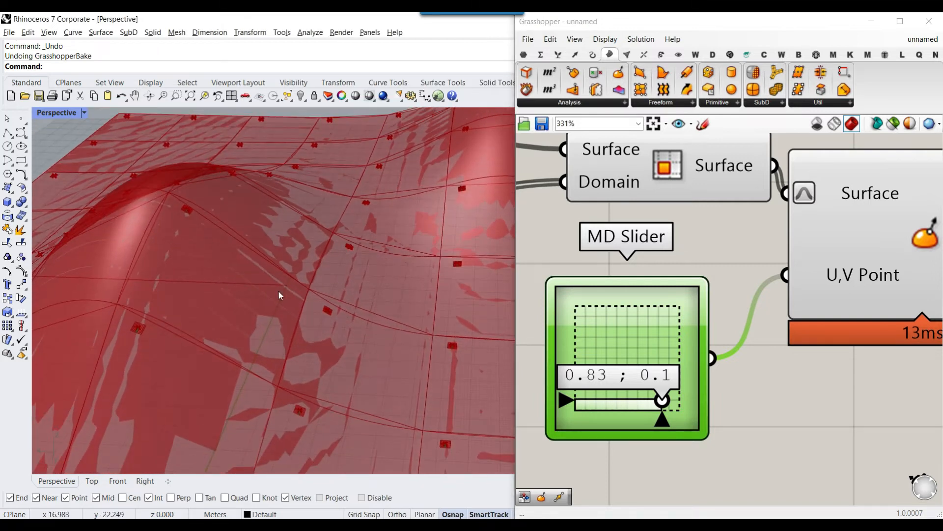
drag(665, 406, 606, 362)
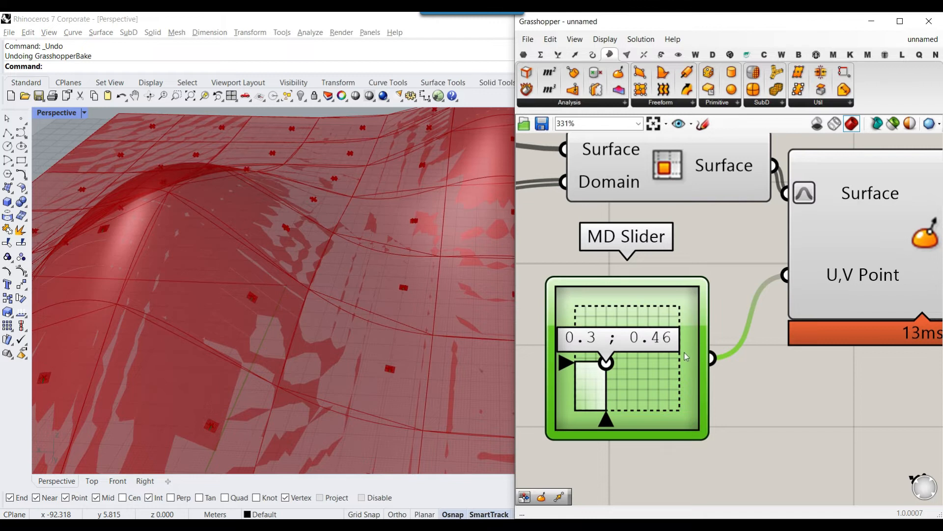
scroll(608, 363, down, 3)
scroll(607, 363, up, 1)
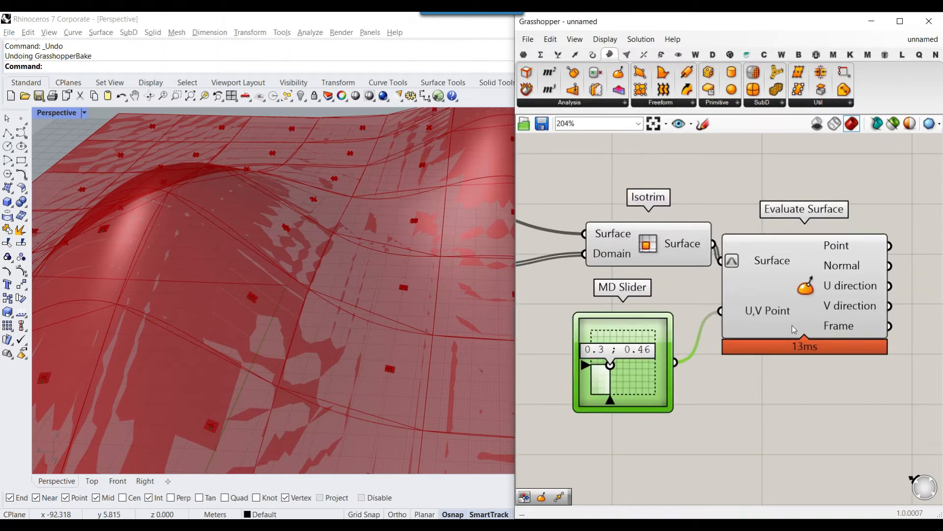
scroll(607, 372, up, 2)
drag(611, 363, 644, 359)
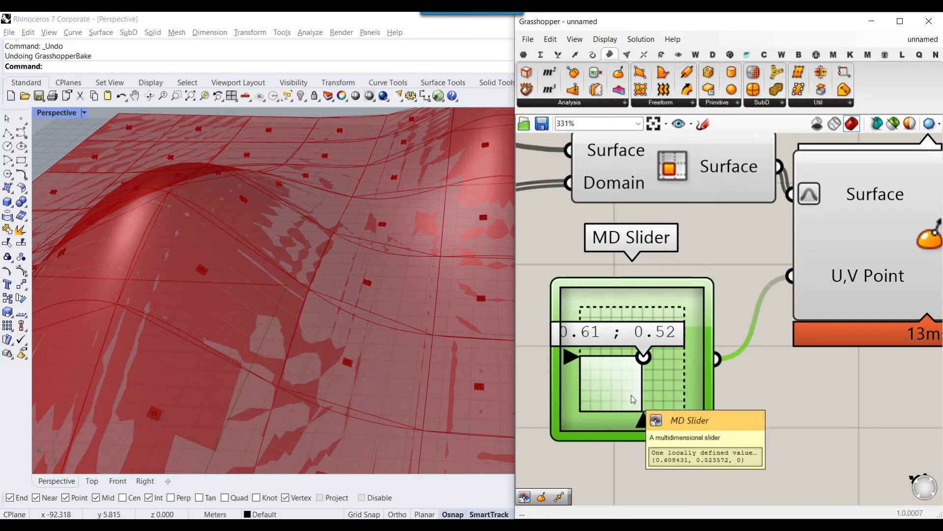
key(Delete)
- Add a panel containing 0.5,0.5 below Isotrim
double_click(689, 326)
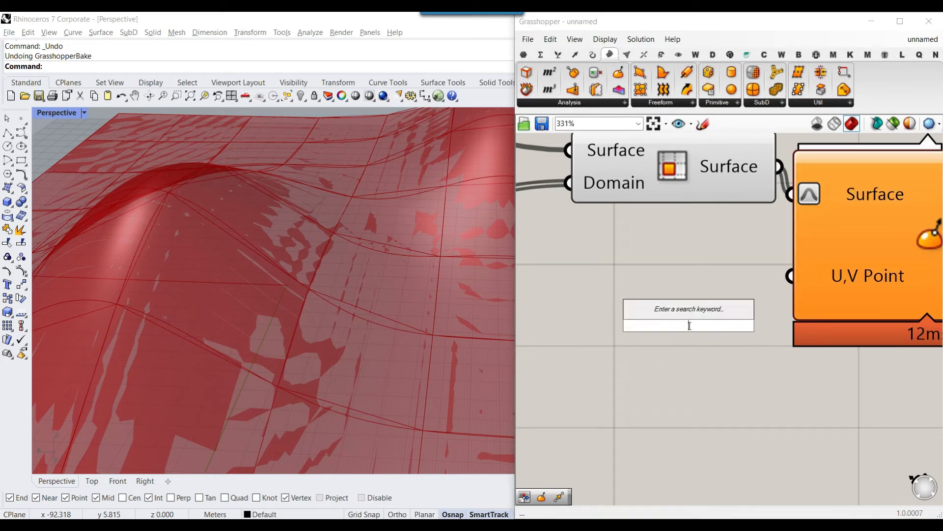
text(panel)
key(Return)
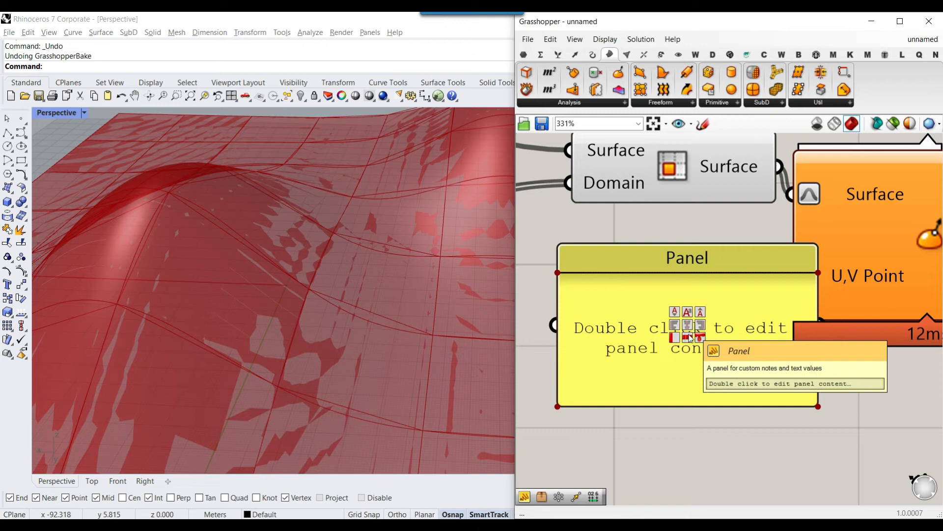
scroll(681, 366, down, 1)
double_click(699, 347)
text(0.5,0.5)
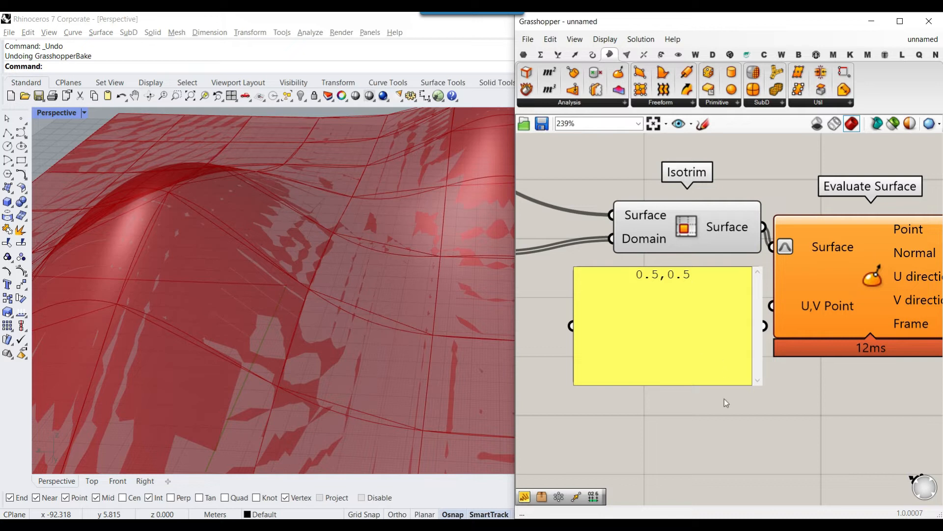
click(740, 402)
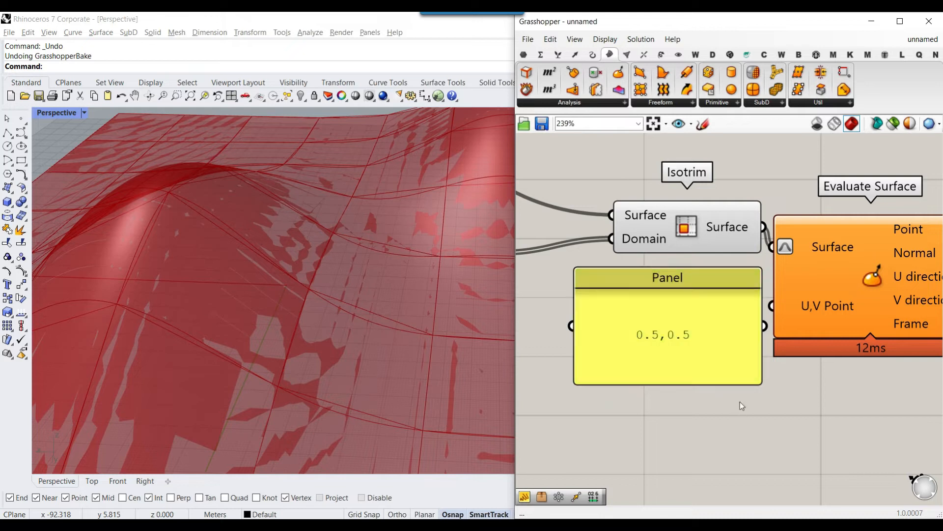
- Shrink the 0.5,0.5 panel, connect it to the U,V Point input of Evaluate Surface, and align it with that input
drag(758, 378, 771, 306)
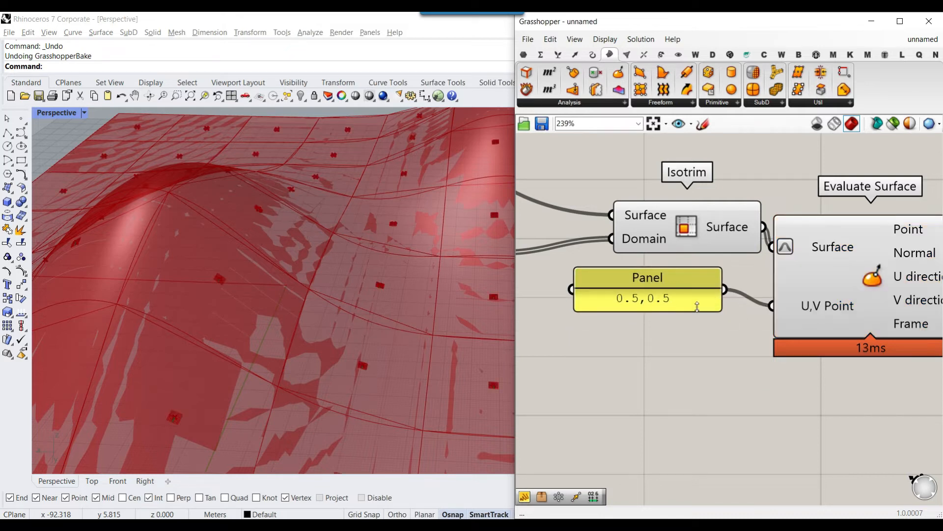
drag(662, 299, 680, 315)
click(667, 366)
- Examine the evaluated cell centre points on the surface and the Point output of Evaluate Surface
scroll(346, 312, down, 8)
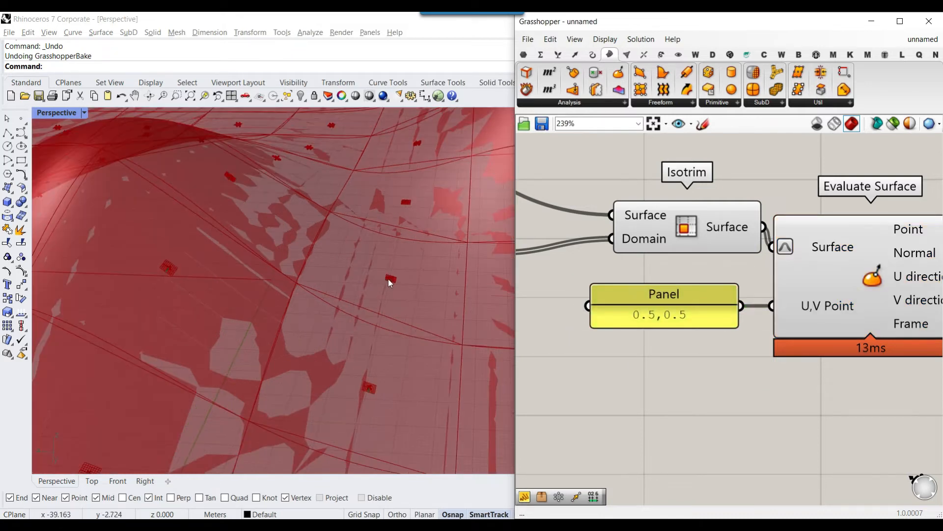
scroll(729, 308, down, 2)
scroll(730, 308, up, 1)
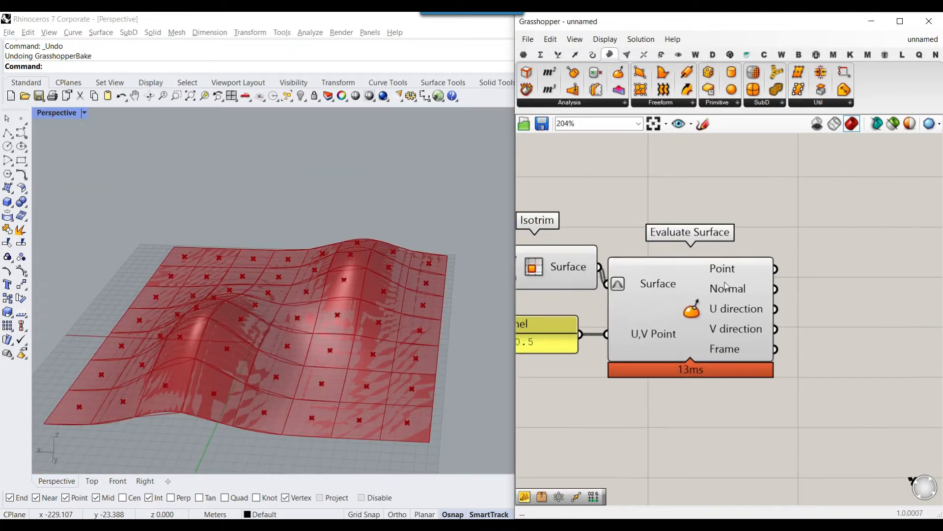
mouse_move(728, 295)
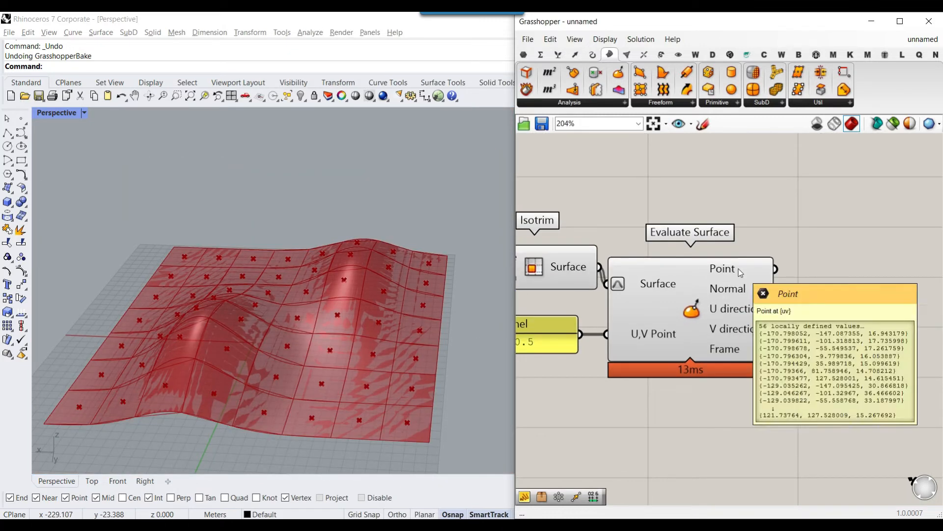
scroll(244, 332, up, 5)
scroll(243, 332, up, 2)
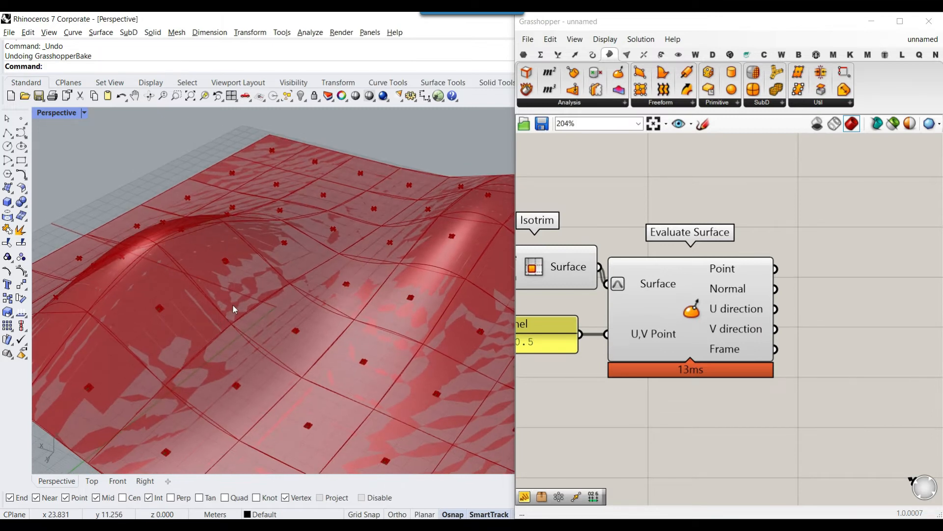
scroll(227, 267, up, 3)
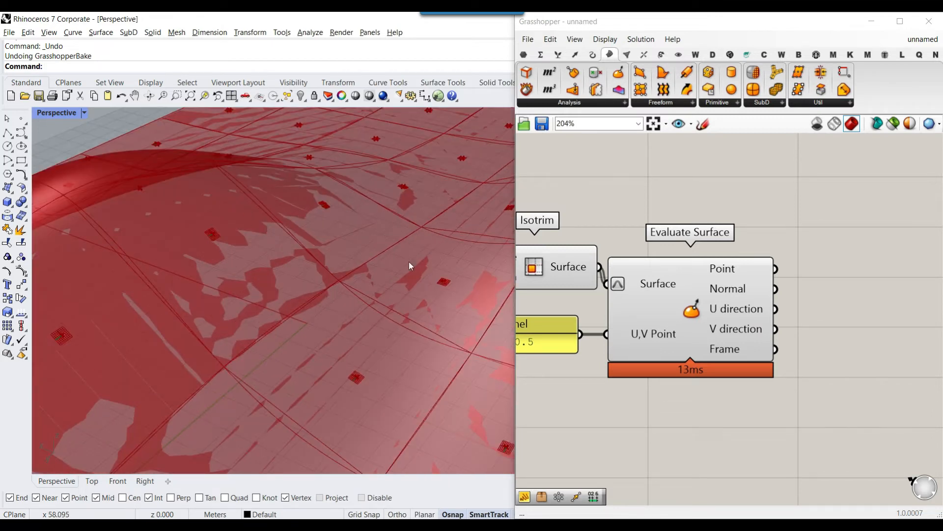
- Add a Move component and connect Evaluate Surface's Point output to Geometry and its Normal output to Motion
click(662, 55)
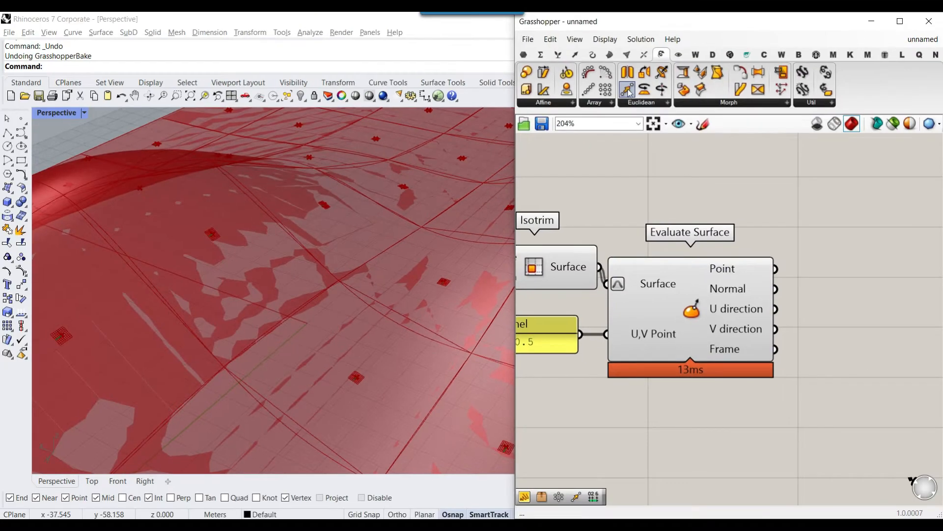
scroll(640, 225, down, 3)
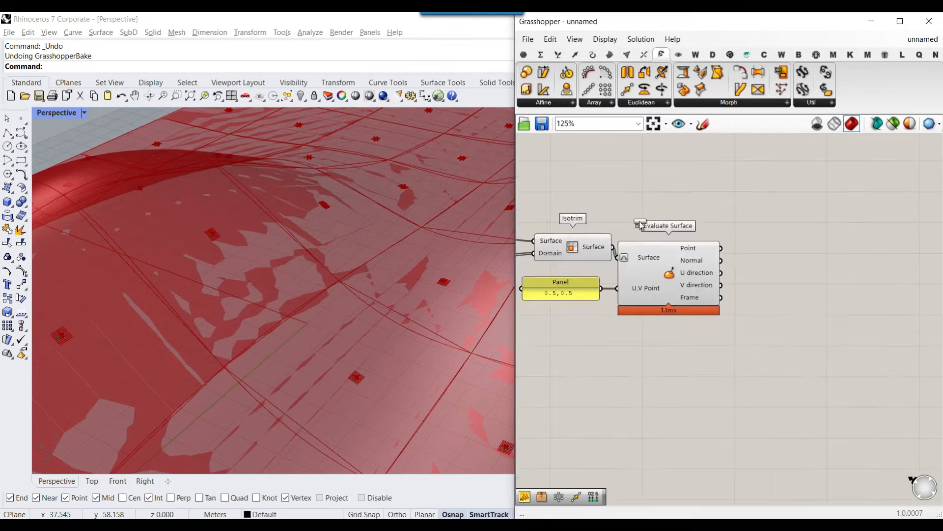
scroll(854, 287, up, 3)
click(748, 252)
scroll(640, 244, up, 3)
drag(690, 232, 692, 238)
drag(636, 245, 697, 275)
click(743, 257)
scroll(278, 275, down, 4)
right_drag(279, 275, 241, 240)
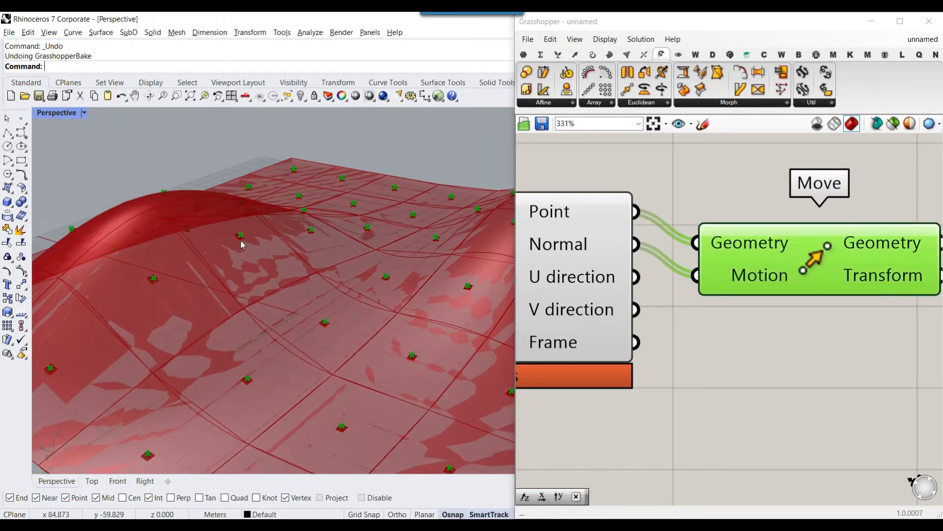
scroll(242, 245, up, 6)
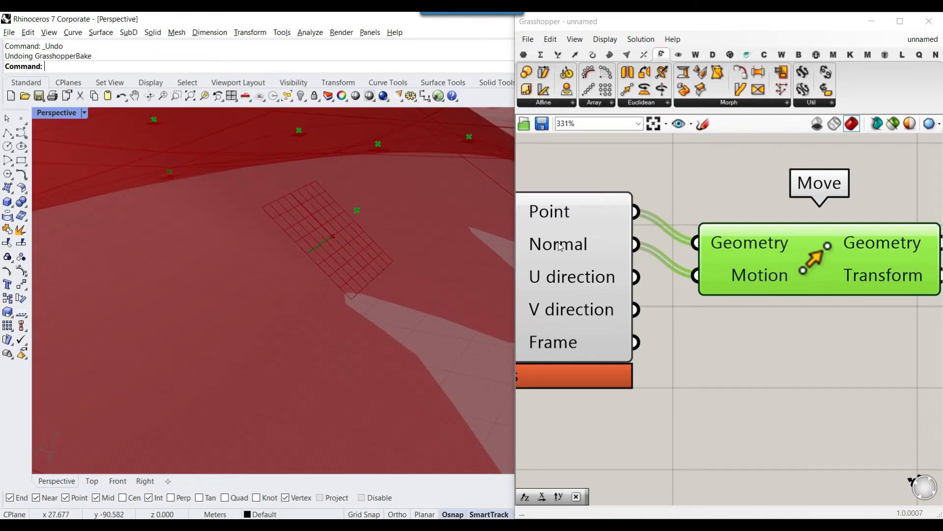
- Space the Move component farther from Evaluate Surface, aligning its Geometry and Motion inputs with the Point and Normal outputs
ctrl+alt+click(610, 255)
mouse_move(598, 250)
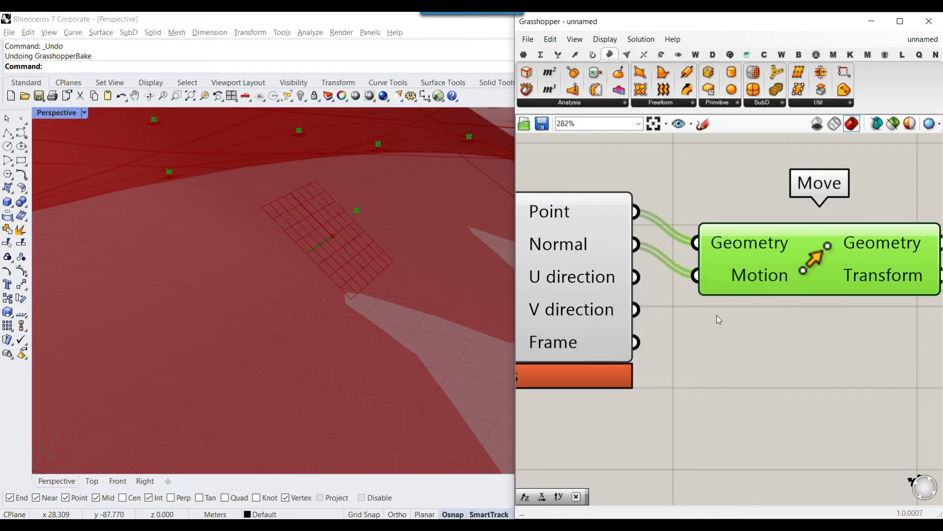
scroll(717, 316, down, 3)
drag(770, 284, 827, 265)
click(746, 321)
scroll(661, 255, up, 2)
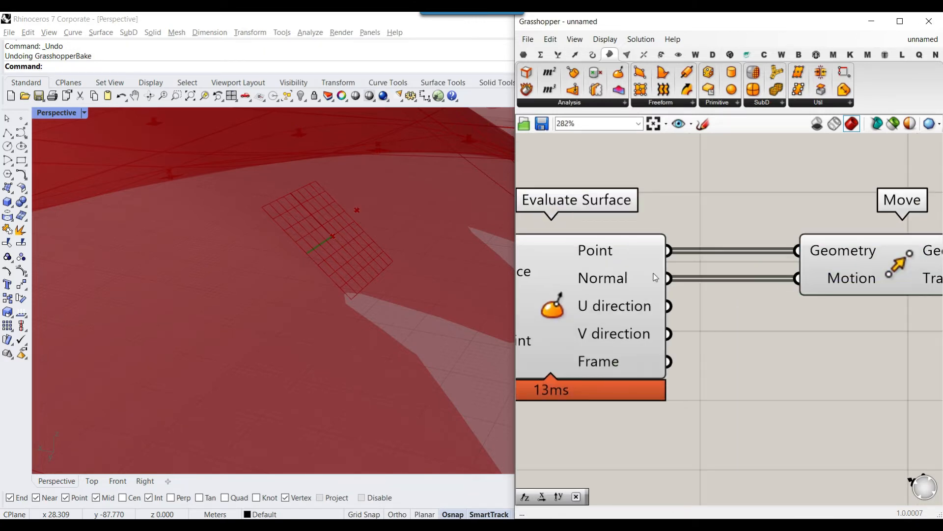
- Add a Multiplication component beneath Move, feeding Normal into its A input and its Result into Move's Motion input
click(541, 56)
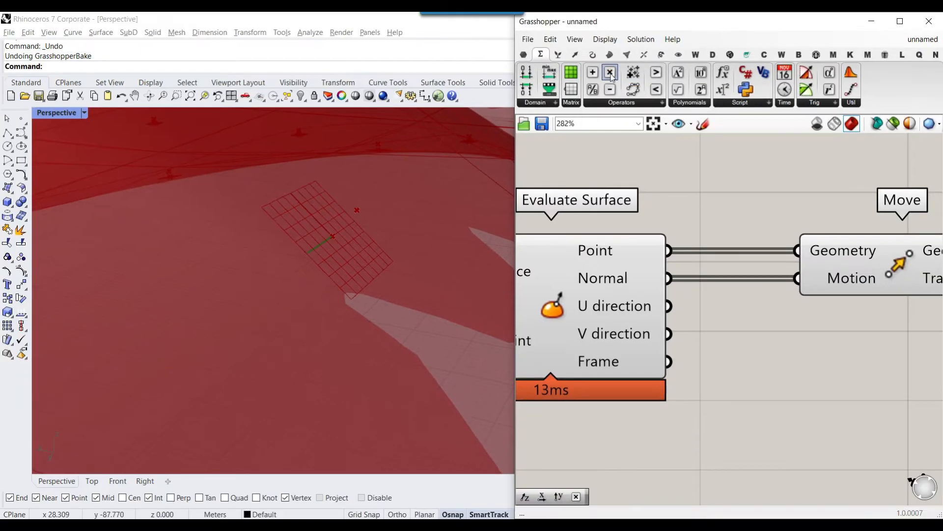
drag(610, 72, 775, 402)
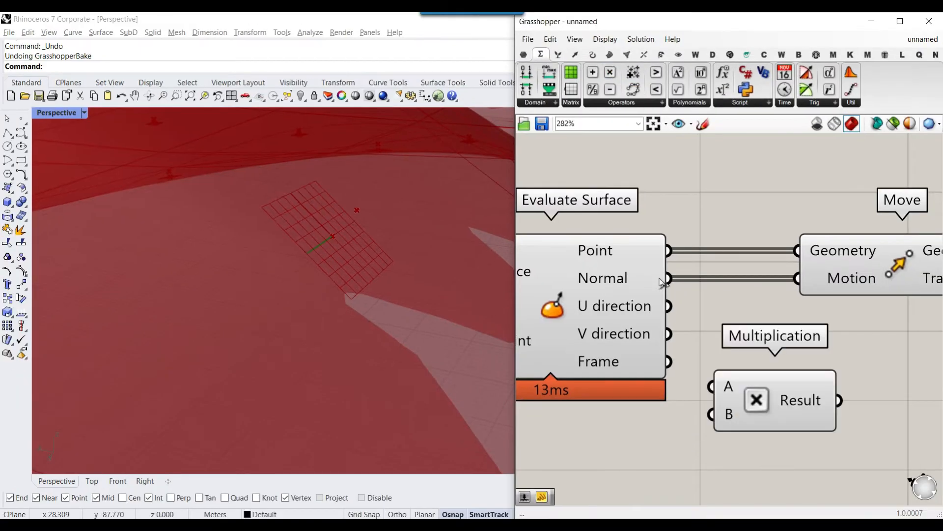
drag(661, 282, 750, 378)
drag(840, 400, 797, 278)
right_drag(688, 447, 745, 386)
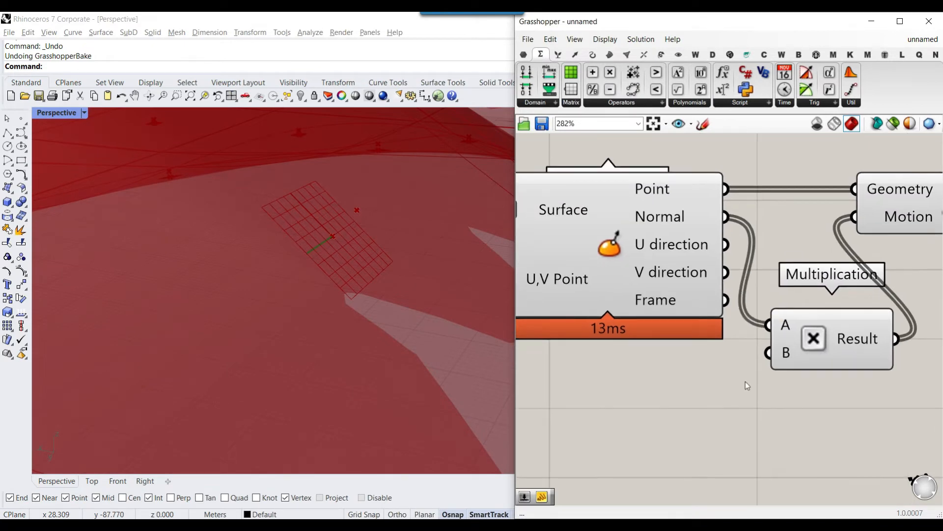
- Create a number slider with the value 2.222 and connect it to Multiplication's B input
double_click(649, 416)
text(2.2)
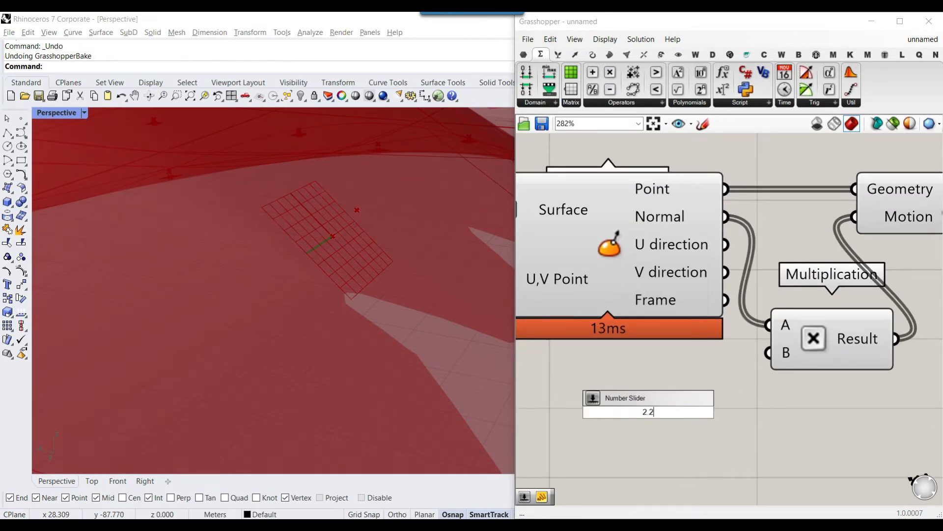
text(22)
key(Return)
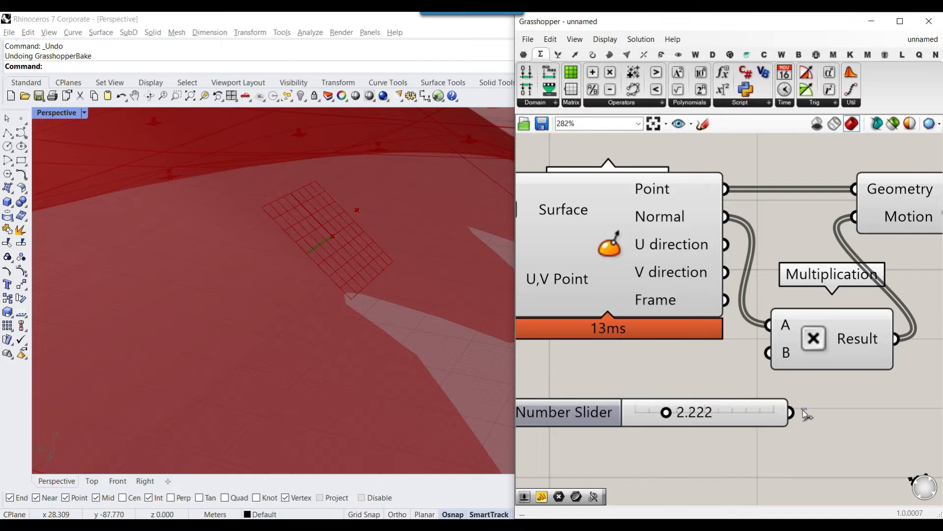
right_drag(200, 293, 278, 284)
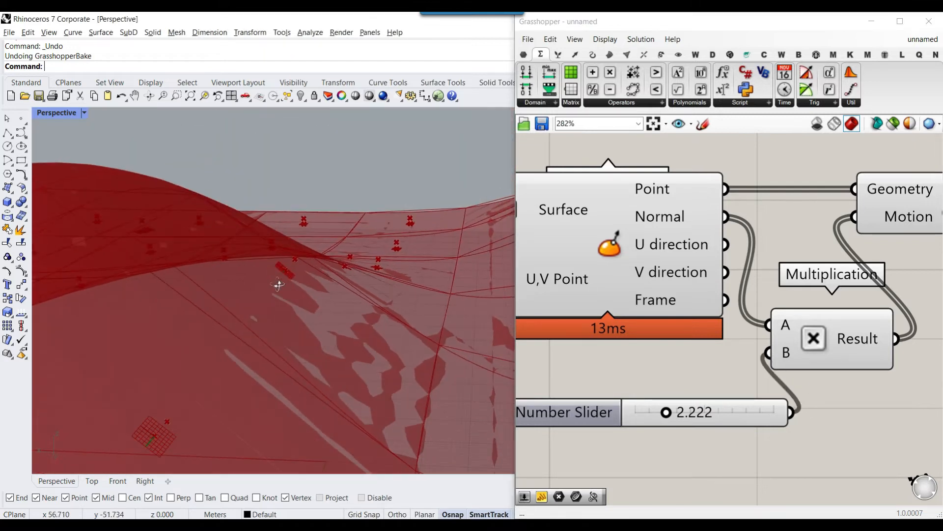
- Reduce the U count slider to 2 and the V count slider to 4, and turn off Divide Surface's preview
click(609, 251)
right_drag(373, 277, 309, 294)
scroll(308, 294, down, 2)
scroll(780, 327, down, 5)
scroll(734, 338, down, 3)
right_drag(658, 345, 799, 360)
scroll(641, 260, up, 5)
drag(637, 253, 621, 280)
right_click(695, 224)
click(707, 242)
- Try the Multiplication slider at 5.481 and check its numeric domain settings
scroll(362, 246, down, 3)
right_drag(361, 246, 262, 282)
scroll(253, 348, up, 4)
right_drag(752, 370, 645, 335)
scroll(645, 335, down, 3)
scroll(712, 408, up, 5)
scroll(722, 386, up, 1)
drag(723, 385, 773, 383)
double_click(625, 384)
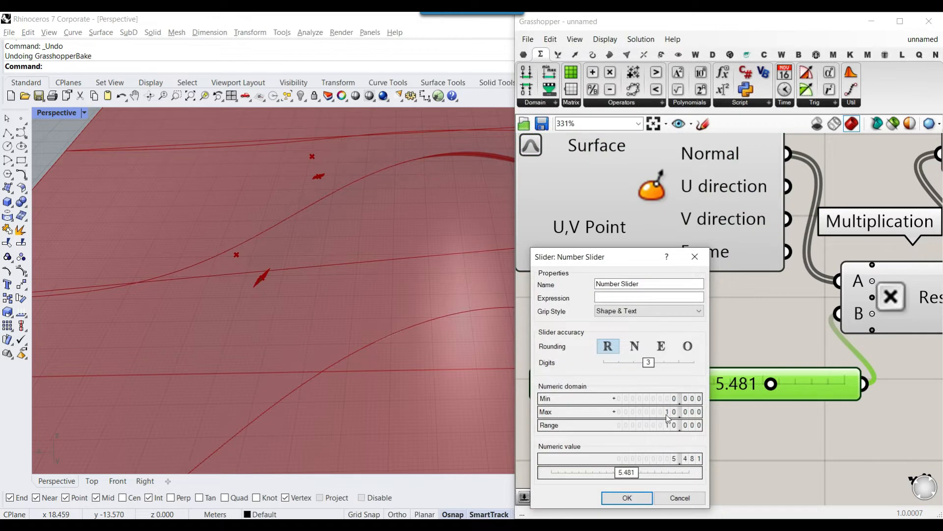
click(628, 497)
- Set the Multiplication slider to 8.649 and select Move to inspect the offset points on the surface
mouse_move(706, 384)
mouse_down()
mouse_move(775, 385)
mouse_move(713, 383)
mouse_up()
right_drag(207, 297, 373, 282)
right_drag(752, 316, 709, 313)
scroll(710, 313, down, 8)
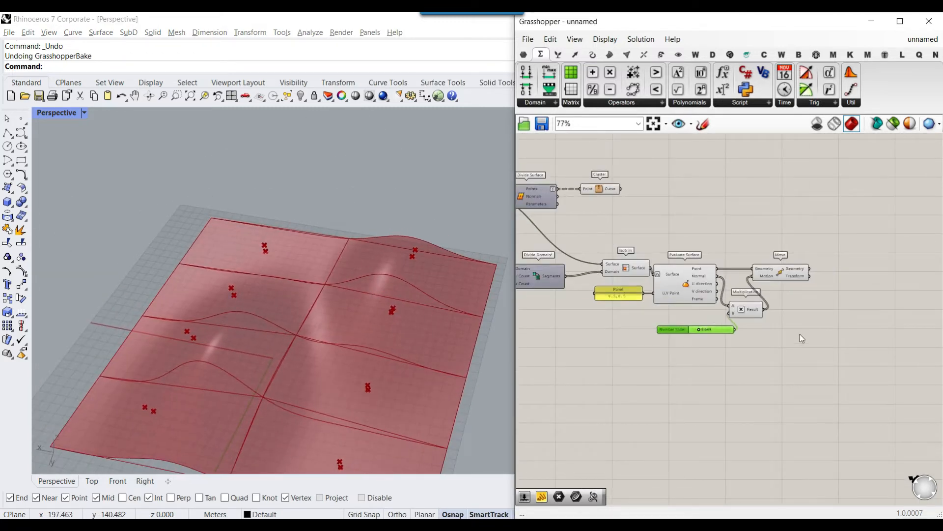
click(779, 271)
click(732, 353)
mouse_move(445, 354)
right_down()
mouse_move(414, 296)
mouse_move(438, 362)
right_up()
- Raise the U count slider to 9 and increase the V count slider for a denser surface grid
right_drag(609, 293, 828, 305)
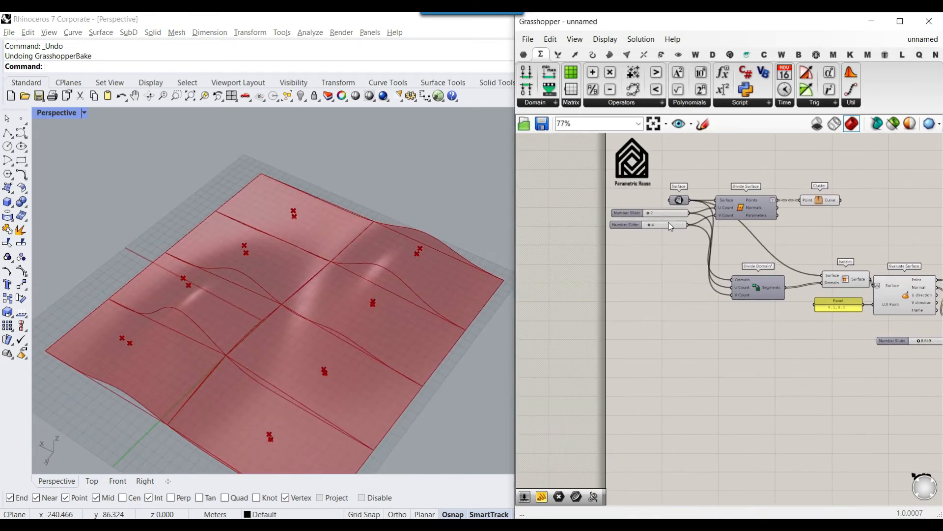
scroll(671, 224, up, 4)
drag(631, 206, 639, 229)
- Select Isotrim and Evaluate Surface together and turn off their previews
right_drag(836, 338, 654, 276)
scroll(654, 275, down, 4)
right_drag(823, 266, 741, 244)
scroll(741, 244, up, 3)
drag(752, 195, 605, 293)
right_click(644, 175)
click(672, 192)
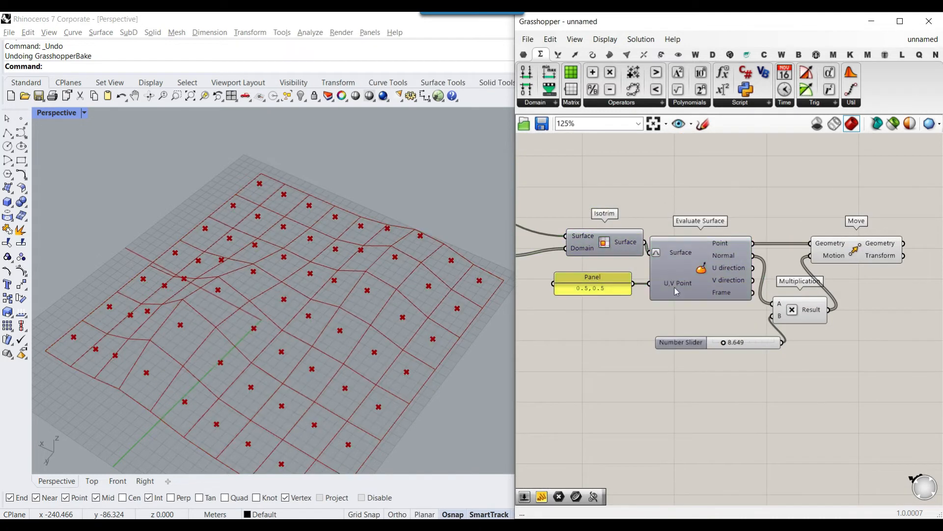
- Increase the Multiplication slider to 21.386 to offset the centre points farther from the surface
scroll(683, 320, up, 4)
drag(754, 360, 785, 361)
right_drag(314, 295, 290, 253)
- Reposition the grid-line cluster beyond the Move component and place a duplicate of it just below
scroll(757, 283, down, 3)
right_drag(845, 257, 702, 258)
click(770, 218)
scroll(785, 273, down, 6)
scroll(645, 184, up, 4)
drag(667, 186, 701, 185)
right_drag(702, 186, 533, 223)
drag(545, 221, 842, 298)
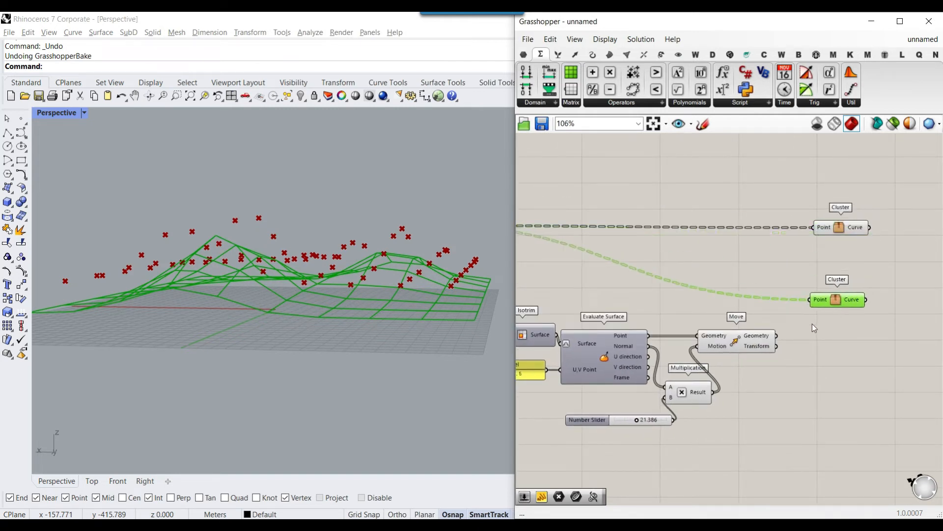
- Connect Move's Geometry output to the duplicated cluster's Point input and check the resulting curves in the viewport
scroll(813, 323, up, 2)
drag(762, 341, 821, 285)
right_drag(422, 248, 363, 334)
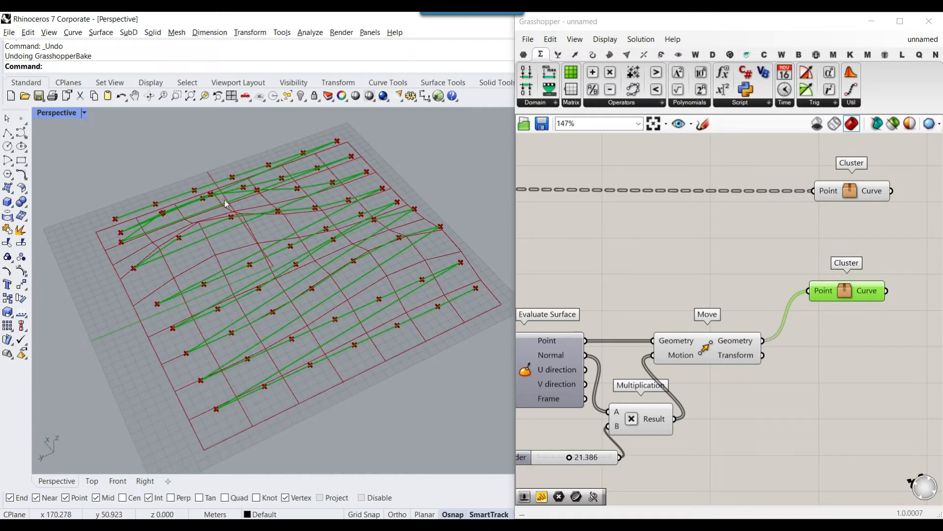
- Examine the original cluster's internal Flip Matrix and PolyLine chain and the Divide Surface Points output feeding it
scroll(815, 288, down, 3)
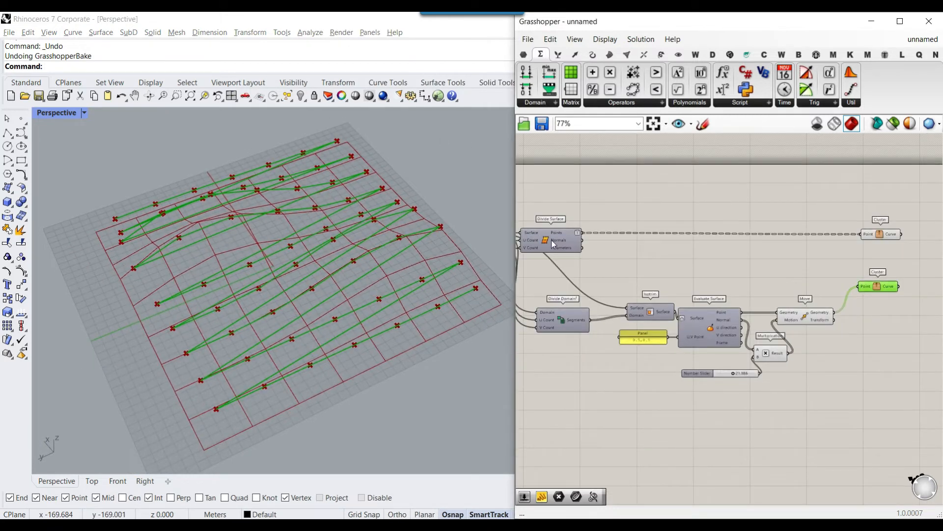
scroll(865, 241, up, 2)
double_click(874, 242)
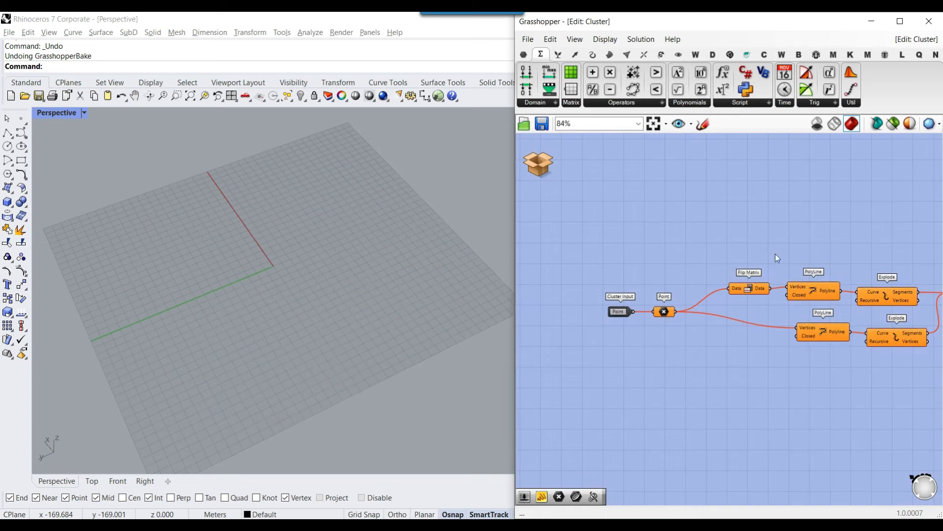
click(539, 163)
click(570, 181)
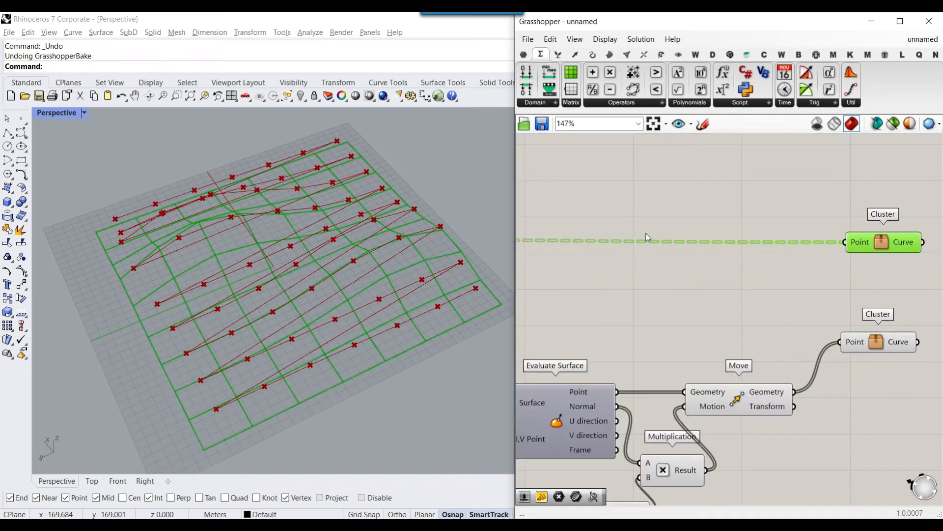
right_drag(678, 235, 906, 234)
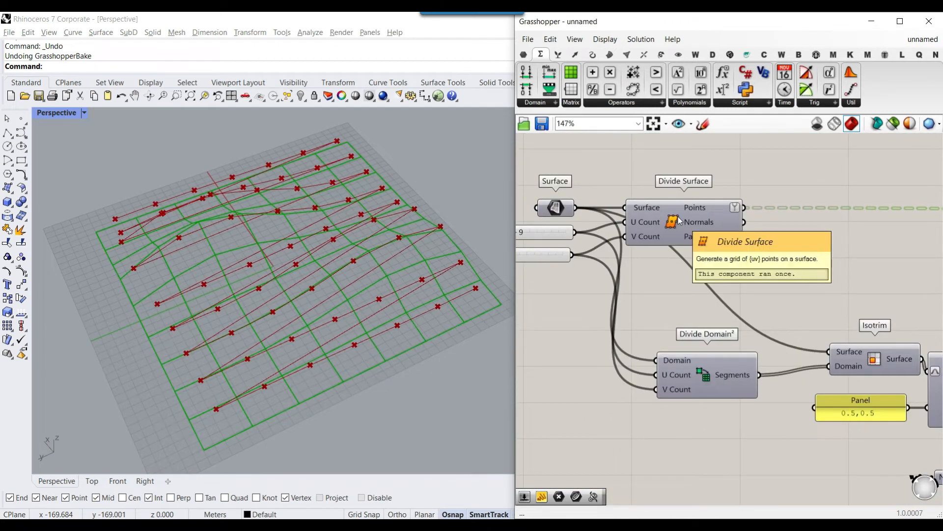
scroll(679, 221, up, 3)
mouse_move(712, 209)
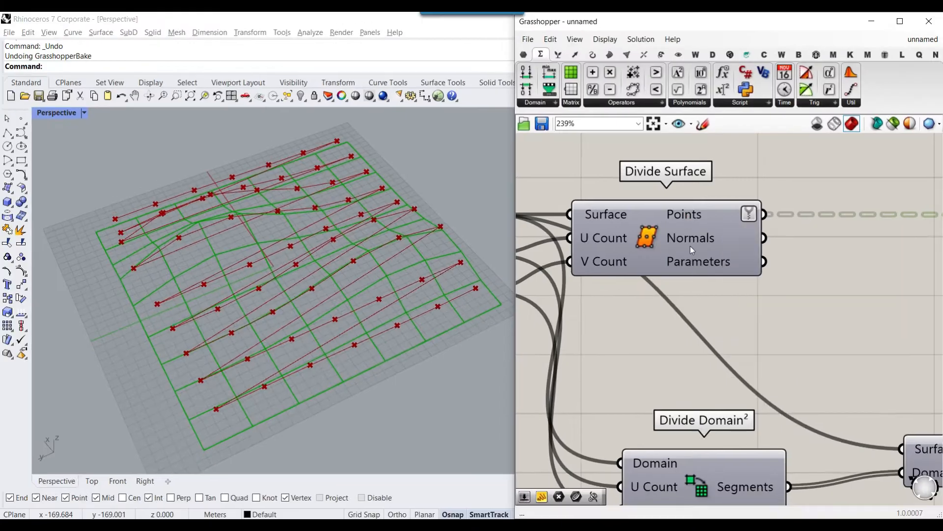
scroll(677, 281, down, 8)
scroll(588, 270, up, 3)
scroll(785, 289, down, 3)
scroll(623, 303, up, 3)
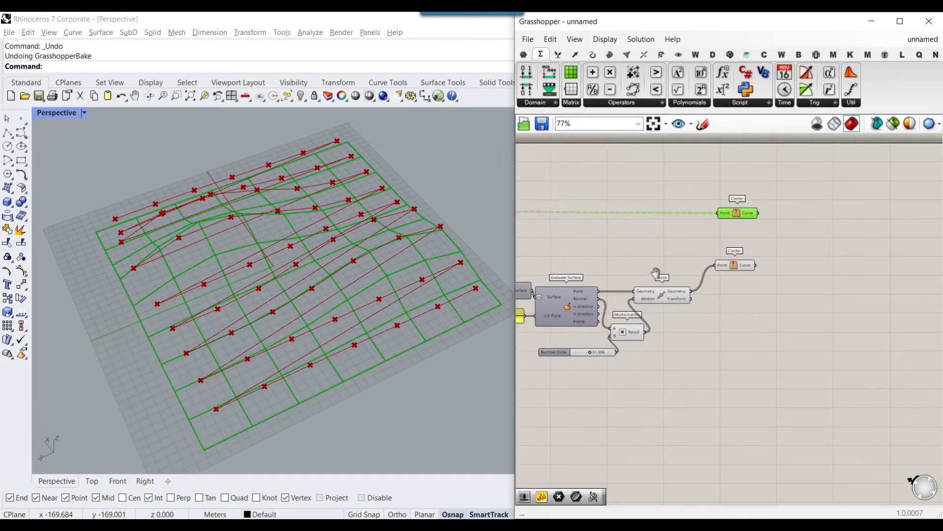
- Disconnect the Move component's Geometry output from the Point input of the lower Cluster
ctrl+drag(644, 248, 649, 247)
right_drag(621, 283, 682, 245)
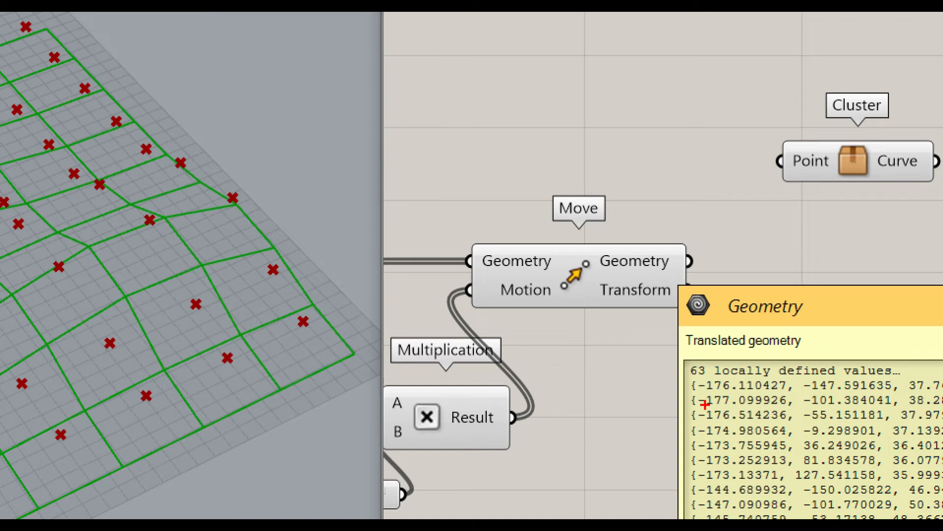
scroll(735, 360, down, 1)
right_drag(590, 309, 897, 297)
right_drag(726, 303, 657, 267)
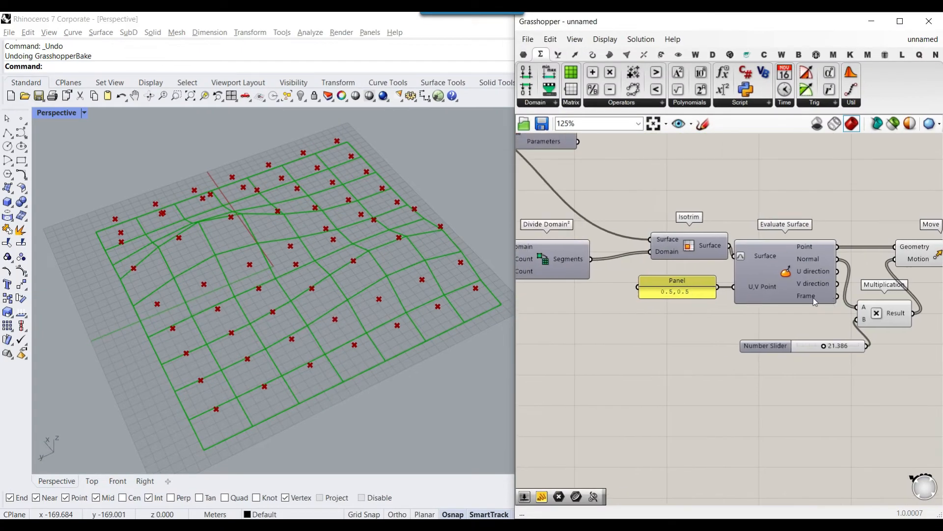
scroll(880, 320, down, 2)
scroll(835, 277, up, 3)
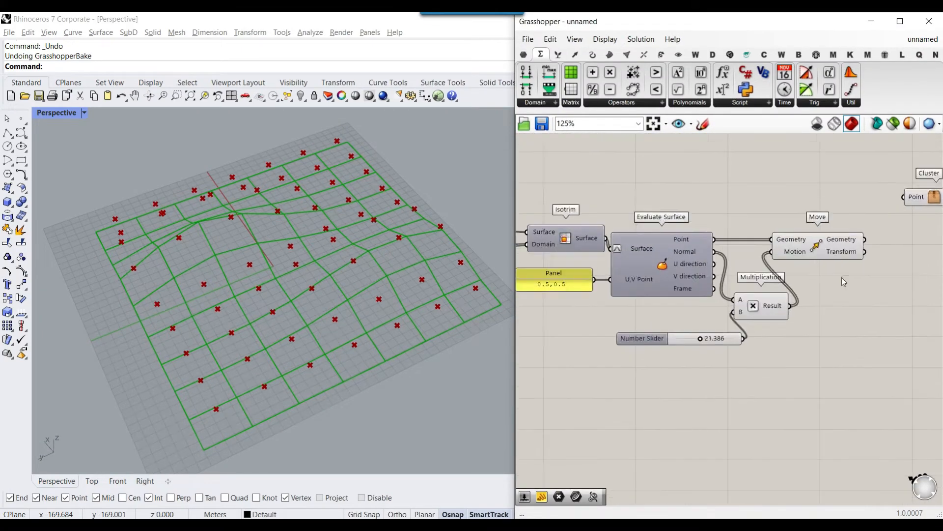
scroll(849, 239, up, 2)
right_drag(849, 239, 617, 261)
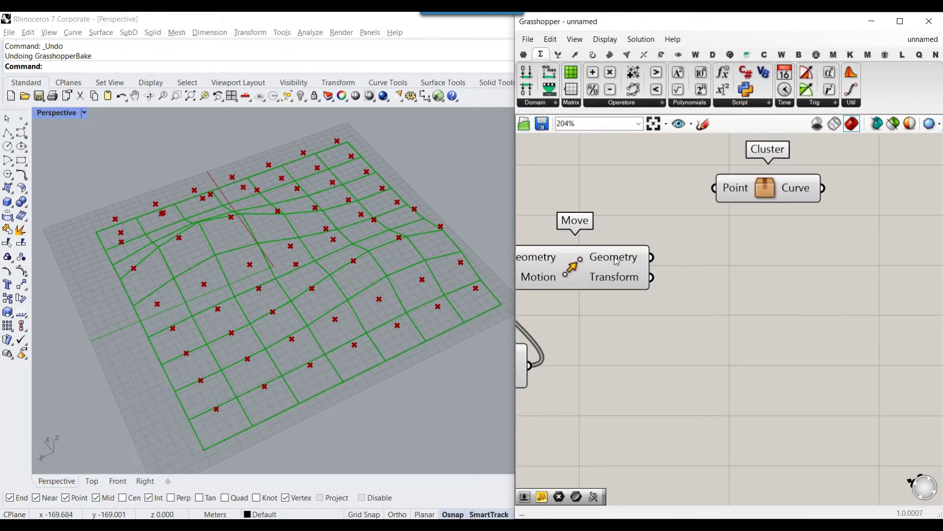
- Add a Param Viewer beside Move and wire the Move component's Geometry output into it
click(524, 54)
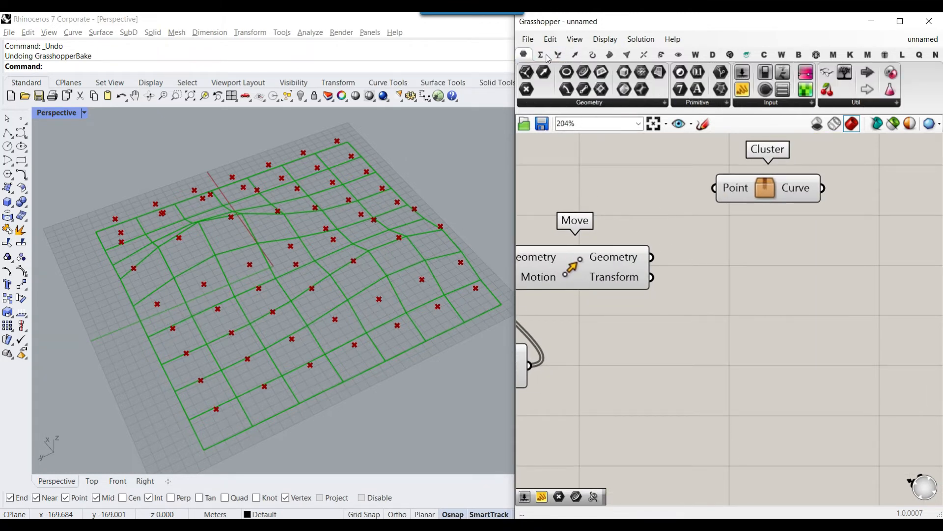
drag(841, 146, 793, 339)
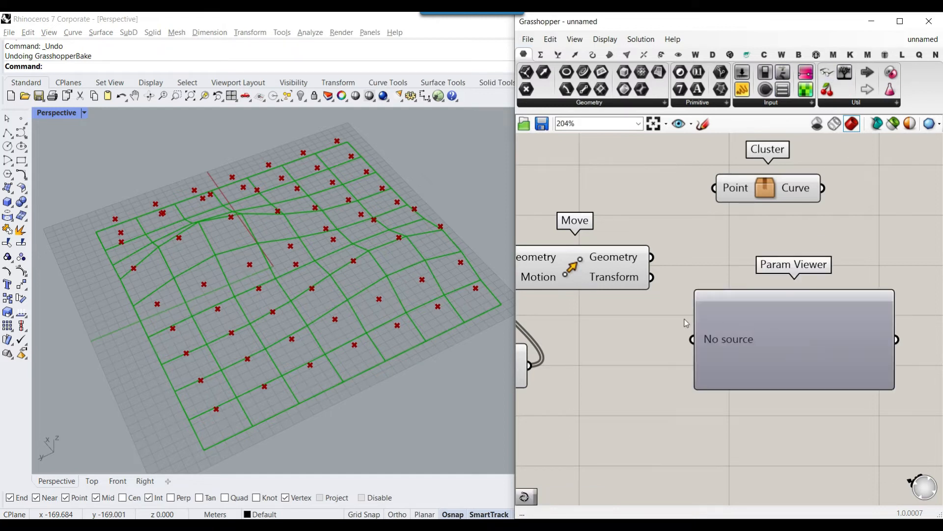
scroll(669, 292, up, 2)
drag(651, 244, 701, 353)
scroll(829, 386, up, 1)
right_drag(829, 387, 656, 356)
right_drag(587, 356, 716, 320)
scroll(740, 320, down, 1)
- Try simplifying the Move component's Geometry output, and undo the change
right_click(553, 179)
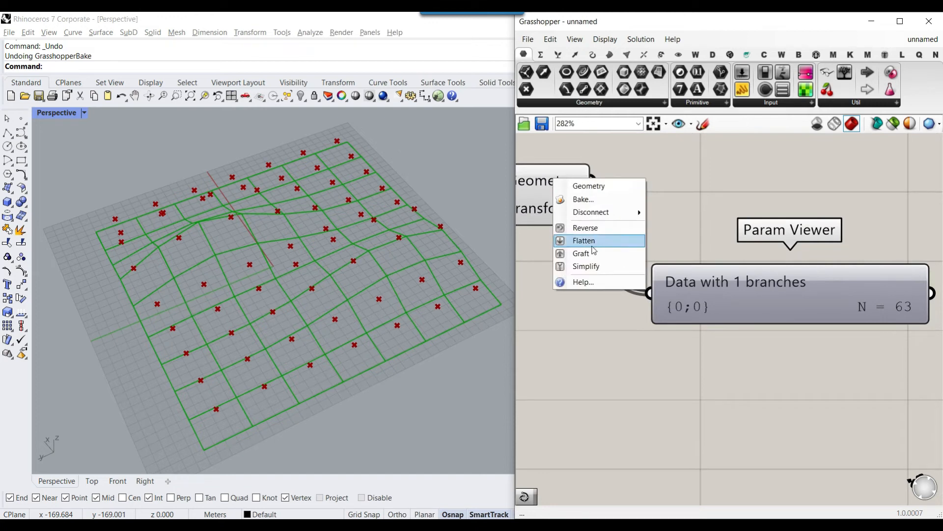
click(590, 268)
scroll(704, 332, down, 3)
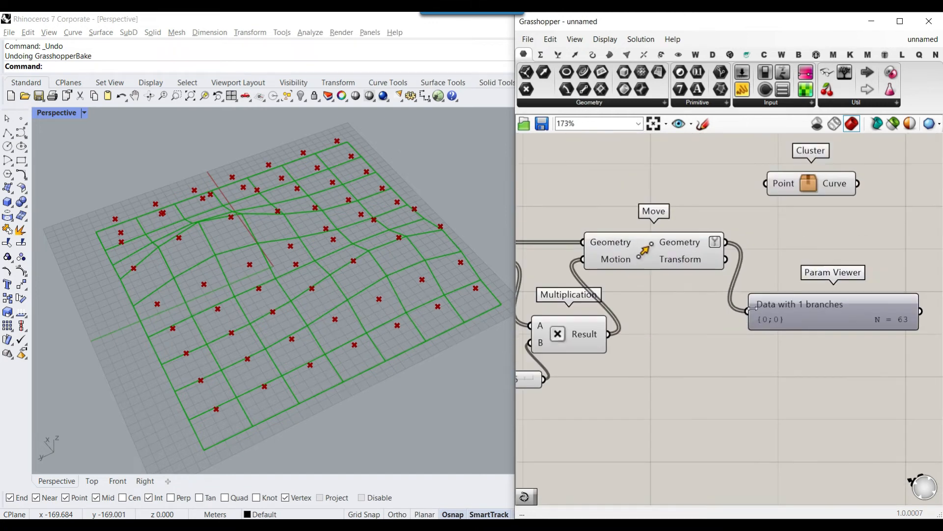
key(ctrl+z)
click(719, 316)
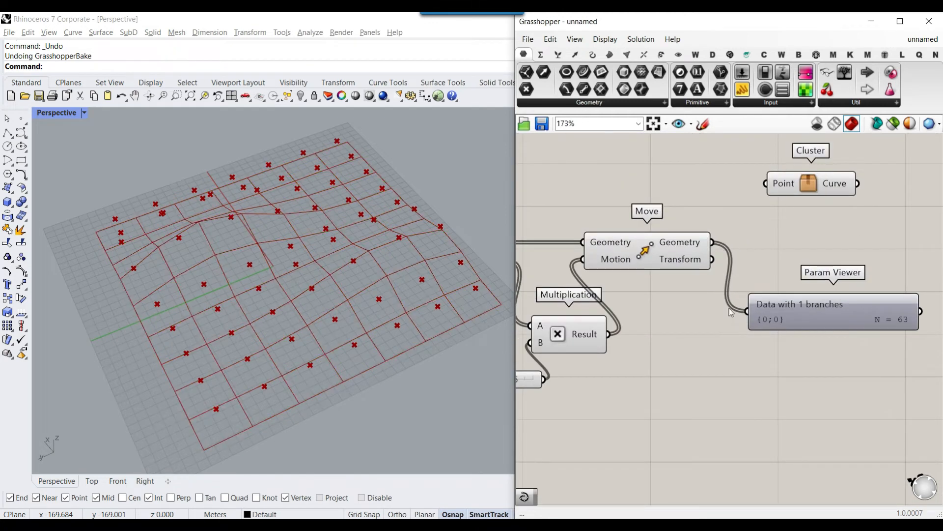
- Delete the Param Viewer attached to the Move component
scroll(803, 248, up, 2)
drag(785, 337, 771, 267)
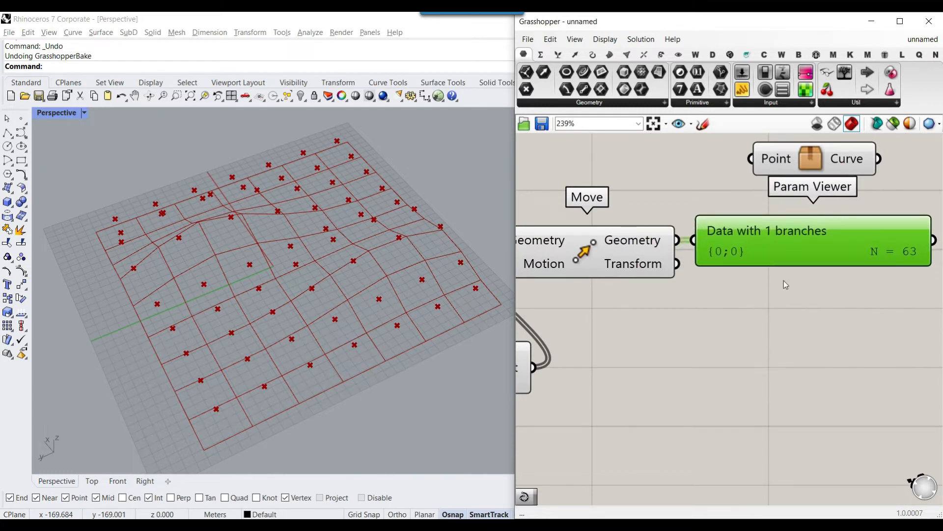
right_drag(784, 281, 774, 302)
key(Delete)
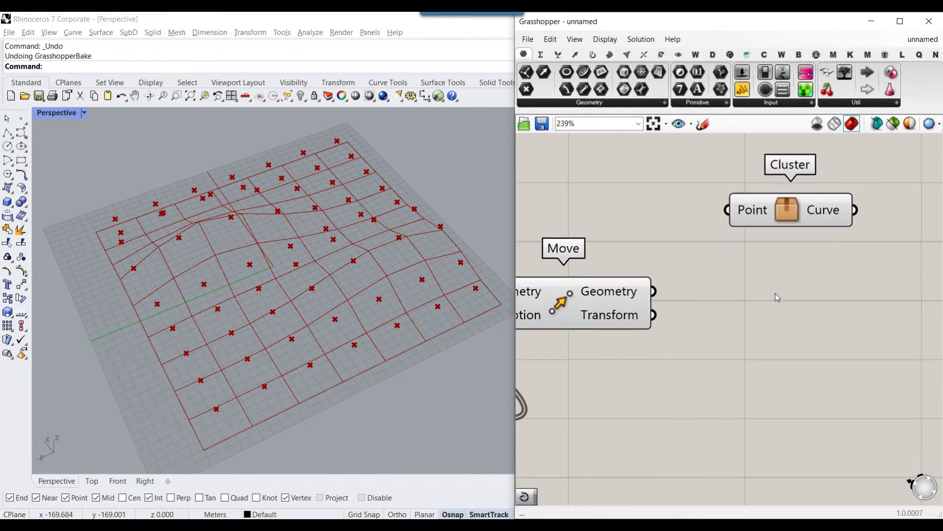
- Place a new Param Viewer below the Cluster and feed it the moved points from Move's Geometry output
drag(842, 79, 740, 324)
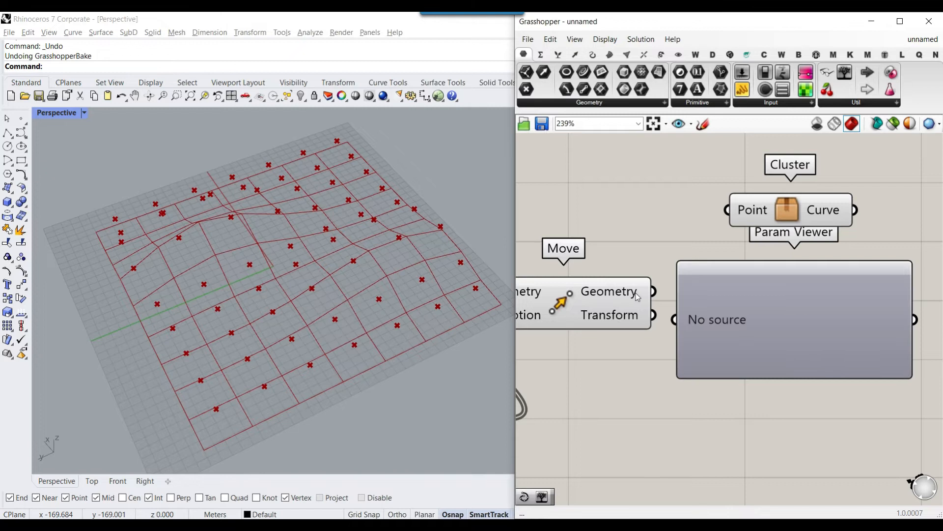
drag(653, 291, 743, 347)
scroll(724, 337, up, 1)
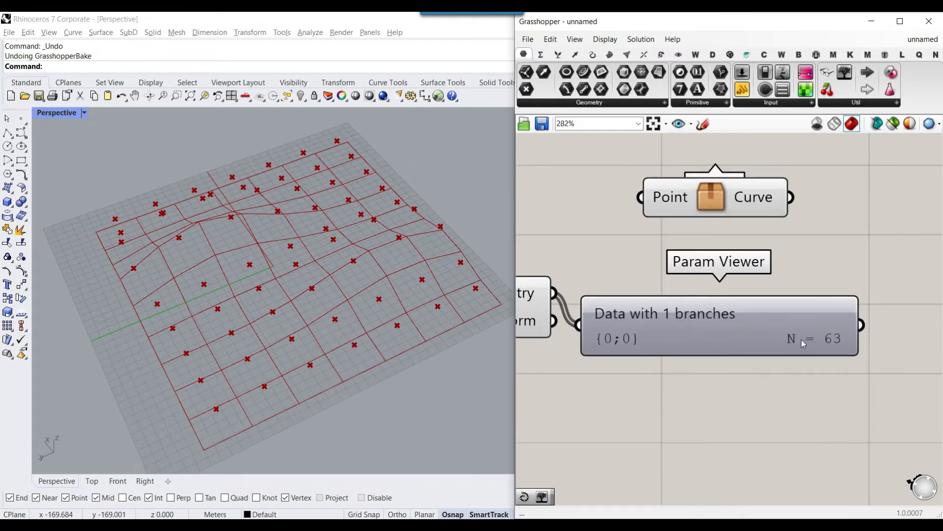
right_drag(575, 329, 715, 330)
- Add a Point List component below the Param Viewer and connect Move's Geometry output to its Points input
click(624, 310)
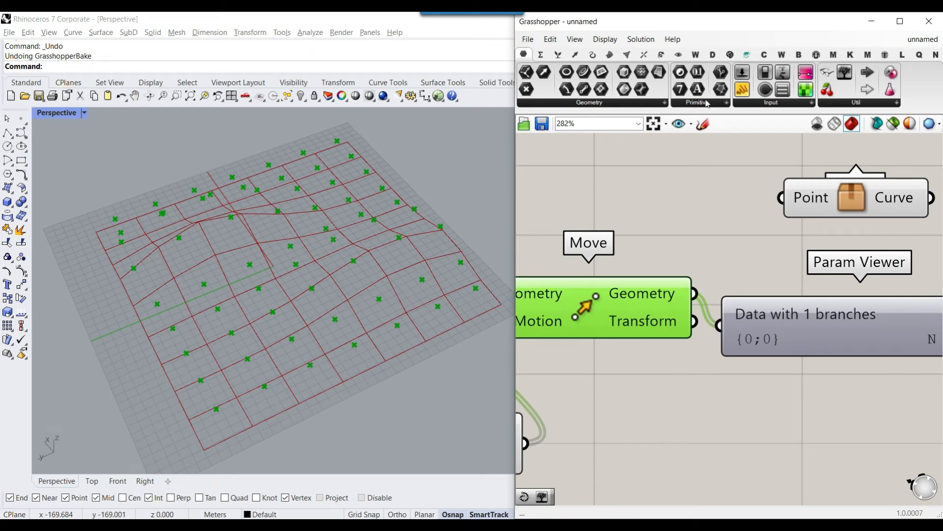
click(682, 59)
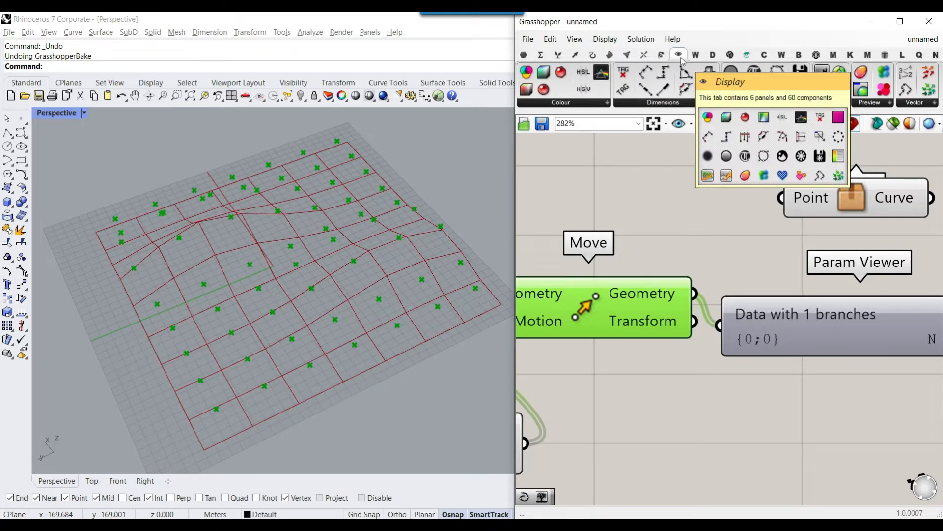
drag(906, 73, 818, 415)
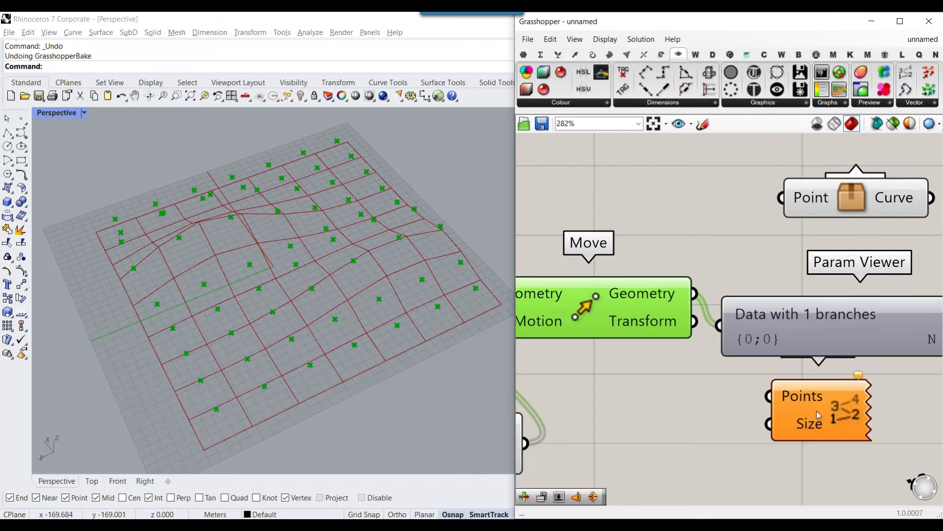
right_drag(779, 408, 722, 379)
scroll(722, 380, down, 1)
drag(725, 381, 722, 411)
drag(649, 283, 709, 399)
- Bake the Point List as numbered dots and examine the point order across the surface grid
right_click(782, 420)
click(799, 451)
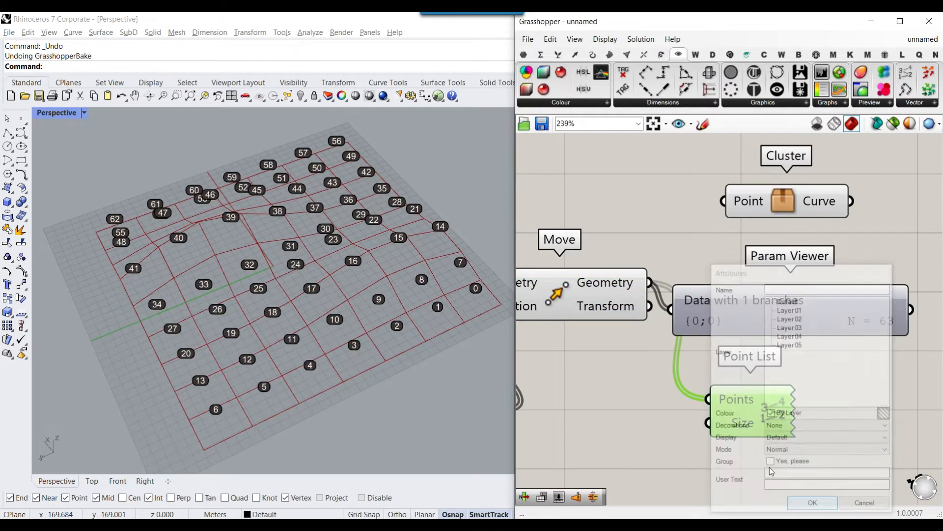
scroll(373, 276, down, 7)
scroll(409, 303, up, 8)
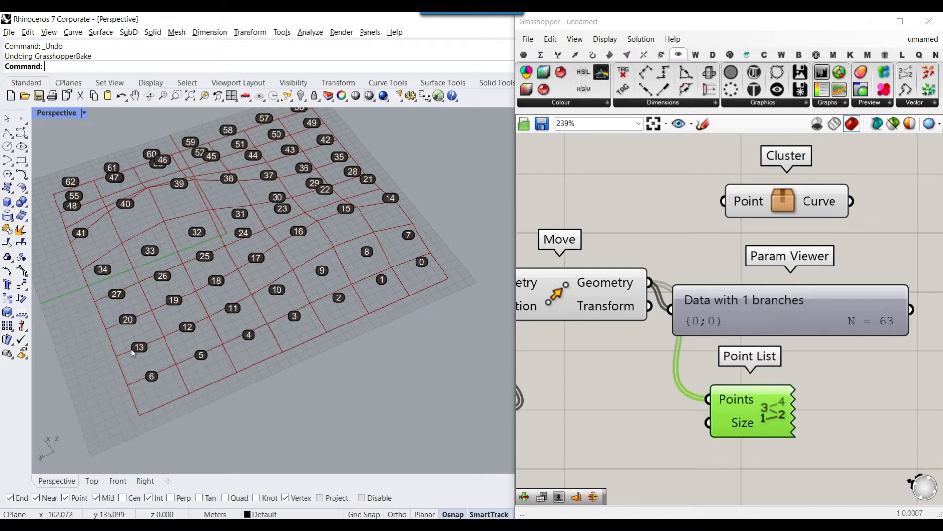
right_drag(168, 215, 406, 305)
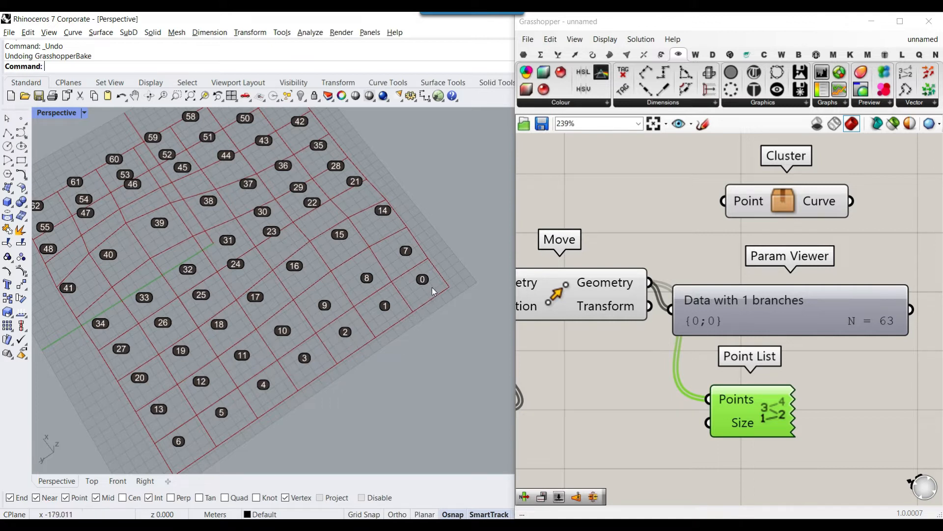
drag(435, 276, 405, 326)
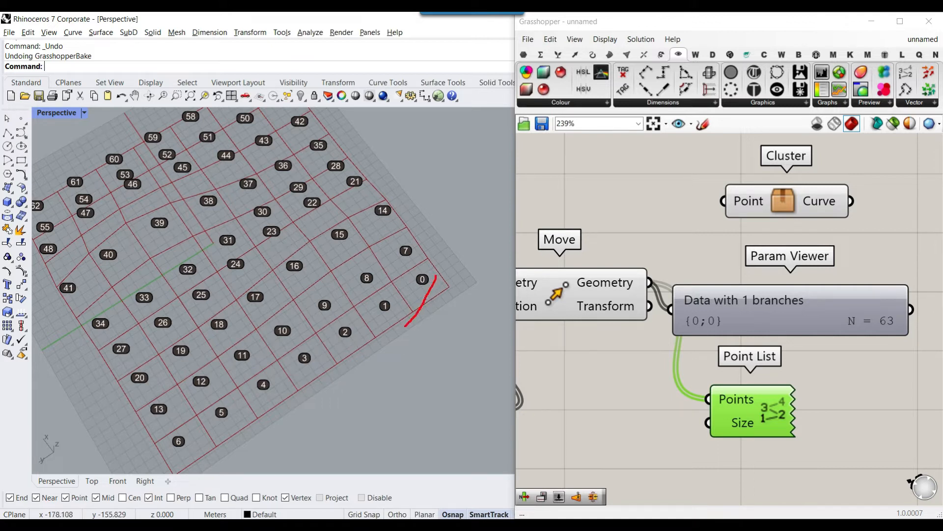
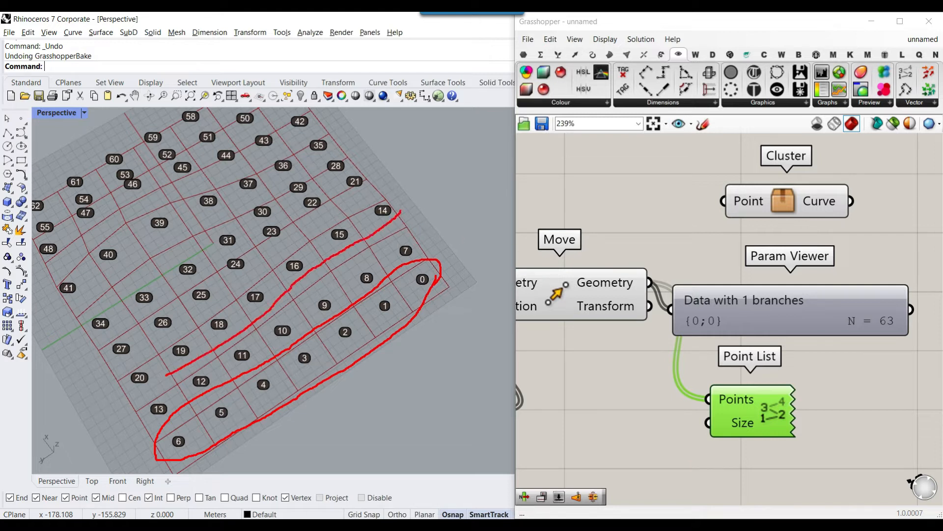
drag(124, 370, 217, 312)
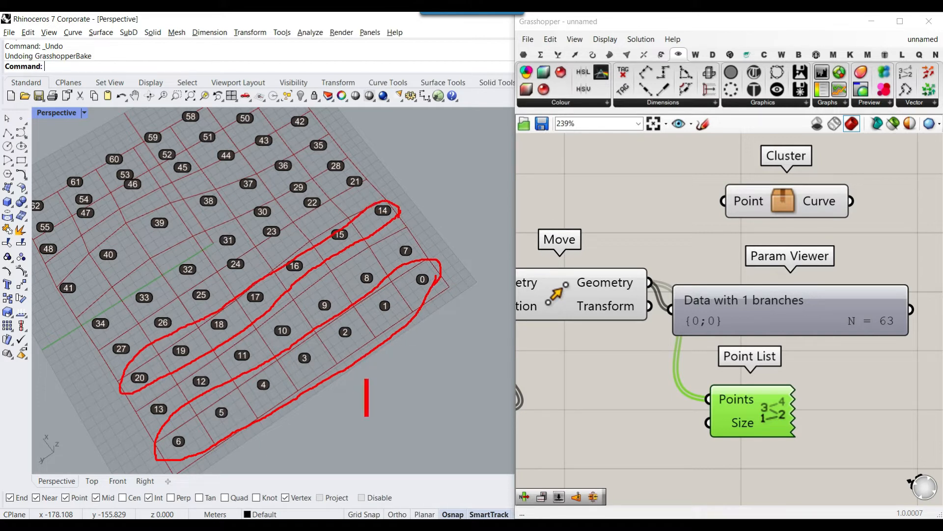
text(Partition)
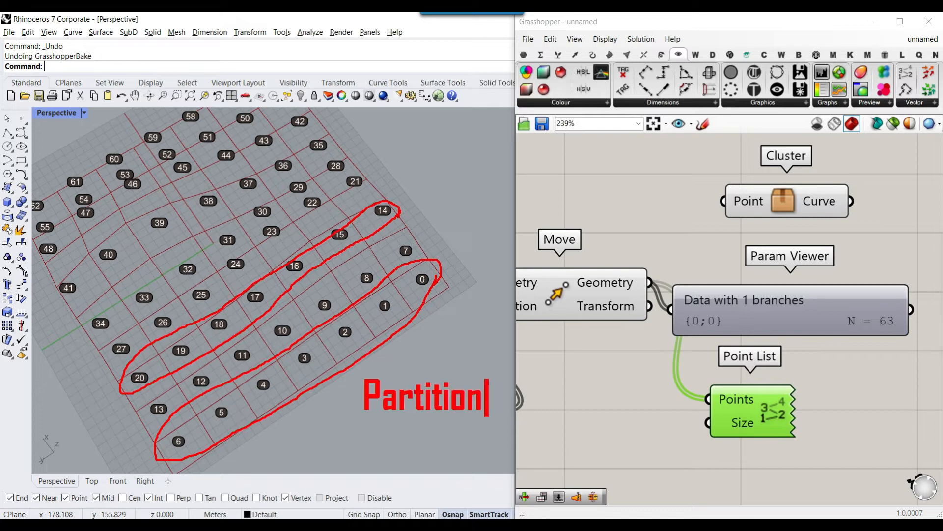
key(Escape)
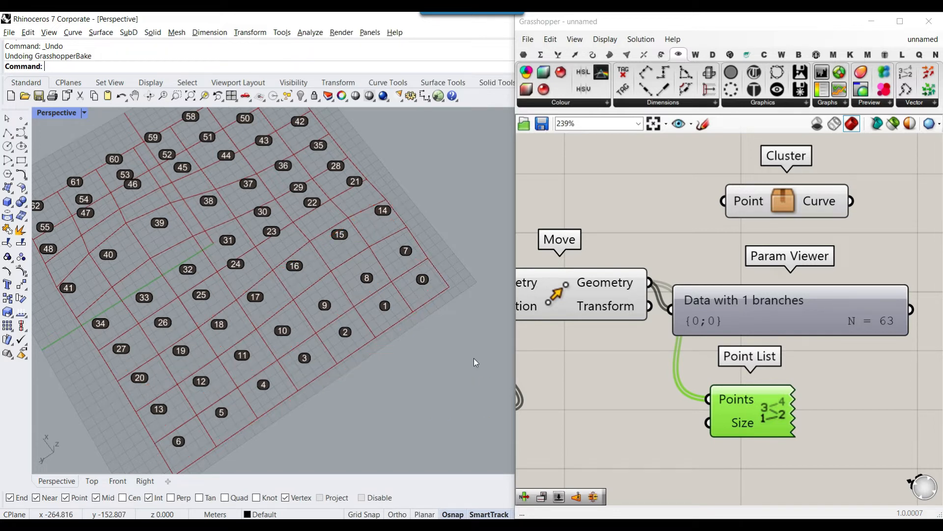
- Add a Partition List component and connect Move's Geometry output to its List input
click(559, 54)
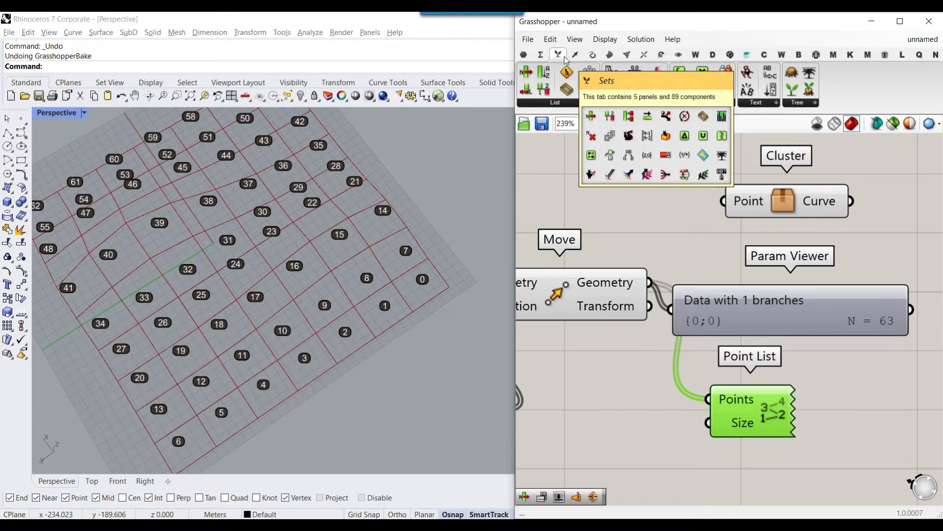
click(564, 104)
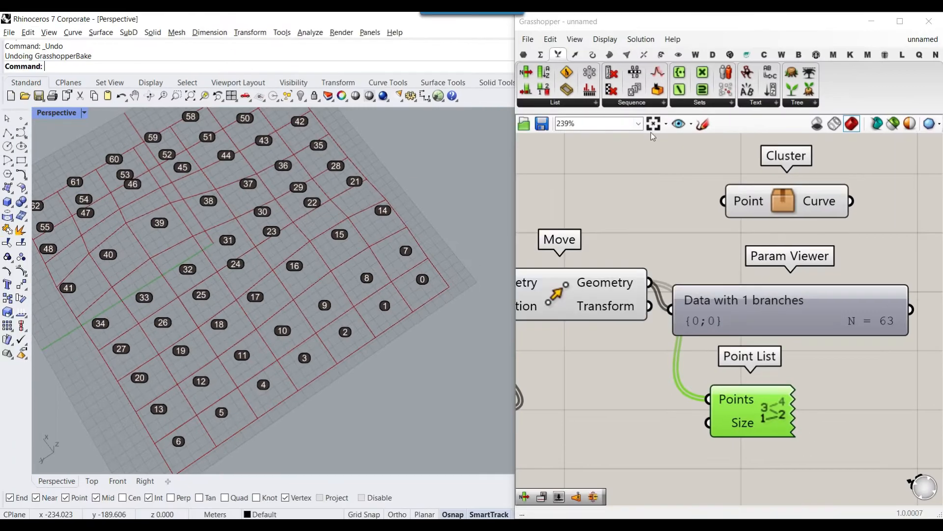
click(577, 104)
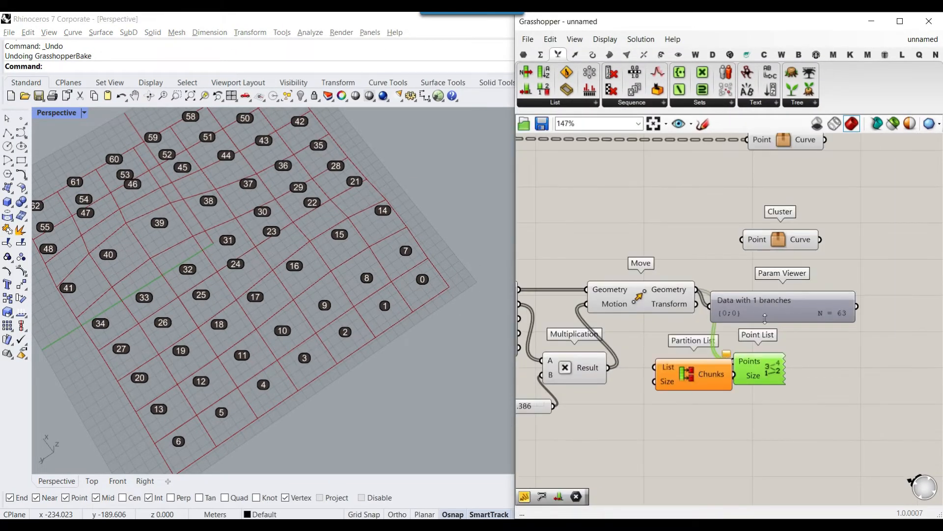
scroll(737, 319, up, 2)
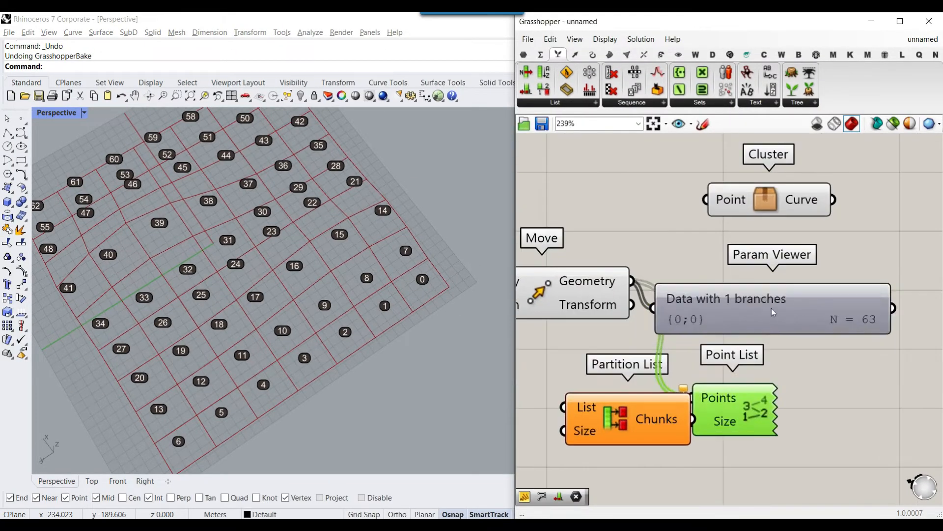
drag(747, 301, 845, 296)
drag(715, 400, 808, 400)
drag(675, 419, 725, 393)
drag(632, 281, 613, 380)
- Rearrange the components so Partition List sits between Move and the Param Viewer and Point List
scroll(605, 369, down, 3)
drag(752, 324, 843, 310)
drag(735, 389, 798, 382)
scroll(640, 374, up, 2)
drag(677, 382, 734, 321)
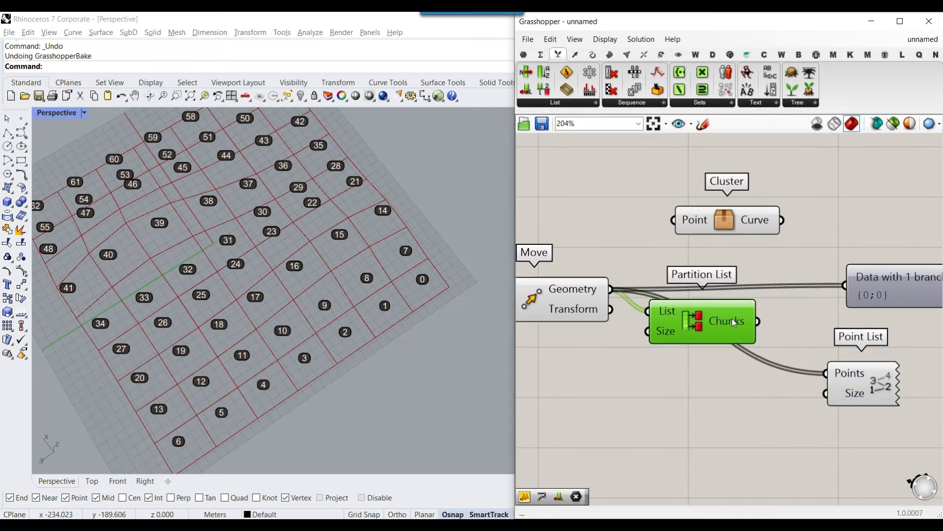
- Feed Partition List's Chunks output into the Param Viewer and Point List, and remove the baked number dots from the viewport
right_drag(734, 322, 692, 326)
drag(717, 325, 804, 290)
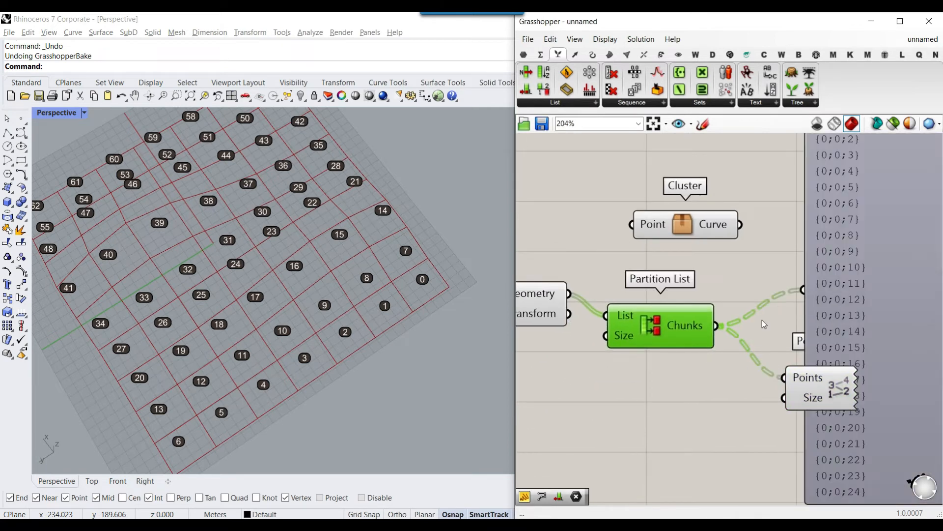
click(762, 320)
click(432, 390)
- Create a Number Slider with the value 5 and connect it to Partition List's Size input
right_drag(623, 373, 658, 362)
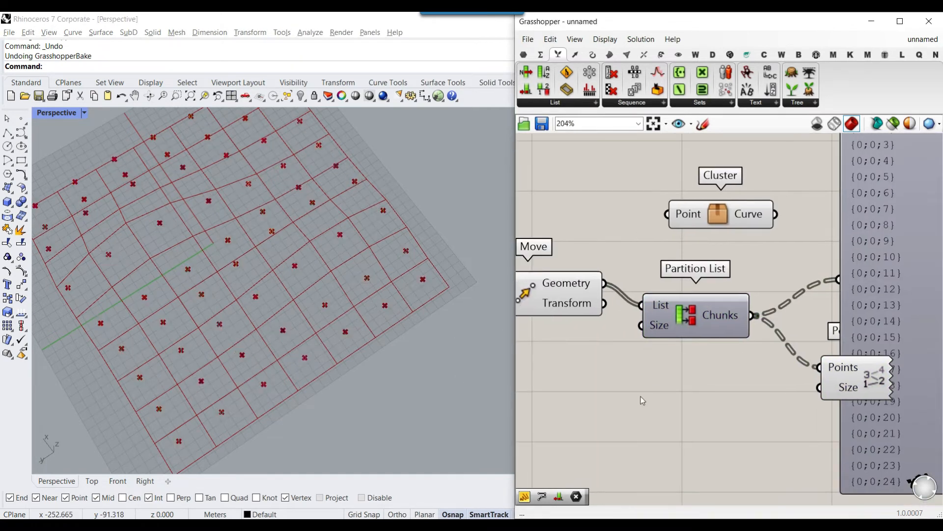
double_click(641, 396)
text(5)
click(634, 383)
scroll(744, 399, down, 1)
drag(743, 396, 668, 341)
- Set the partition size slider to 8 and check the resulting branches in the Param Viewer
right_drag(667, 370, 565, 385)
scroll(592, 384, down, 1)
scroll(588, 400, up, 2)
drag(582, 413, 609, 412)
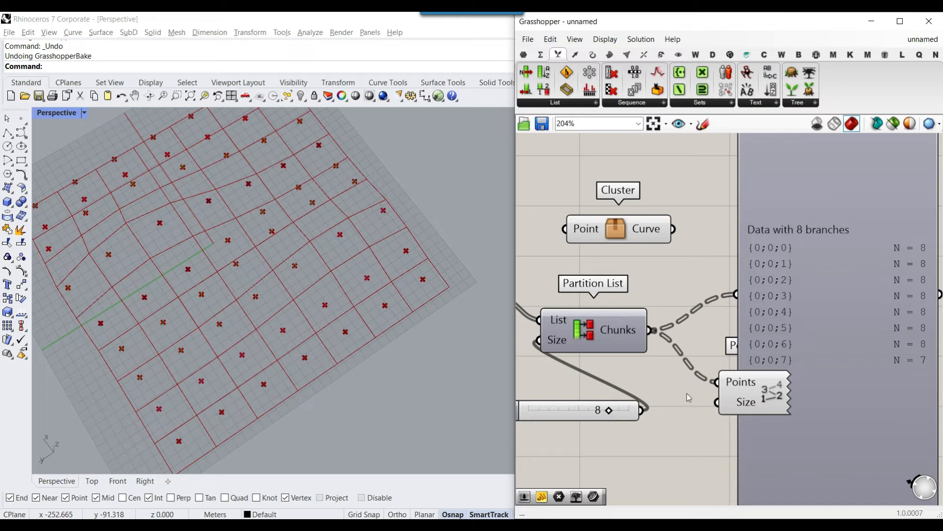
right_drag(869, 253, 783, 254)
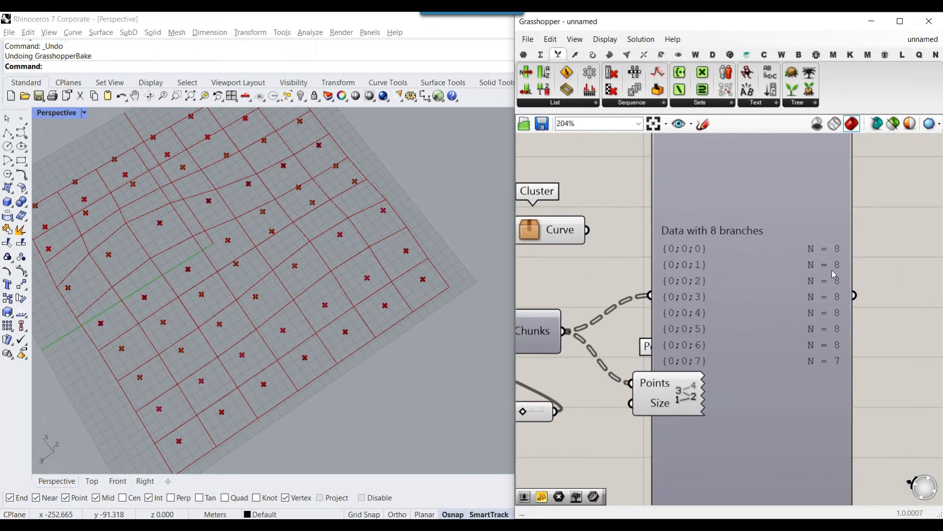
scroll(833, 326, down, 2)
scroll(595, 392, up, 2)
drag(614, 378, 590, 362)
scroll(591, 366, down, 2)
scroll(827, 339, up, 3)
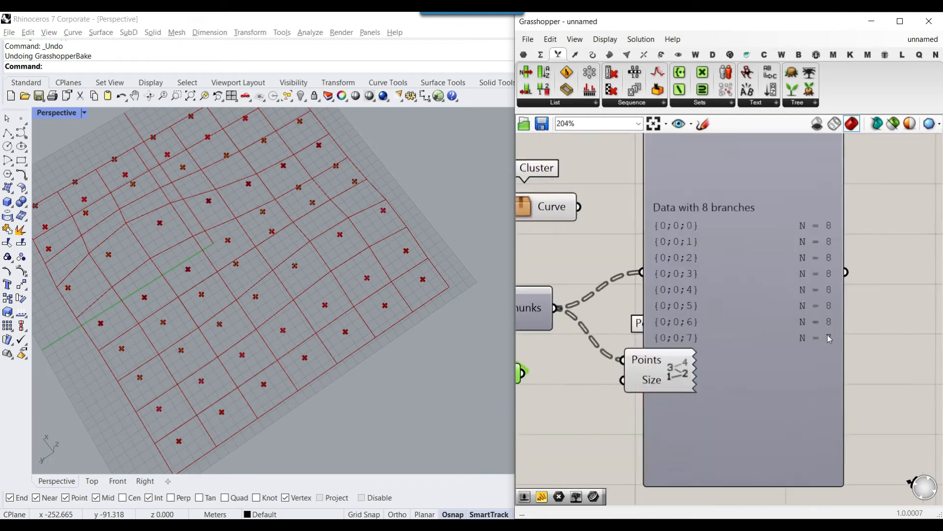
scroll(828, 339, down, 1)
- Bake the Point List's number dots, check the point order along the rows, and undo the bake
right_drag(661, 363, 655, 352)
right_click(665, 353)
click(701, 401)
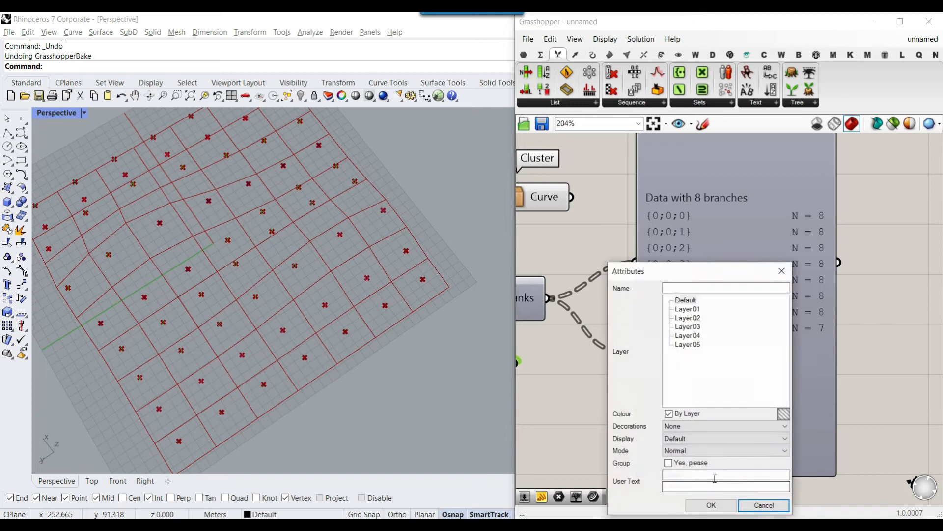
click(712, 505)
right_drag(424, 334, 426, 277)
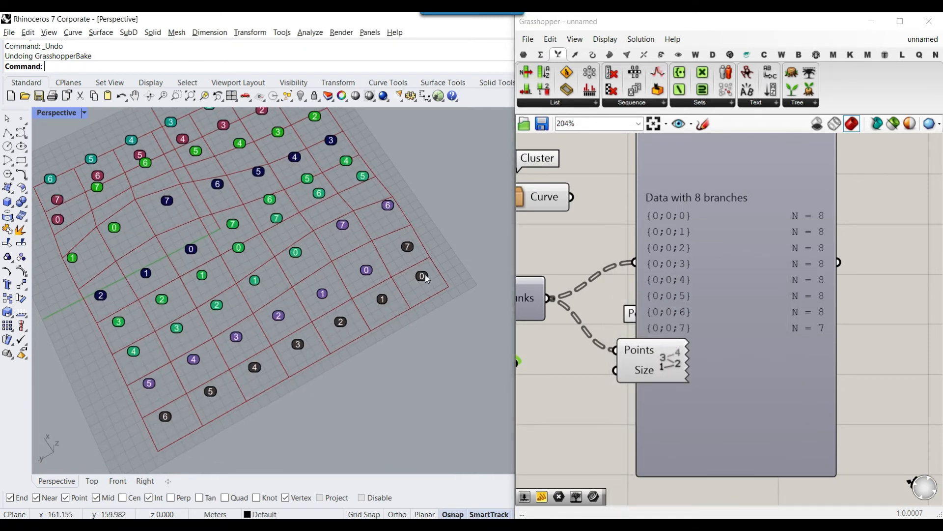
scroll(383, 265, up, 3)
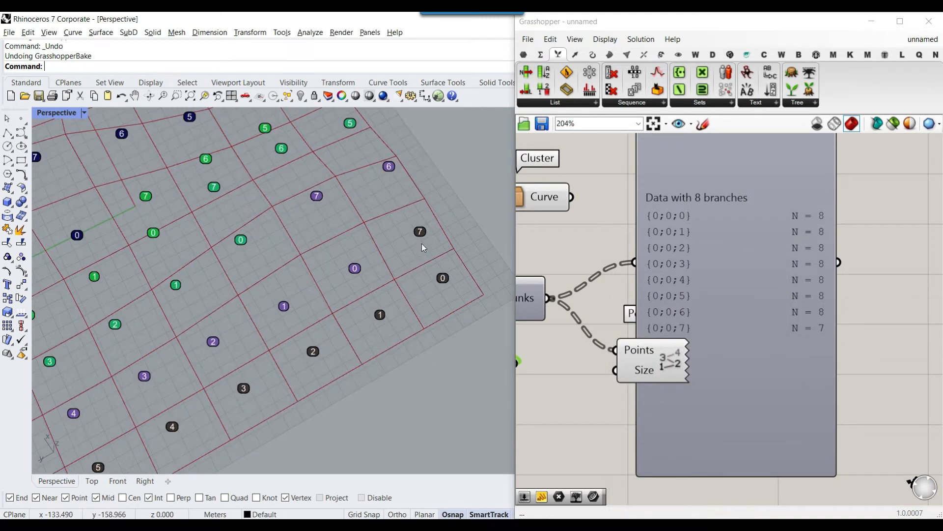
scroll(371, 293, down, 5)
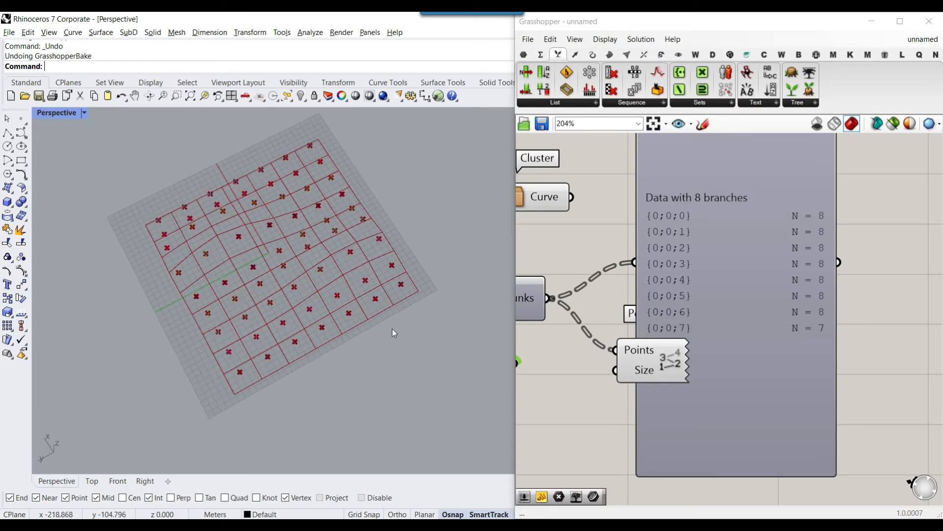
- Set the V Count number slider to 5
right_drag(626, 339, 792, 329)
scroll(793, 328, down, 5)
right_drag(638, 323, 818, 323)
scroll(818, 324, down, 3)
scroll(633, 275, up, 8)
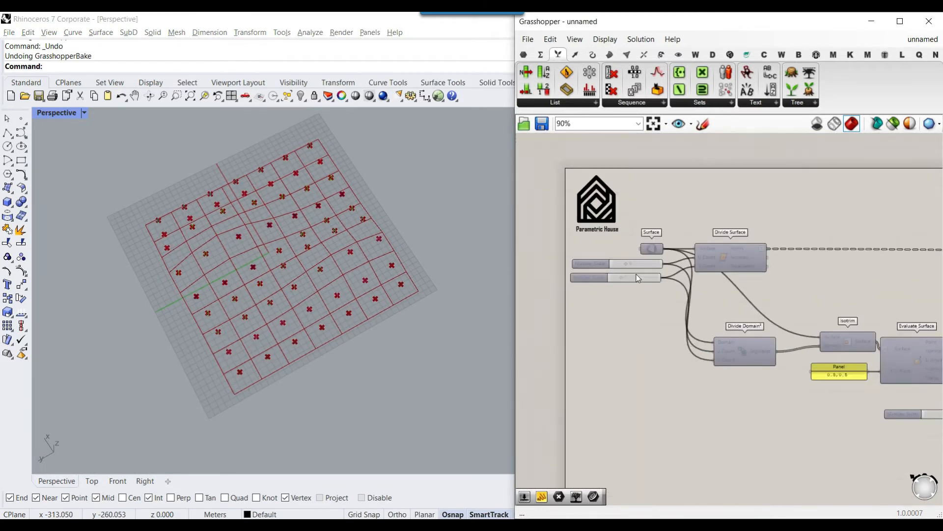
mouse_move(629, 279)
mouse_down()
mouse_move(639, 280)
mouse_move(620, 285)
mouse_up()
- Connect the V Count slider to Partition List's Size input so it replaces the separate size slider
right_drag(734, 296, 721, 294)
scroll(681, 288, down, 5)
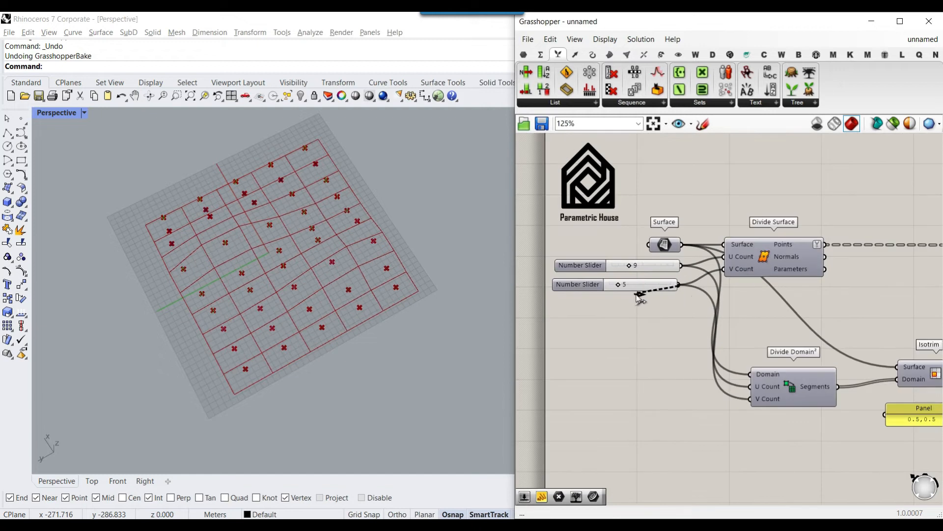
scroll(688, 301, down, 2)
scroll(772, 329, up, 5)
drag(689, 303, 753, 276)
- Simplify Partition List's Chunks output, move the Point List away from the Param Viewer, and check the branch paths
right_drag(834, 289, 682, 312)
scroll(682, 312, up, 2)
right_click(623, 276)
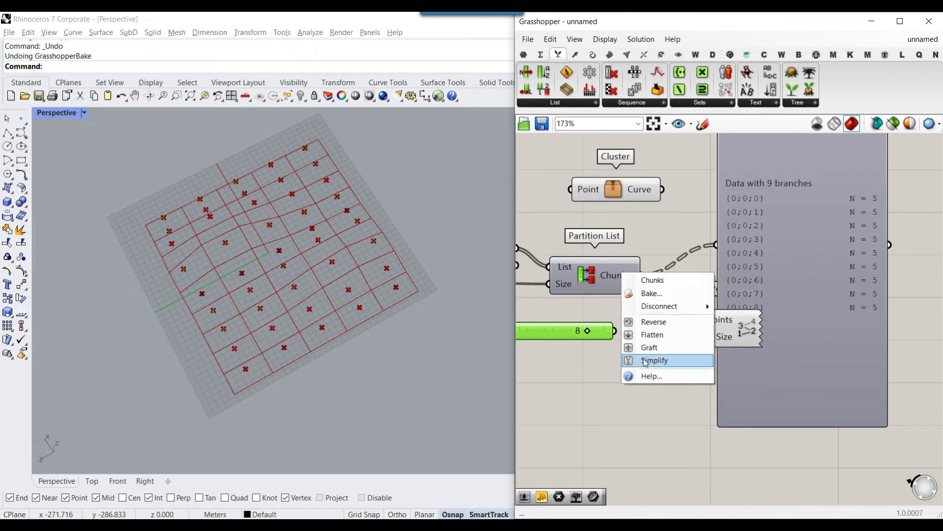
click(653, 359)
click(746, 324)
drag(745, 322, 698, 350)
scroll(825, 242, up, 2)
right_drag(828, 246, 768, 254)
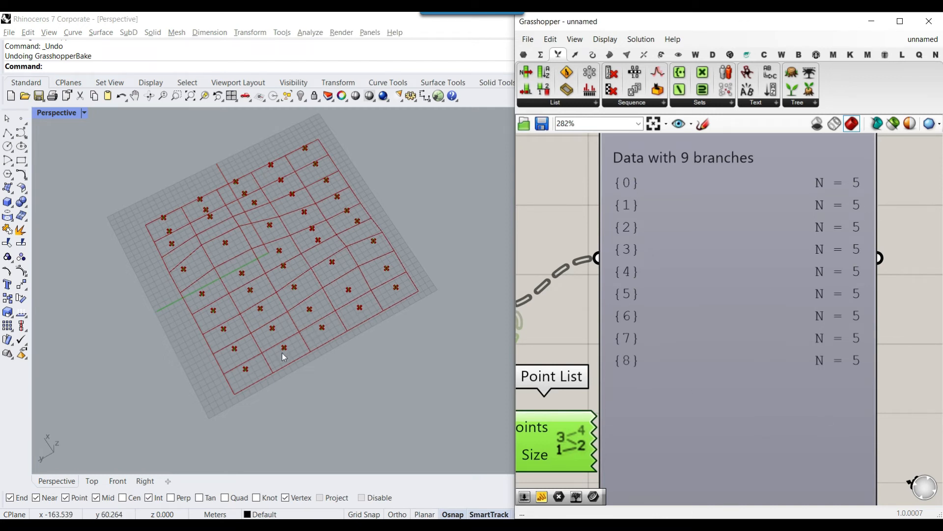
- Bake the Point List's numbers to check the row numbering at V Count 5, and undo the bake
right_drag(560, 403, 605, 317)
right_click(611, 353)
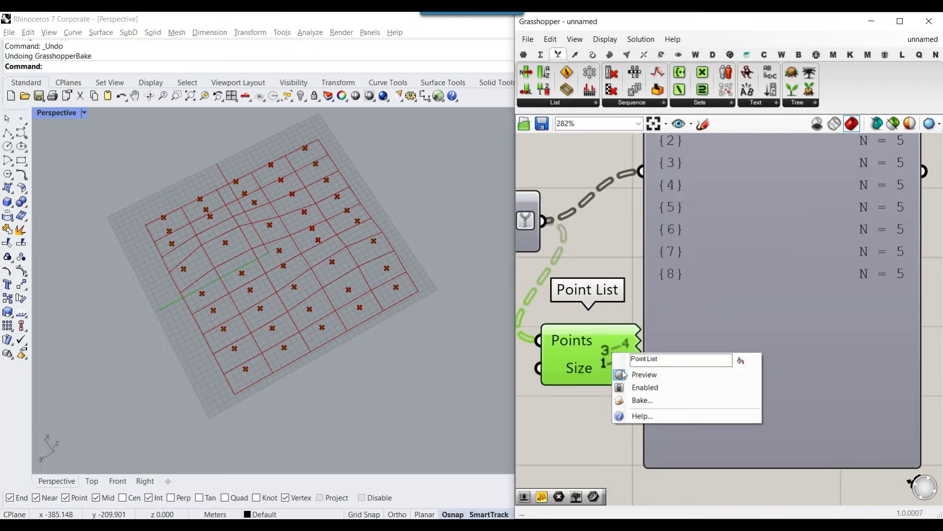
click(641, 400)
click(653, 504)
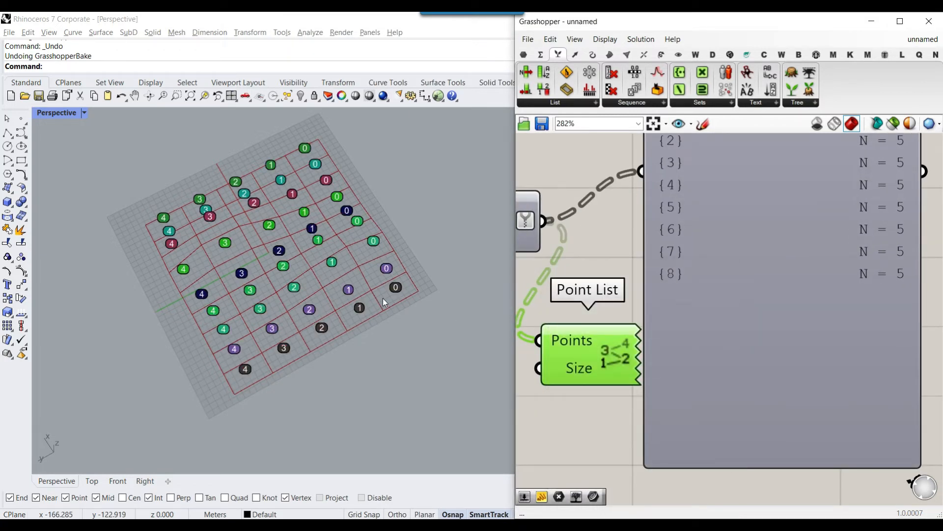
click(402, 368)
key(ctrl+z)
scroll(750, 353, down, 5)
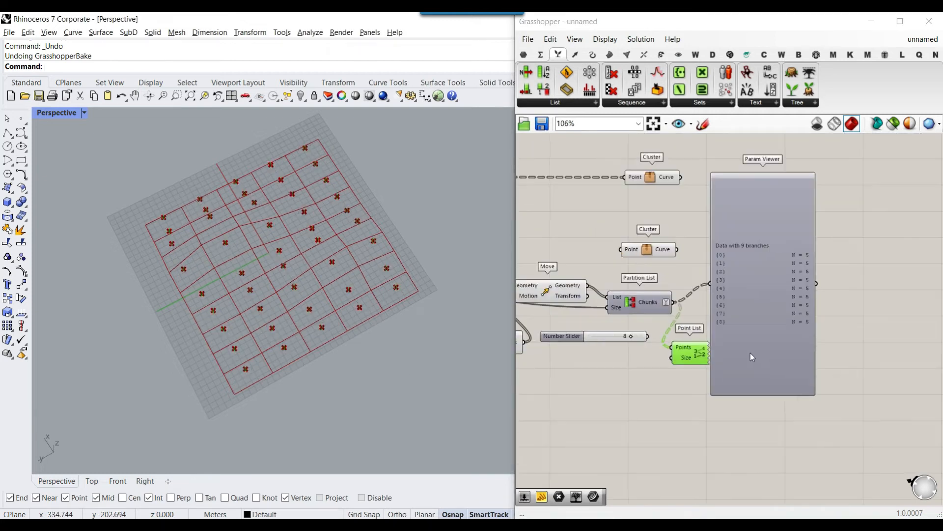
- Move the Param Viewer and Point List aside and connect Partition List's Chunks output to the lower Cluster's Point input
drag(750, 352, 803, 349)
scroll(685, 325, up, 3)
drag(690, 378, 754, 354)
scroll(695, 364, down, 4)
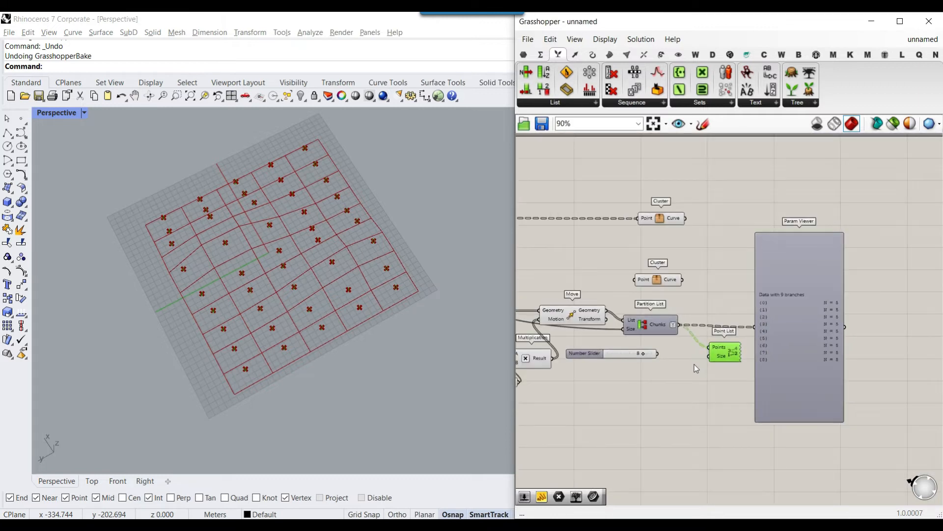
scroll(654, 280, up, 3)
drag(655, 282, 714, 295)
- Delete the Point List, the Param Viewer and the unconnected Number Slider with value 8
click(777, 398)
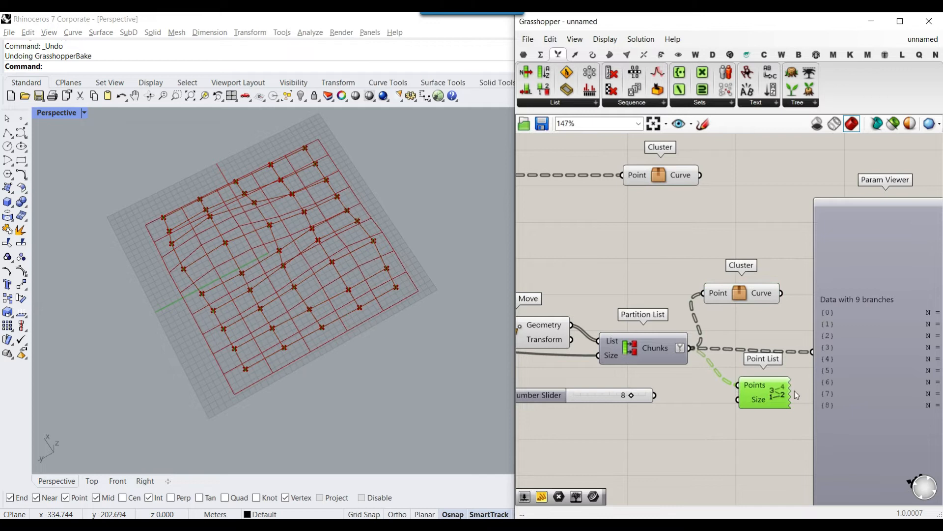
key(Delete)
click(825, 391)
key(Delete)
click(602, 396)
key(Delete)
scroll(676, 370, down, 4)
scroll(687, 357, up, 1)
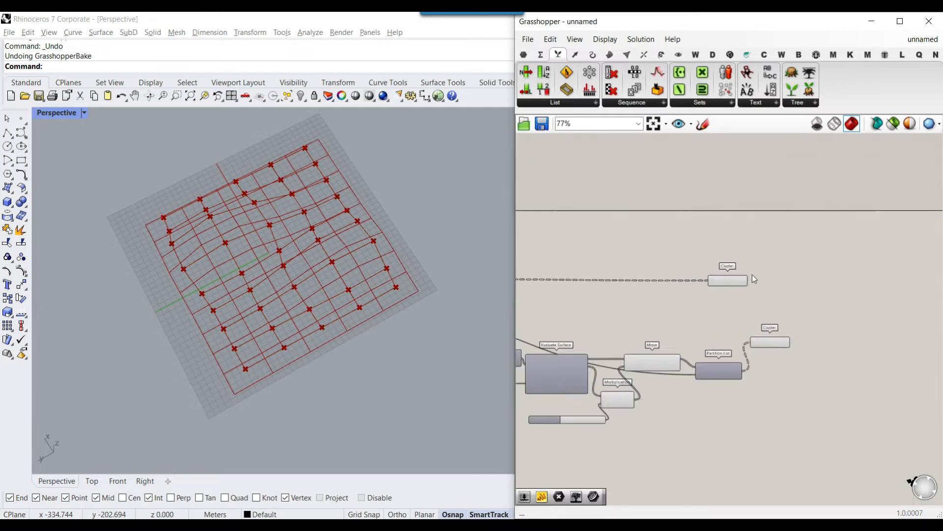
- Set the Number Slider feeding Multiplication to 24.579 to adjust the distance between the two grids
scroll(753, 279, up, 1)
click(769, 276)
right_drag(403, 295, 388, 265)
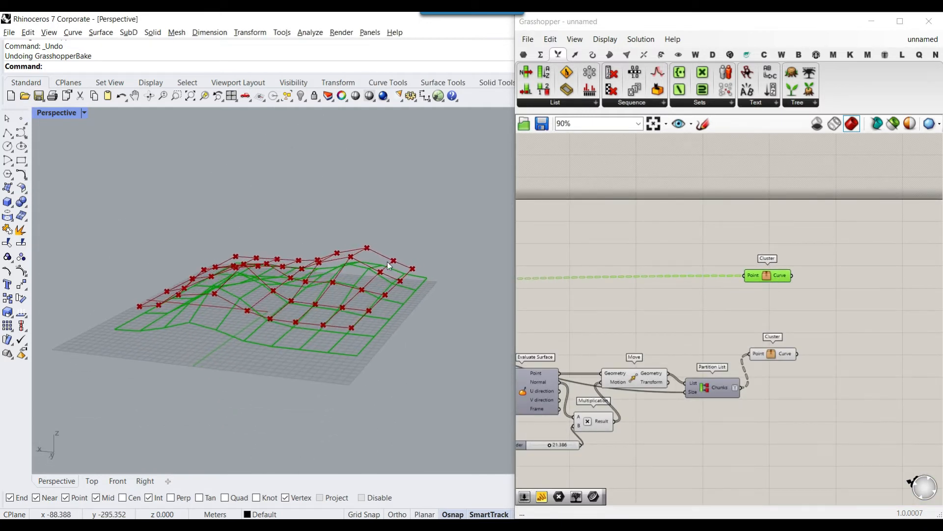
scroll(836, 328, down, 3)
scroll(768, 383, up, 6)
click(629, 376)
mouse_move(629, 374)
mouse_down()
mouse_move(651, 372)
mouse_move(623, 369)
mouse_up()
right_drag(408, 284, 324, 295)
- Hide the preview of the Move and Multiplication components so only the Cluster curves are displayed
scroll(245, 217, down, 6)
scroll(727, 311, down, 5)
right_drag(867, 312, 773, 324)
scroll(773, 322, down, 3)
drag(773, 349, 734, 290)
middle_click(739, 281)
click(744, 280)
right_drag(383, 319, 364, 277)
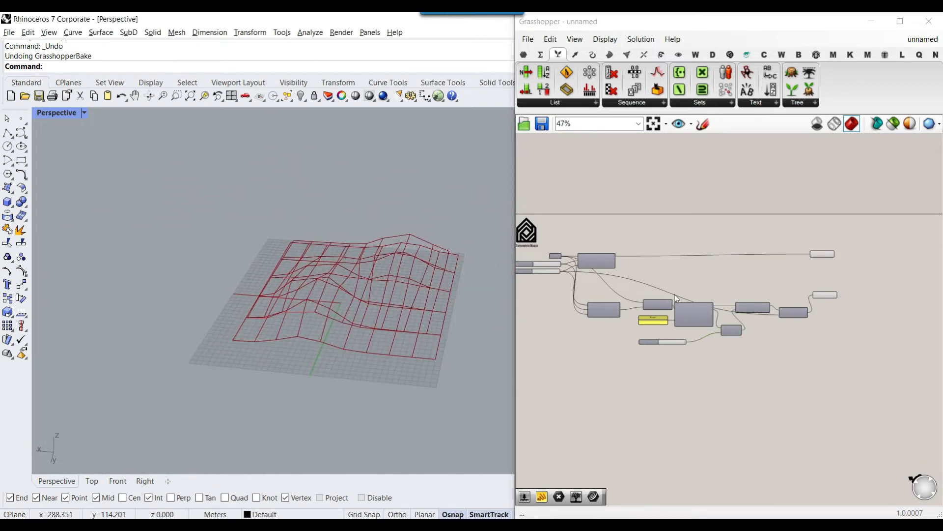
- Highlight the upper Cluster's grid and set the U Count slider to 4 and the V Count slider to 3
scroll(696, 294, up, 4)
click(724, 295)
click(715, 211)
scroll(650, 268, down, 4)
scroll(664, 244, up, 7)
scroll(585, 228, up, 2)
drag(612, 222, 591, 222)
drag(592, 258, 585, 259)
right_drag(325, 344, 309, 266)
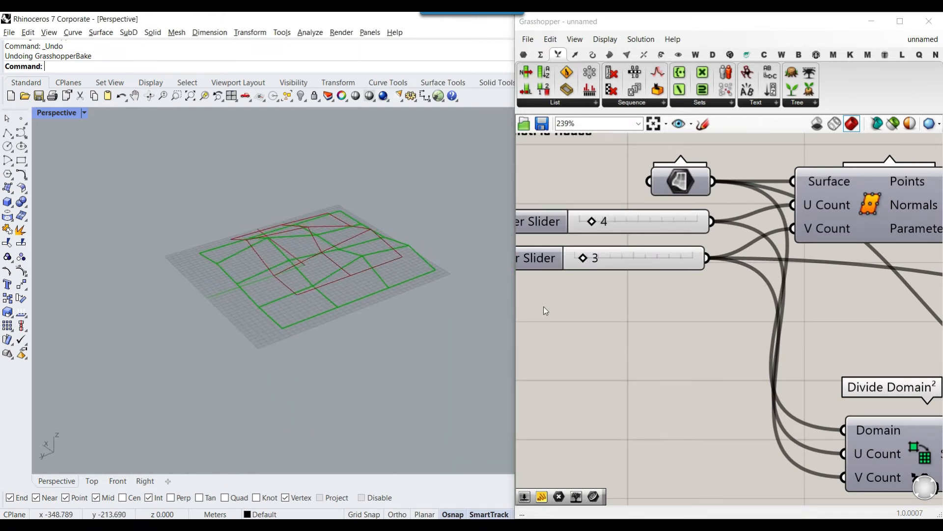
- Highlight Partition List's points in the viewport and examine their position above the surface grid cells
scroll(726, 319, down, 7)
right_drag(725, 319, 350, 265)
scroll(713, 303, up, 3)
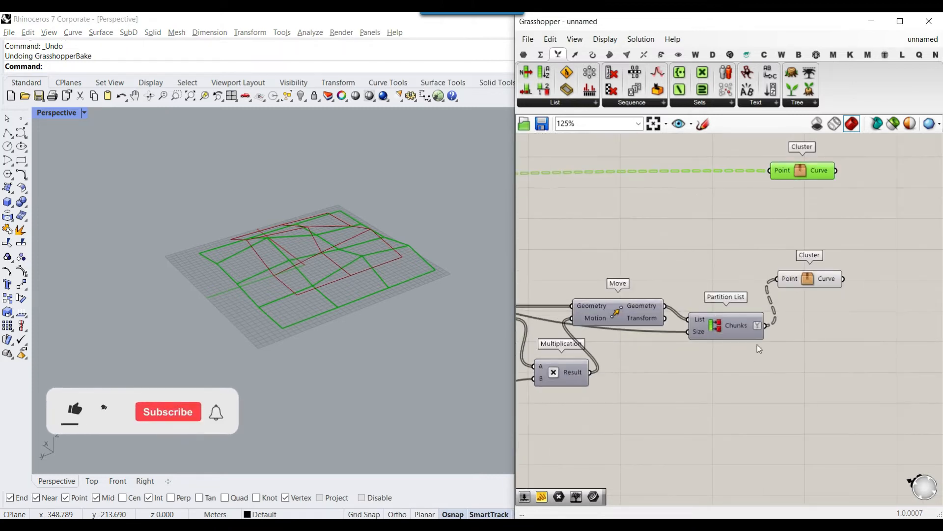
click(719, 326)
scroll(305, 312, up, 5)
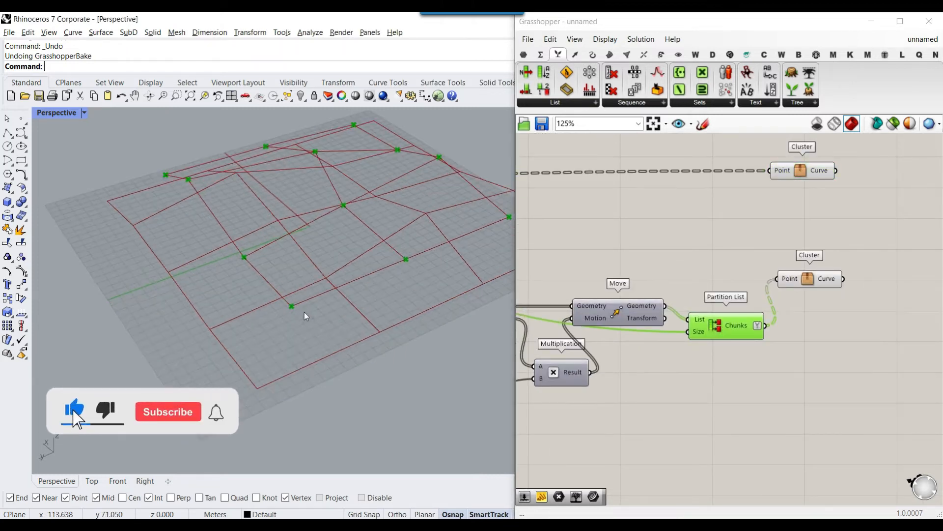
right_drag(295, 322, 262, 288)
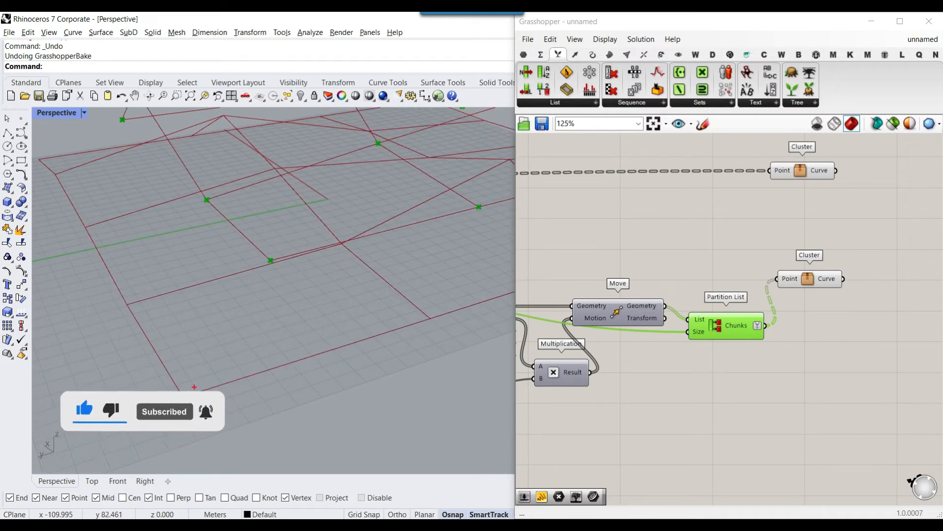
- Mark temporary lines from the nearest offset point to the four corners of its surface cell
shift+drag(179, 399, 271, 261)
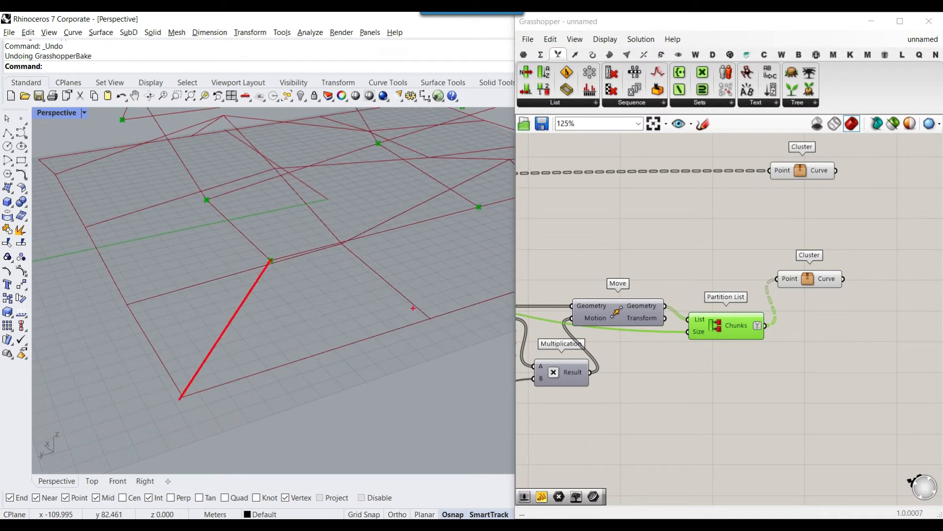
shift+drag(429, 316, 271, 258)
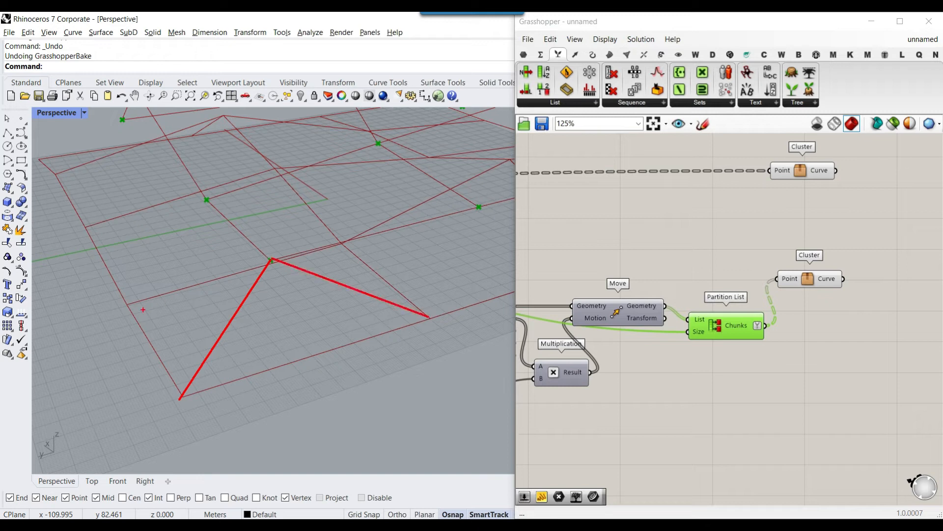
shift+drag(175, 292, 271, 258)
shift+drag(340, 245, 271, 258)
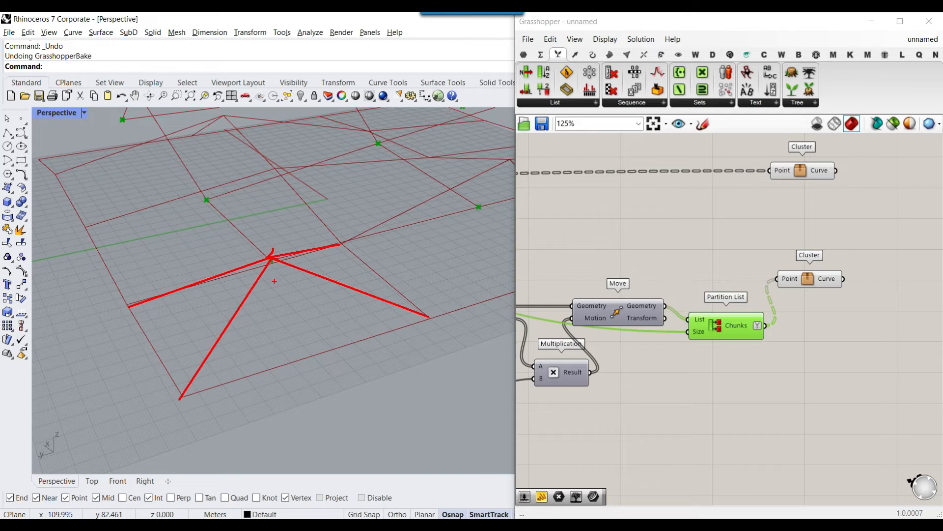
- Bake the Isotrim component's subdivided surfaces into the viewport
mouse_move(249, 303)
right_down()
mouse_move(274, 265)
mouse_move(240, 274)
mouse_move(252, 294)
mouse_move(340, 241)
right_up()
scroll(803, 344, down, 3)
scroll(663, 359, up, 3)
right_drag(658, 362, 719, 359)
scroll(719, 358, down, 3)
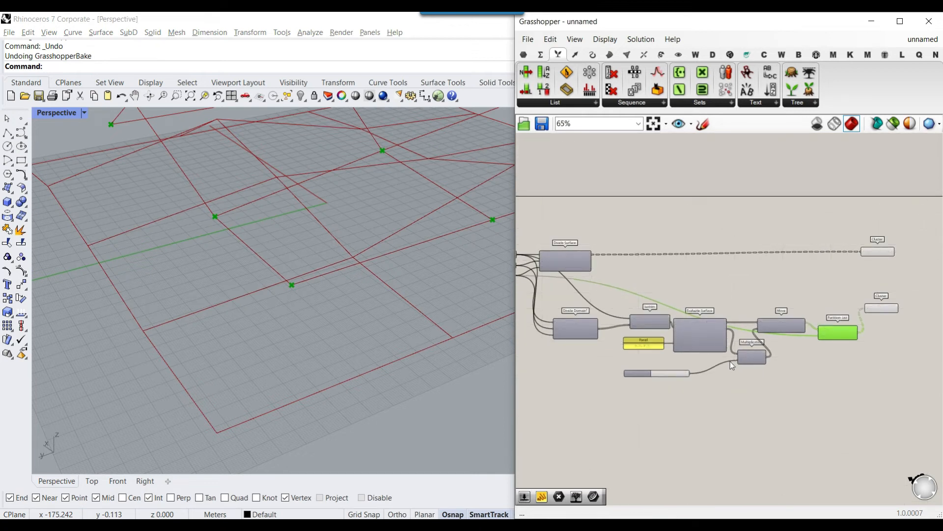
scroll(778, 356, down, 3)
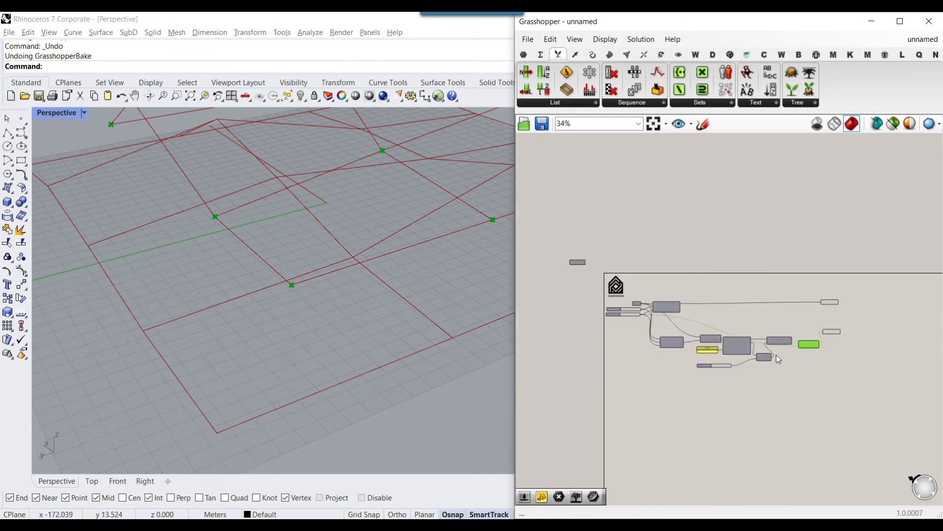
scroll(329, 299, up, 3)
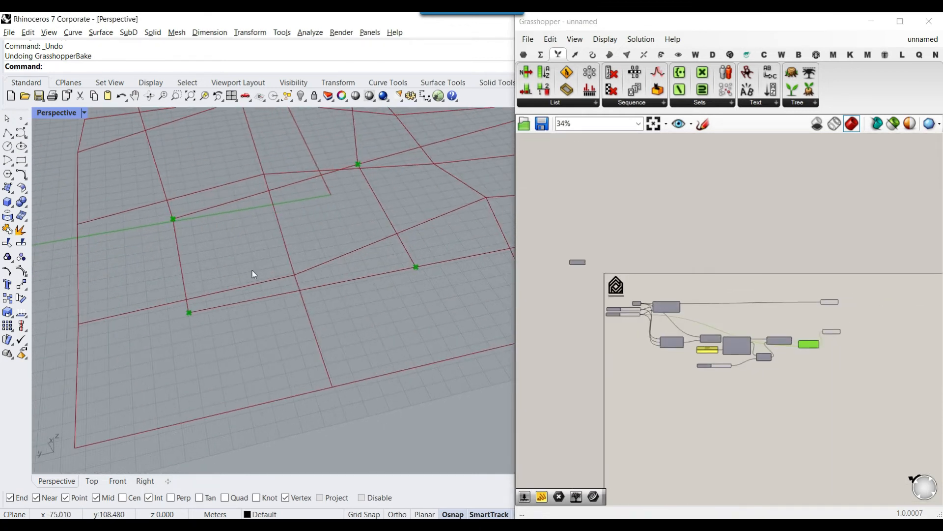
scroll(691, 338, up, 5)
right_click(688, 307)
click(707, 396)
click(709, 437)
- Select individual baked surface patches to inspect them, deselect them, and undo the bake
click(251, 388)
click(367, 316)
key(Escape)
scroll(295, 356, up, 3)
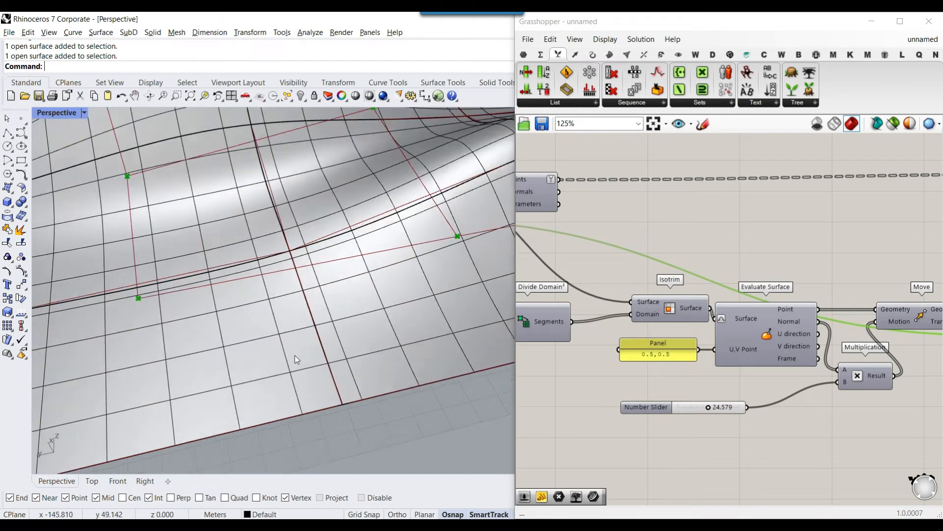
key(ctrl+z)
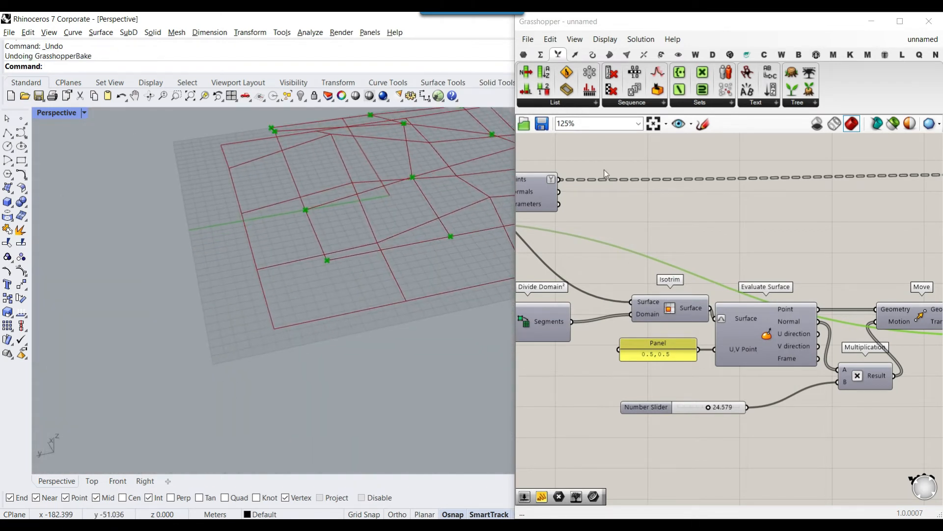
- Add a Deconstruct Brep component below Evaluate Surface and connect Isotrim's Surface output to its Brep input
scroll(678, 264, up, 3)
right_drag(678, 264, 594, 219)
click(609, 54)
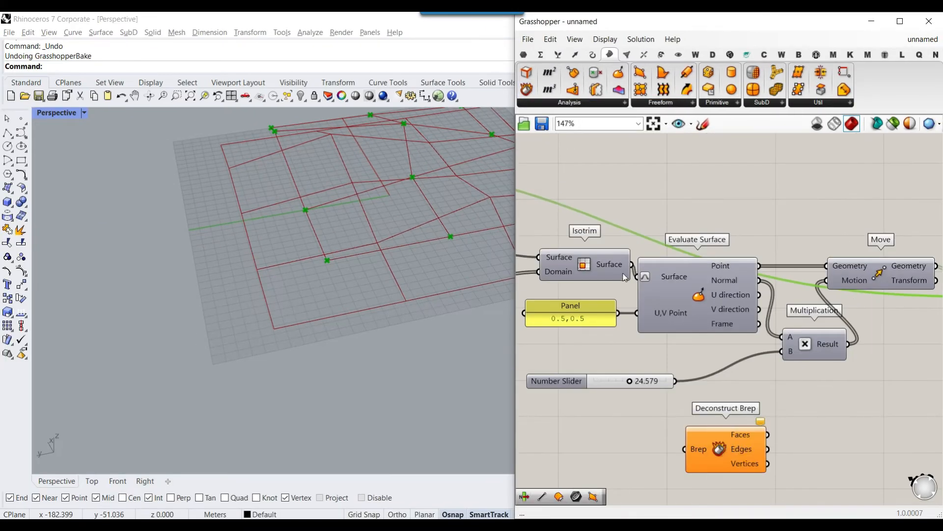
drag(633, 263, 686, 449)
scroll(690, 452, up, 5)
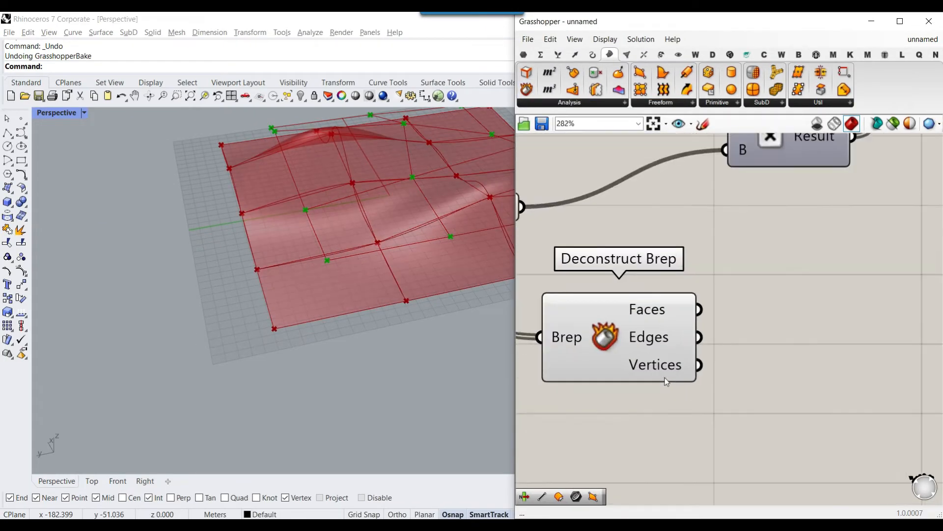
- Simplify Deconstruct Brep's Vertices output and check its branch list
mouse_move(654, 311)
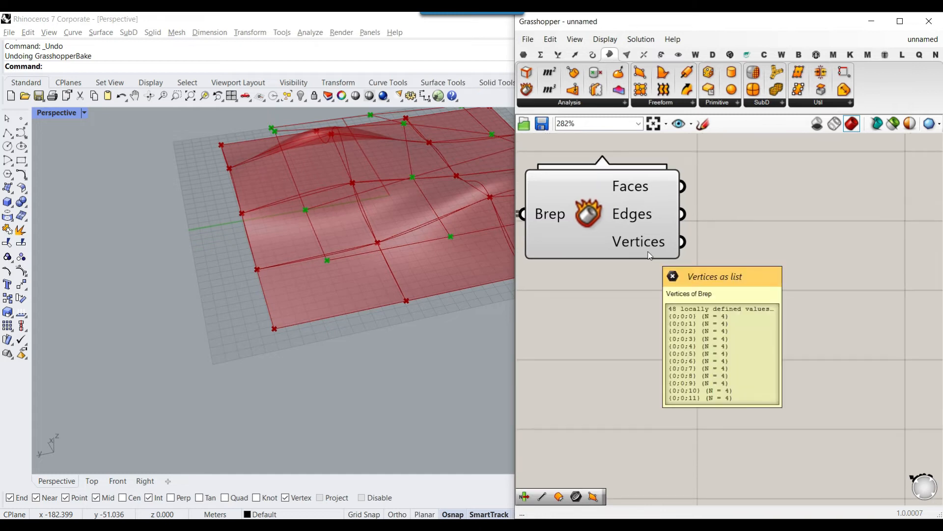
scroll(651, 258, up, 3)
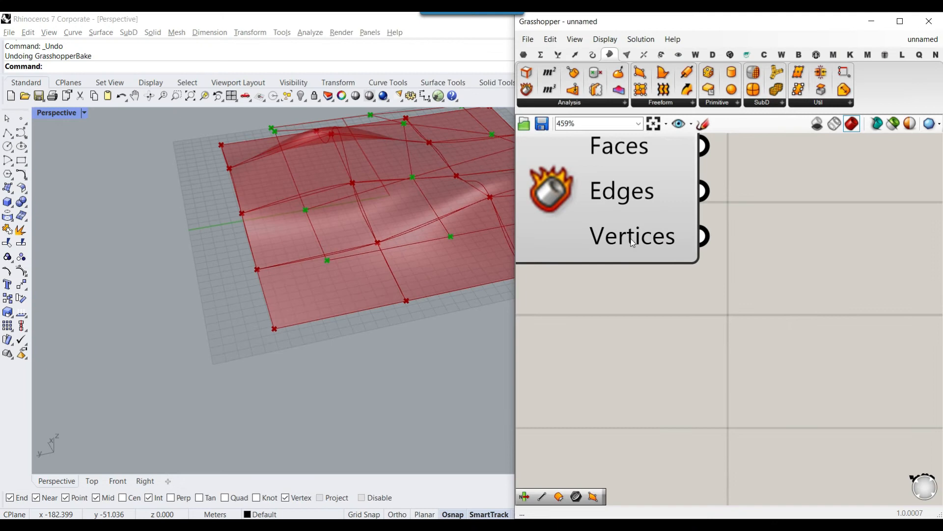
right_click(620, 231)
click(658, 349)
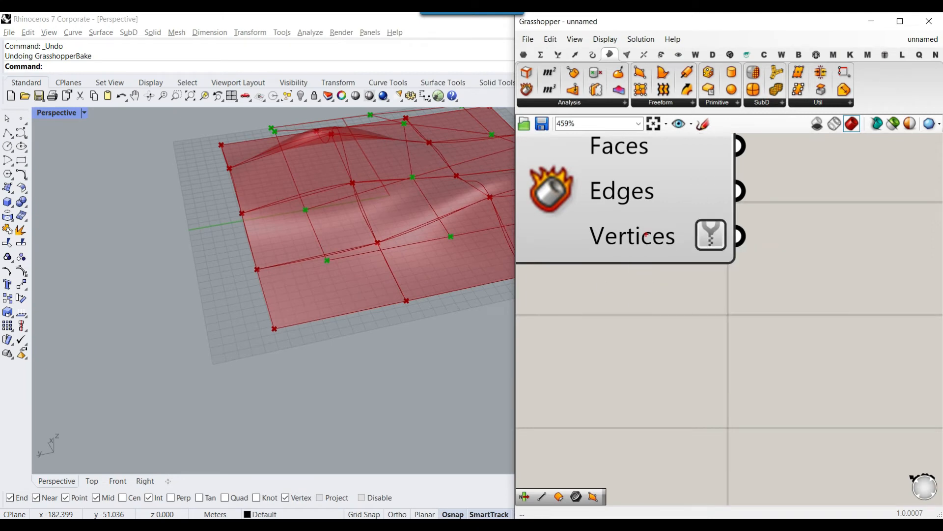
mouse_move(648, 239)
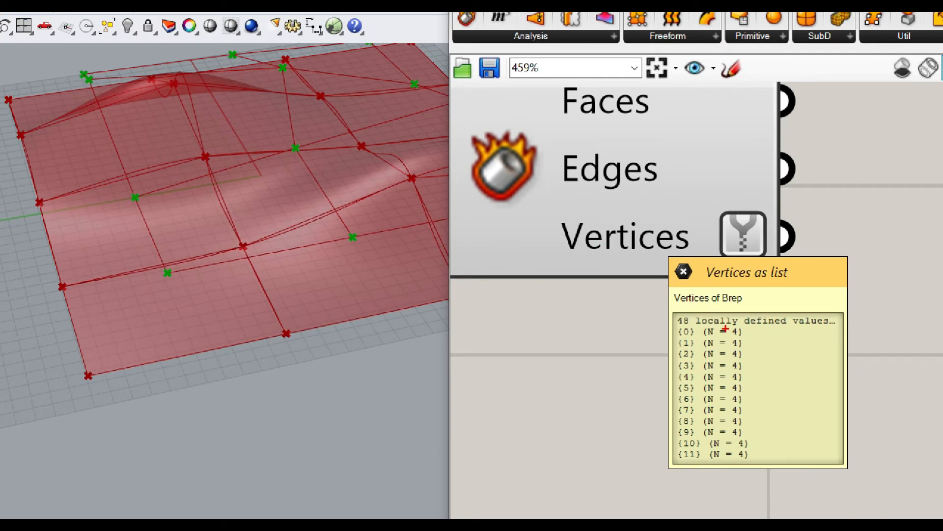
mouse_move(688, 318)
mouse_down()
mouse_move(668, 331)
mouse_move(671, 452)
mouse_move(706, 462)
mouse_move(693, 316)
mouse_up()
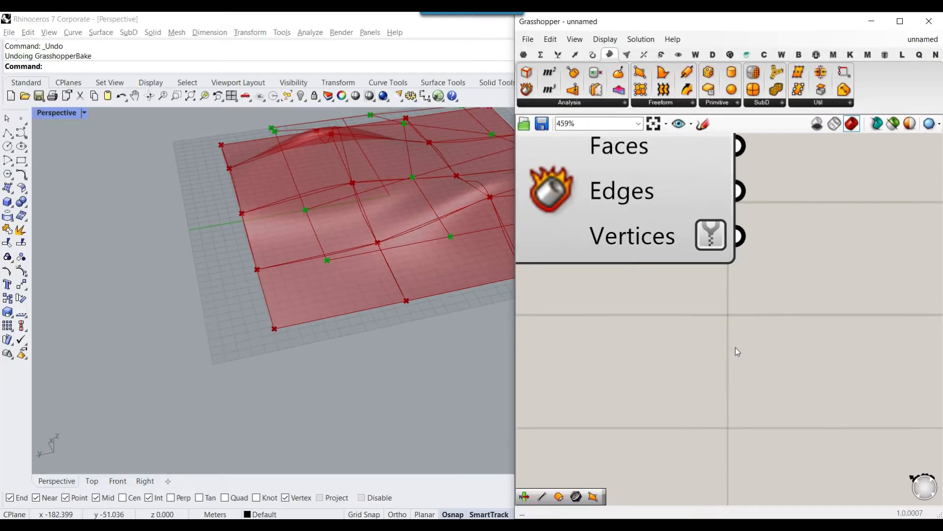
- Add a Line component beside Deconstruct Brep and connect the Vertices output to its Start Point input
scroll(757, 404, down, 4)
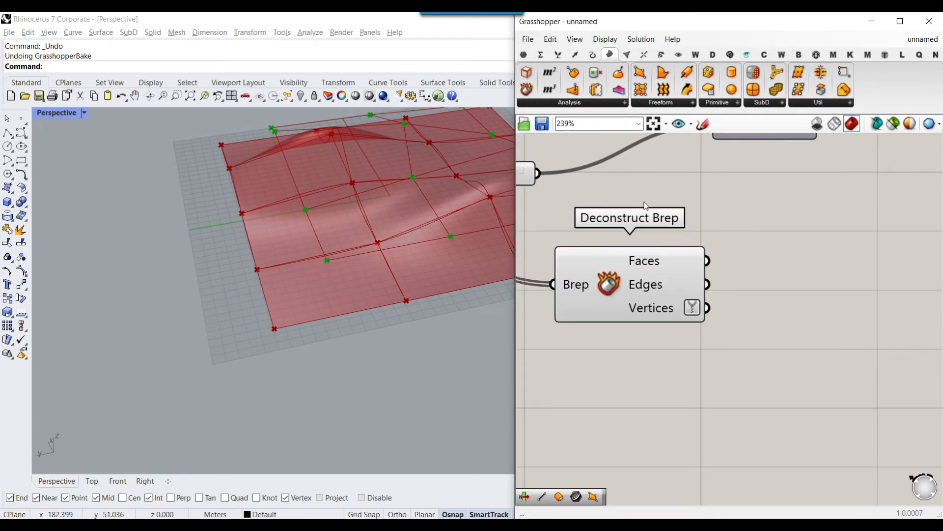
scroll(688, 269, down, 4)
right_drag(688, 269, 679, 284)
click(593, 55)
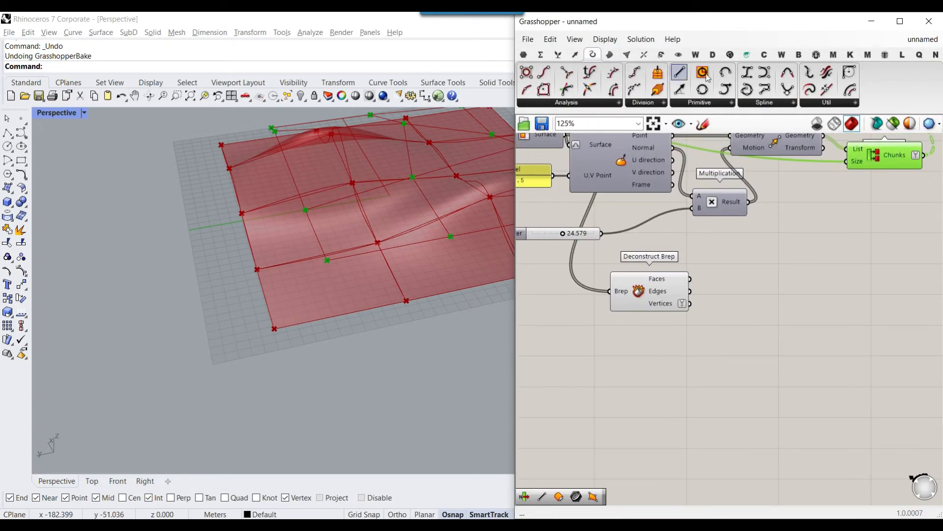
click(681, 73)
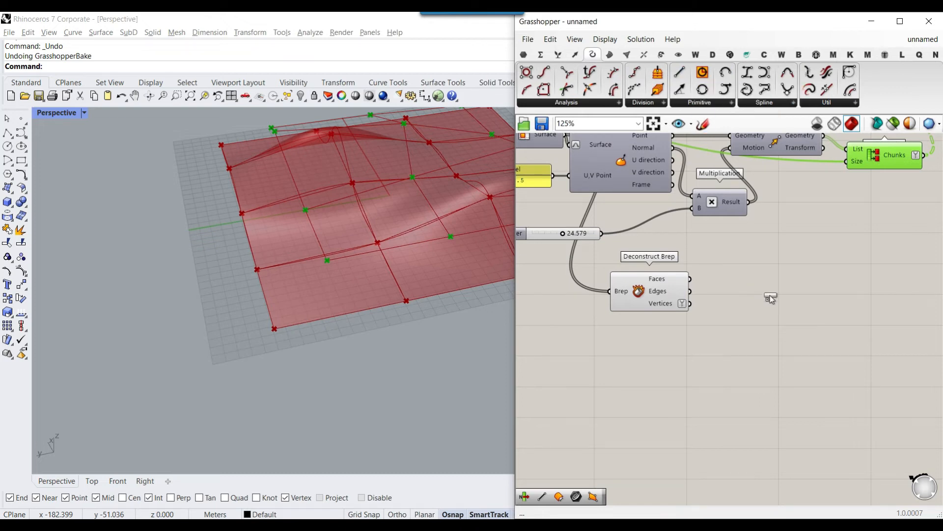
click(771, 297)
scroll(699, 288, up, 2)
click(634, 305)
drag(685, 309, 743, 290)
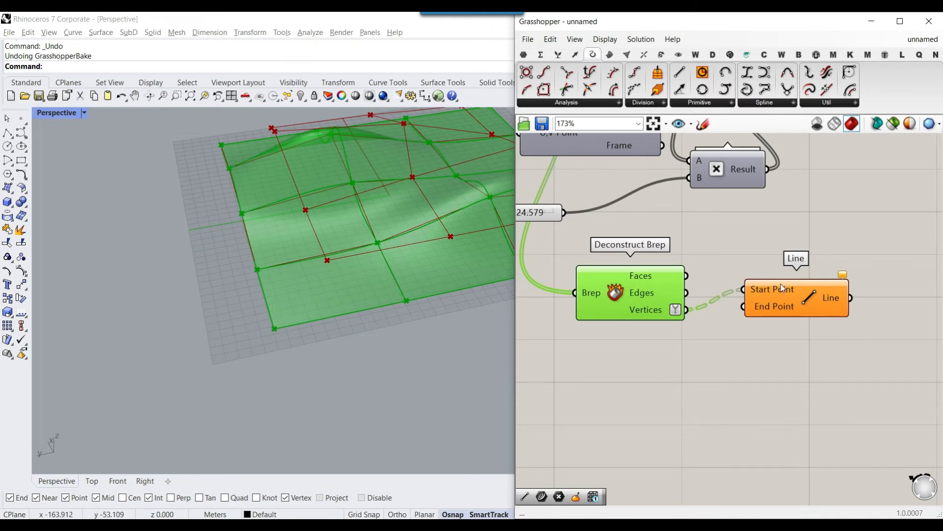
- Add a Point parameter above the Line component and feed it from Move's Geometry output
scroll(781, 284, down, 3)
click(786, 320)
scroll(779, 220, up, 2)
right_drag(815, 210, 777, 219)
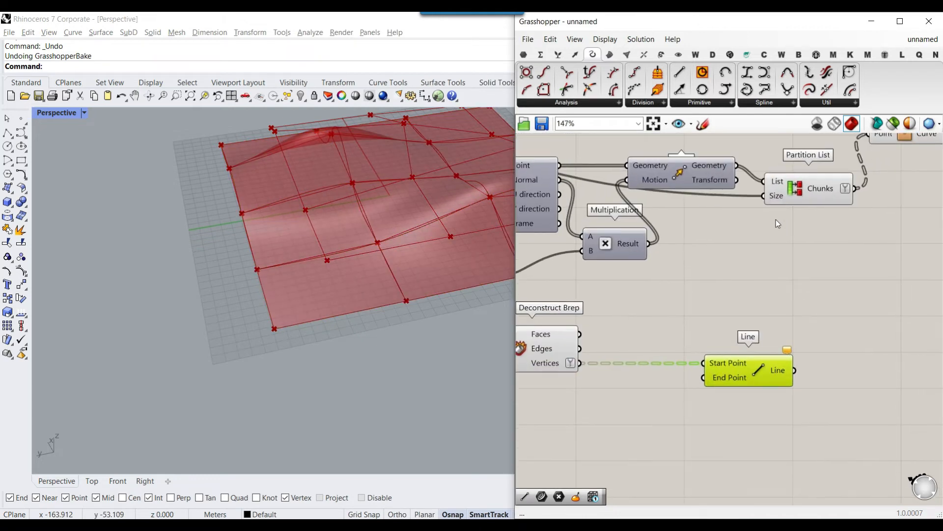
right_click(676, 170)
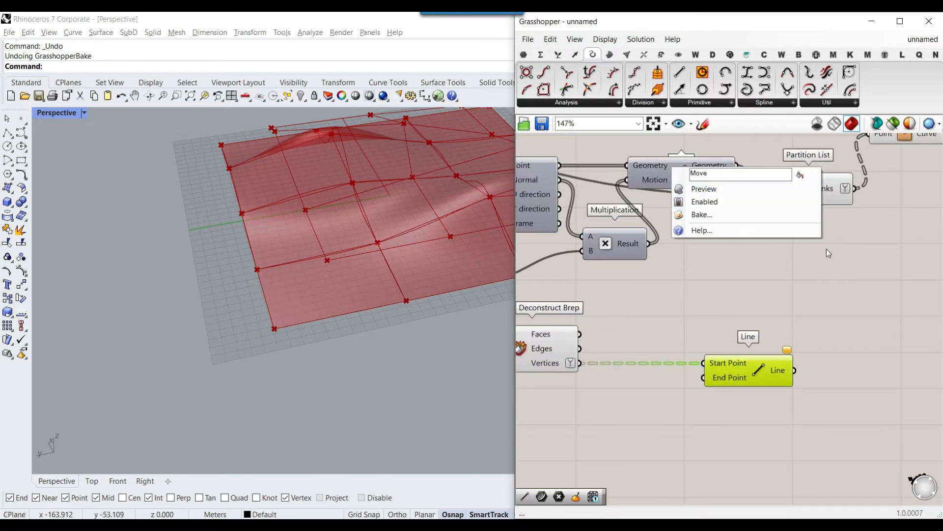
scroll(823, 236, up, 1)
click(818, 219)
click(525, 54)
click(527, 89)
scroll(737, 203, up, 2)
click(756, 238)
drag(707, 163, 704, 331)
scroll(726, 266, down, 4)
click(721, 252)
scroll(703, 344, up, 3)
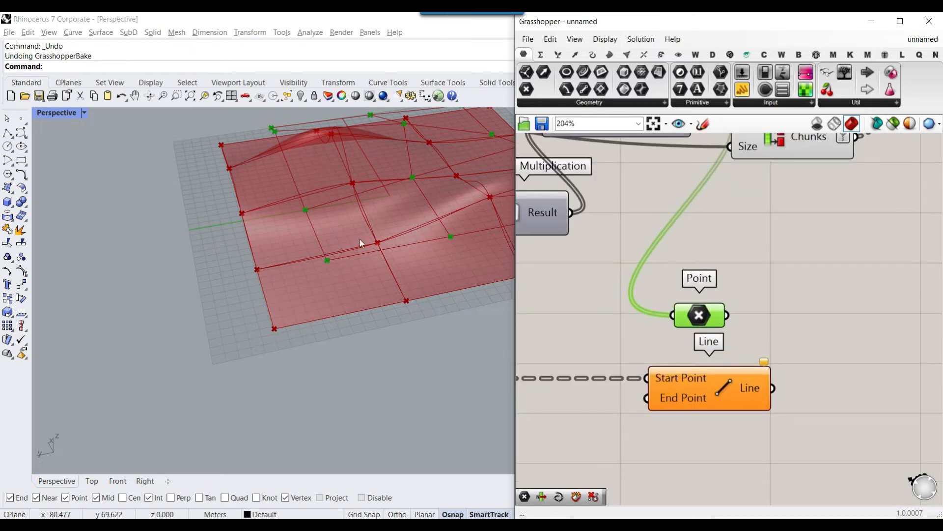
- Connect the Point parameter to Line's End Point input and arrange it in line ahead of the Line component
drag(719, 388, 827, 388)
drag(726, 316, 752, 402)
scroll(291, 319, down, 5)
mouse_move(291, 319)
right_down()
mouse_move(396, 272)
mouse_move(360, 222)
mouse_move(339, 246)
mouse_move(305, 255)
right_up()
scroll(339, 245, up, 3)
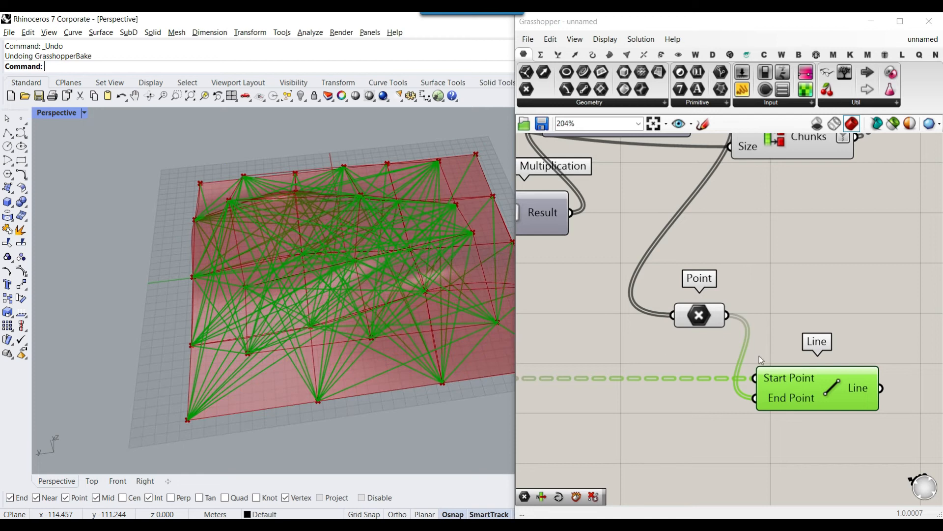
drag(710, 317, 677, 400)
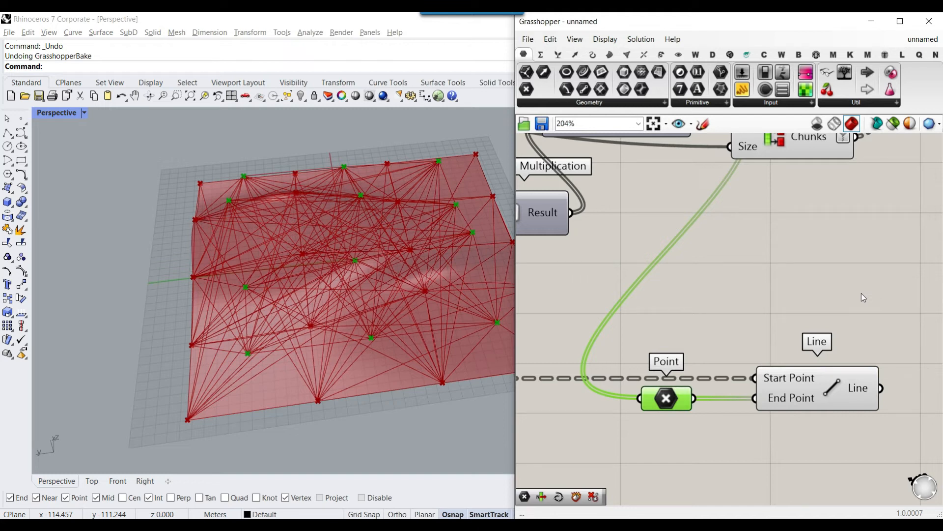
- Set both the U count and V count number sliders to 2
right_drag(737, 361, 670, 248)
mouse_move(710, 271)
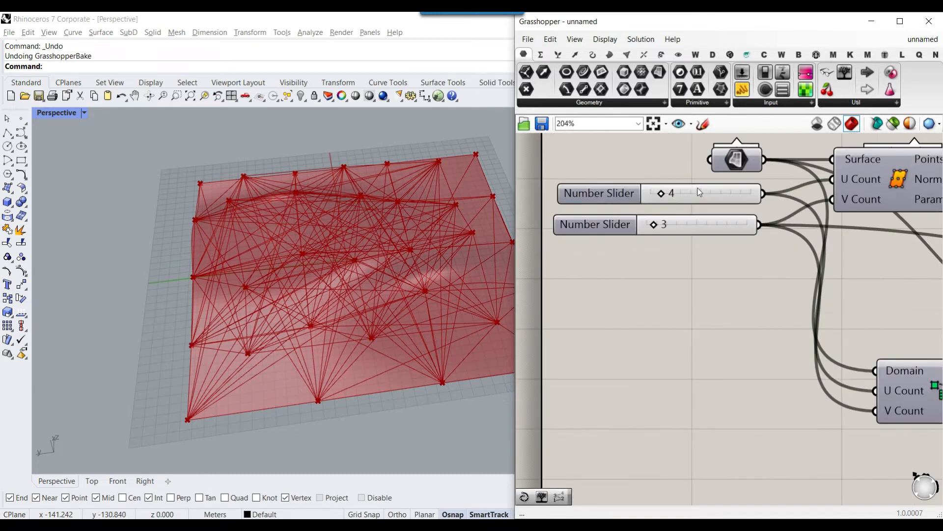
click(698, 189)
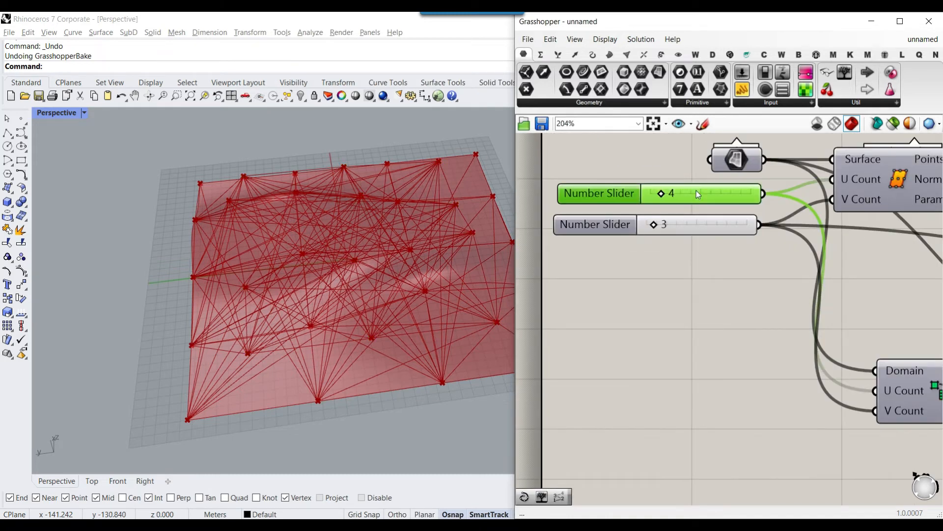
double_click(697, 191)
text(2)
key(Return)
double_click(685, 222)
text(2)
key(Return)
- Compare the branch structure of the cell vertices with that of the offset points in the two Param Viewers
right_drag(286, 303, 344, 255)
scroll(774, 285, down, 5)
scroll(664, 329, up, 6)
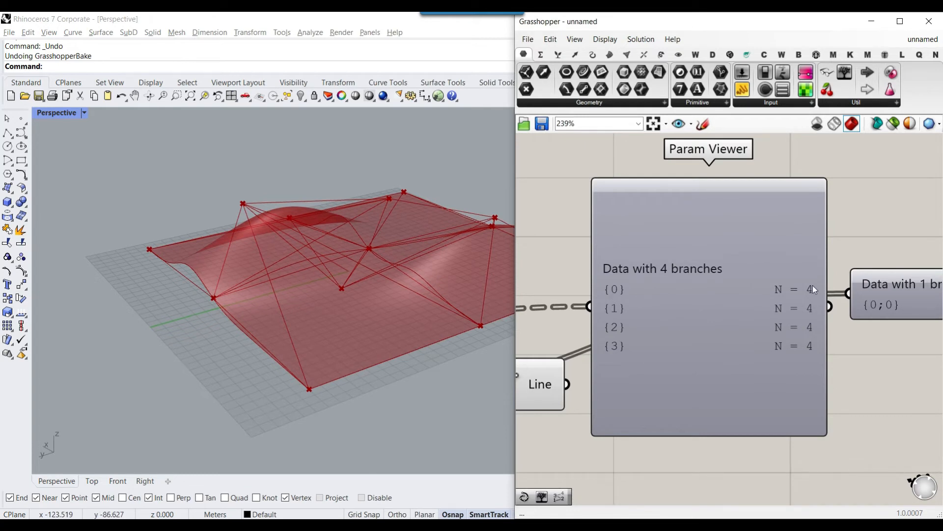
scroll(808, 301, down, 2)
scroll(800, 304, down, 1)
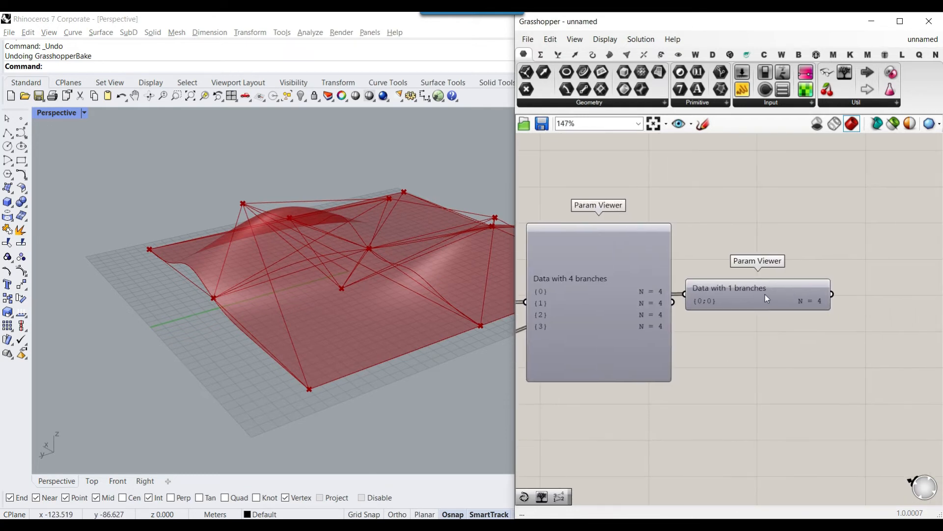
scroll(757, 297, up, 2)
drag(746, 304, 742, 315)
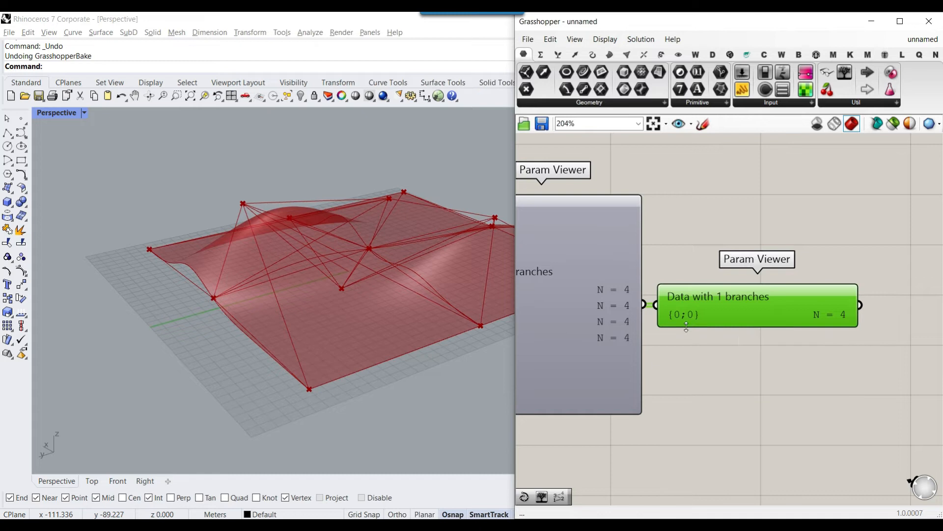
right_drag(688, 326, 783, 316)
scroll(786, 314, down, 2)
scroll(786, 313, up, 1)
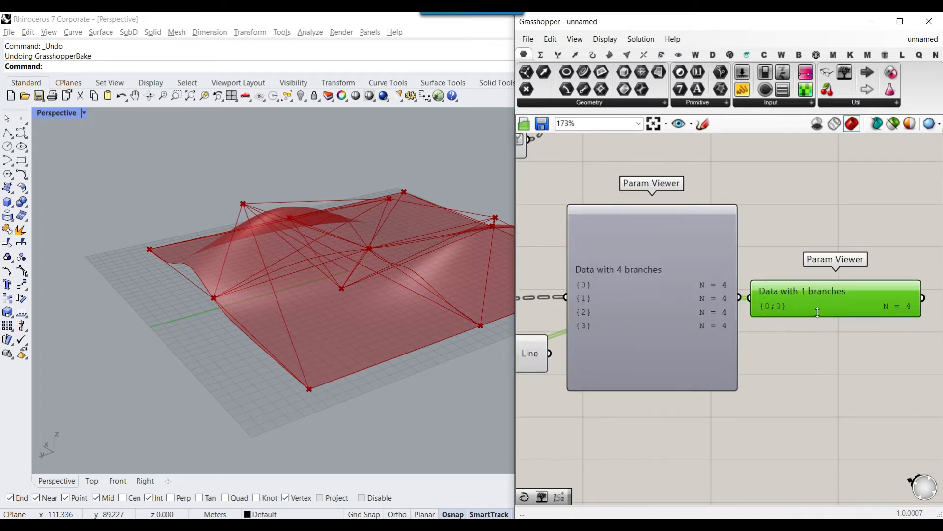
scroll(818, 313, up, 1)
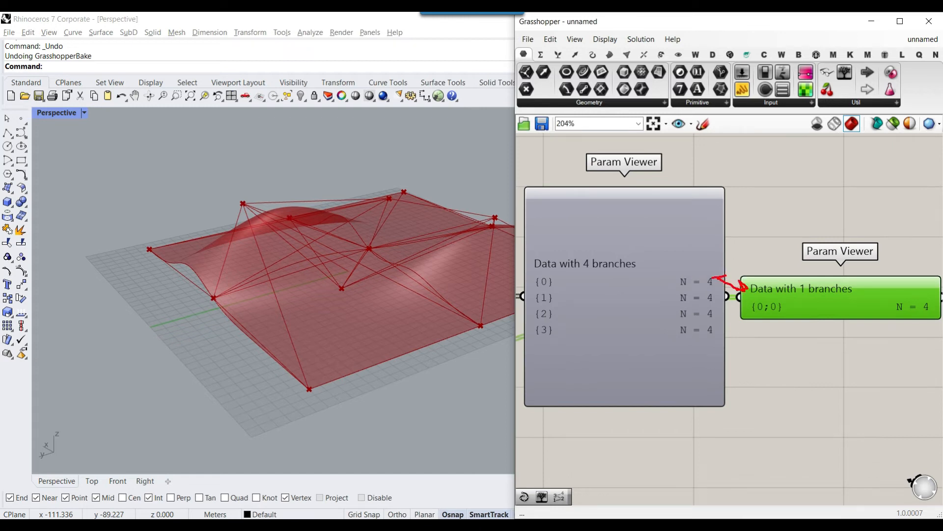
mouse_move(533, 293)
mouse_down()
mouse_move(612, 324)
mouse_move(722, 345)
mouse_move(752, 337)
mouse_move(726, 333)
mouse_up()
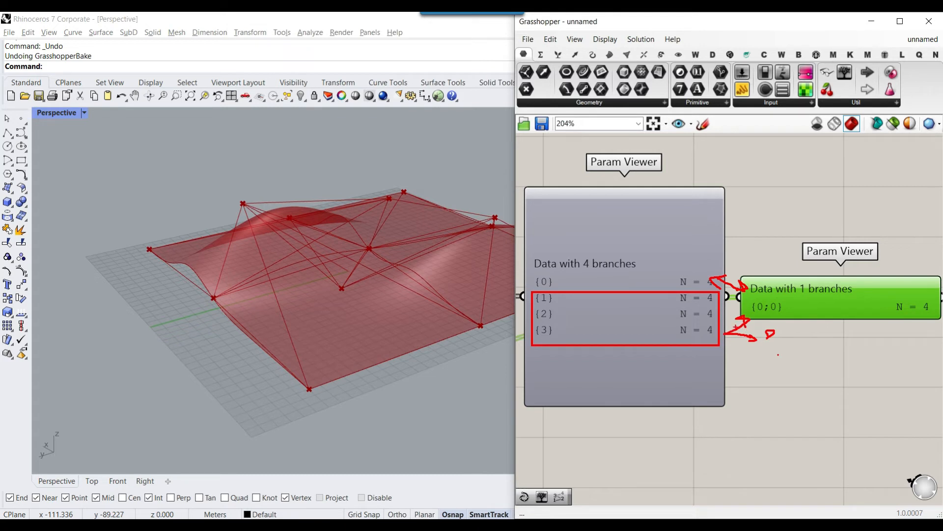
key(Escape)
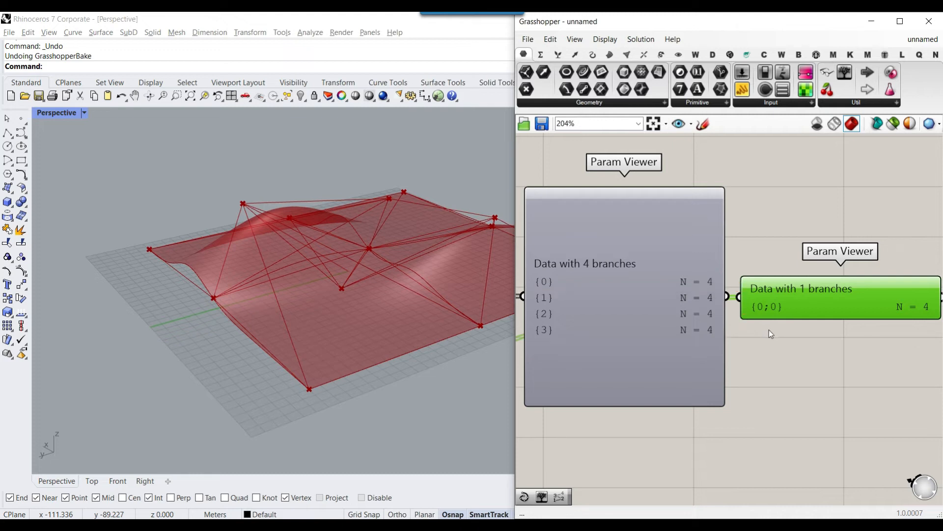
- Shift the offset points' Param Viewer upward and examine the item count per branch in the vertices' viewer
drag(778, 315, 773, 275)
mouse_move(531, 272)
ctrl+mouse_down()
mouse_move(657, 336)
mouse_move(720, 351)
ctrl+mouse_up()
key(t)
scroll(677, 272, down, 3)
text(n)
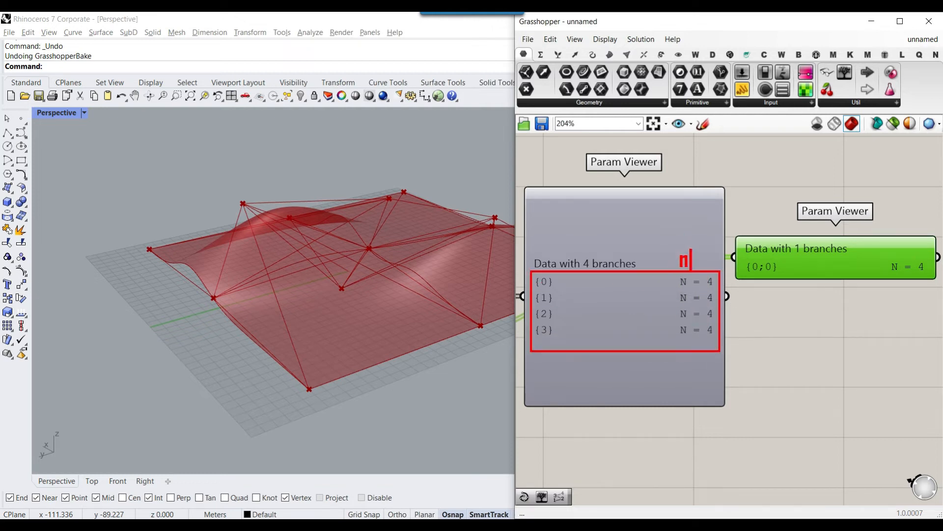
text(=1)
key(Escape)
click(898, 344)
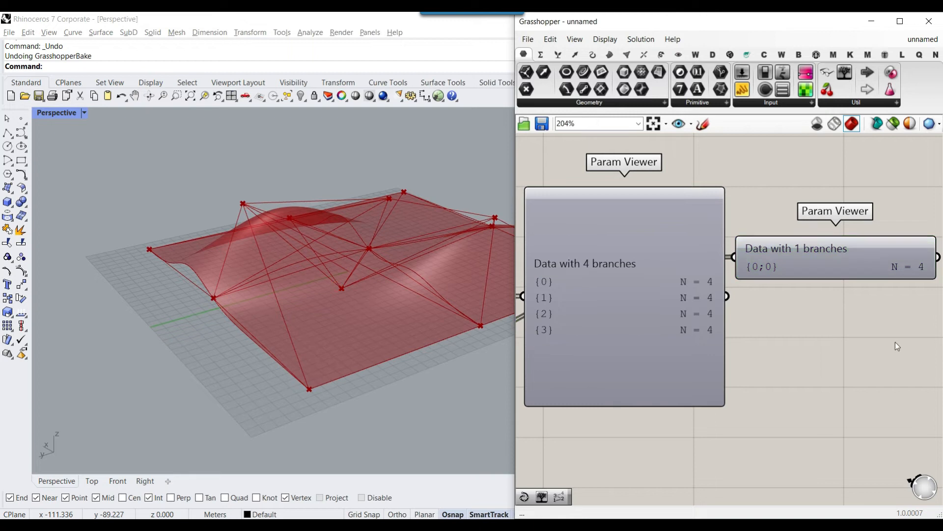
- Graft the Point parameter and move it up above the Line component
scroll(768, 274, down, 4)
scroll(540, 277, up, 2)
right_drag(556, 344, 595, 353)
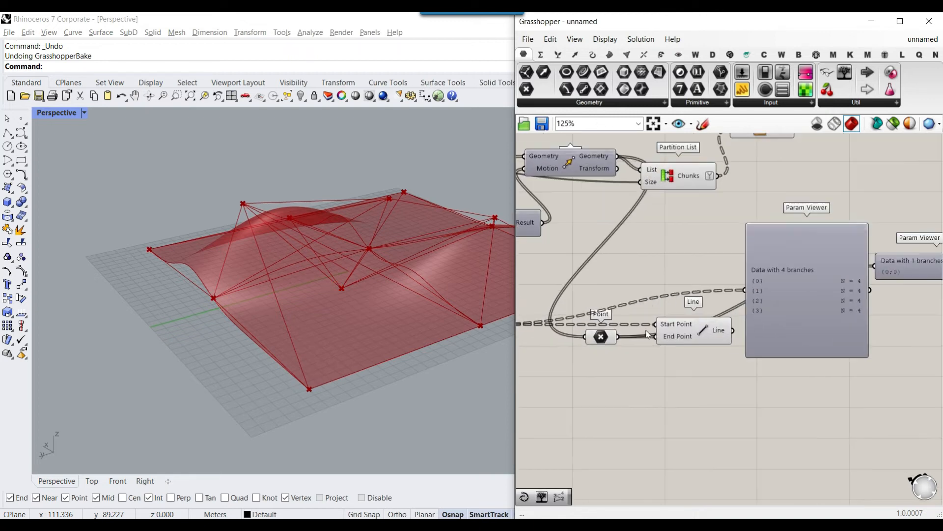
right_click(600, 337)
click(632, 386)
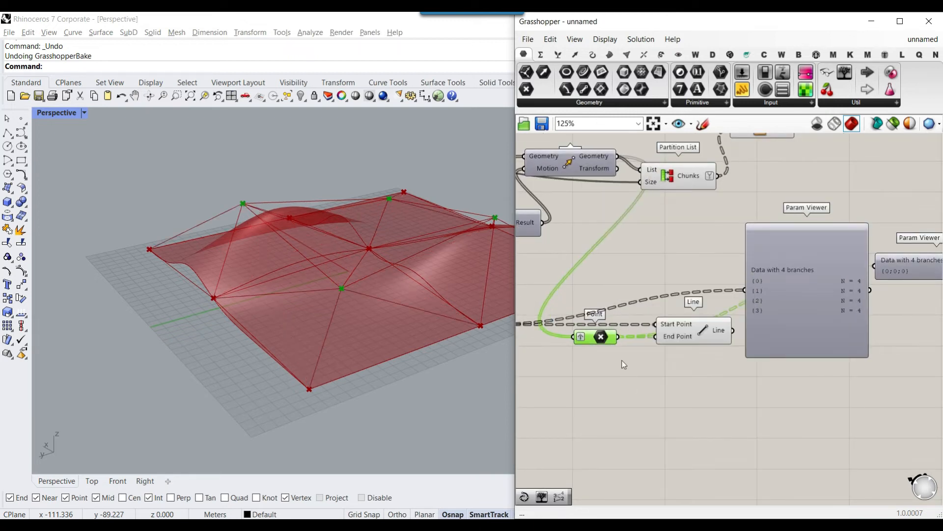
right_click(603, 337)
click(591, 339)
right_drag(350, 300, 388, 282)
drag(598, 337, 617, 270)
- Enlarge the offset points' Param Viewer, align it beside the vertices' viewer, and compare their branches
right_drag(822, 291, 744, 291)
drag(856, 278, 868, 368)
drag(868, 321, 867, 292)
right_drag(445, 303, 354, 275)
scroll(845, 289, up, 4)
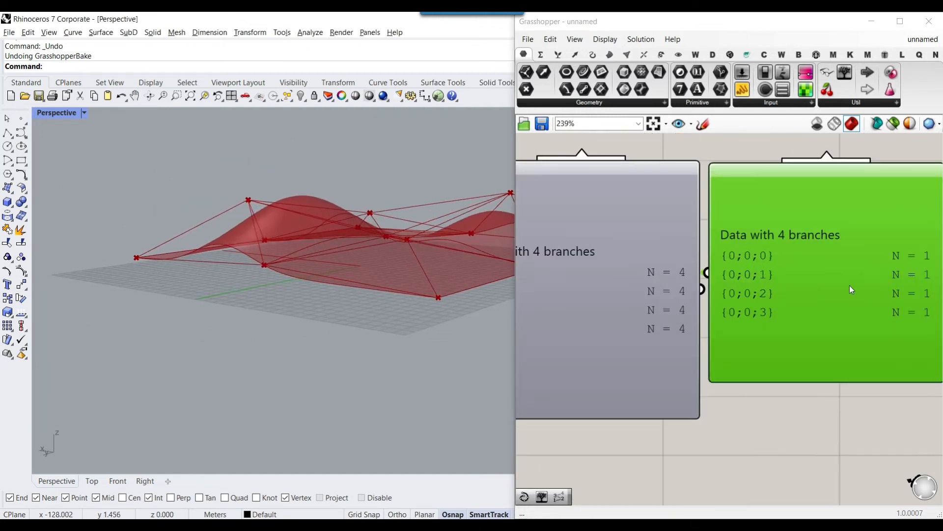
scroll(854, 310, down, 5)
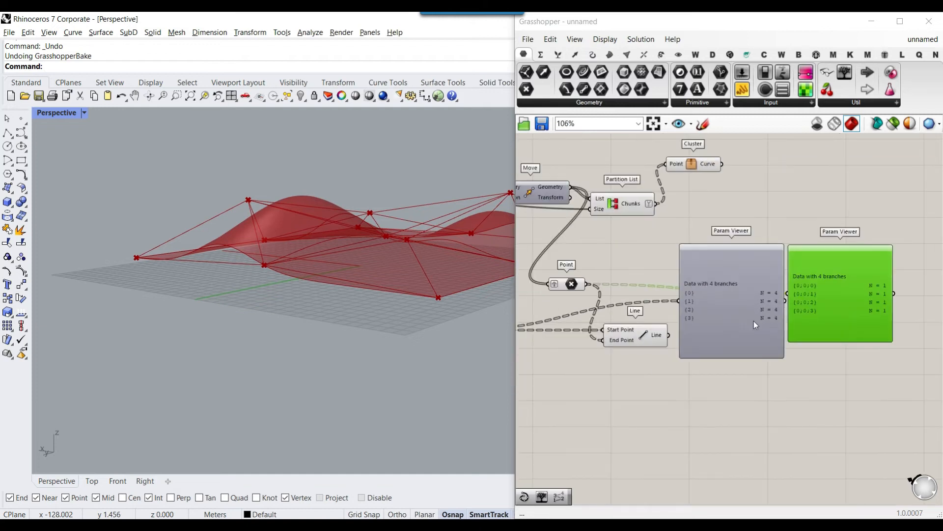
- Turn off grafting on the Point parameter to inspect its ungrafted point list, and graft it again
right_drag(754, 320, 833, 333)
right_click(648, 298)
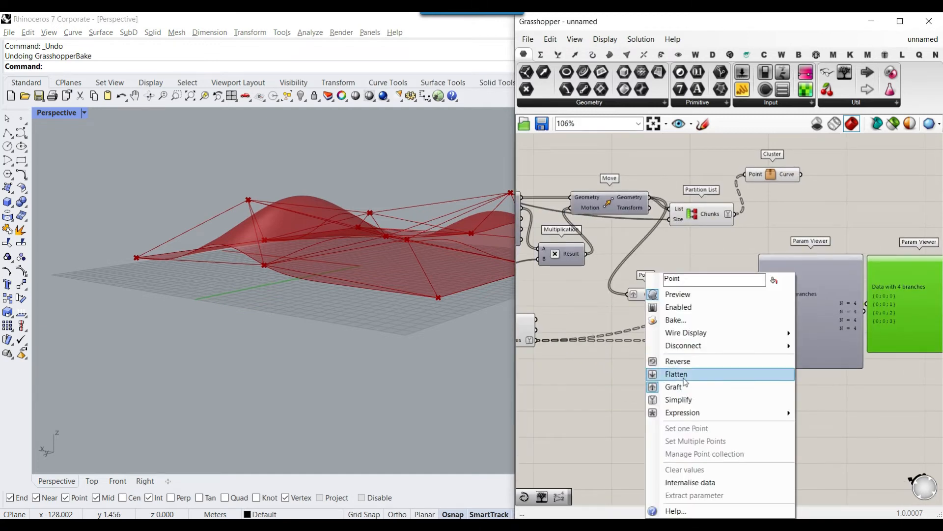
click(683, 386)
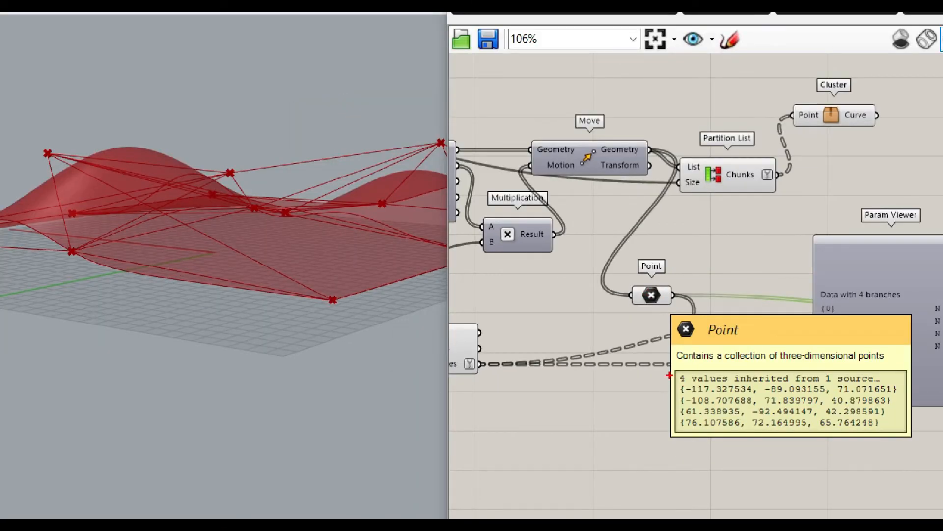
mouse_move(666, 372)
ctrl+mouse_down()
mouse_move(872, 445)
mouse_move(907, 448)
ctrl+mouse_up()
mouse_move(616, 451)
mouse_down()
mouse_move(618, 388)
mouse_move(603, 408)
mouse_move(654, 389)
mouse_move(673, 426)
mouse_up()
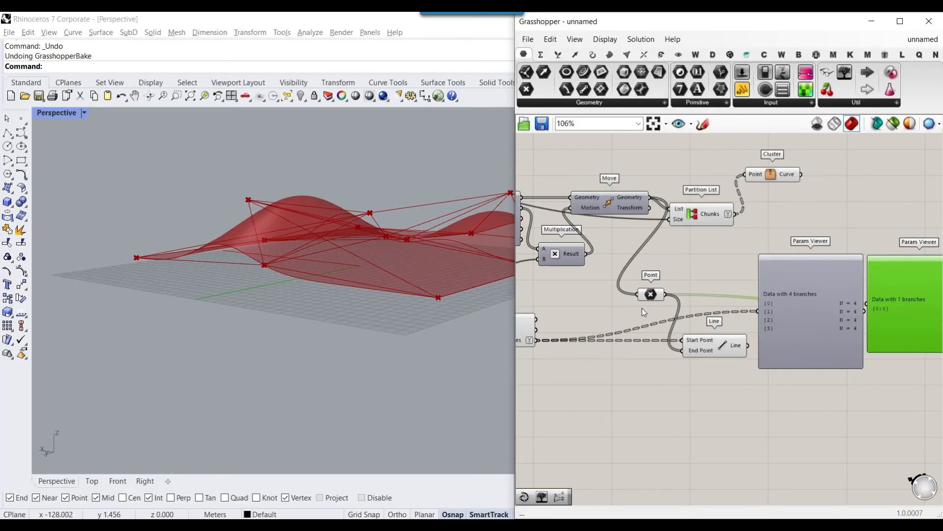
scroll(642, 308, up, 4)
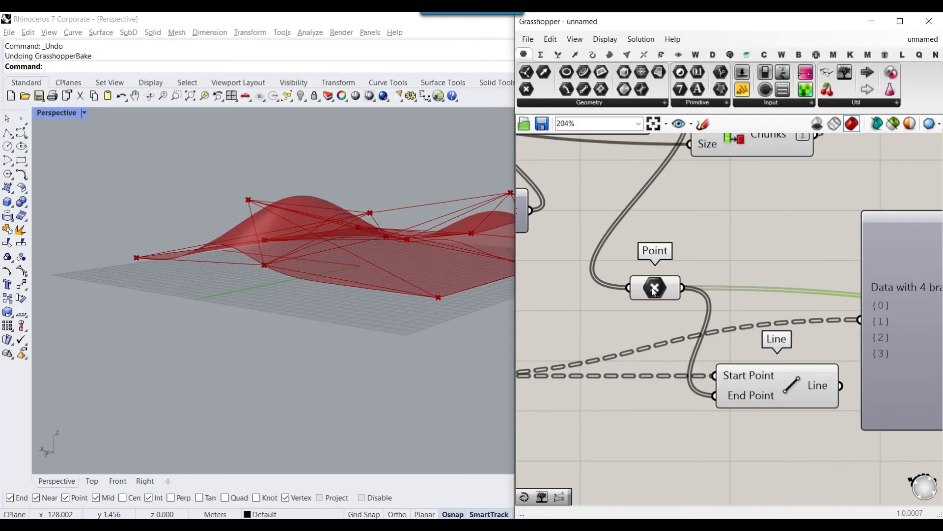
right_click(653, 273)
click(697, 388)
- Set the U count slider to 12 and the V count slider to 11, and inspect the resulting lattice
right_drag(641, 304, 797, 332)
scroll(694, 295, down, 5)
scroll(797, 332, down, 2)
scroll(556, 222, up, 6)
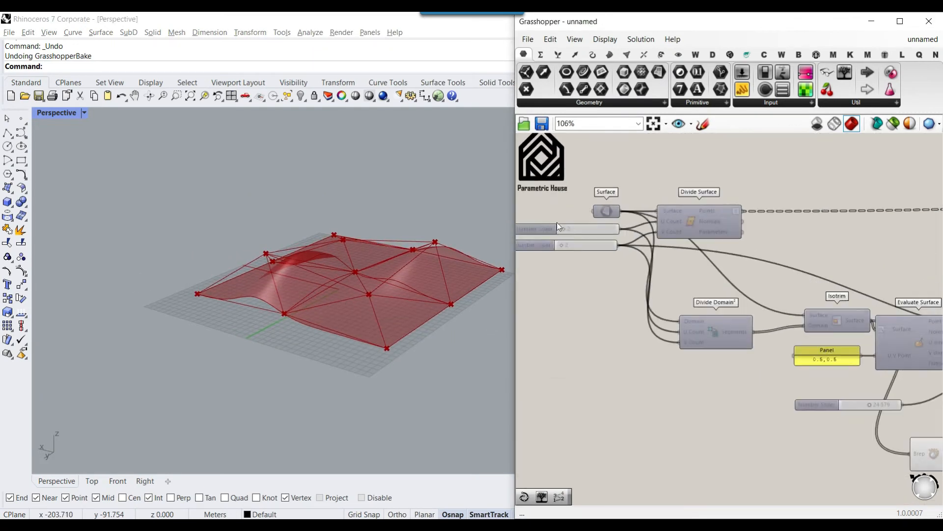
drag(563, 232, 592, 232)
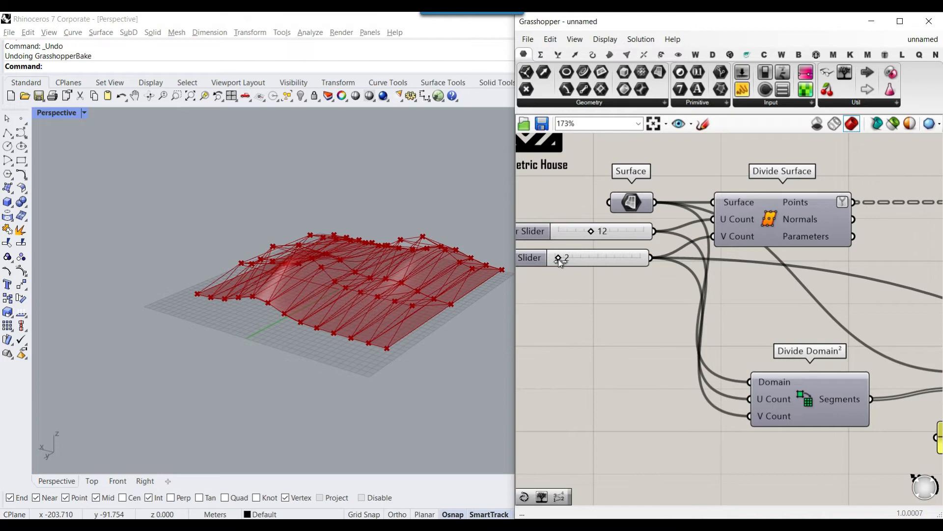
drag(557, 258, 586, 261)
right_drag(357, 314, 223, 299)
scroll(350, 330, up, 7)
scroll(223, 299, up, 4)
right_drag(248, 270, 271, 272)
scroll(639, 309, down, 5)
- Delete both Param Viewers next to the Line component
right_drag(844, 352, 662, 333)
scroll(812, 398, up, 2)
right_drag(839, 397, 746, 385)
right_drag(881, 382, 825, 378)
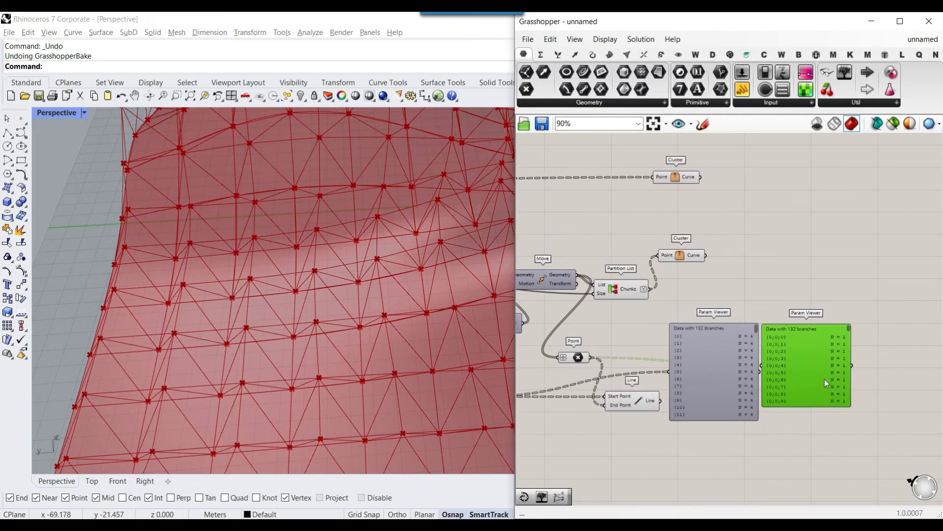
key(Delete)
click(743, 379)
key(Delete)
- Move the Line component clear of the Point parameter, below and to its right, and check the diagonal members
drag(628, 400, 685, 347)
scroll(379, 340, down, 6)
right_drag(379, 341, 340, 332)
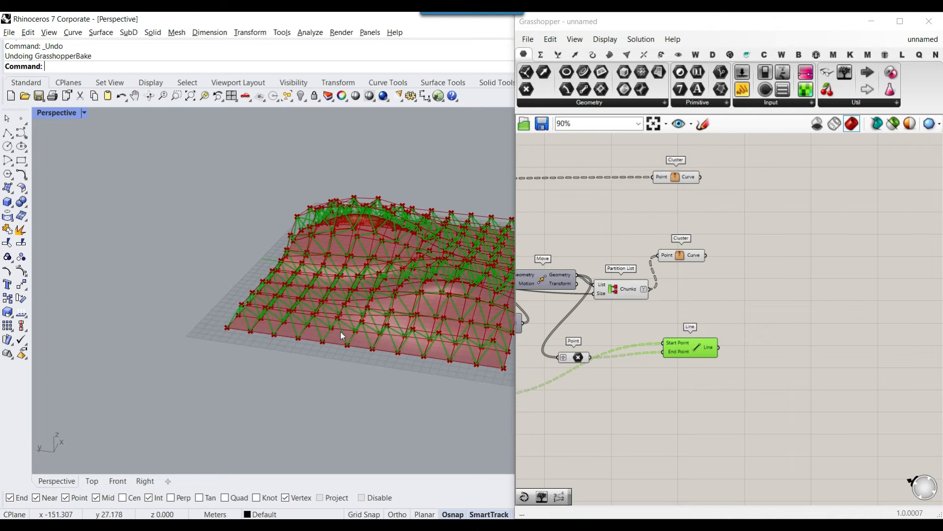
scroll(358, 284, up, 2)
drag(697, 347, 718, 393)
right_drag(768, 398, 684, 332)
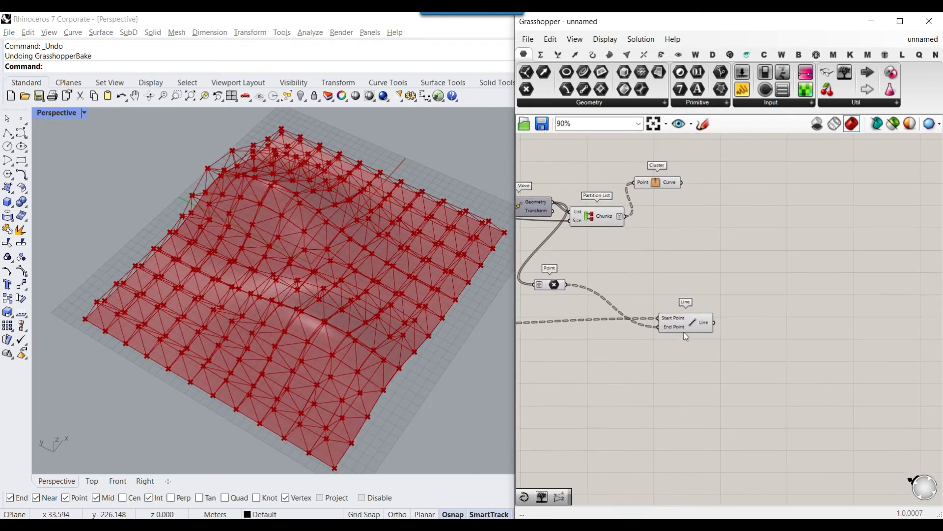
- Reduce both the U count and the V count sliders so the terrain surface divides into a three-by-three grid of cells
scroll(684, 332, up, 3)
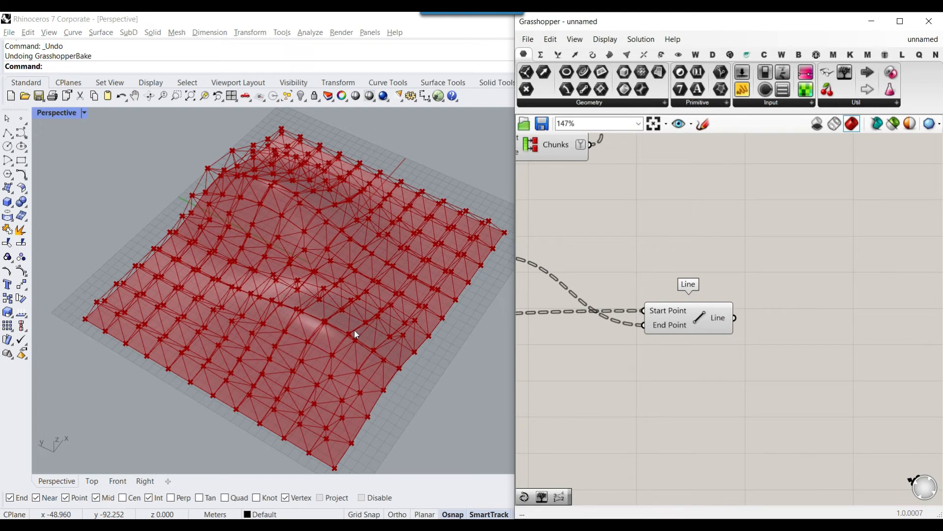
scroll(747, 302, down, 6)
scroll(646, 288, up, 1)
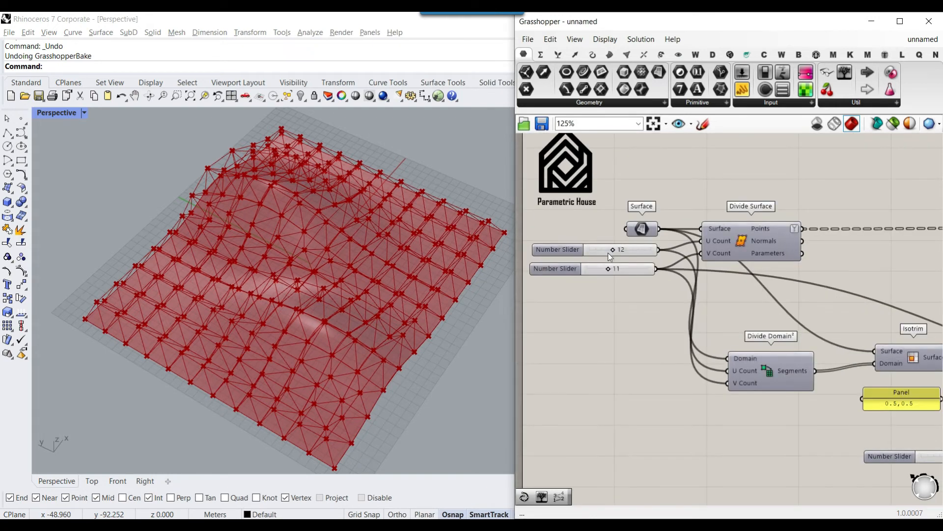
drag(610, 252, 594, 274)
right_drag(366, 361, 348, 304)
- Bake the Isotrim component's surface cells into Rhino
scroll(770, 336, down, 5)
right_drag(836, 360, 615, 309)
scroll(642, 318, up, 4)
click(604, 290)
right_click(617, 290)
click(641, 308)
click(639, 416)
- In the Rhino viewport, select individual baked surface cells along the front edge to examine their shape and curvature
right_drag(336, 294, 360, 301)
scroll(246, 343, up, 4)
click(264, 343)
scroll(274, 344, down, 5)
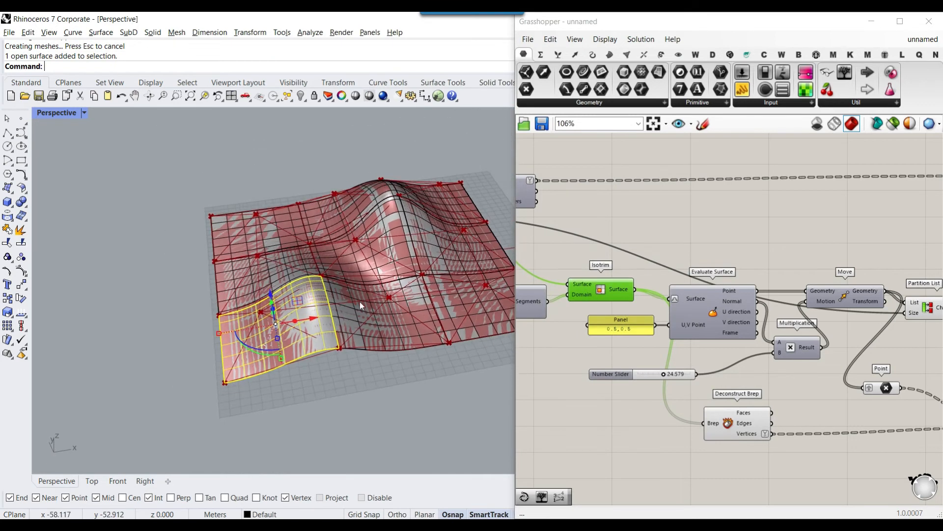
scroll(393, 318, up, 4)
click(371, 335)
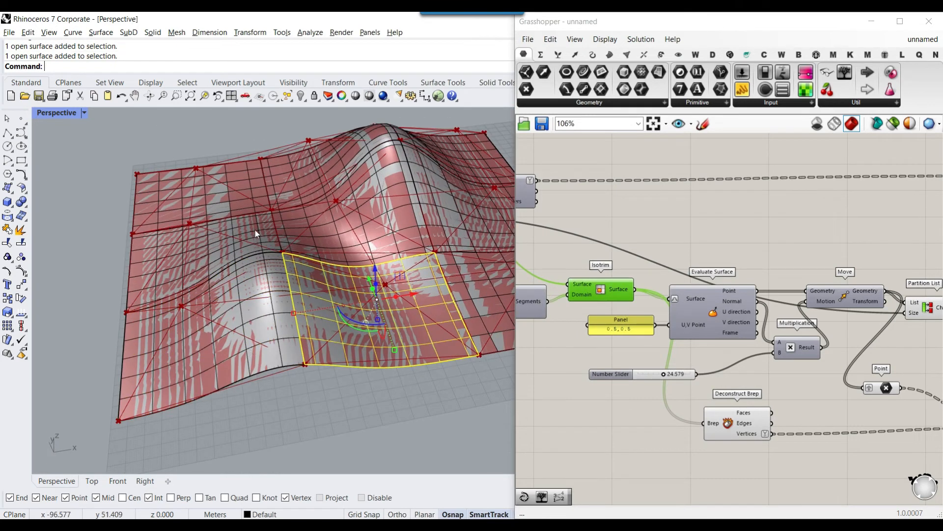
- Create a surface from corner points through the four corners of the front middle cell and inspect it
right_drag(349, 324, 343, 270)
click(6, 200)
click(295, 252)
click(285, 315)
click(466, 338)
click(446, 274)
right_drag(447, 284, 263, 427)
key(Escape)
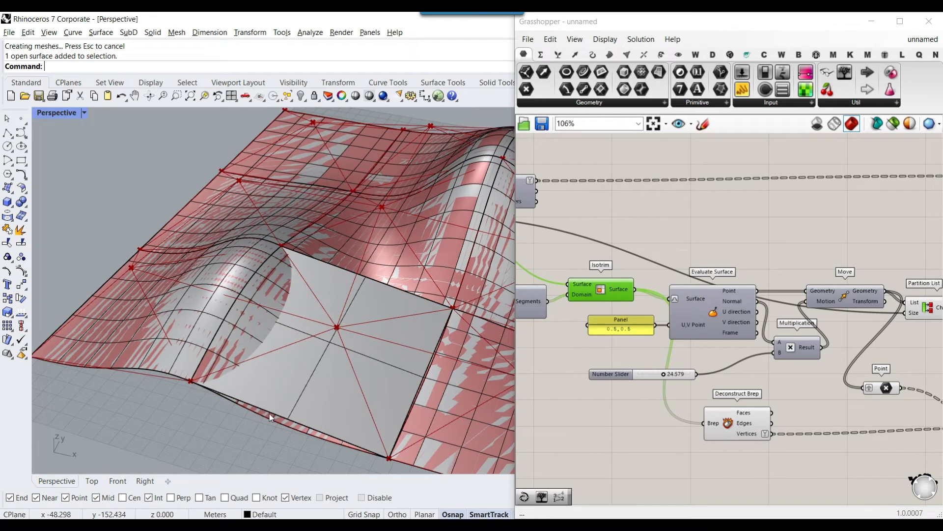
- Move the four-corner surface out of the terrain to the open area in front of it
right_drag(311, 394, 341, 382)
scroll(341, 382, up, 2)
click(341, 382)
scroll(319, 352, down, 5)
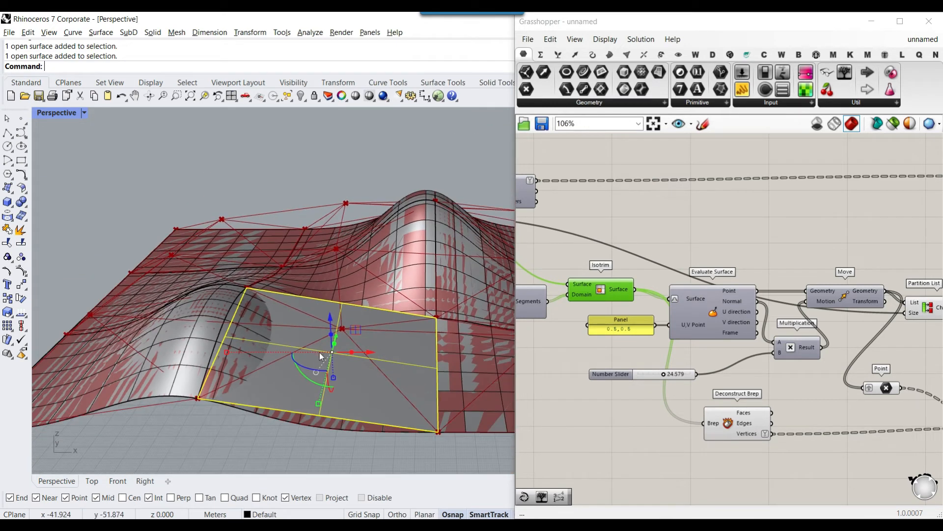
drag(331, 360, 297, 388)
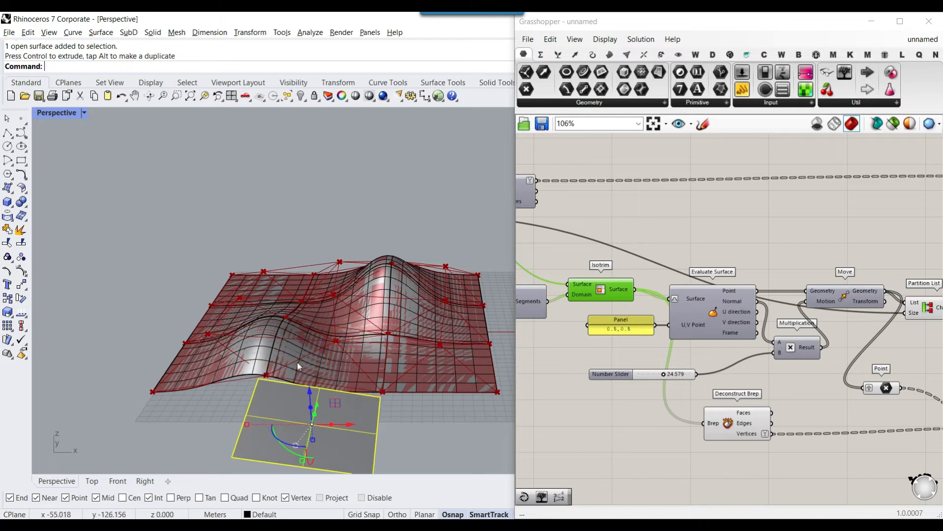
scroll(392, 416, down, 5)
- Turn on the four-corner surface's solid points with SolidPtOn, shift one corner point, and inspect whether the panel stays planar
scroll(332, 399, up, 5)
click(266, 372)
text(SolidPtOn)
key(Return)
click(324, 321)
drag(324, 302, 324, 279)
right_drag(339, 319, 130, 265)
right_drag(200, 291, 266, 373)
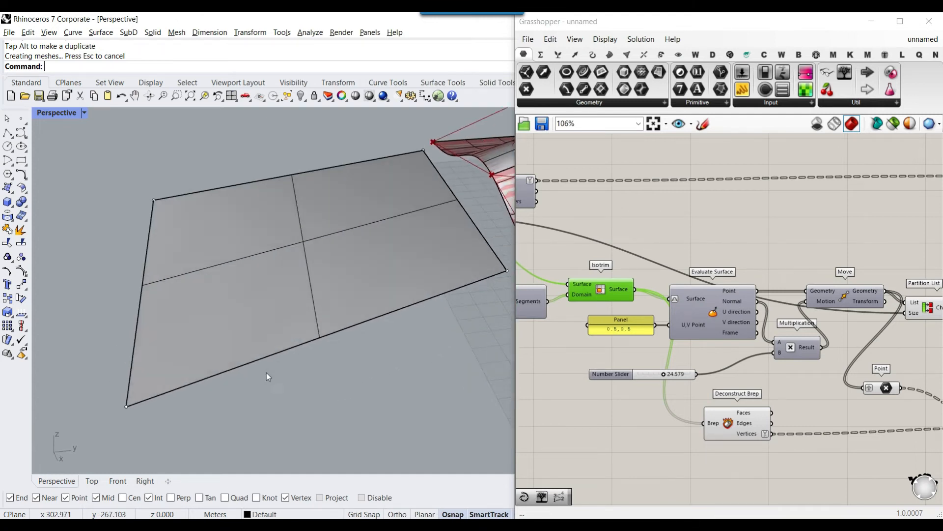
- Create a triangular surface from three freely placed corner points near the four-corner surface and inspect its flatness
click(22, 188)
click(359, 396)
click(265, 357)
click(231, 434)
key(Return)
right_drag(284, 391, 217, 379)
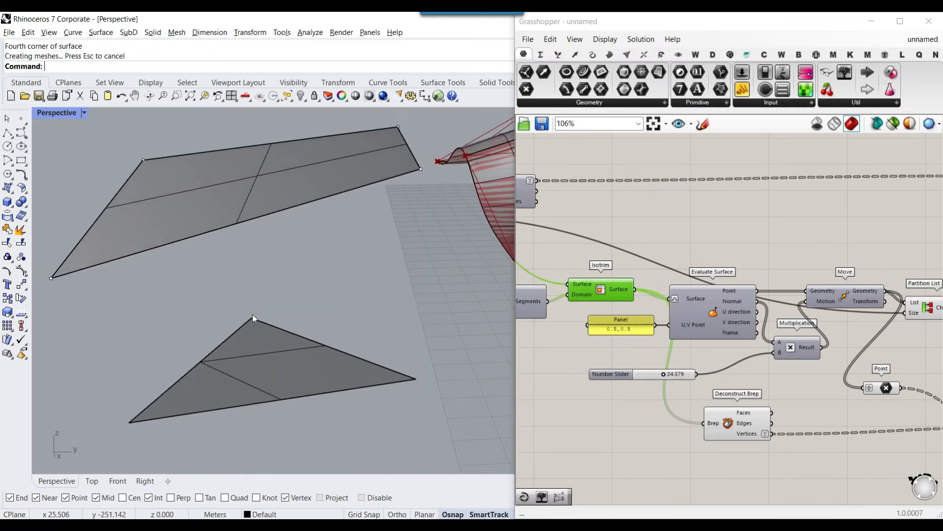
- Delete the triangular test surface
click(315, 382)
key(Delete)
right_drag(315, 382, 421, 396)
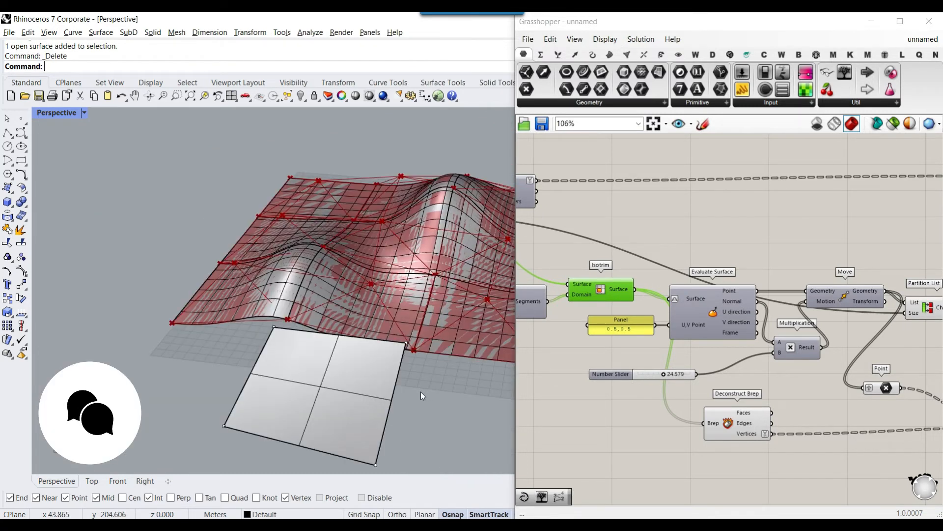
scroll(279, 333, down, 2)
right_drag(381, 381, 406, 382)
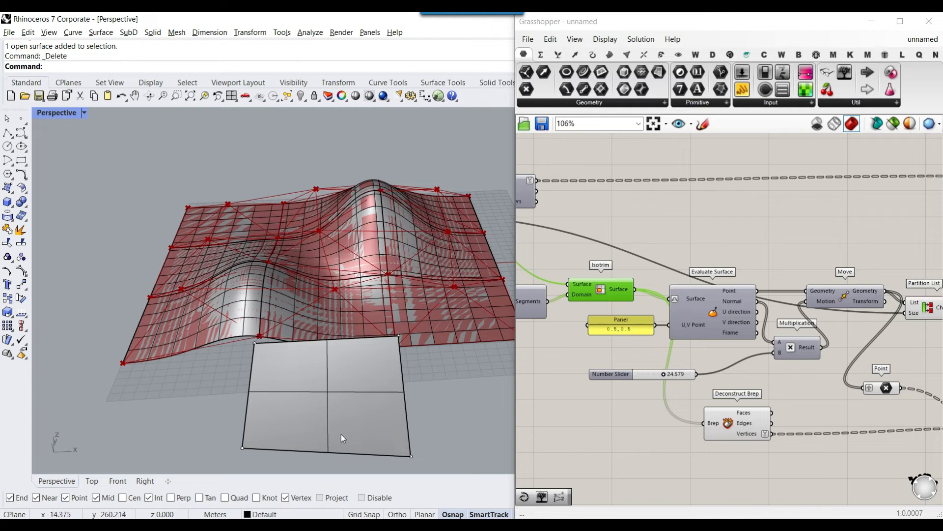
- Delete the four-corner test surface in front of the terrain together with its edit points
scroll(346, 408, down, 3)
drag(359, 373, 232, 273)
drag(389, 441, 364, 425)
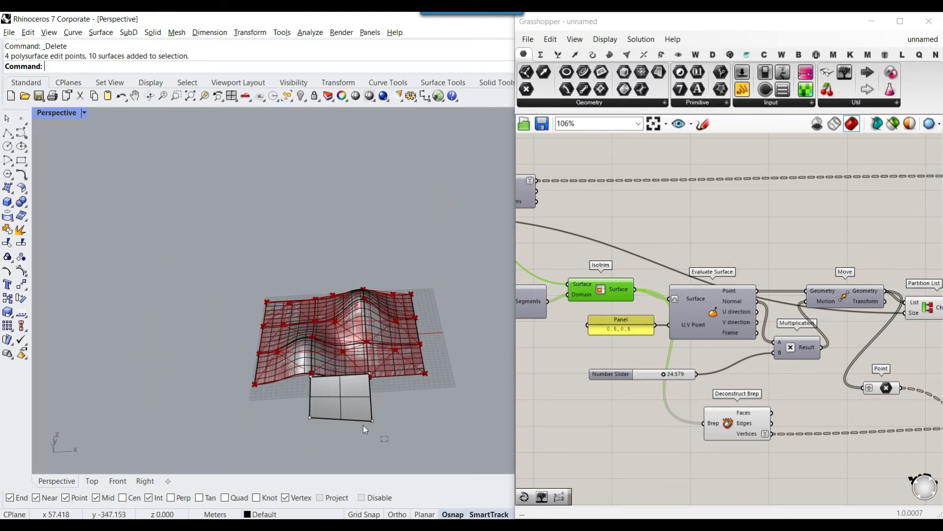
drag(362, 379, 363, 378)
key(Delete)
scroll(338, 365, up, 8)
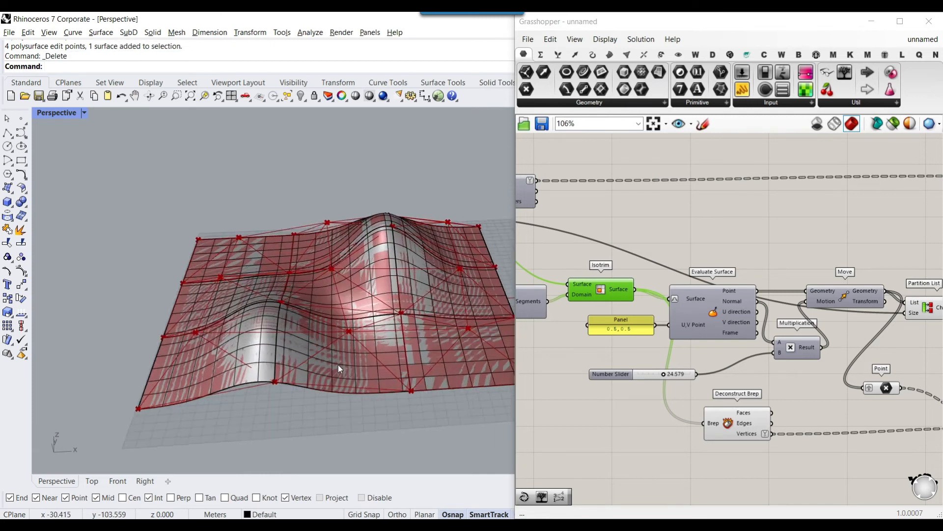
- Create a triangular surface through the two left corners and the front right corner of the front middle cell
click(8, 188)
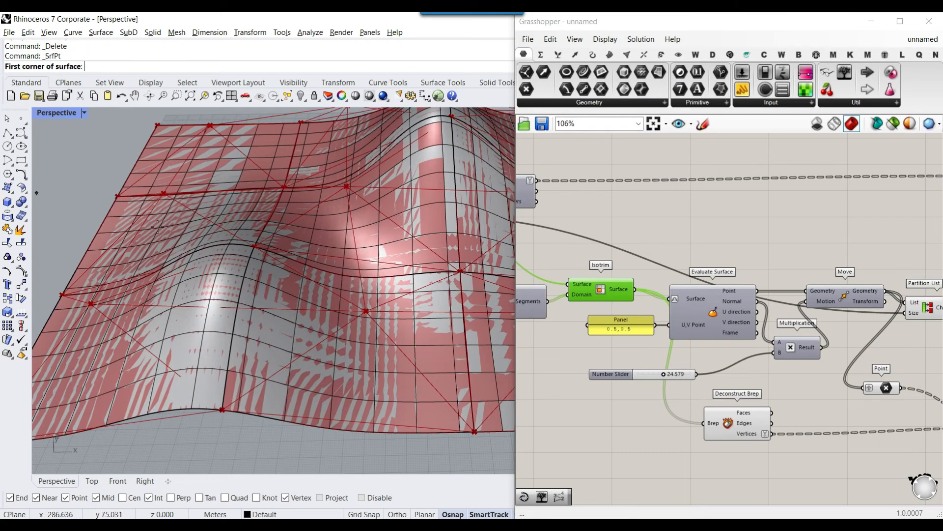
click(255, 246)
click(475, 432)
click(222, 410)
key(Return)
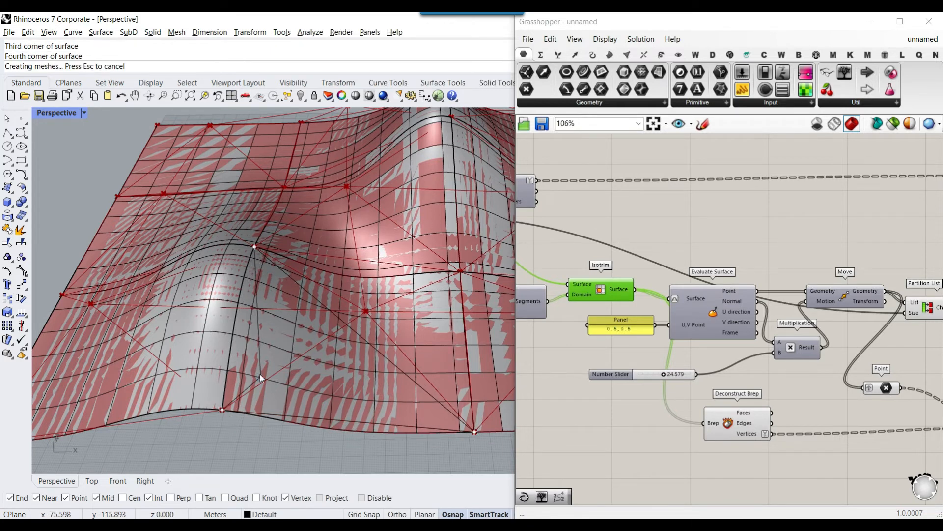
- Create a second triangular surface over the remaining half of the front middle cell, sharing the diagonal edge
key(Return)
click(254, 247)
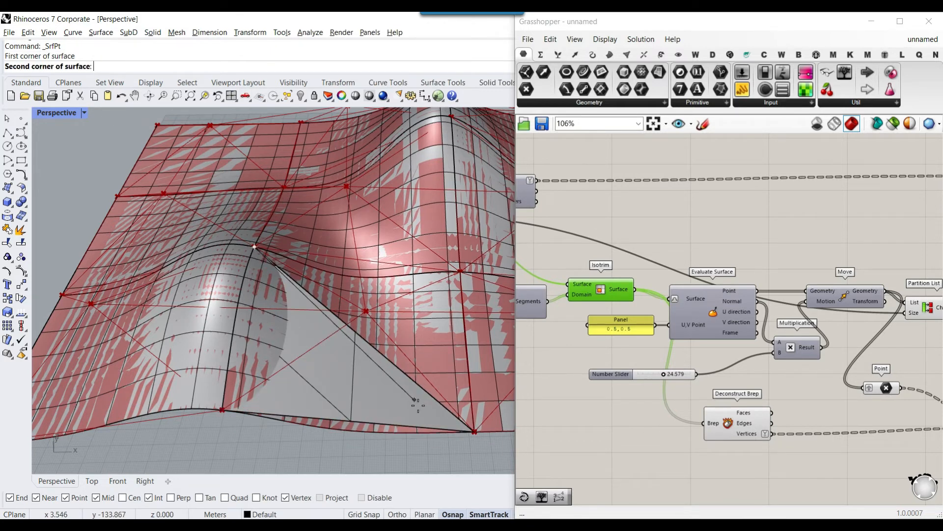
click(475, 432)
click(466, 270)
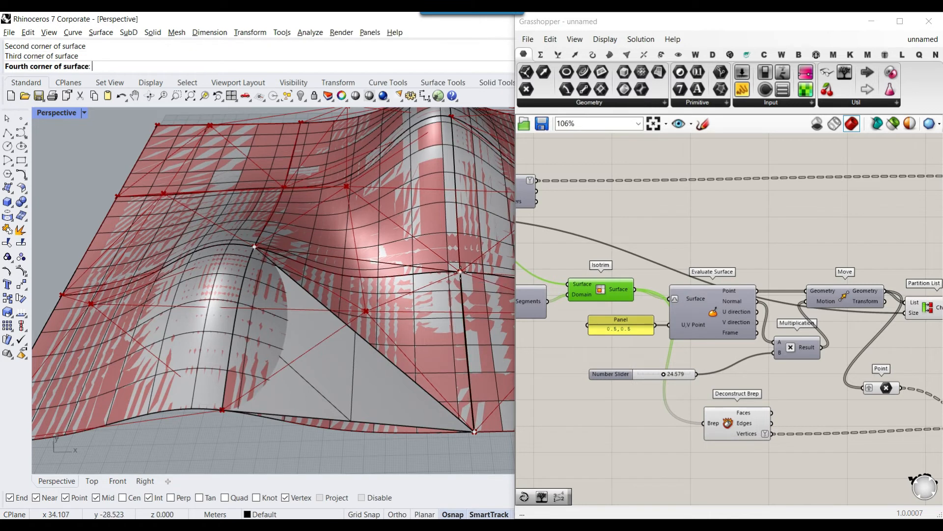
key(Return)
- Delete the curved cell surface overlapping the two triangles and inspect the remaining flat panels
click(264, 314)
key(Delete)
right_drag(274, 317, 307, 385)
click(306, 385)
right_drag(417, 390, 382, 346)
- Delete all the baked and hand-drawn surfaces from the Rhino scene
scroll(383, 346, down, 6)
drag(486, 433, 211, 290)
key(Delete)
scroll(344, 368, up, 4)
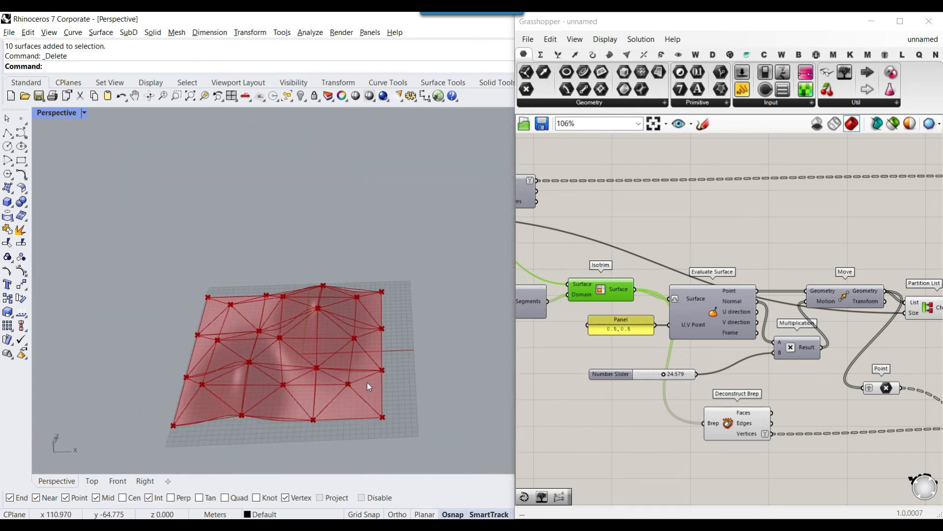
- Add a Surface parameter below Deconstruct Brep in Grasshopper and feed it with the Isotrim surface cells
scroll(678, 346, down, 3)
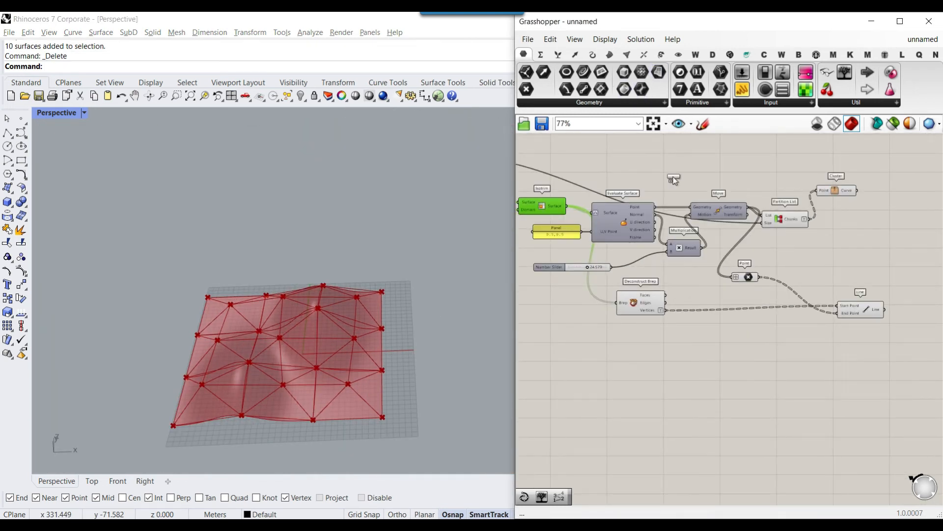
scroll(664, 367, up, 4)
click(681, 329)
right_drag(580, 270, 679, 316)
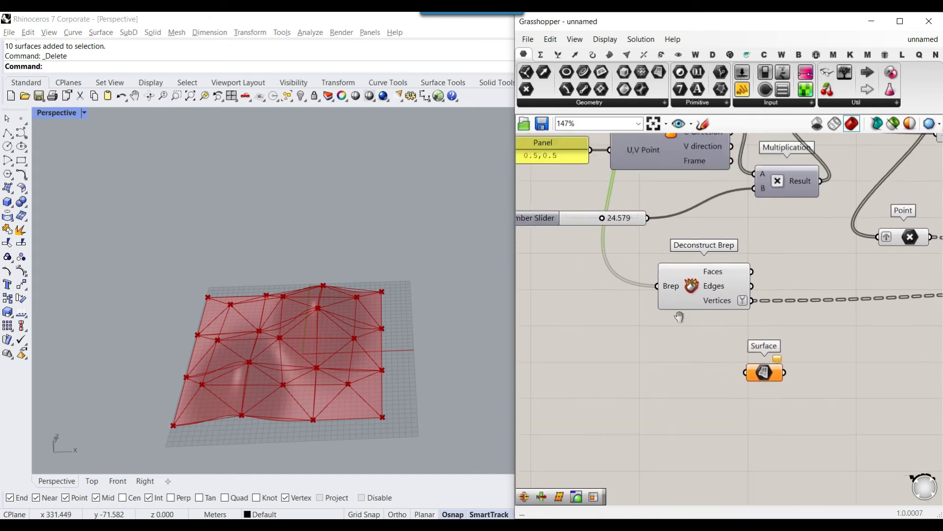
scroll(679, 317, down, 2)
drag(742, 363, 642, 411)
scroll(608, 217, up, 3)
scroll(570, 243, down, 6)
scroll(644, 411, up, 4)
scroll(643, 414, up, 7)
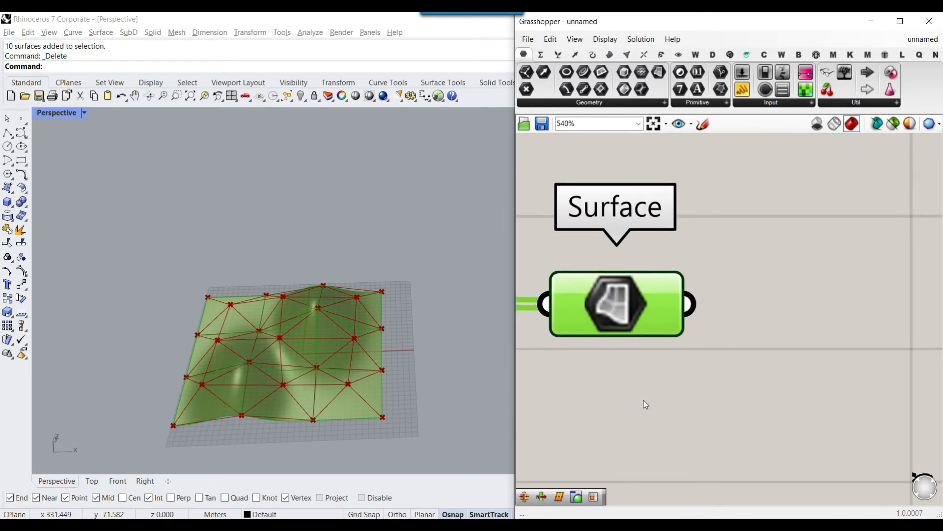
- Add a Simple Mesh component beside the new Surface parameter
scroll(277, 361, up, 8)
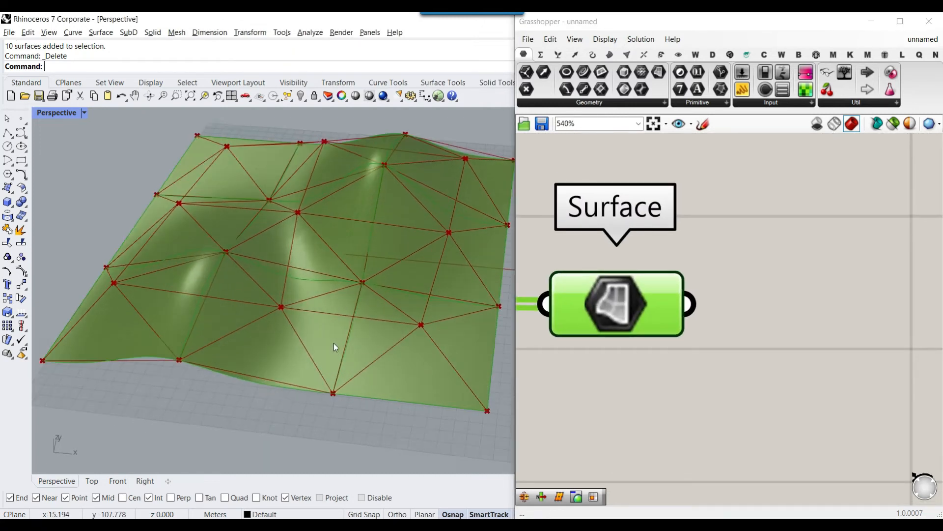
mouse_move(605, 303)
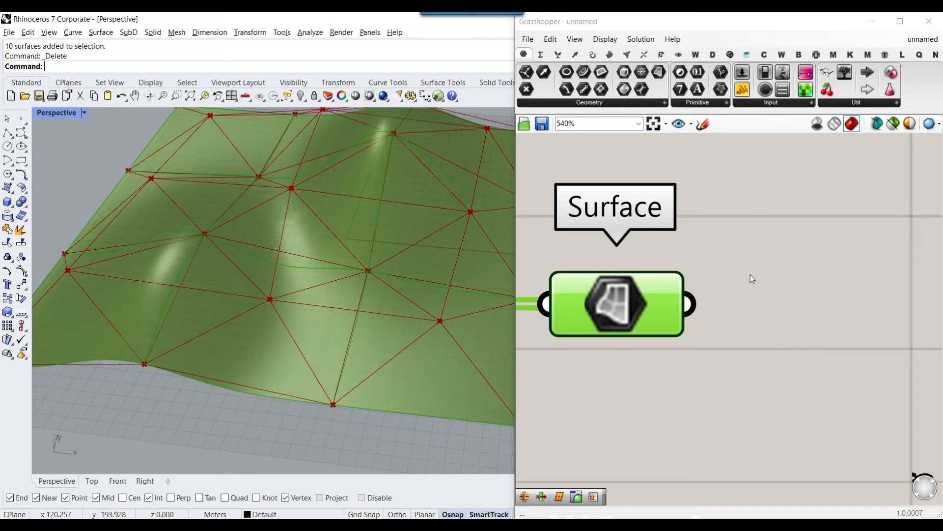
click(626, 54)
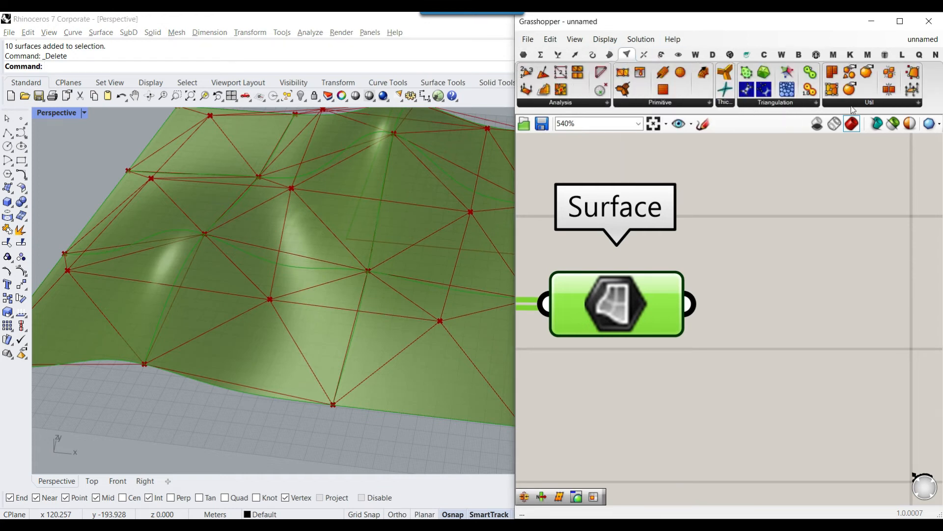
click(903, 103)
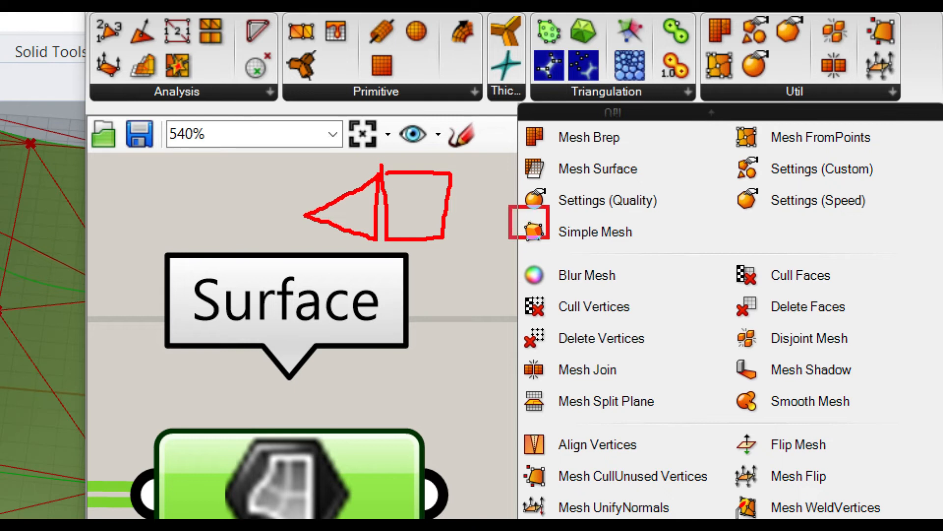
key(Escape)
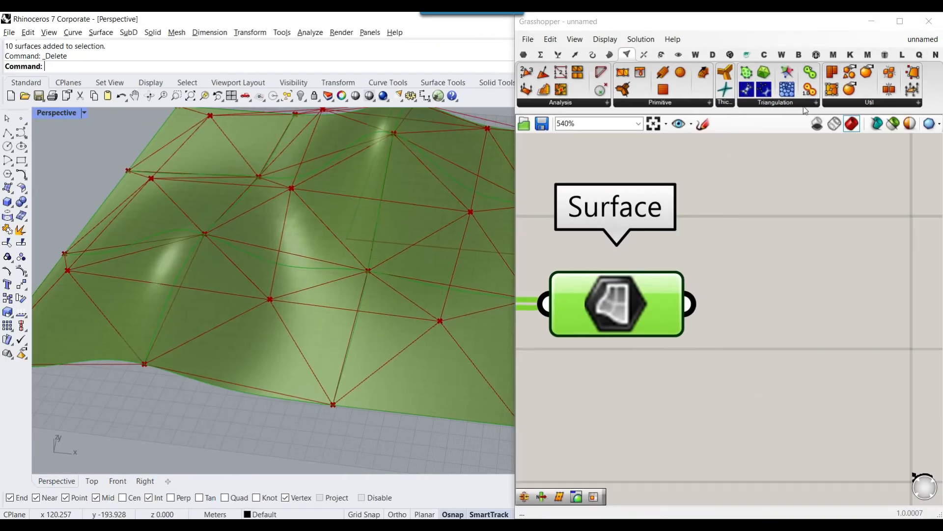
click(851, 107)
drag(774, 167, 846, 310)
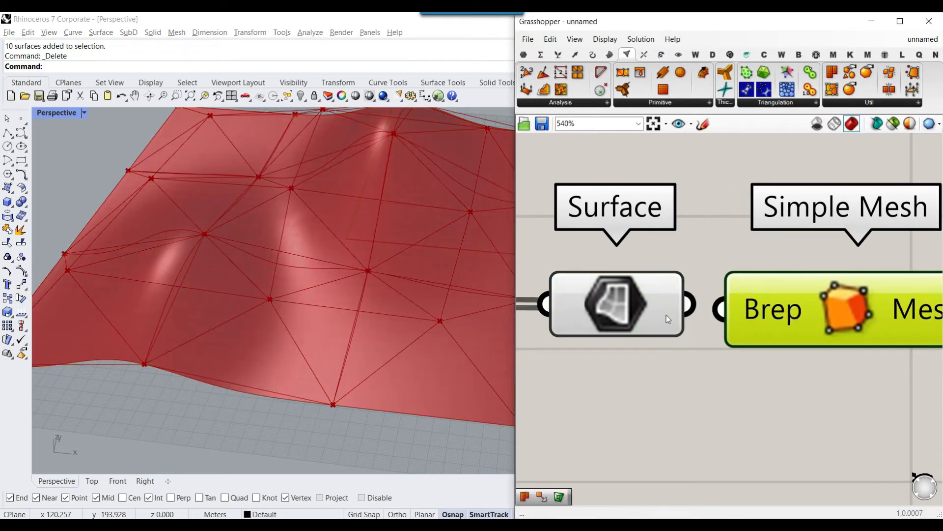
- Connect the Surface parameter to Simple Mesh's Brep input and hide the Surface parameter's preview
drag(689, 305, 707, 318)
right_click(629, 293)
click(644, 294)
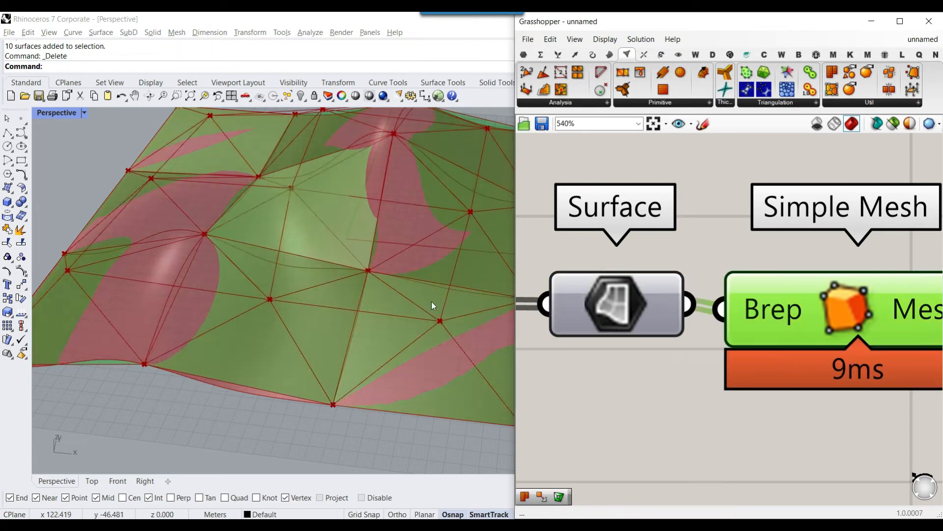
- Bake the Simple Mesh component's mesh output into Rhino
scroll(432, 302, down, 5)
scroll(598, 289, down, 3)
right_click(787, 299)
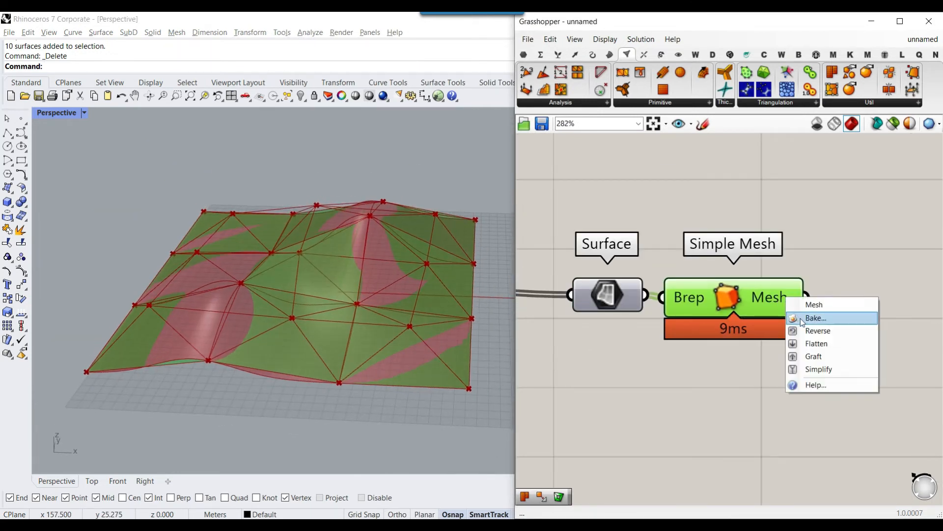
click(809, 316)
click(812, 434)
- Select the baked meshes one after another in the viewport to examine the face shape of each cell
click(374, 352)
click(433, 241)
click(221, 275)
click(217, 315)
click(290, 279)
click(324, 320)
click(393, 280)
click(452, 238)
- Clear the selection and undo the bake of the Simple Mesh output
right_drag(493, 237, 470, 279)
scroll(493, 258, down, 5)
click(497, 258)
scroll(495, 231, up, 5)
key(ctrl+z)
right_drag(396, 283, 376, 278)
scroll(376, 278, up, 3)
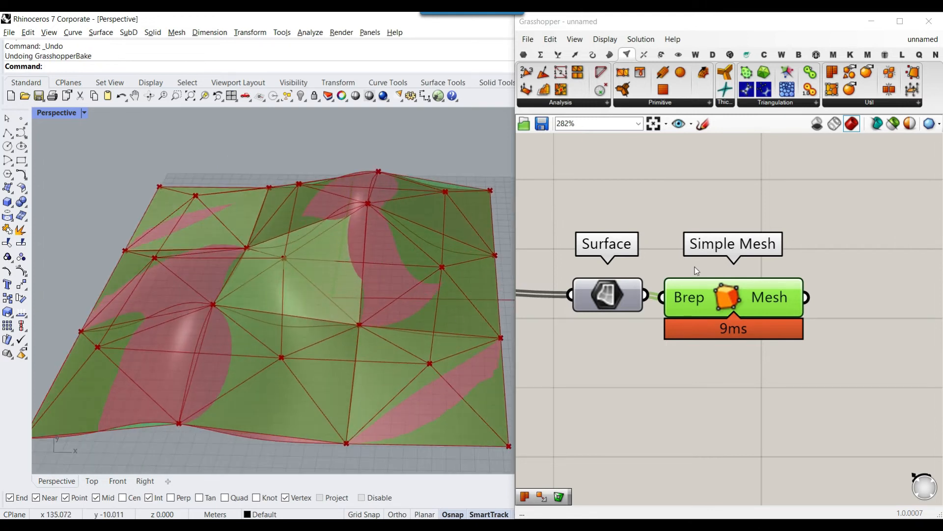
- Add a Triangulate component after Simple Mesh and connect the Simple Mesh output to its Mesh input
right_drag(841, 267, 729, 273)
click(894, 102)
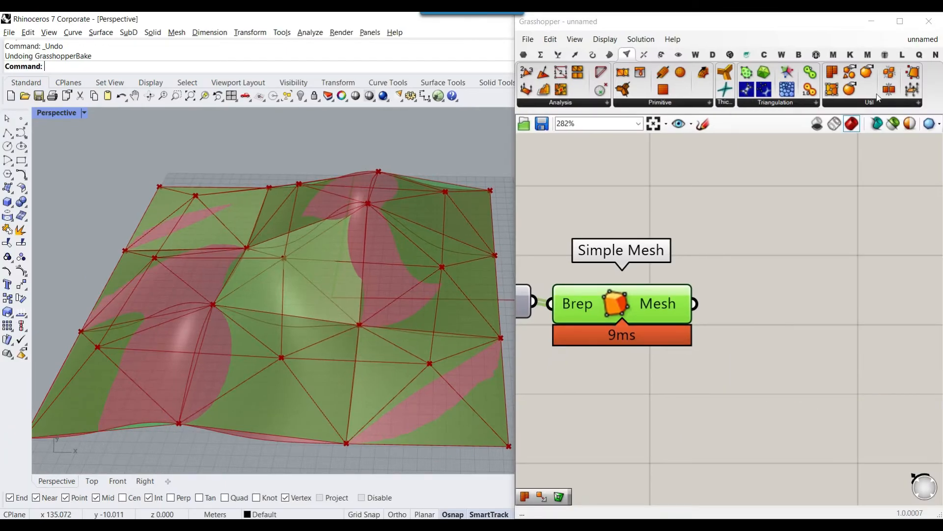
click(878, 102)
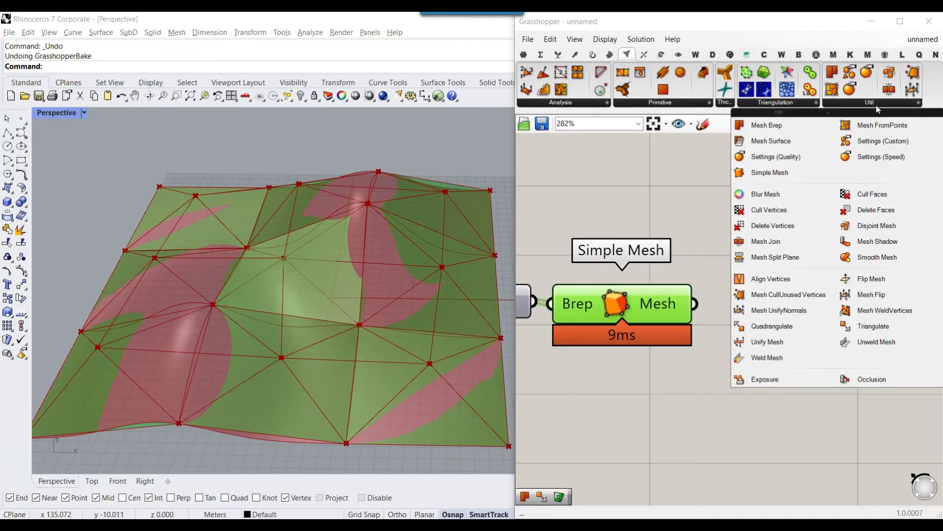
click(867, 323)
click(835, 322)
drag(694, 304, 753, 321)
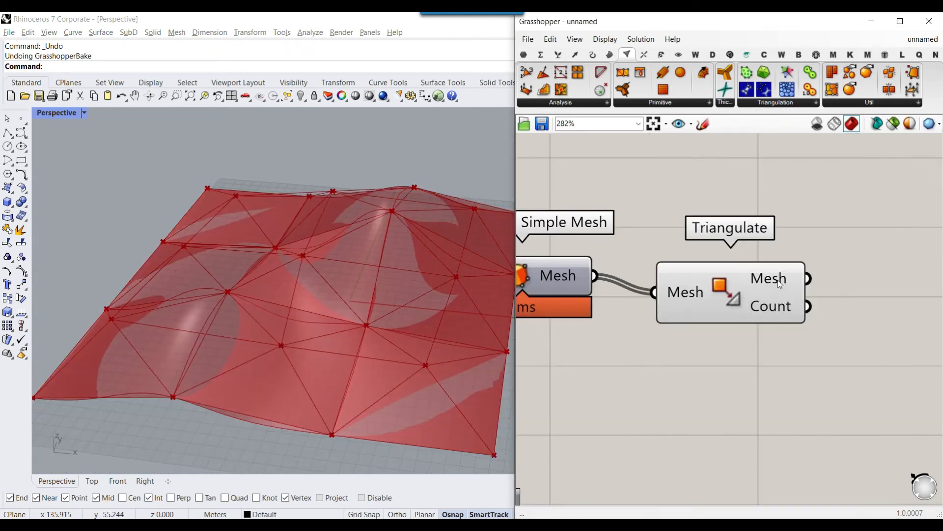
- Bake Triangulate's mesh output into Rhino and select the front middle mesh to check its triangular faces
right_click(779, 281)
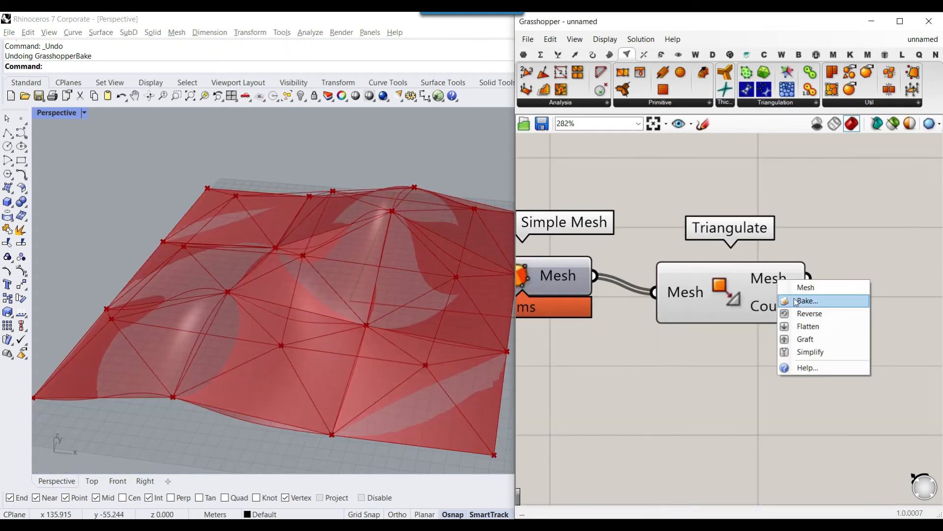
click(795, 301)
click(784, 410)
click(274, 376)
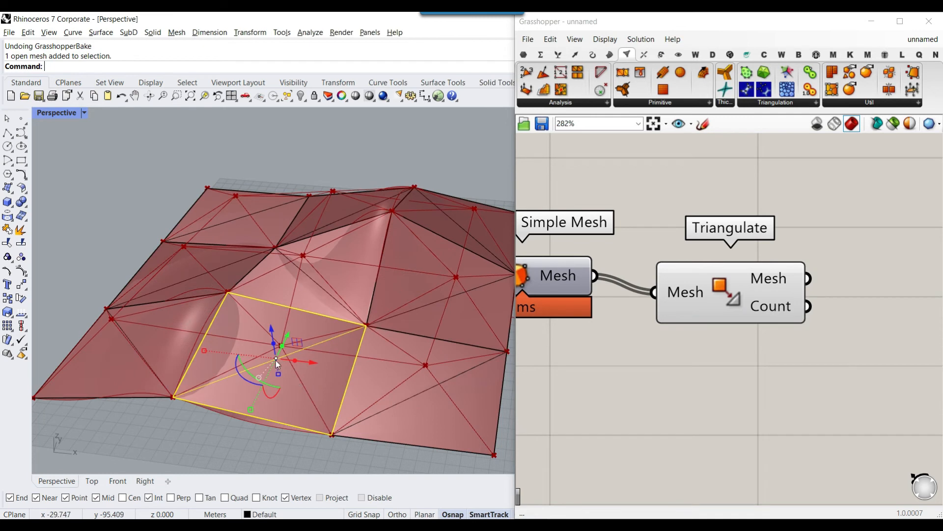
- Select all nine baked triangulated meshes and move them beside the surface preview
scroll(364, 354, down, 6)
drag(345, 327, 346, 329)
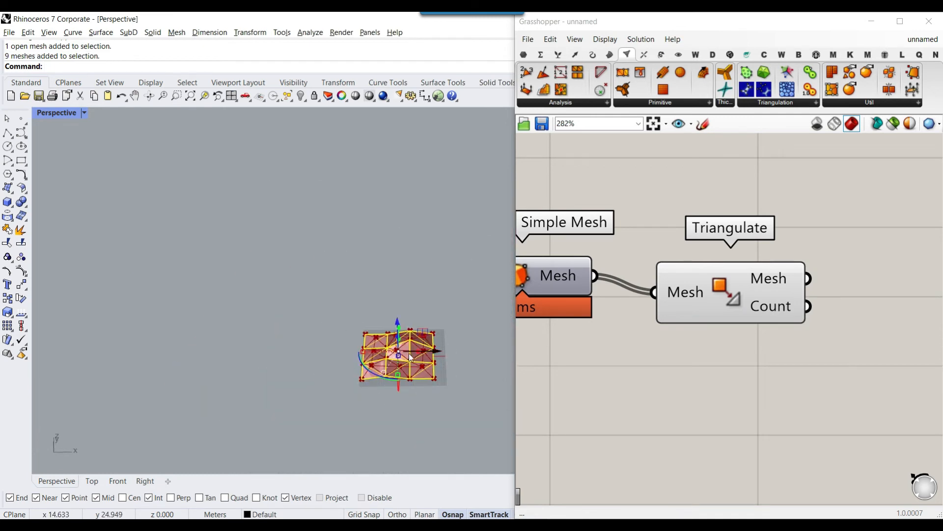
drag(435, 353, 334, 318)
scroll(280, 381, up, 10)
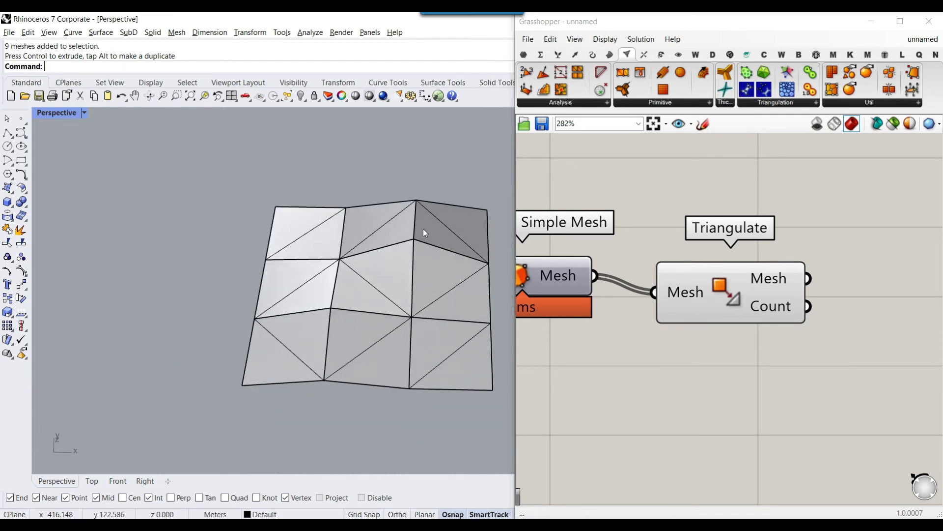
- Examine the triangular faces of the moved meshes from several viewpoints and compare them with the Grasshopper preview
scroll(329, 263, down, 5)
right_drag(389, 330, 354, 288)
scroll(382, 262, up, 4)
scroll(342, 187, down, 4)
scroll(364, 341, up, 4)
scroll(358, 244, down, 5)
scroll(372, 285, up, 2)
scroll(353, 288, up, 4)
scroll(260, 307, down, 7)
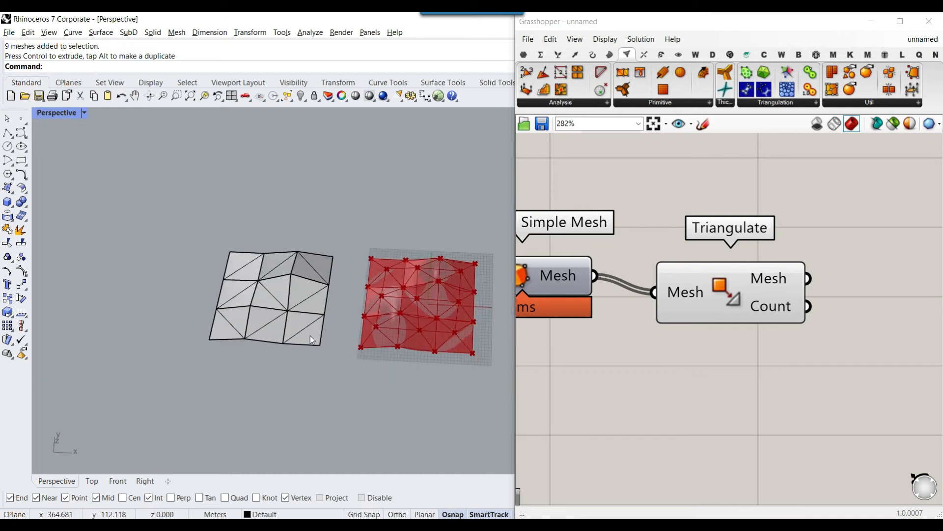
scroll(302, 318, up, 2)
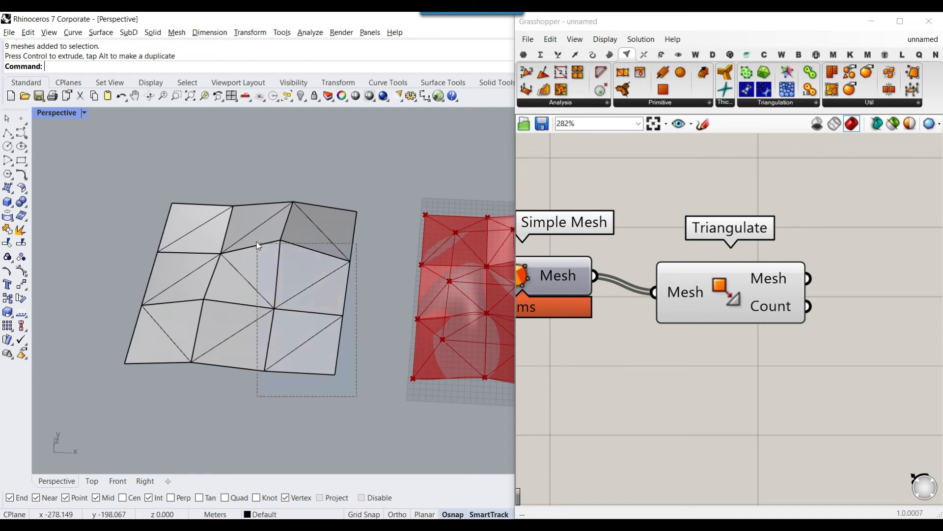
drag(257, 242, 256, 242)
click(255, 268)
key(Escape)
scroll(247, 298, up, 3)
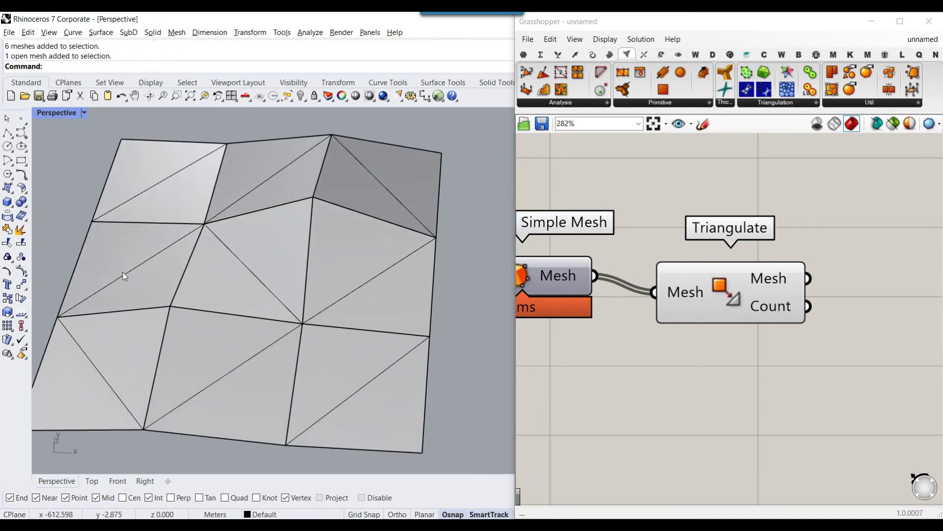
scroll(256, 261, down, 3)
- Delete the baked meshes from Rhino and remove the Simple Mesh and Triangulate components from the definition
drag(364, 364, 133, 187)
key(Delete)
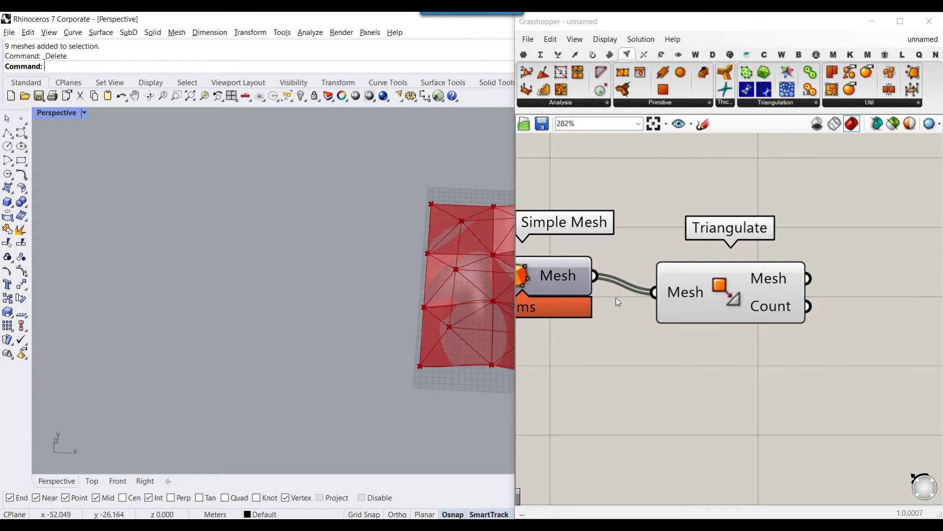
scroll(769, 327, down, 5)
drag(765, 326, 641, 308)
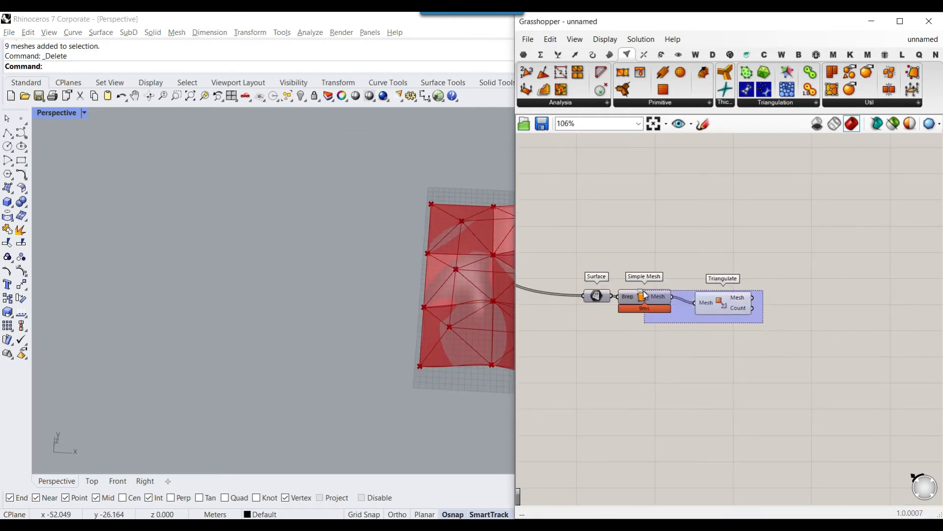
key(Delete)
- Add a Deconstruct Brep component after Surface, connect Surface to its Brep input, and check the data in its Vertices output
scroll(427, 306, up, 5)
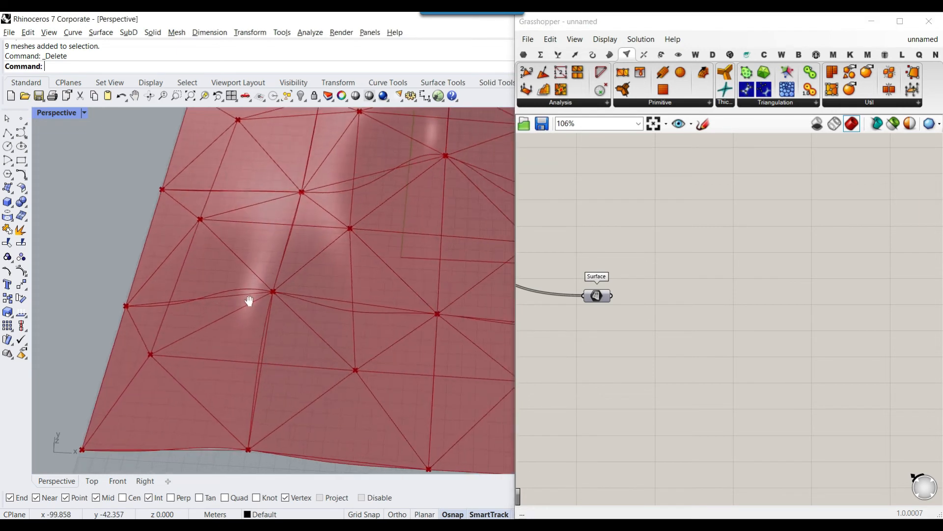
scroll(616, 322, up, 4)
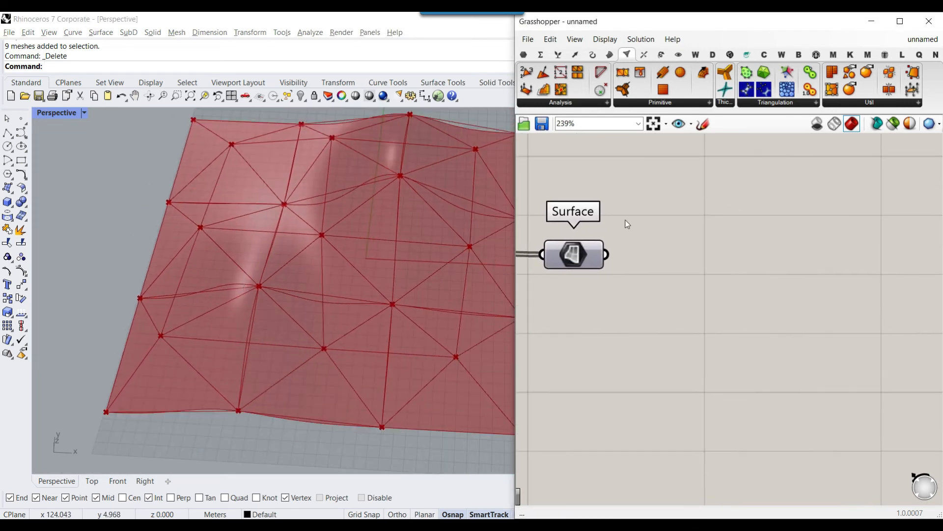
click(610, 55)
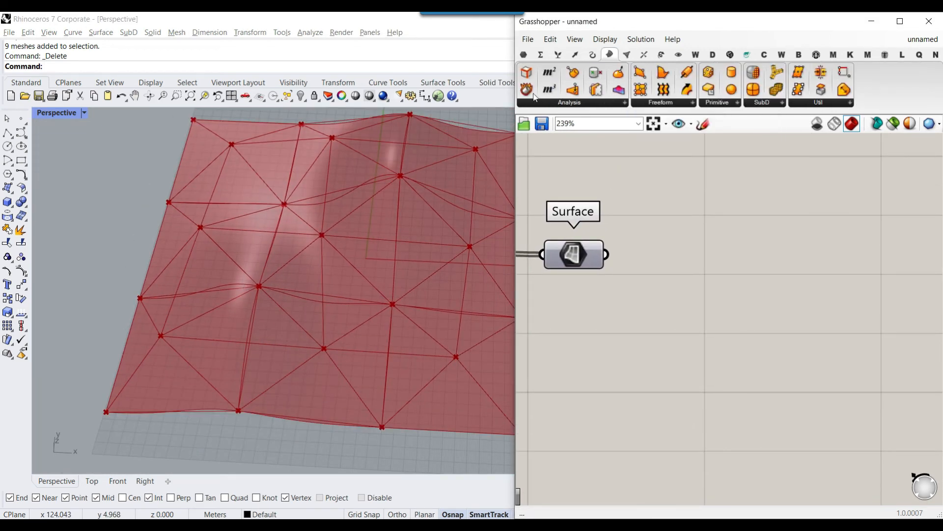
click(691, 275)
scroll(609, 239, down, 5)
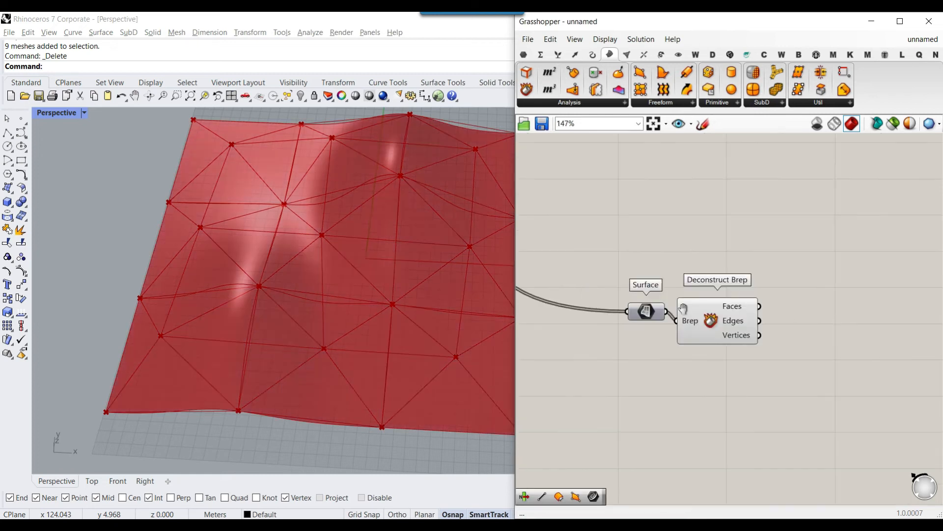
right_drag(608, 235, 649, 298)
scroll(700, 224, up, 2)
right_drag(801, 494, 635, 231)
scroll(648, 256, up, 4)
click(648, 255)
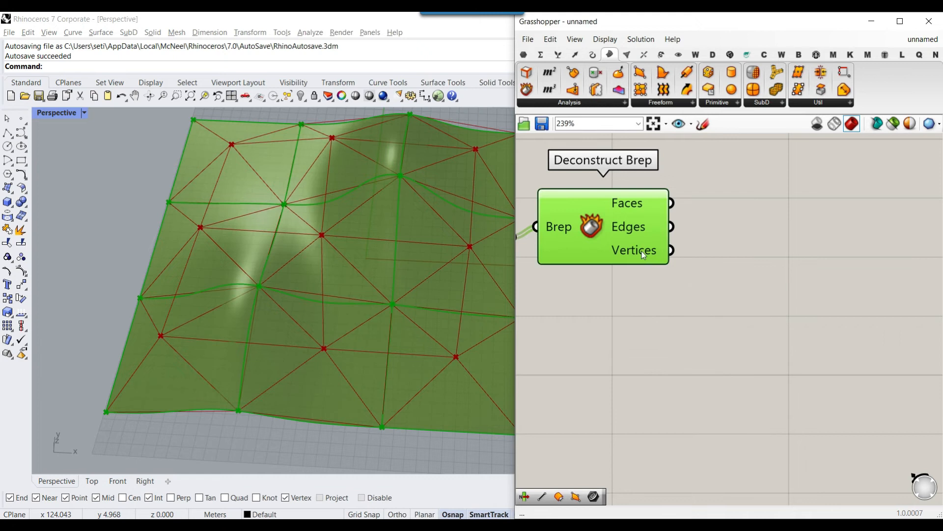
mouse_move(642, 253)
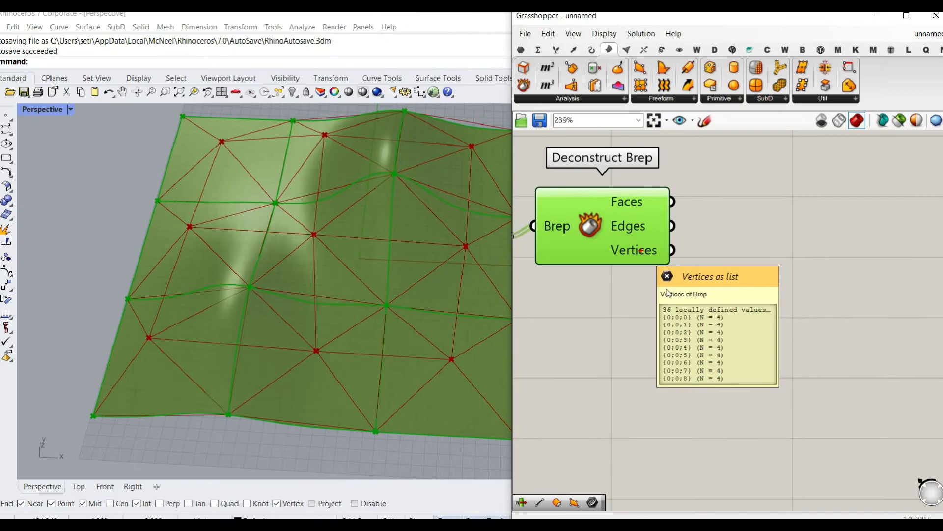
click(676, 146)
- Add a List Item component and connect Deconstruct Brep's Vertices output to its List input
click(565, 57)
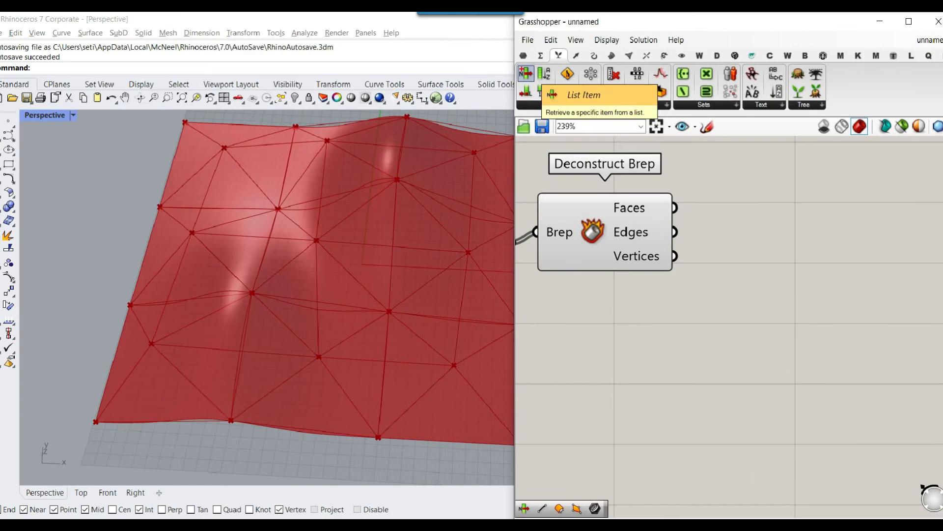
drag(525, 73, 740, 304)
scroll(740, 304, up, 2)
drag(651, 239, 707, 335)
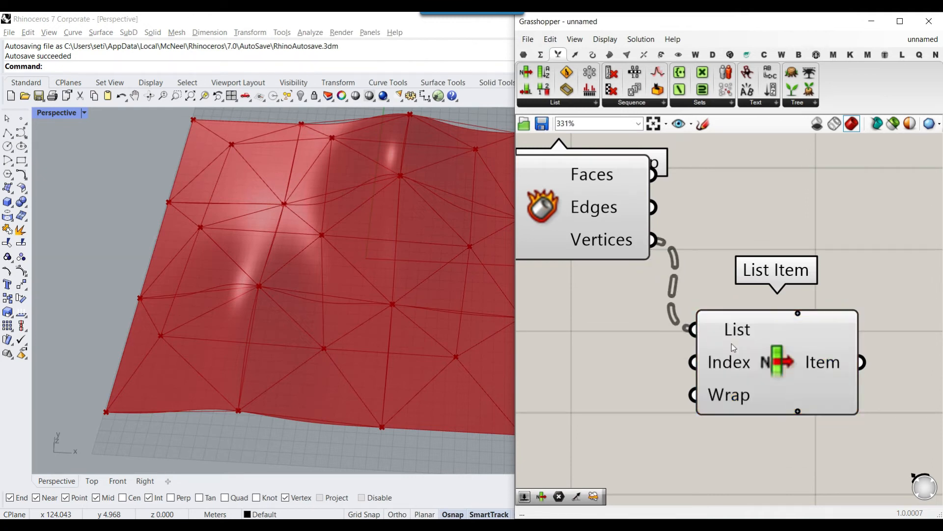
drag(756, 358, 748, 312)
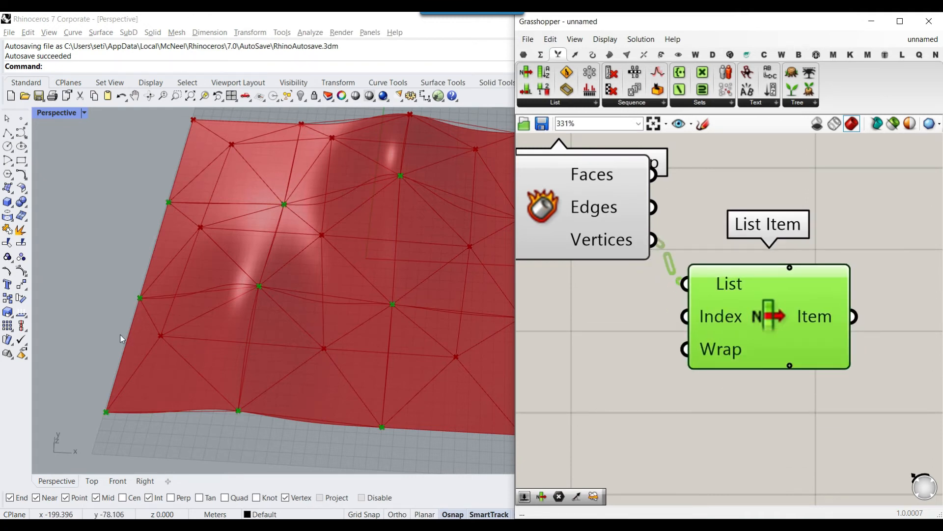
- Extend List Item with three extra outputs, +1, +2 and +3, and align it beside the Vertices output
scroll(813, 351, up, 3)
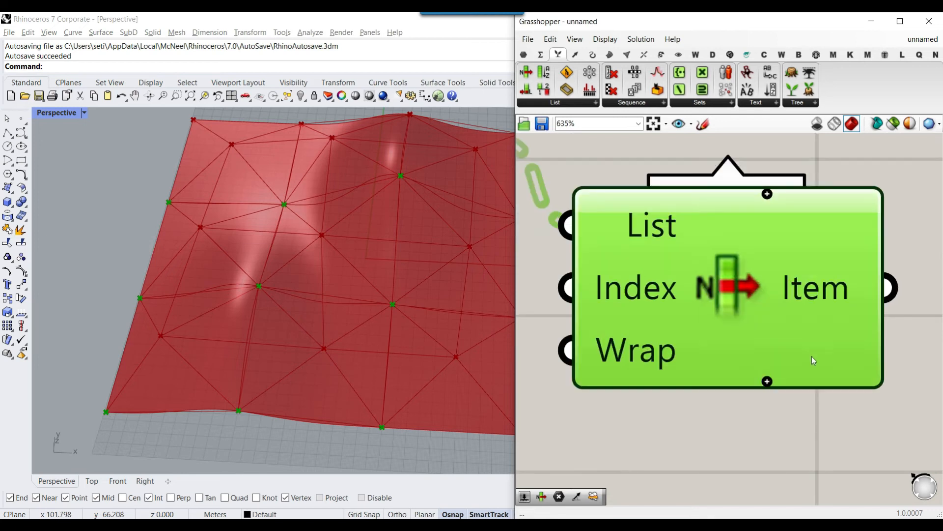
click(767, 382)
click(767, 382)
click(768, 380)
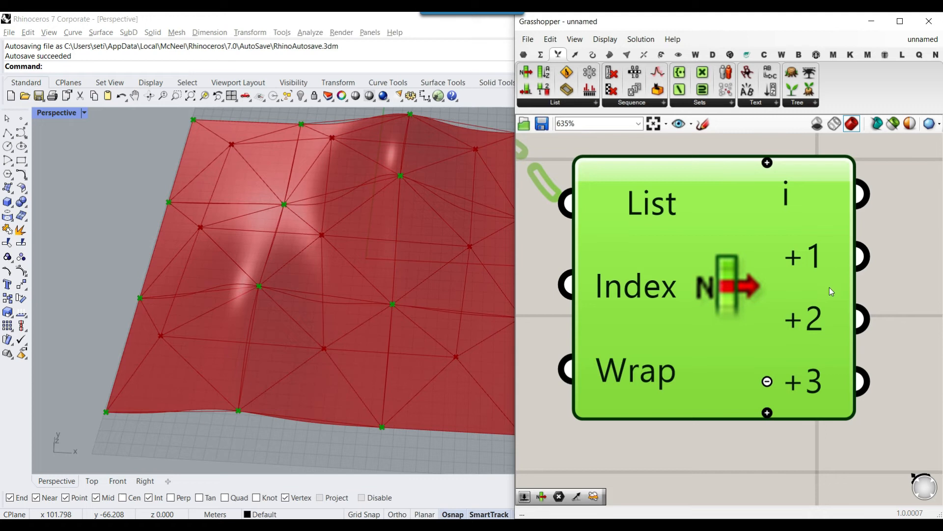
scroll(275, 344, down, 3)
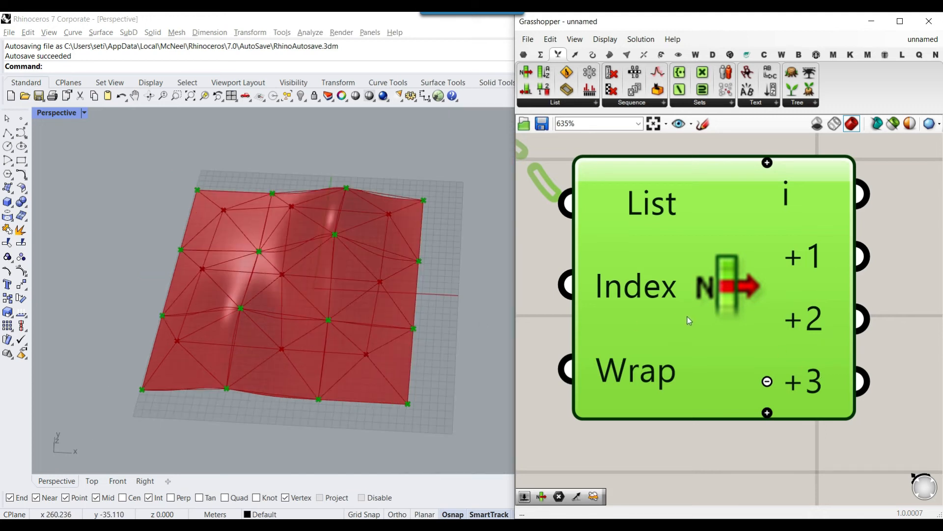
scroll(688, 317, down, 3)
right_drag(600, 311, 664, 337)
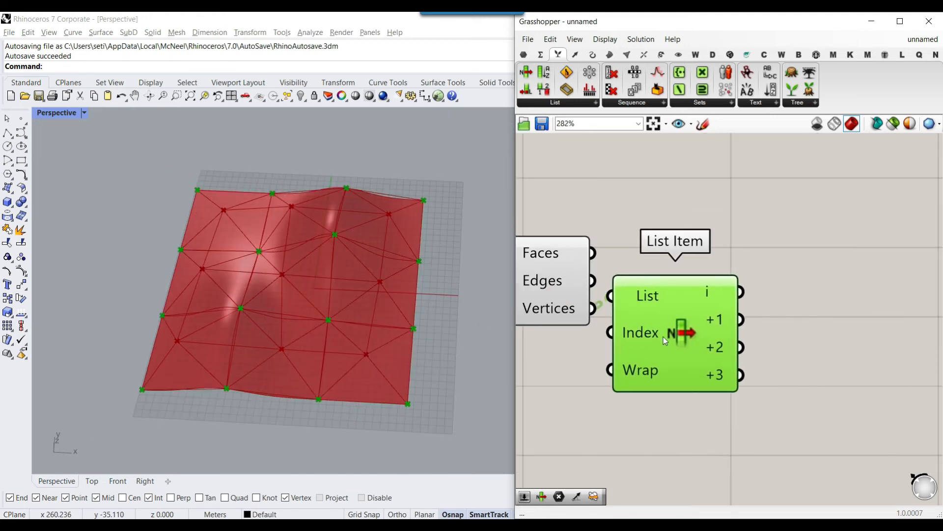
drag(664, 337, 668, 350)
scroll(173, 346, down, 2)
scroll(197, 339, up, 4)
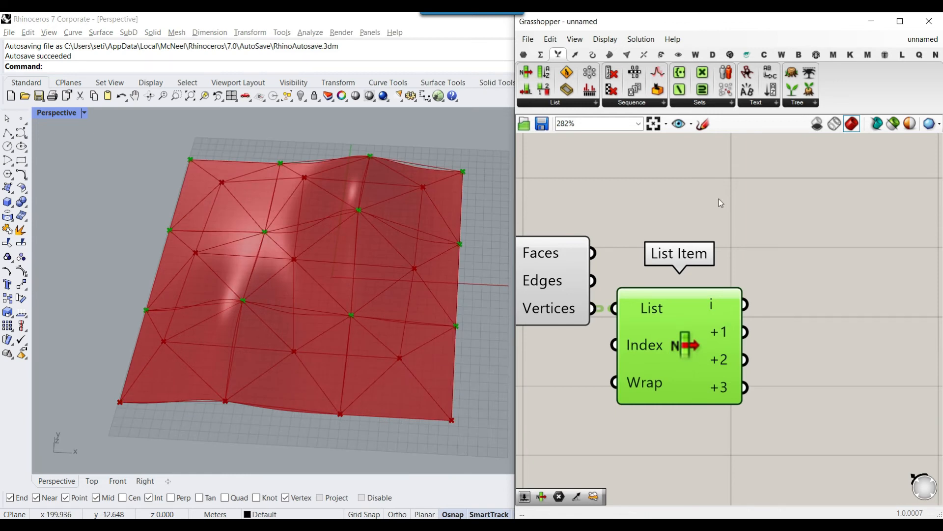
- Add a 4Point Surface component and connect List Item's i, +1, +2 and +3 outputs to Corners A, B, C and D
click(610, 55)
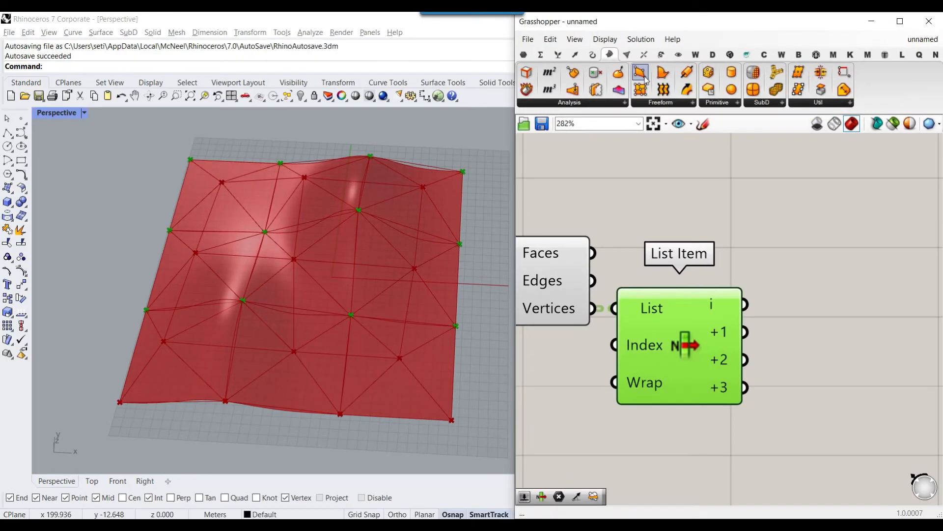
drag(639, 72, 849, 346)
scroll(776, 319, up, 2)
drag(734, 298, 772, 316)
drag(734, 337, 772, 390)
drag(733, 414, 775, 427)
right_drag(608, 380, 712, 373)
- Turn off the preview of the Deconstruct Brep and List Item components
scroll(712, 373, down, 5)
drag(723, 430, 647, 323)
right_click(638, 263)
click(669, 274)
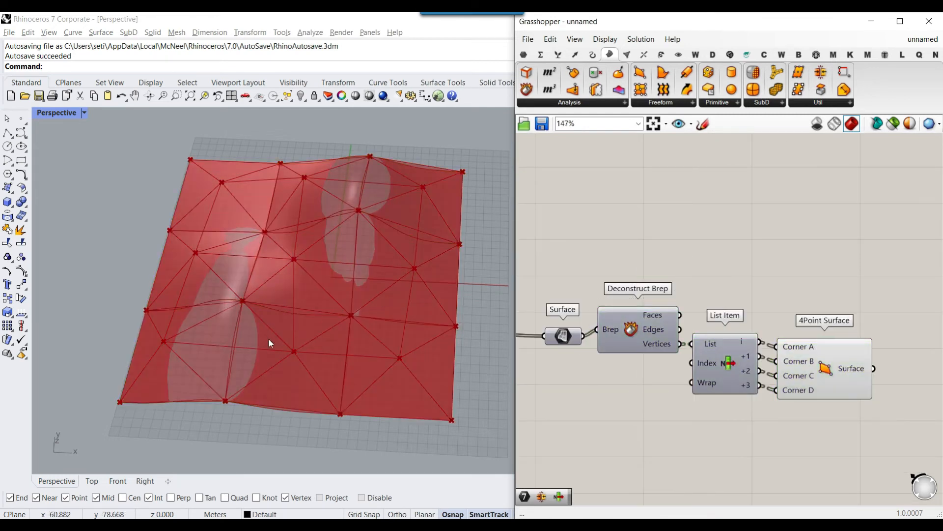
- Bake the 4Point Surface output into Rhino with the default attributes
right_drag(846, 370, 805, 349)
drag(806, 350, 810, 347)
right_drag(261, 380, 267, 271)
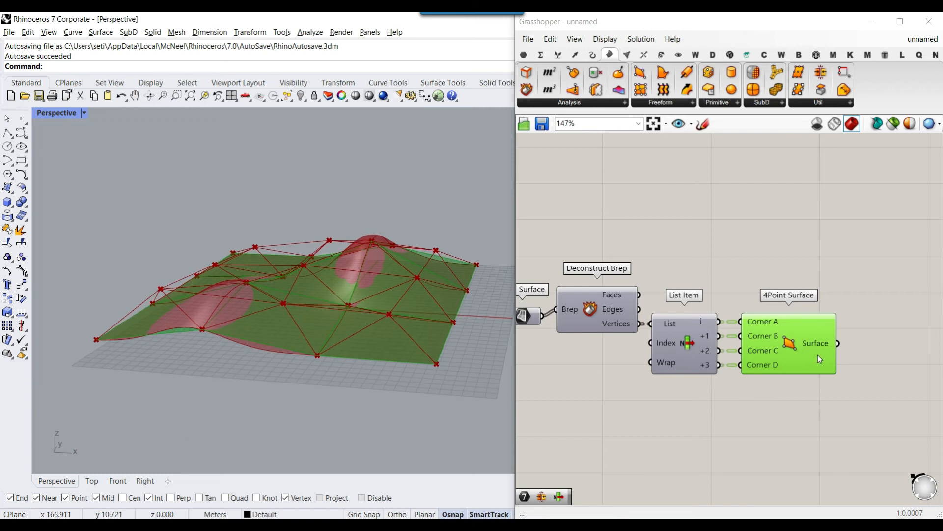
right_click(820, 343)
click(831, 364)
click(845, 480)
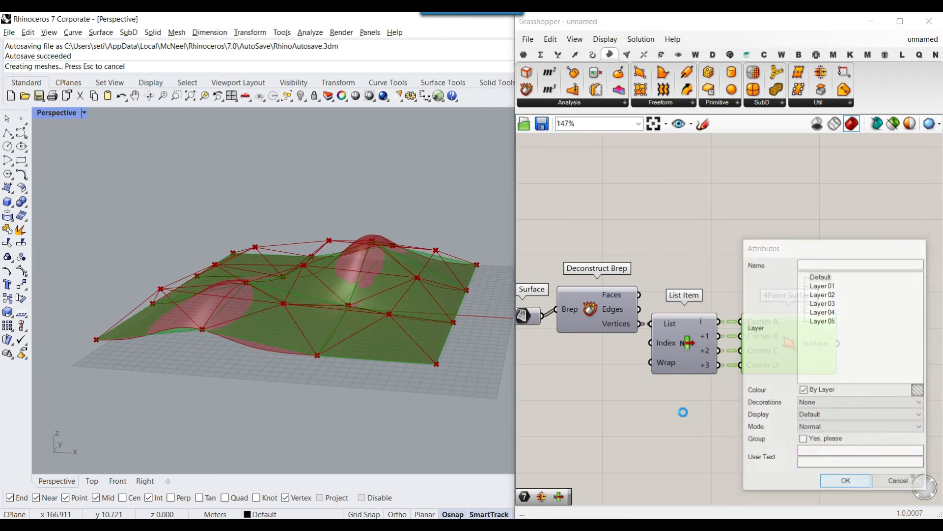
- Select the baked four-point surfaces and move them beside the Grasshopper preview
scroll(353, 300, down, 5)
right_drag(353, 300, 356, 369)
drag(413, 384, 236, 241)
drag(355, 296, 237, 293)
click(246, 235)
- Examine the shape of the moved four-point surfaces up close, selecting a single one
scroll(220, 317, up, 6)
shift+right_drag(221, 316, 319, 388)
scroll(254, 272, up, 4)
click(255, 272)
click(314, 420)
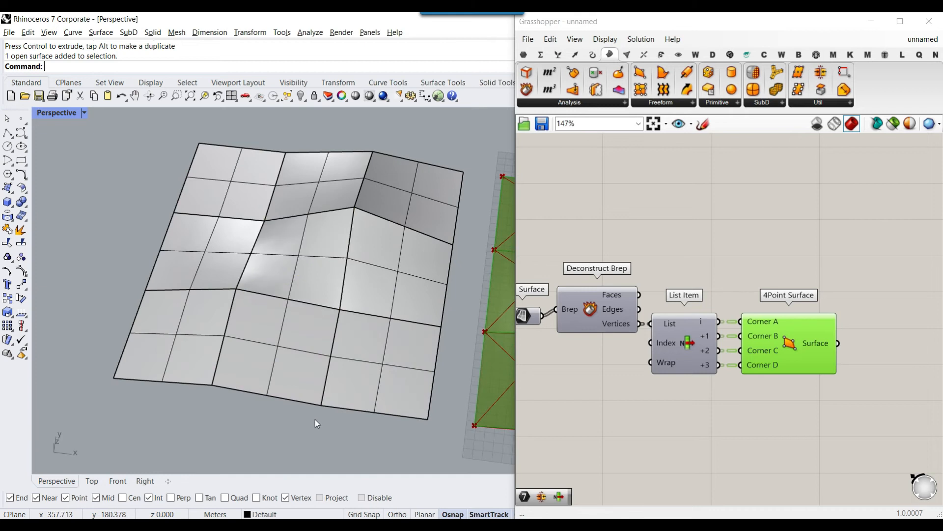
- Undo the move and the bake of the four-point surfaces
scroll(311, 328, up, 2)
key(ctrl+z)
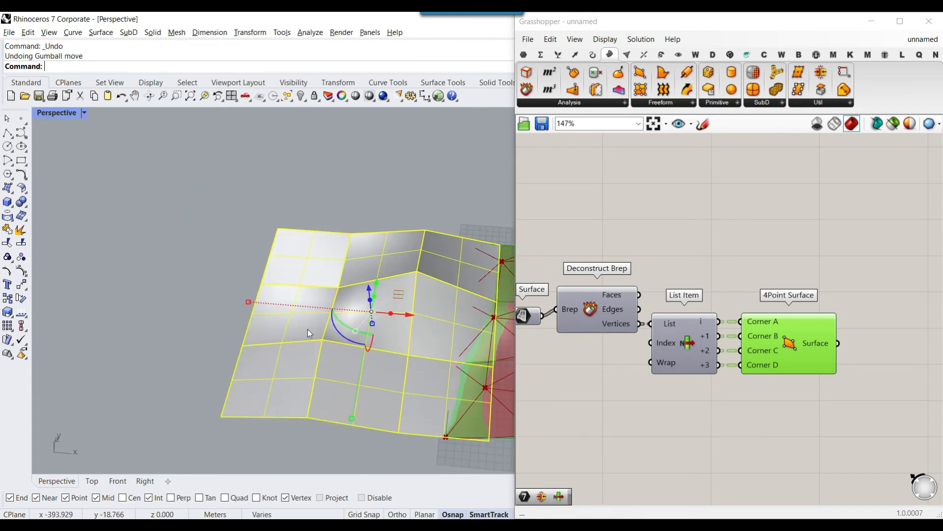
scroll(309, 339, down, 4)
key(ctrl+z)
scroll(414, 338, up, 4)
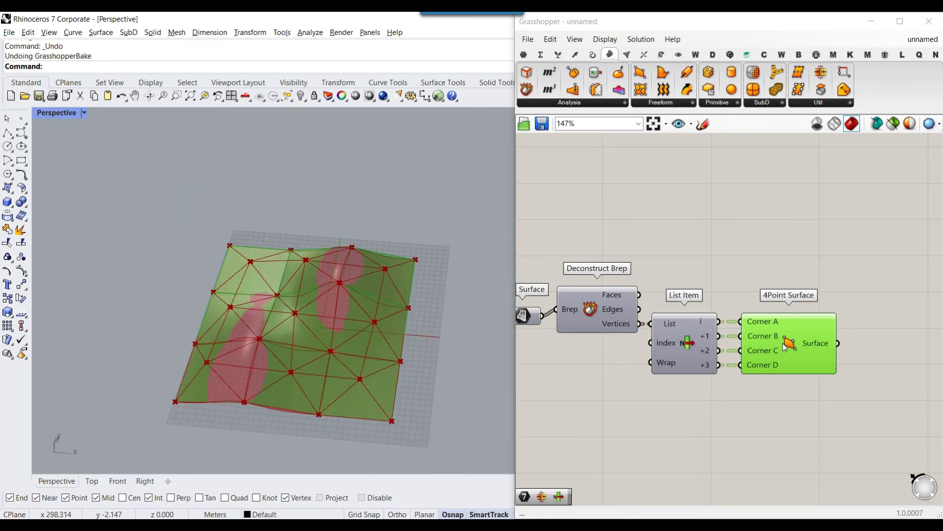
- Disconnect List Item's +3 output from Corner D so 4Point Surface builds triangles from three corners
scroll(684, 355, up, 2)
drag(658, 367, 666, 364)
scroll(726, 355, down, 7)
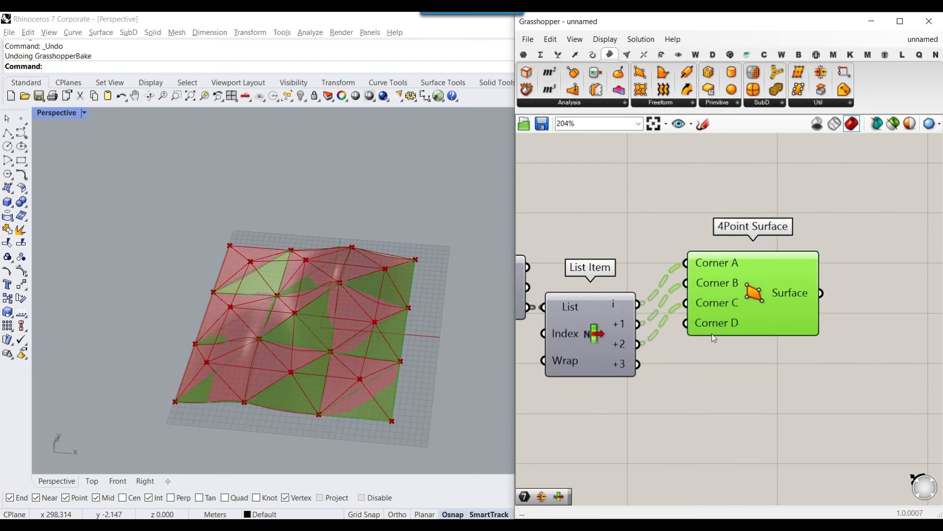
scroll(718, 346, down, 3)
- Turn off the preview of the upstream components that display the curved surface cells
drag(739, 289, 650, 226)
right_click(604, 276)
click(627, 299)
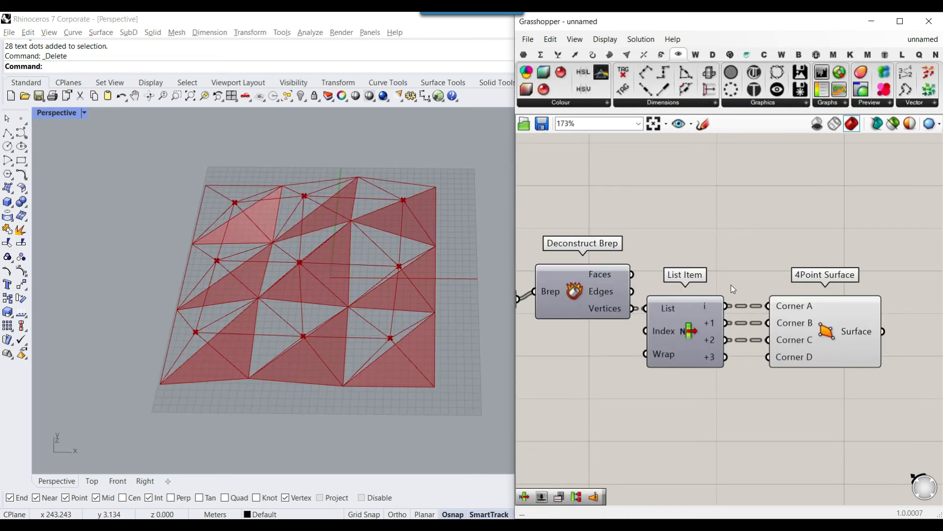
click(825, 334)
click(770, 280)
- Add a second List Item above Deconstruct Brep and connect the Faces output to its List input
scroll(751, 320, up, 1)
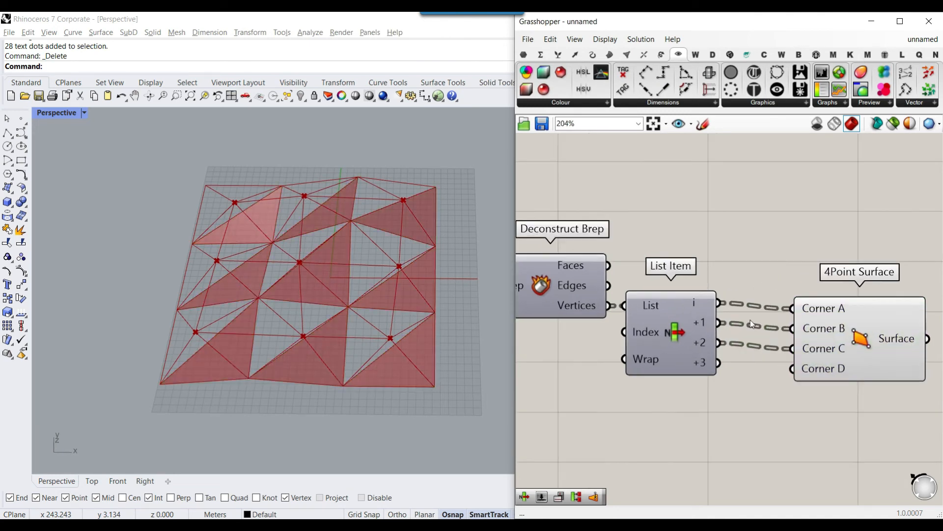
right_drag(750, 319, 828, 336)
click(558, 54)
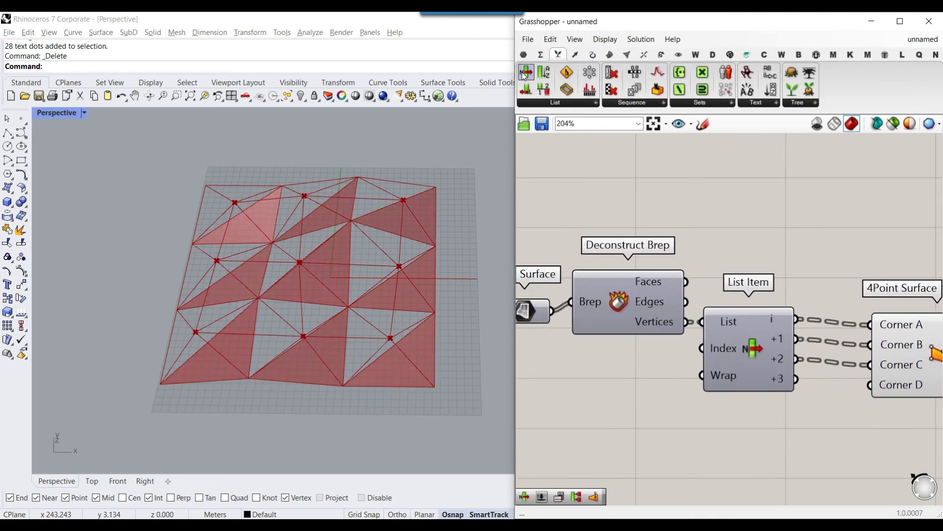
drag(781, 215, 781, 213)
drag(686, 281, 729, 192)
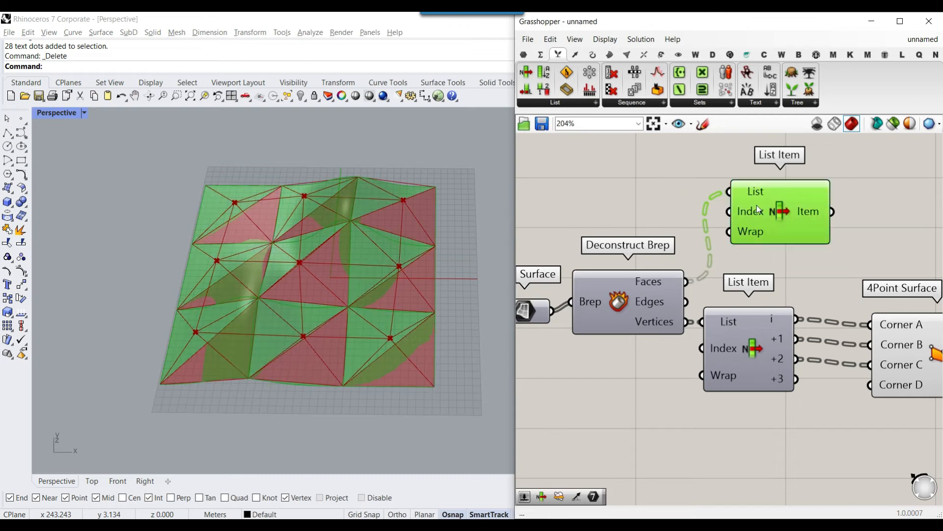
- Replace the Faces connection on the second List Item with the Surface parameter's output and reposition the component
right_drag(645, 275, 718, 259)
drag(623, 296, 799, 176)
drag(822, 198, 698, 177)
- Set the second List Item's Index to 4 to isolate one surface cell
right_click(691, 176)
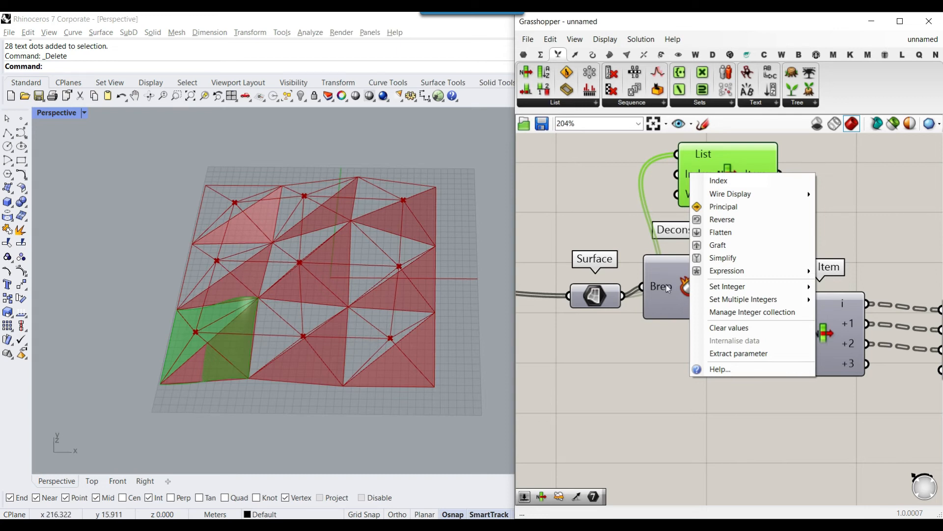
mouse_move(715, 289)
text(4)
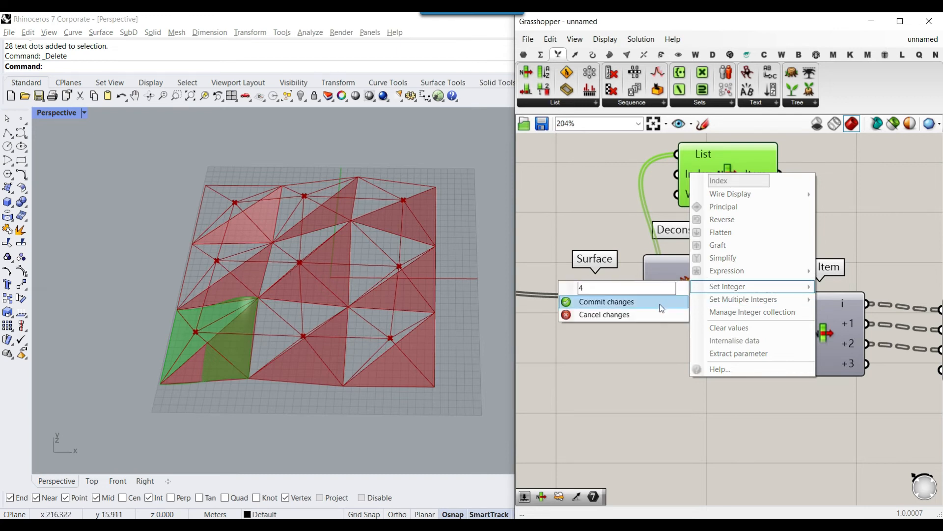
click(660, 304)
right_drag(723, 230, 681, 251)
drag(684, 205, 705, 211)
- Add a Deconstruct Brep component and feed it the second List Item's Item output
click(611, 55)
click(753, 209)
right_drag(806, 211, 735, 224)
- Add a Point List connected to the new Deconstruct Brep's Vertices output and bake its number labels
click(679, 55)
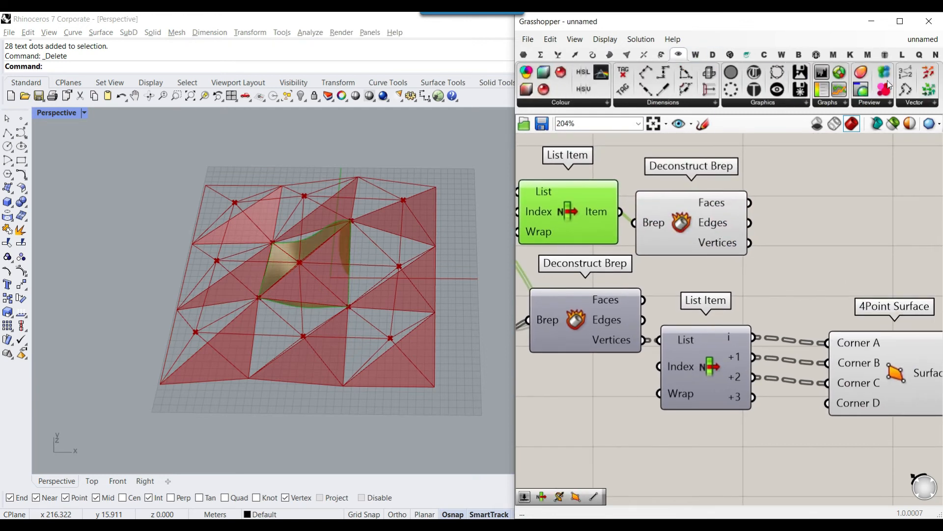
drag(903, 77, 818, 290)
right_click(794, 283)
click(847, 338)
click(838, 444)
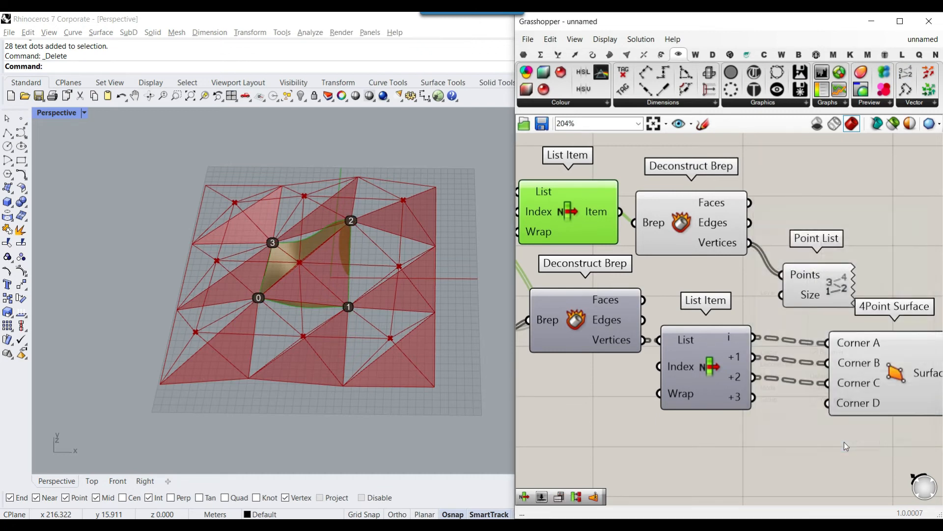
- Delete the temporary List Item, its Deconstruct Brep and the Point List component
drag(841, 188, 533, 266)
key(Delete)
click(820, 286)
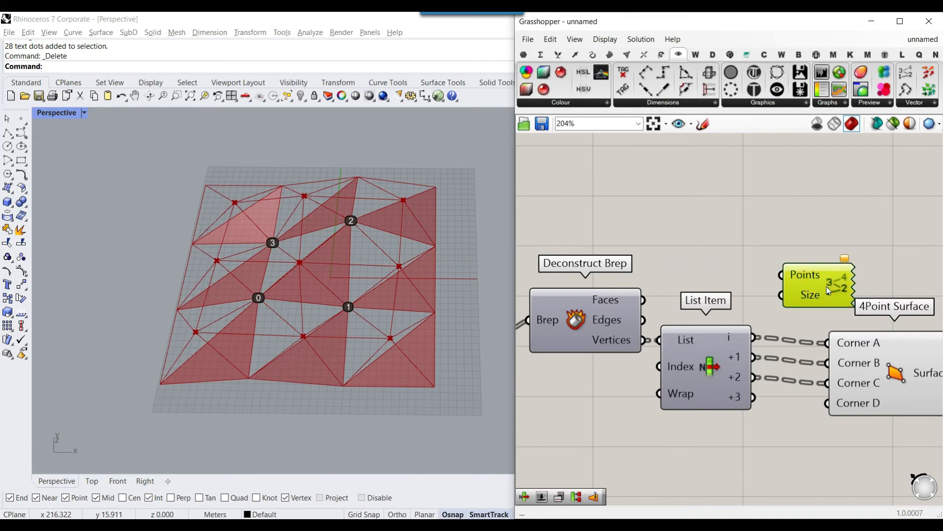
key(Delete)
- Select the baked number dots 0 to 3 in turn to examine the order of the cell's corner vertices
scroll(382, 273, up, 5)
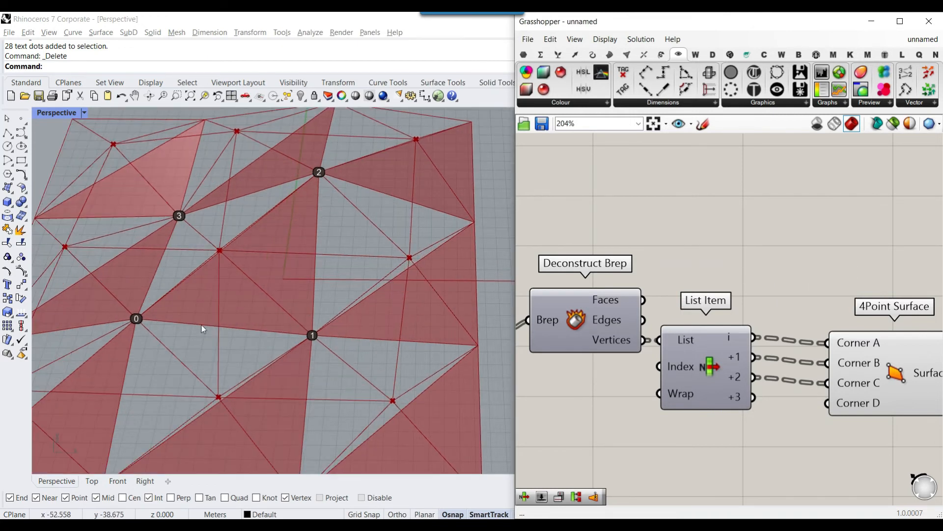
click(136, 320)
click(283, 334)
click(313, 335)
click(319, 172)
click(182, 217)
click(236, 244)
- Examine how the Vertices output passes through List Item's outputs to the corners of 4Point Surface and compare it with the numbered dots
scroll(246, 235, down, 2)
right_drag(732, 330, 780, 312)
scroll(717, 351, up, 1)
mouse_move(742, 333)
mouse_down()
mouse_move(769, 340)
mouse_move(755, 333)
mouse_up()
scroll(660, 311, up, 2)
mouse_move(647, 322)
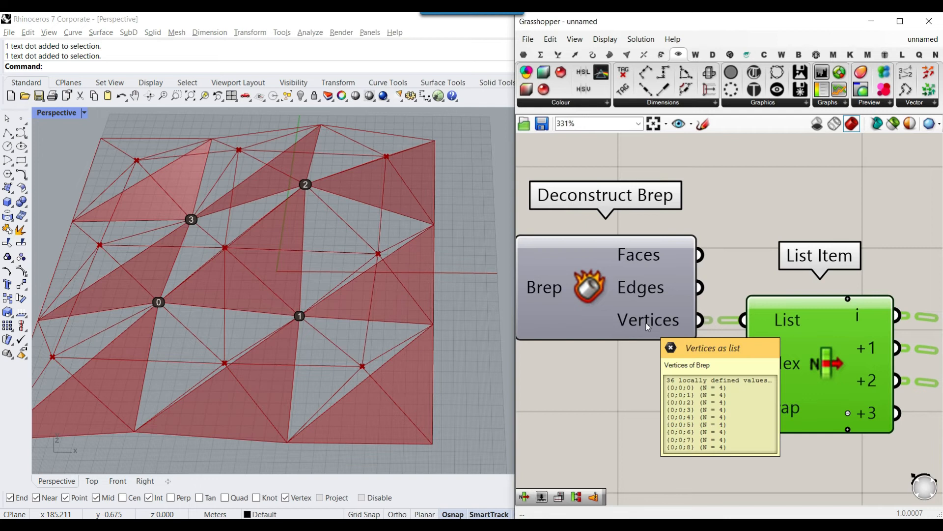
right_drag(769, 369, 669, 319)
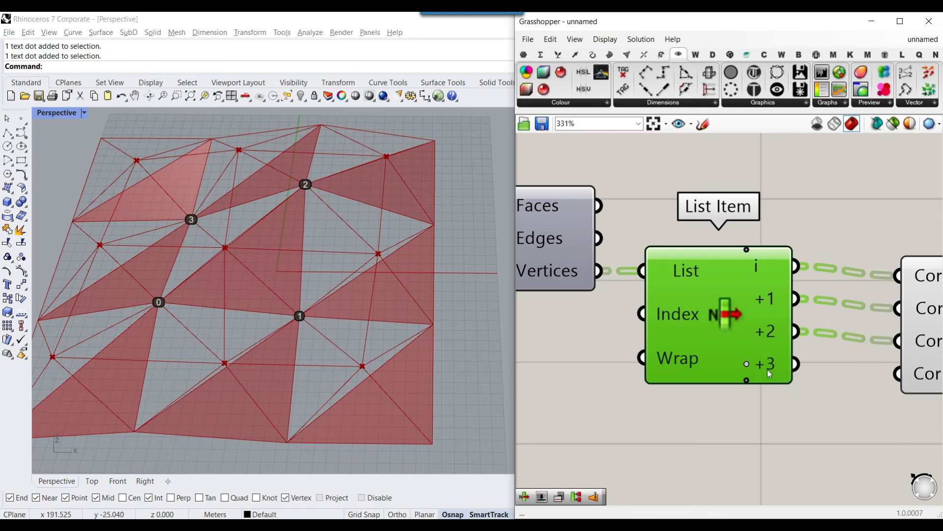
scroll(737, 339, down, 4)
click(749, 339)
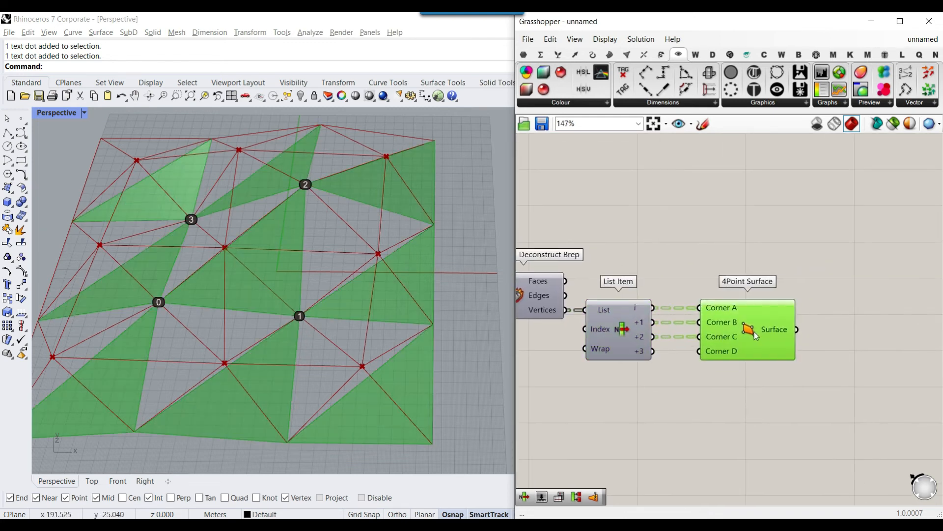
scroll(670, 337, up, 3)
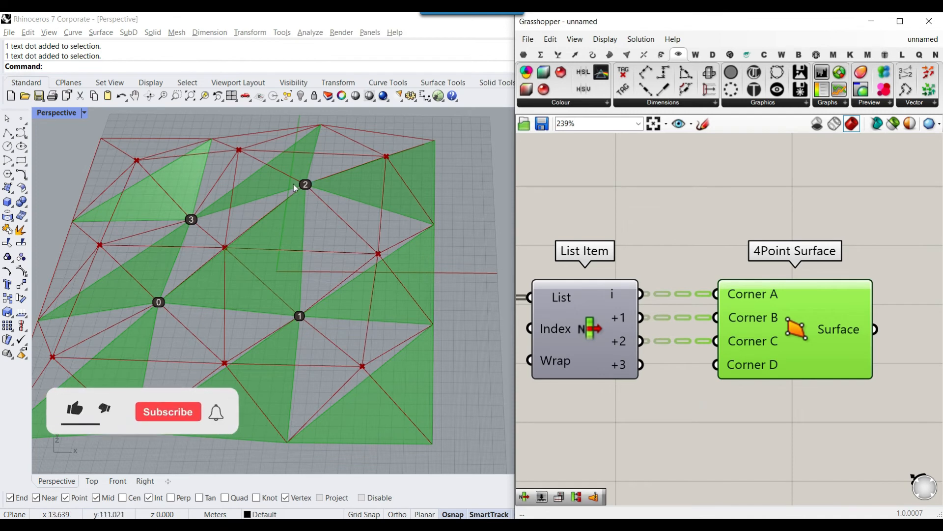
right_drag(295, 209, 302, 236)
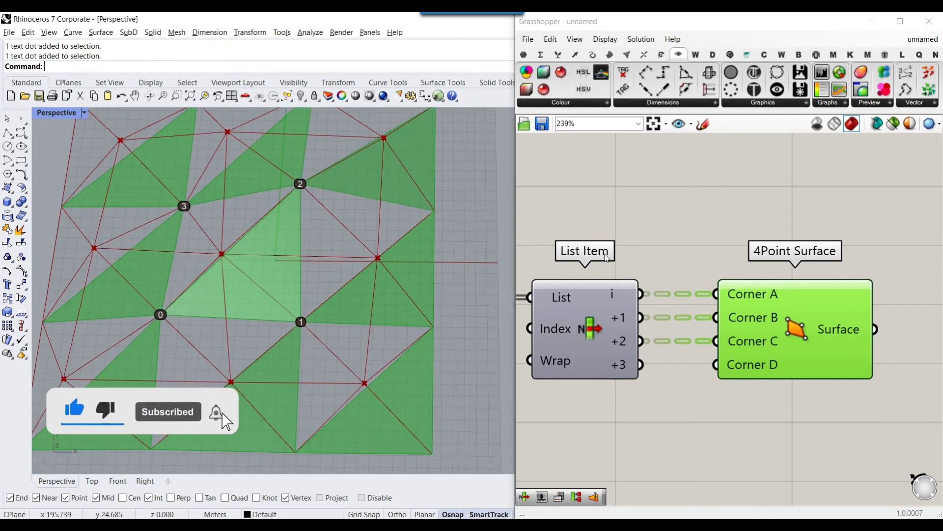
- Add a second 4Point Surface and connect List Item's +2, +3 and i outputs to Corners A, B and C
click(609, 54)
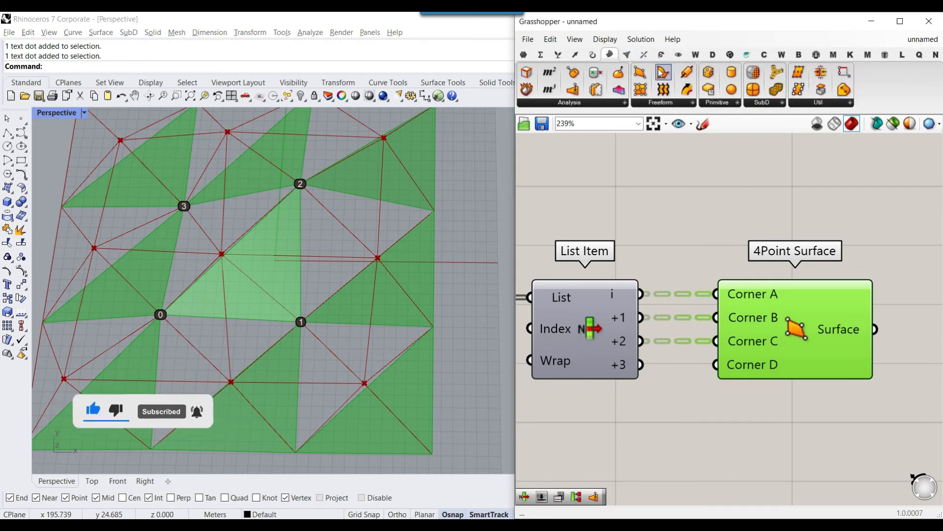
drag(654, 79, 801, 447)
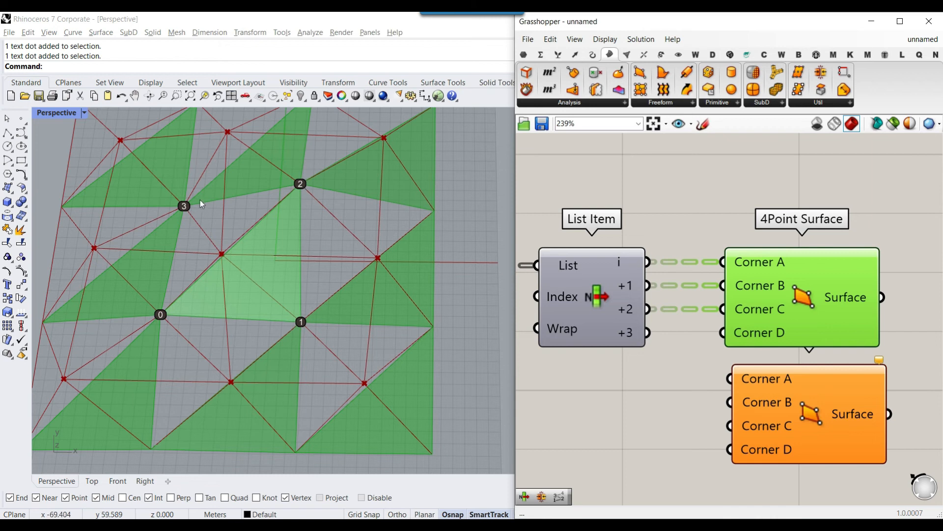
drag(648, 308, 729, 378)
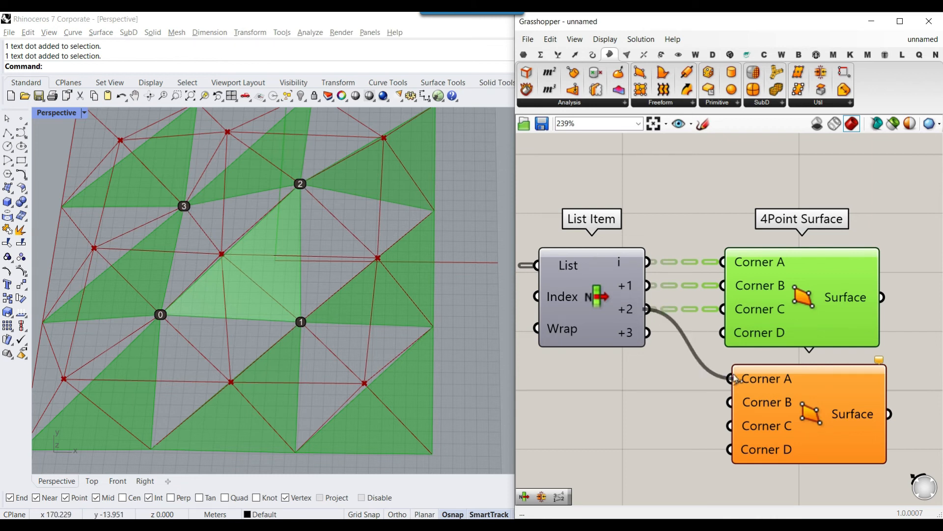
drag(647, 333, 729, 402)
drag(648, 262, 729, 425)
- Delete the four baked number dots from the Rhino model
right_drag(393, 383, 374, 167)
scroll(783, 351, down, 9)
drag(408, 353, 264, 258)
key(Delete)
- Examine the paired triangular panels from both 4Point Surface components across the grid from several angles
scroll(283, 270, up, 6)
right_drag(283, 271, 356, 333)
scroll(340, 321, up, 5)
scroll(337, 309, down, 4)
drag(842, 388, 712, 315)
drag(804, 350, 777, 291)
click(799, 309)
right_drag(247, 274, 329, 309)
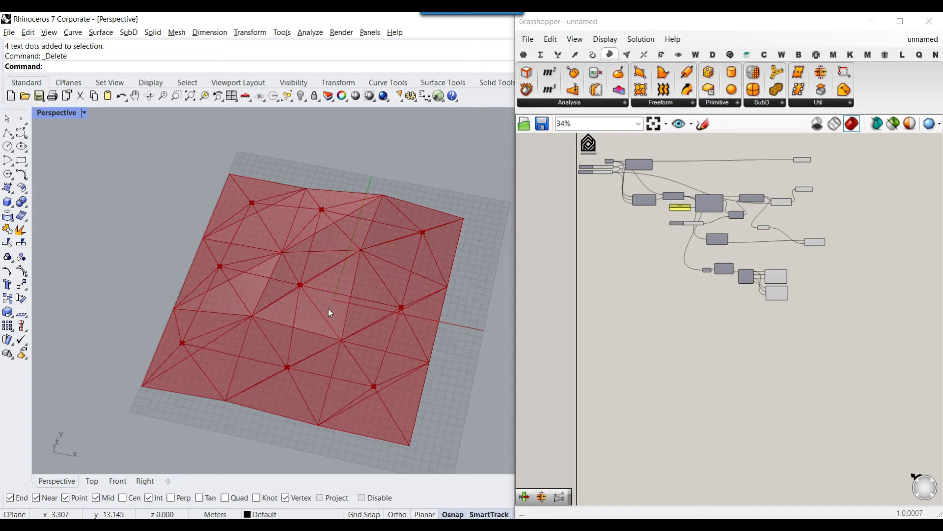
scroll(842, 254, up, 4)
right_drag(275, 325, 272, 277)
scroll(885, 323, down, 4)
- Set the U Count and V Count sliders to 9 and 8, and the offset distance slider feeding Multiplication to 12.179
scroll(643, 206, up, 8)
mouse_move(543, 187)
mouse_down()
mouse_move(555, 185)
mouse_move(551, 202)
mouse_up()
scroll(399, 266, up, 5)
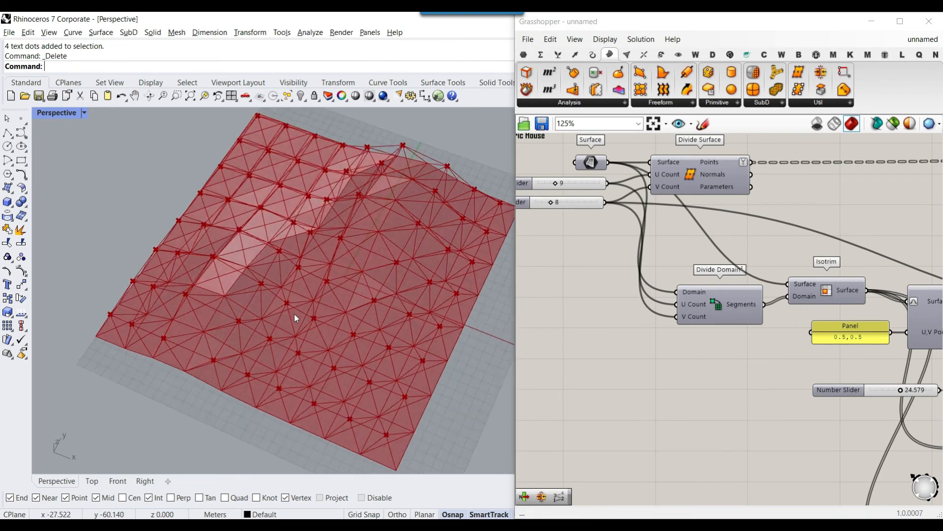
scroll(719, 334, down, 3)
scroll(745, 320, up, 3)
drag(674, 317, 660, 317)
- Inspect the flat triangular panels and the space-frame lines on the denser grid from several angles
scroll(785, 351, down, 5)
right_drag(901, 400, 719, 283)
scroll(719, 283, up, 3)
drag(676, 302, 592, 344)
right_drag(373, 339, 393, 288)
click(709, 293)
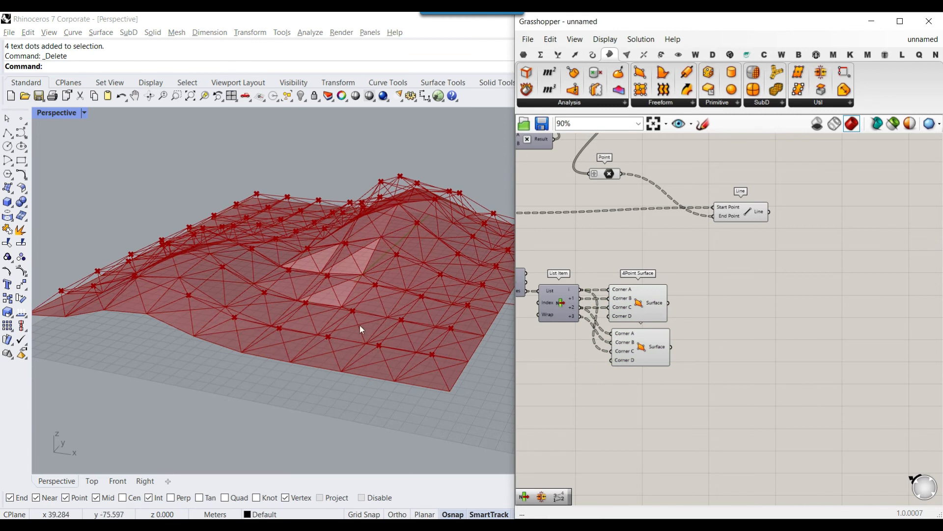
scroll(318, 305, up, 5)
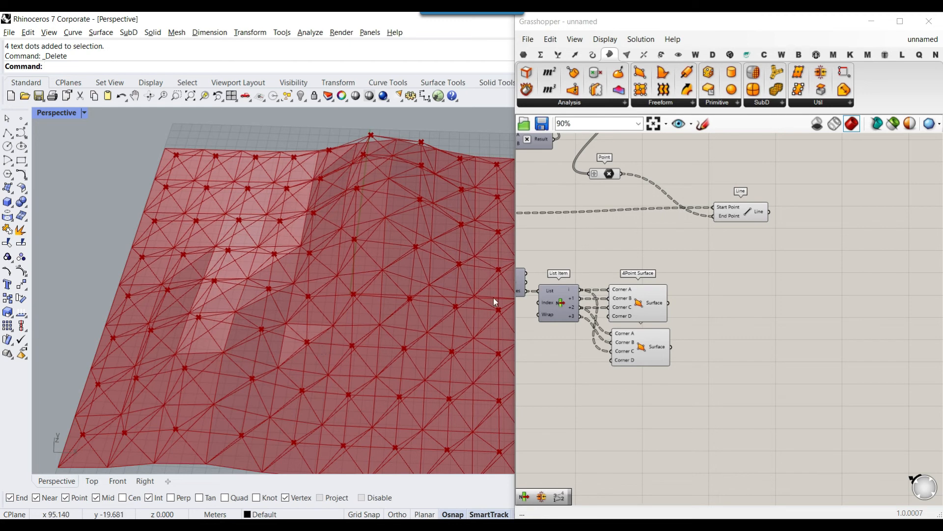
scroll(389, 293, down, 4)
scroll(724, 255, down, 4)
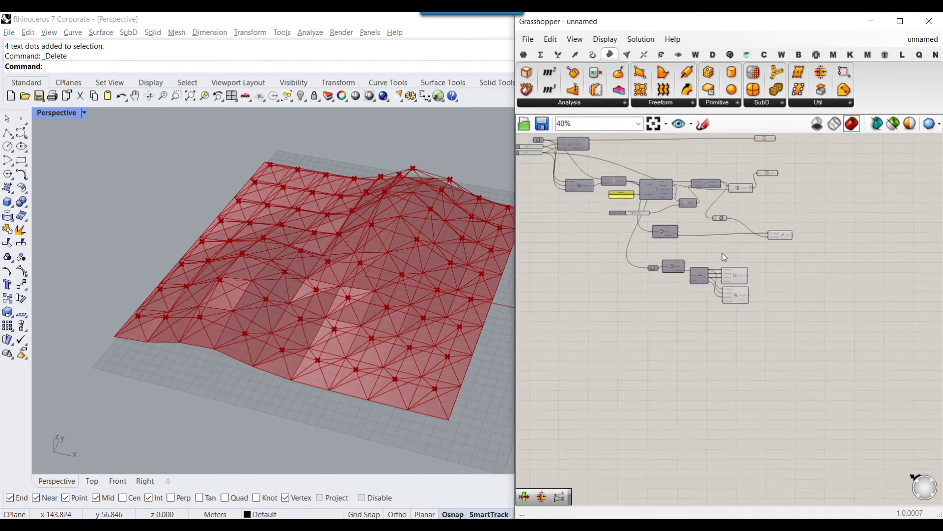
- Set the U Count slider to 6 and the V Count slider to 5
scroll(590, 180, up, 5)
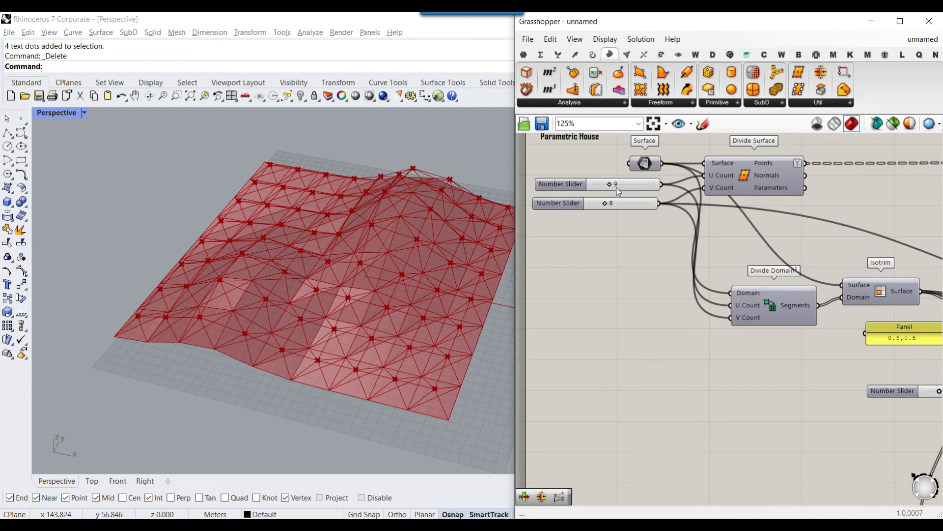
drag(611, 187, 599, 207)
scroll(443, 261, up, 3)
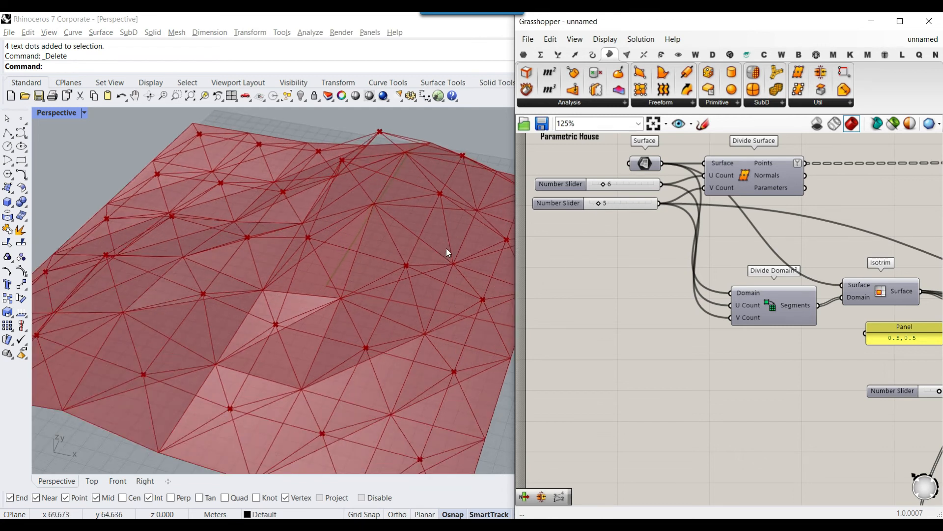
scroll(406, 264, up, 3)
scroll(729, 297, down, 2)
- Add a Dot Display component beside the Cluster that draws the offset layer's grid curves
scroll(730, 297, down, 4)
right_drag(831, 303, 650, 273)
scroll(809, 282, up, 4)
drag(771, 233, 783, 255)
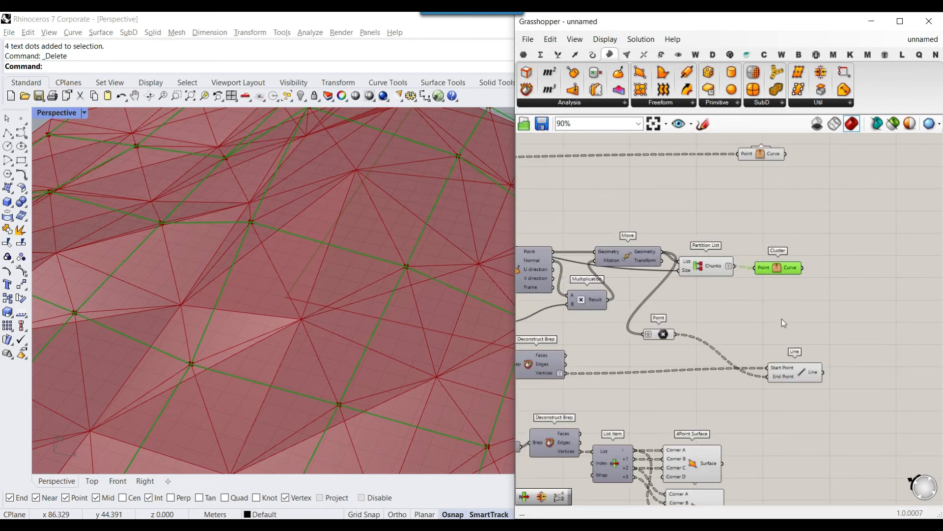
click(787, 291)
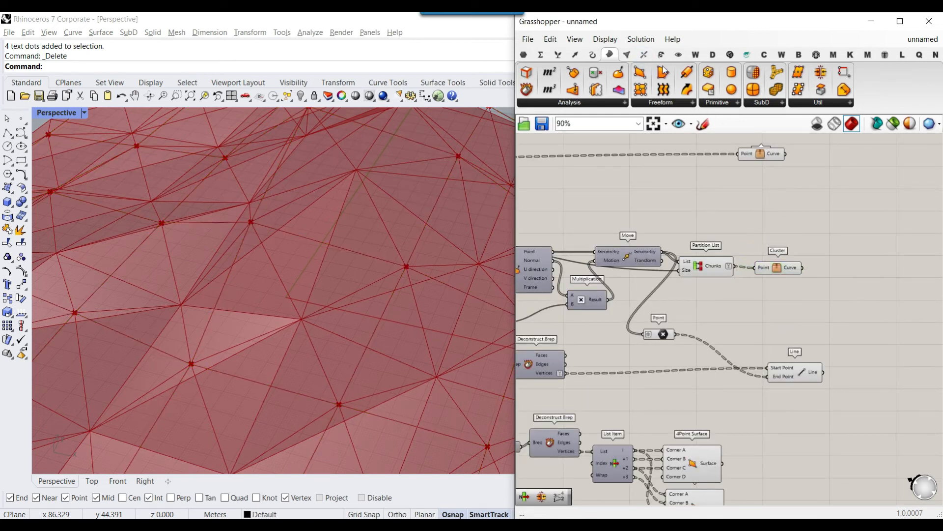
click(680, 56)
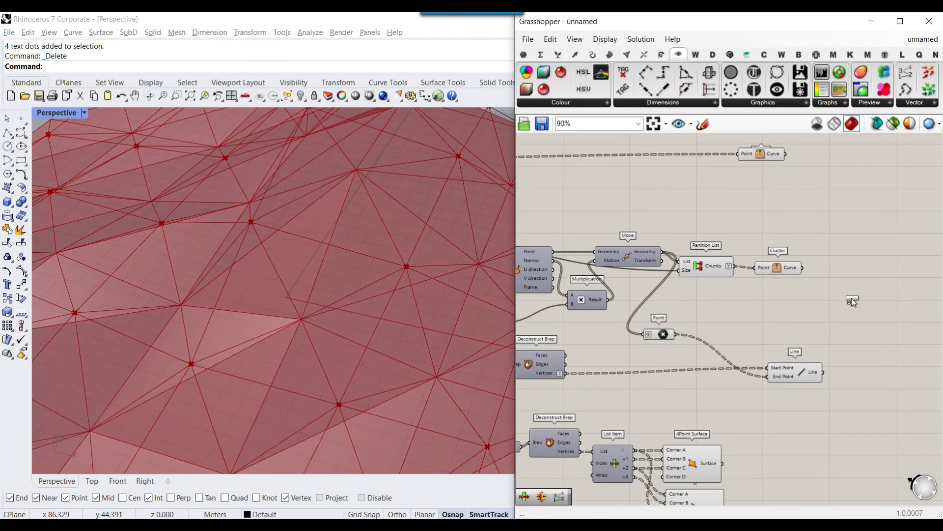
drag(851, 297, 851, 299)
scroll(810, 283, up, 3)
- Move Dot Display above Partition List and connect Divide Surface's Points output to its Point input
click(654, 265)
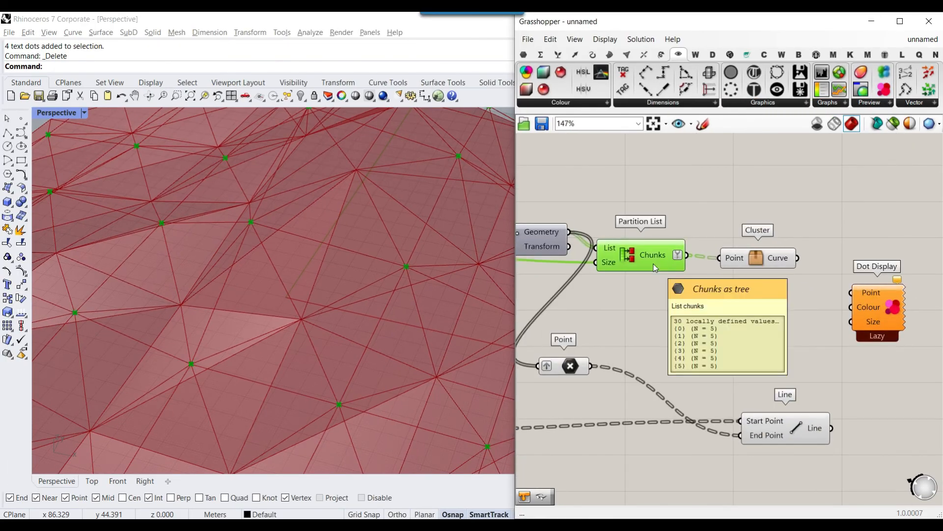
right_drag(561, 267, 646, 274)
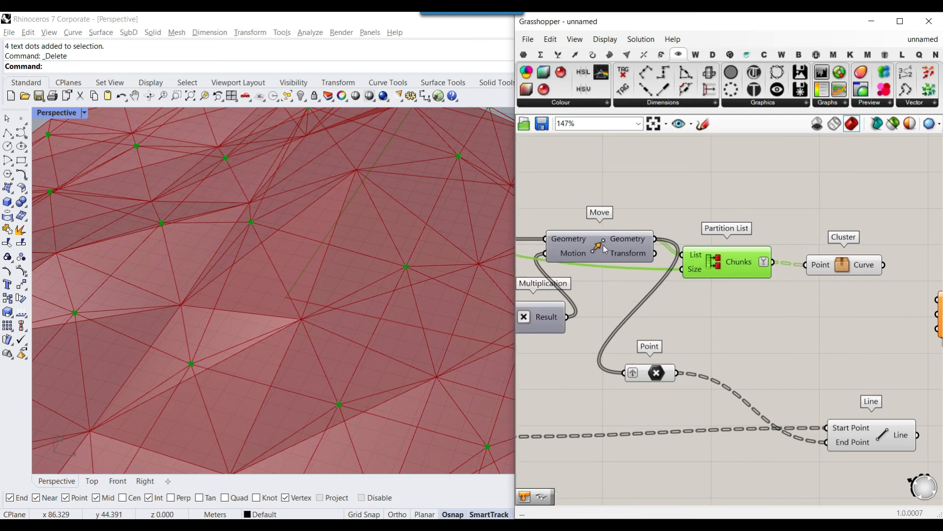
scroll(843, 283, down, 2)
right_drag(842, 283, 741, 315)
drag(831, 343, 784, 242)
right_drag(730, 236, 810, 239)
scroll(810, 241, down, 3)
scroll(675, 240, up, 2)
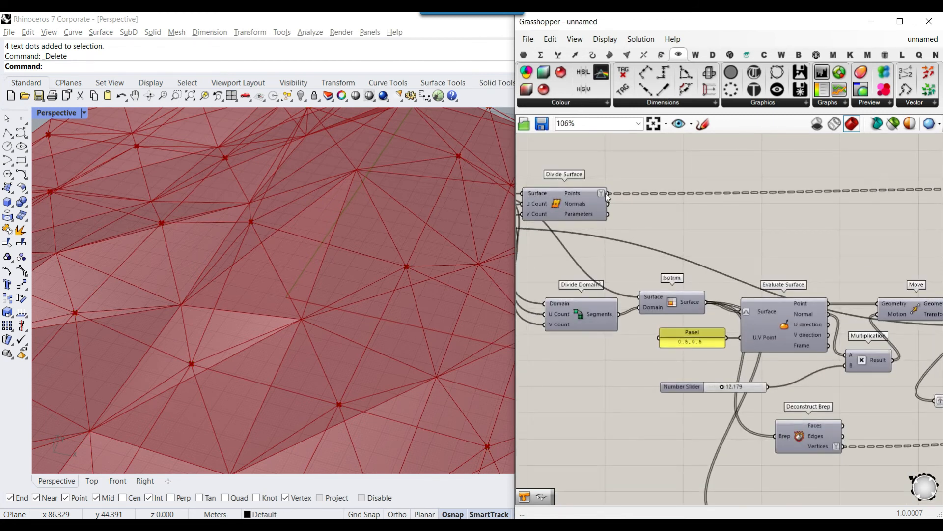
scroll(615, 200, down, 4)
drag(612, 198, 827, 230)
scroll(881, 219, up, 5)
scroll(827, 229, down, 3)
right_drag(307, 266, 339, 246)
- Add Move's Geometry output as a second source for Dot Display's Point input and shift the component past the Cluster
scroll(718, 251, up, 5)
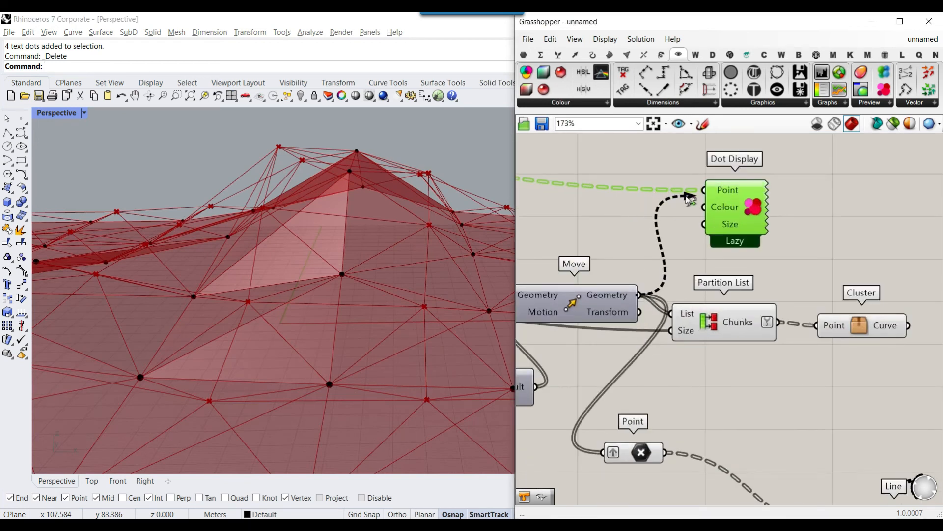
shift+drag(698, 184, 702, 188)
right_drag(739, 227, 647, 263)
scroll(647, 262, down, 3)
drag(647, 261, 840, 256)
scroll(822, 265, up, 5)
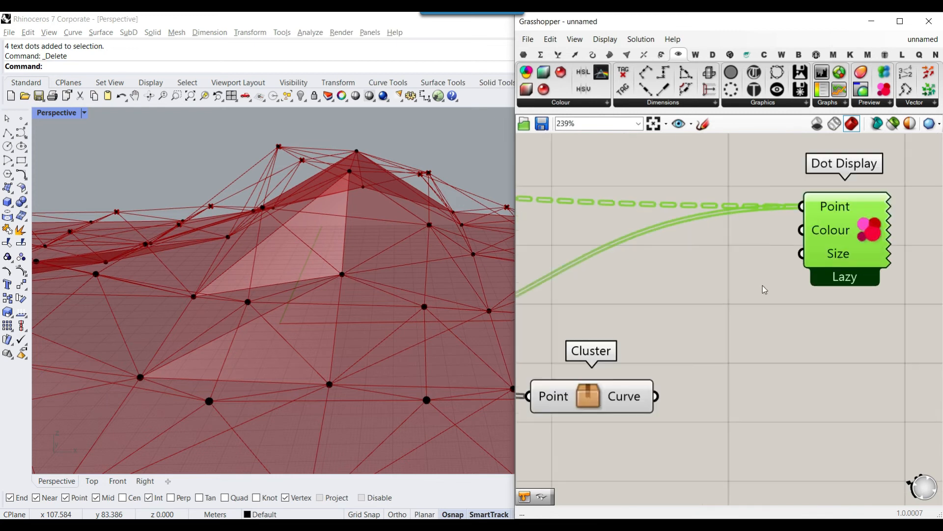
- Add a Colour Swatch component near Dot Display and clear its name
double_click(703, 294)
text(swat)
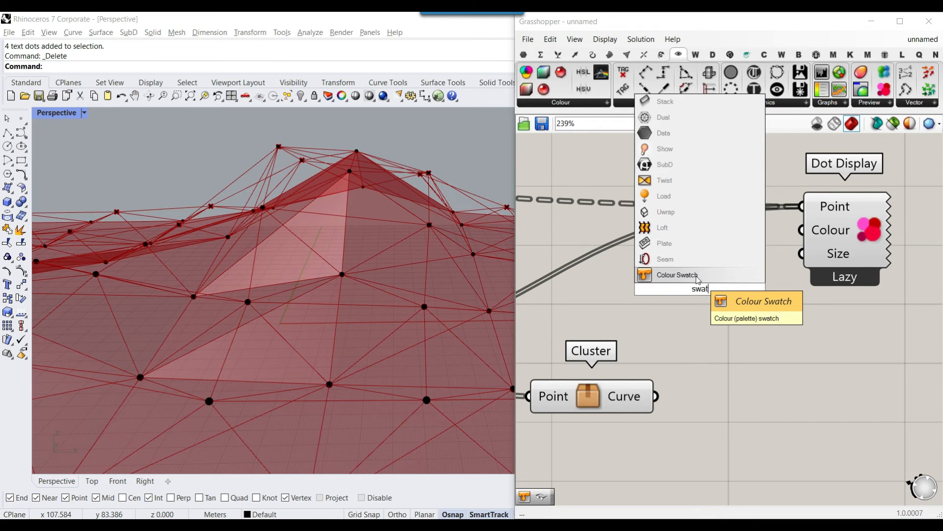
click(698, 275)
scroll(710, 293, up, 2)
right_click(709, 294)
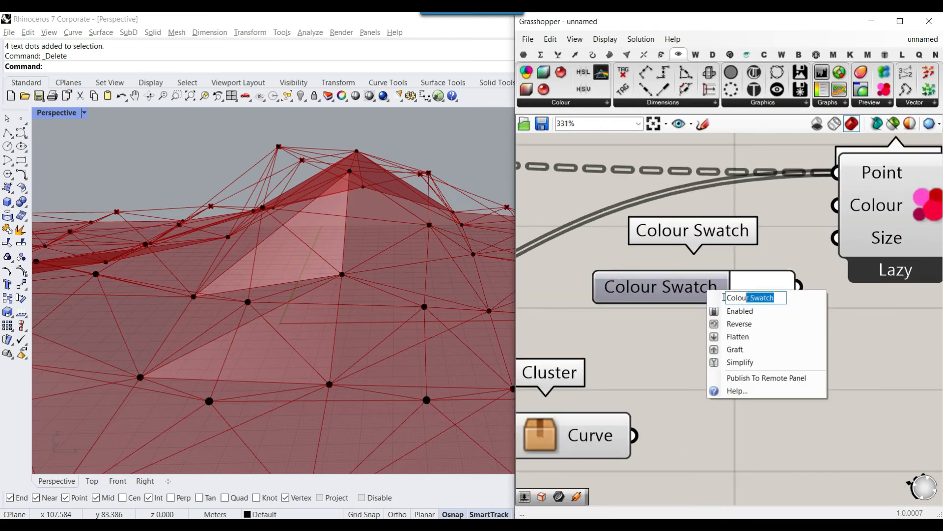
key(BackSpace)
click(695, 256)
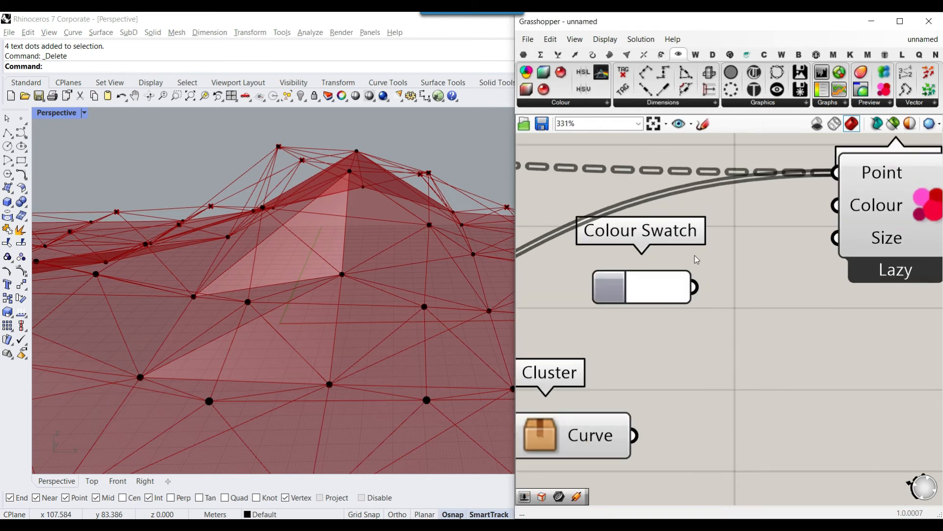
- Connect the Colour Swatch to Dot Display's Colour input and set its colour to black
right_drag(570, 275, 579, 388)
drag(624, 396, 676, 189)
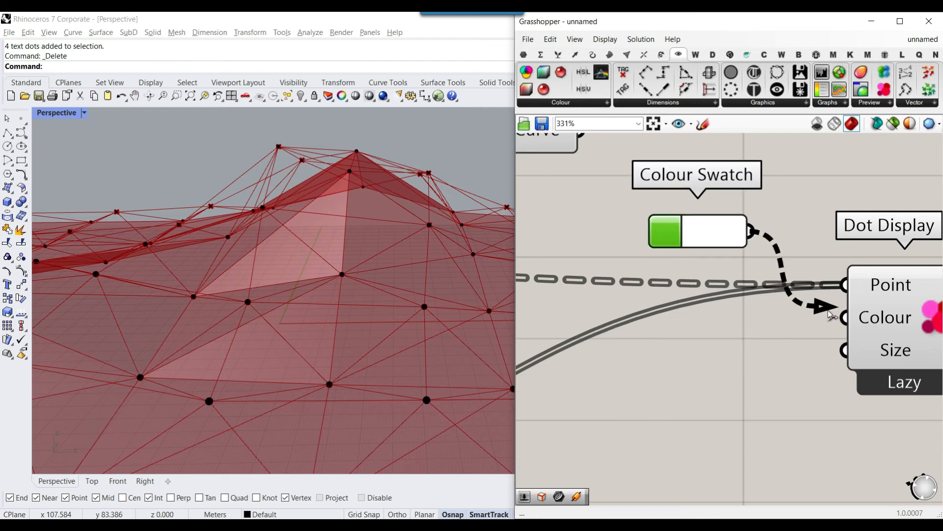
click(736, 233)
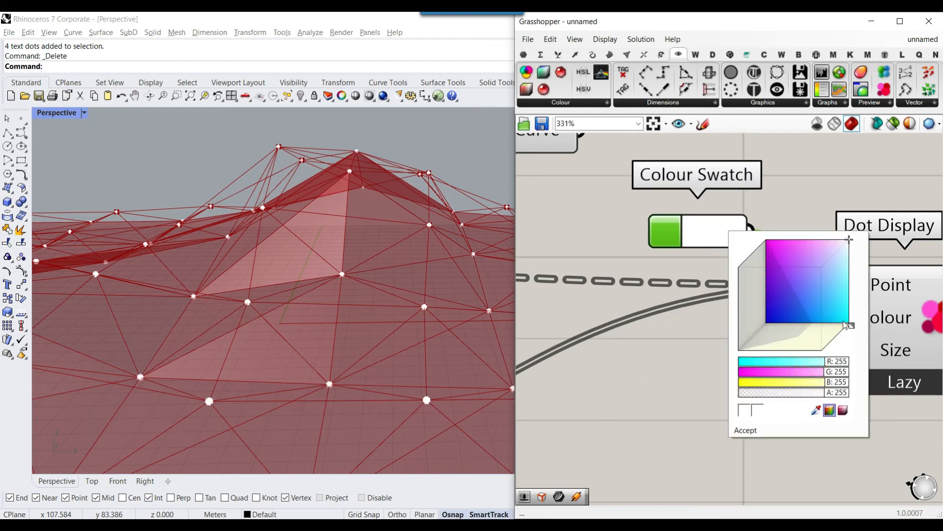
drag(850, 328, 709, 373)
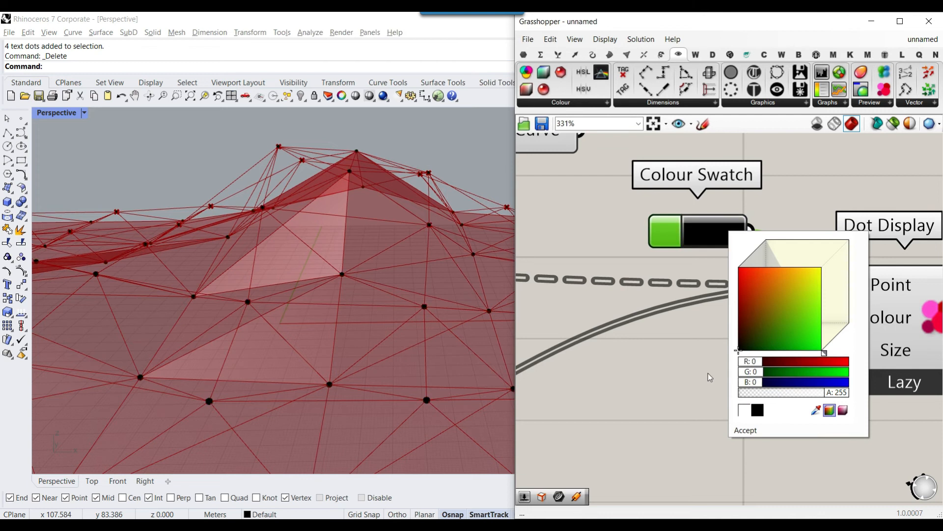
click(639, 376)
- Add a number slider with value 2.22 below the Colour Swatch and connect it to Dot Display's Size input
scroll(651, 279, down, 2)
double_click(706, 369)
text(2.22)
key(Return)
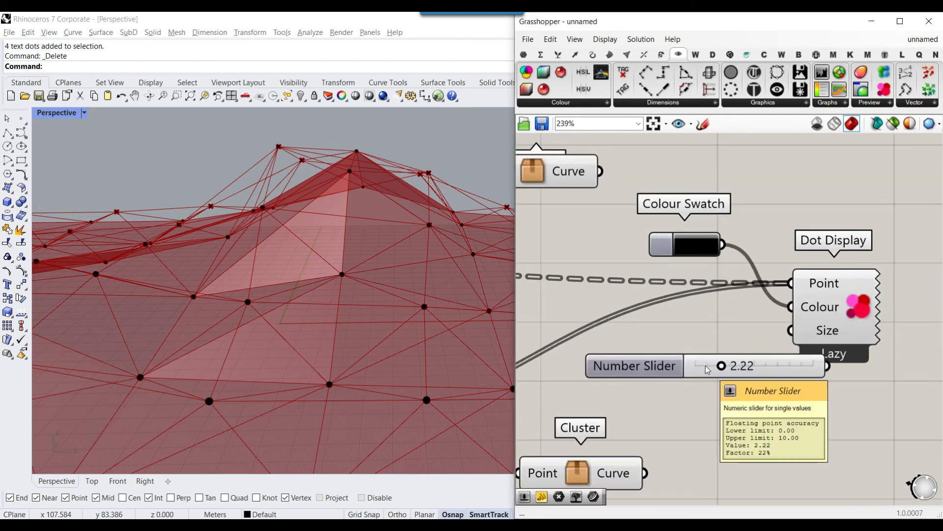
right_click(772, 366)
key(BackSpace)
drag(842, 377, 697, 358)
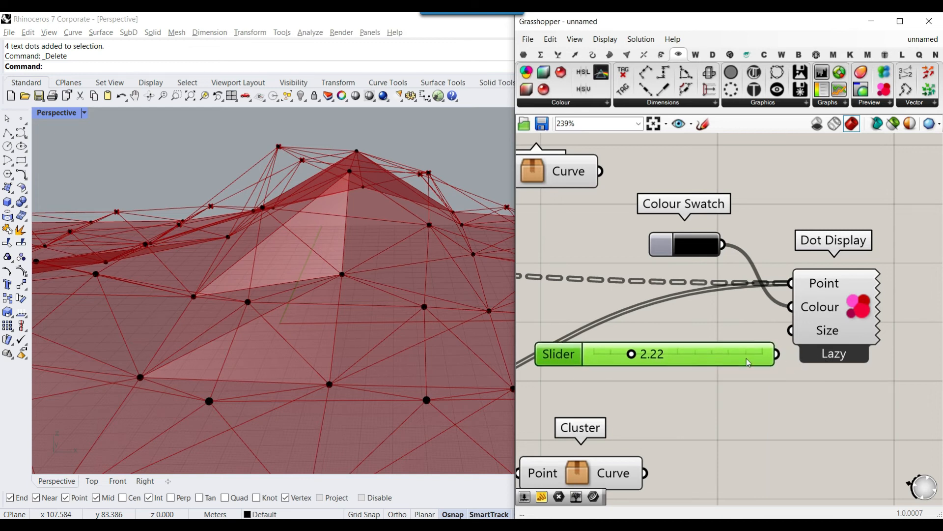
drag(797, 334, 797, 333)
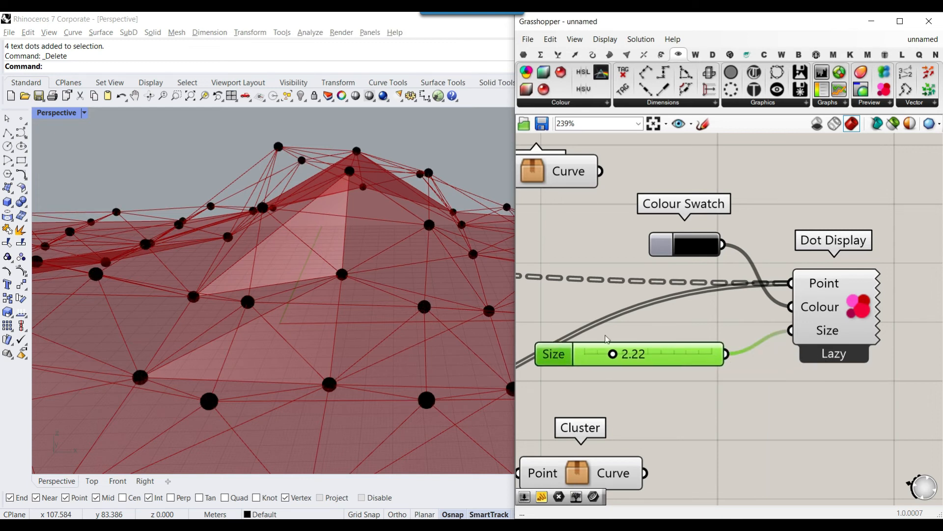
- Enlarge the node dots by setting the Size slider to 4.97
drag(613, 355, 665, 354)
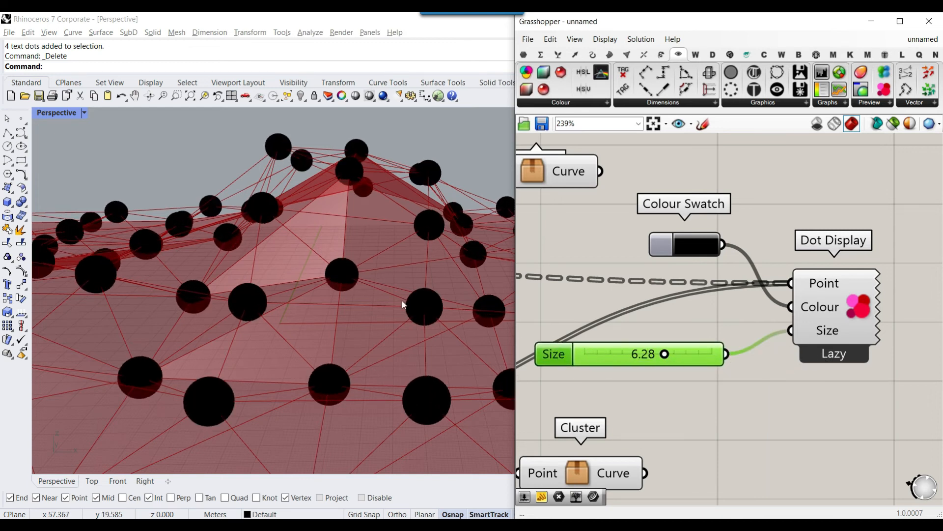
right_drag(402, 300, 352, 314)
scroll(352, 314, up, 2)
drag(665, 355, 647, 354)
- Adjust the surface's U division count and set its V division count to 6
scroll(720, 341, down, 11)
right_drag(535, 347, 642, 337)
scroll(636, 321, up, 10)
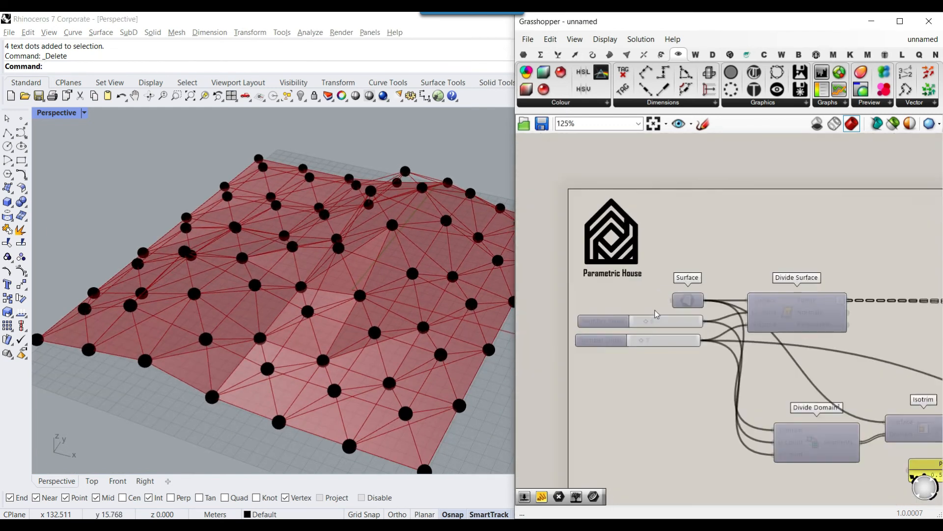
mouse_move(654, 315)
mouse_down()
mouse_move(668, 318)
mouse_move(659, 318)
mouse_up()
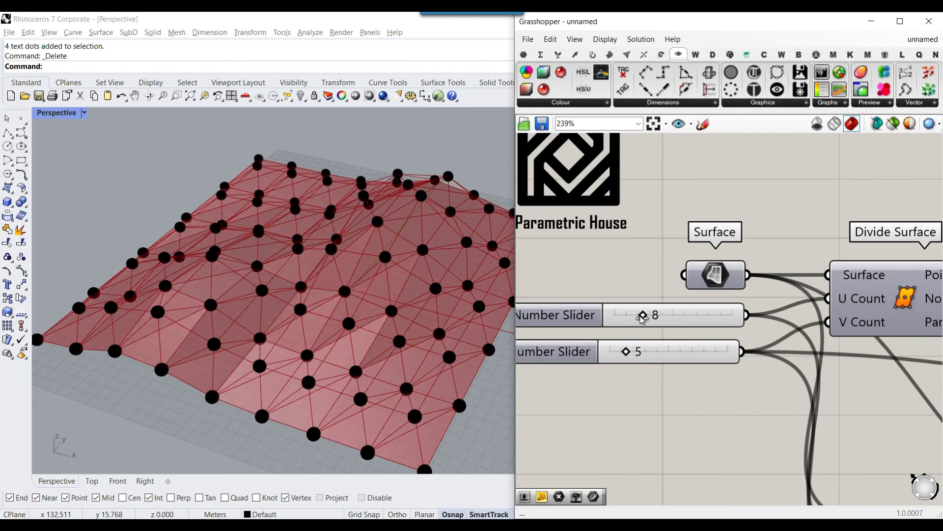
drag(627, 354, 634, 361)
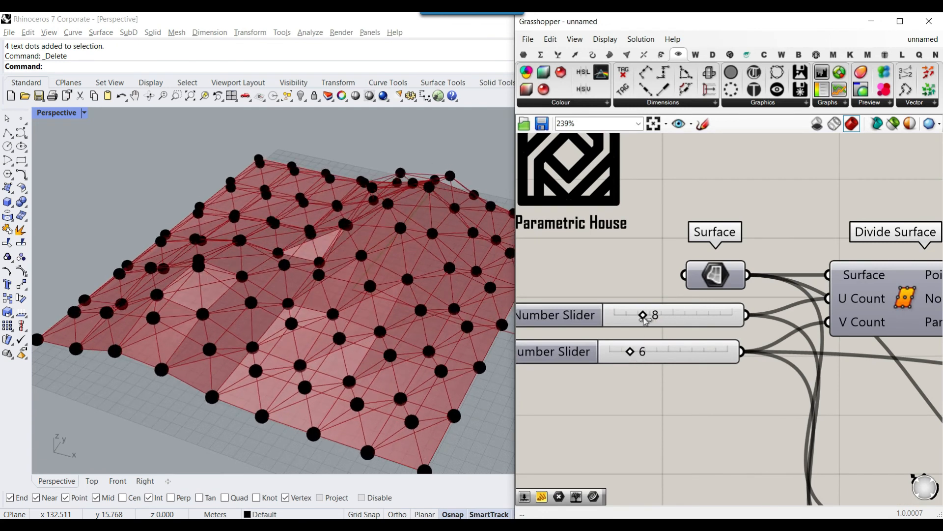
drag(649, 317, 645, 316)
- Add a Sphere component above Dot Display, feeding its Base from Move's Geometry output and its Radius from the Size slider
scroll(645, 316, down, 10)
scroll(851, 352, up, 4)
scroll(852, 352, up, 2)
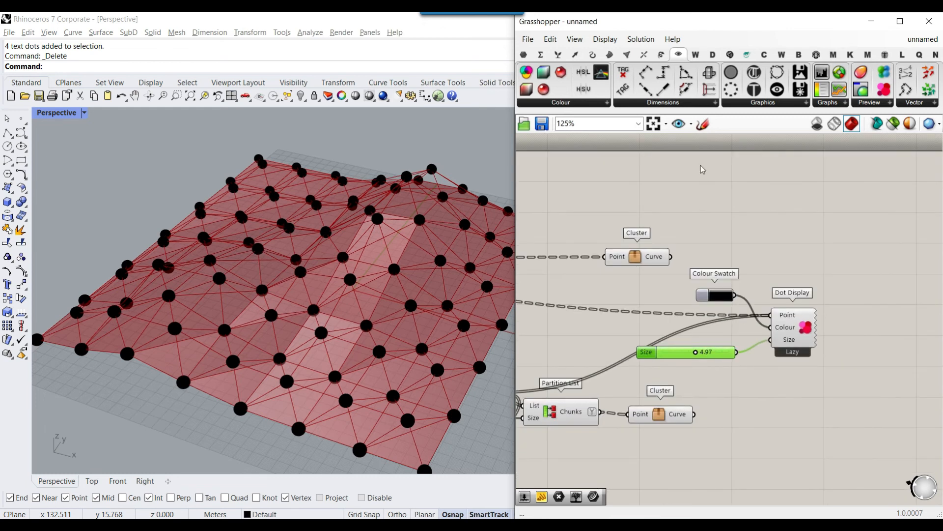
click(610, 56)
drag(721, 138, 810, 285)
scroll(762, 295, up, 2)
right_drag(713, 342, 767, 329)
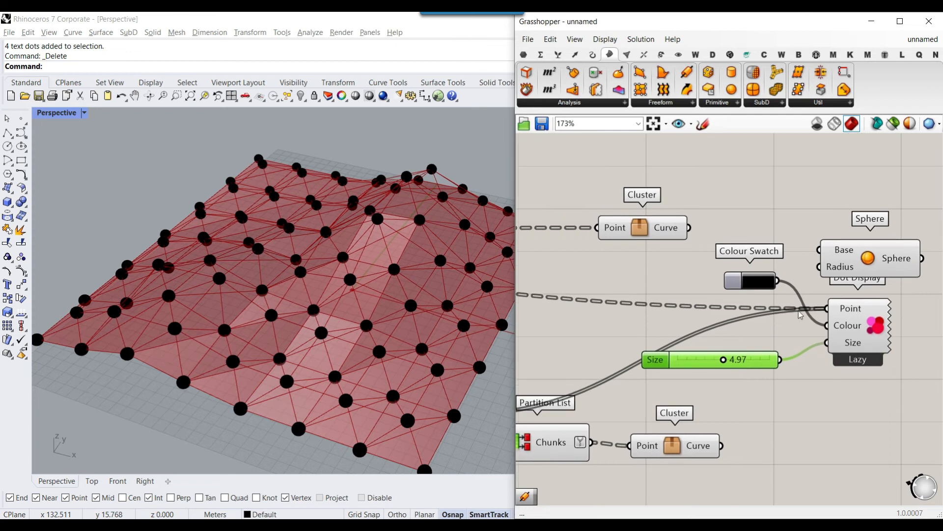
right_drag(685, 319, 745, 322)
scroll(745, 322, down, 1)
drag(811, 288, 865, 259)
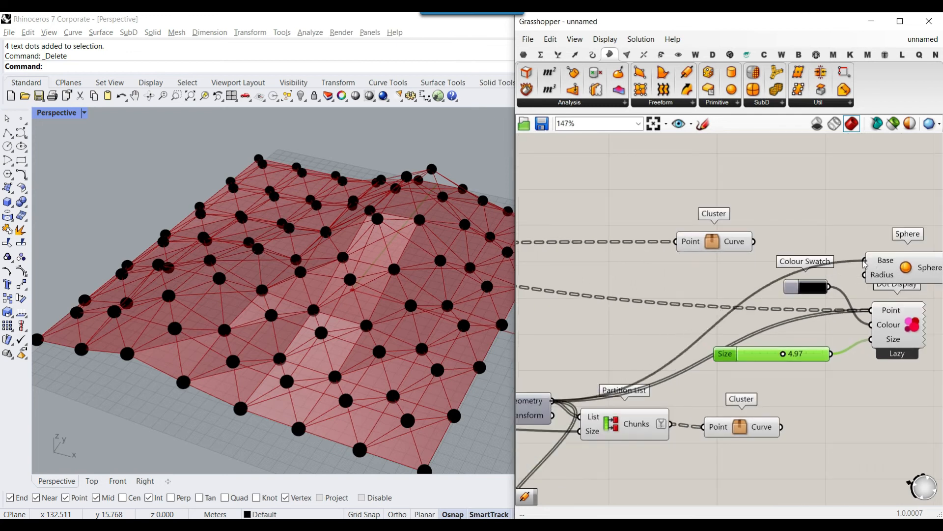
right_drag(865, 282, 764, 290)
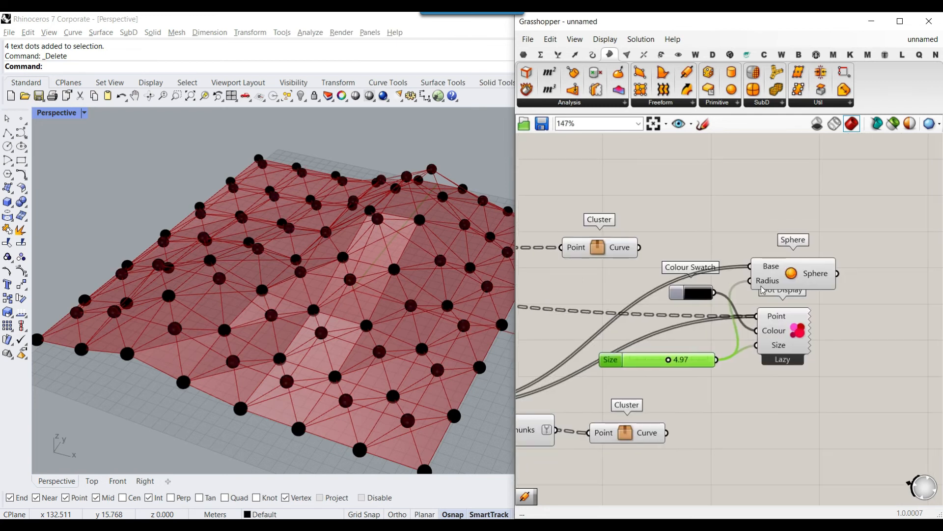
- Bake the spheres into the Rhino model and inspect one of them in the Perspective view
right_click(821, 280)
click(846, 294)
click(849, 403)
right_drag(393, 310, 324, 377)
scroll(383, 305, up, 5)
click(356, 324)
scroll(377, 283, down, 3)
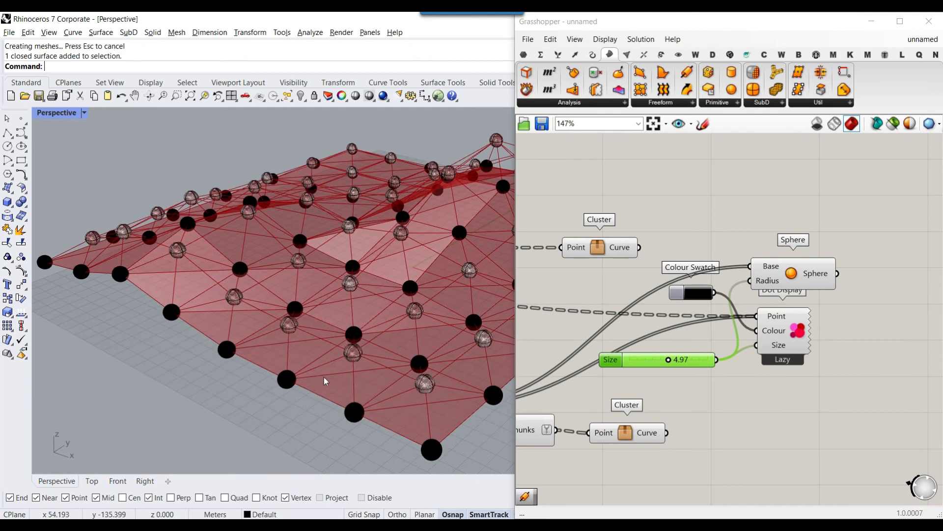
- Undo the sphere bake and delete the Sphere component
key(ctrl+z)
click(786, 278)
key(Delete)
- Set Dot Display's Size slider to 4.18
scroll(696, 346, up, 3)
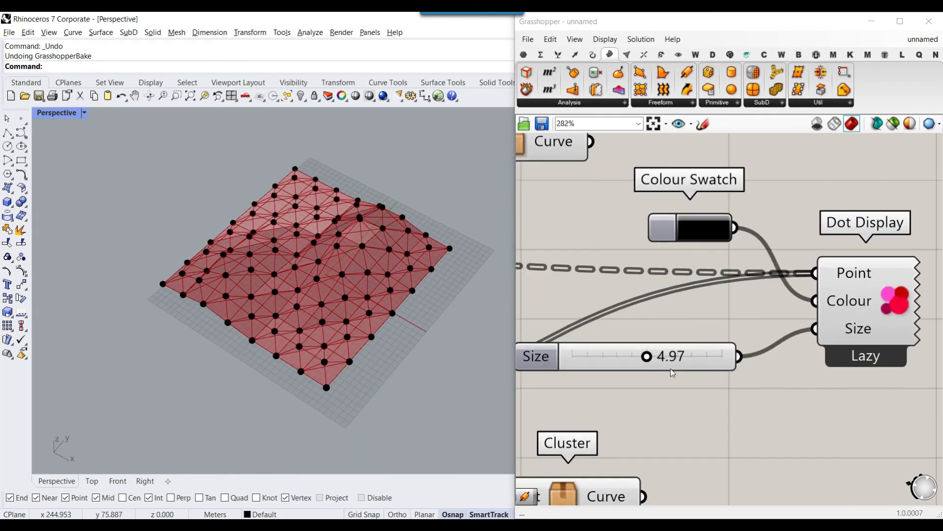
drag(651, 359, 639, 361)
scroll(255, 281, up, 5)
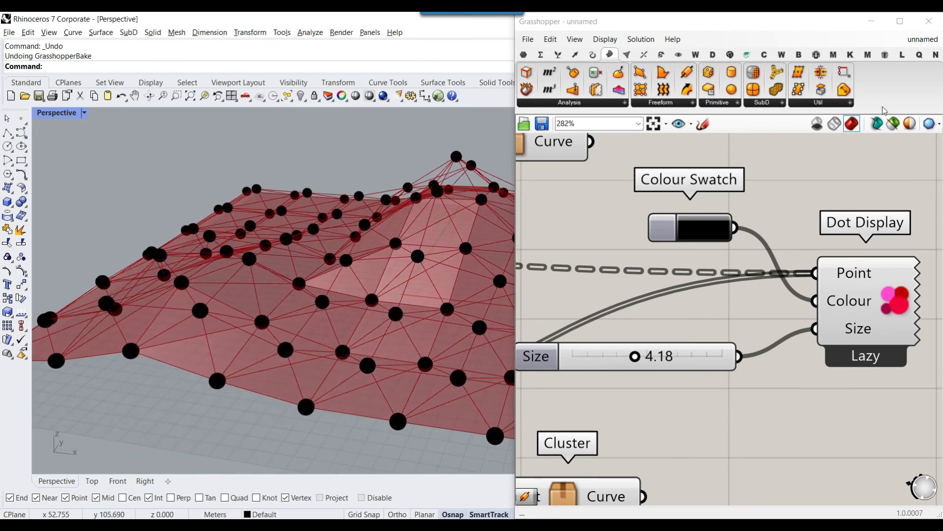
- Add the Human plug-in's Custom Preview Lineweights component and place it below Dot Display
click(885, 56)
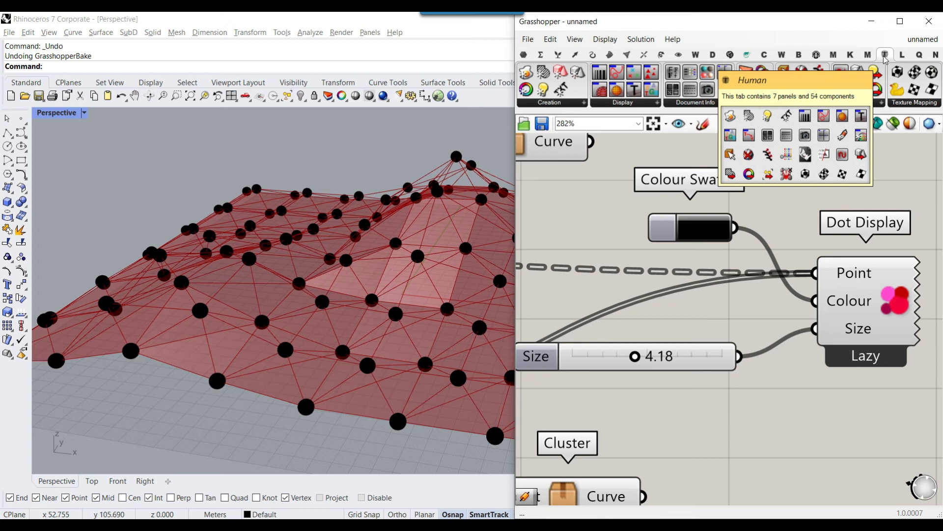
click(643, 104)
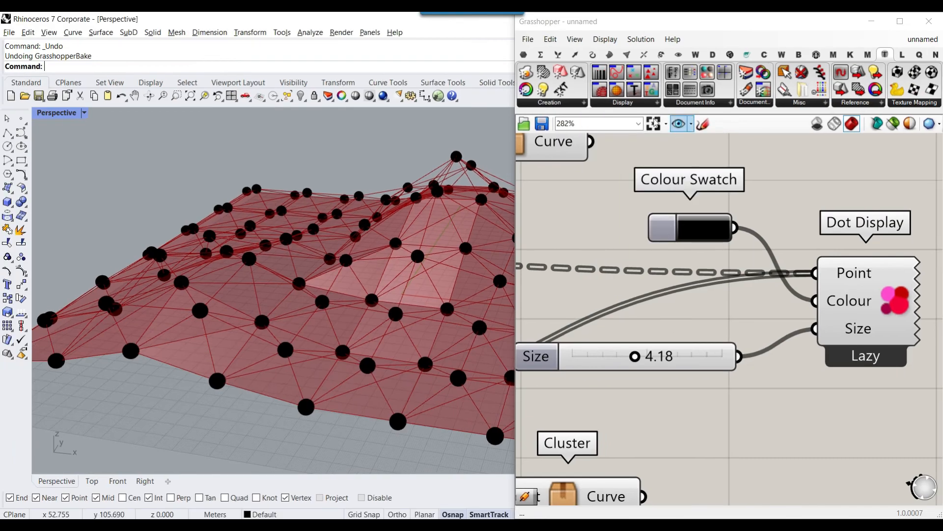
click(629, 109)
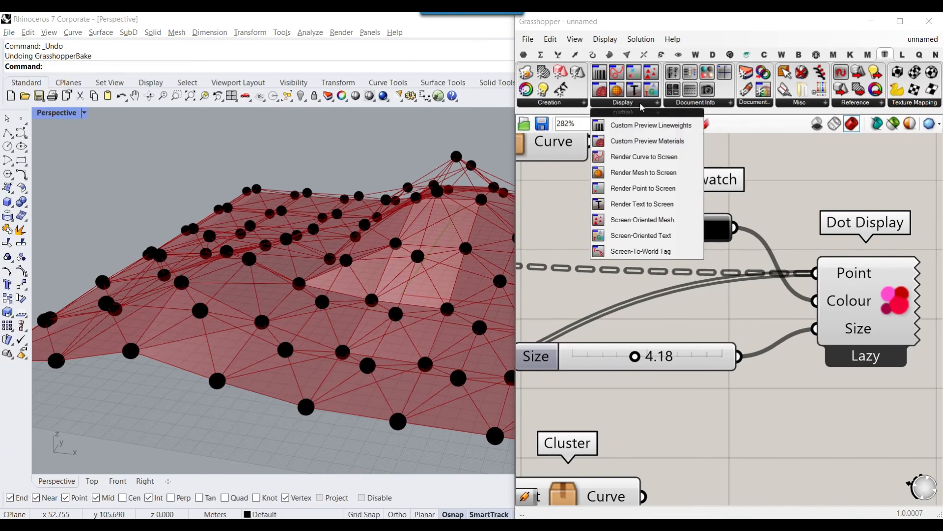
click(644, 129)
click(864, 410)
right_drag(875, 408, 815, 371)
drag(815, 370, 821, 402)
right_drag(821, 402, 864, 366)
scroll(864, 366, down, 4)
drag(864, 366, 840, 408)
scroll(765, 294, up, 2)
- Connect both Clusters' Curve outputs and the Line output to Custom Preview Lineweights' Geometry input, and shift the dot-display components aside
drag(721, 205, 823, 426)
right_drag(799, 450, 777, 358)
scroll(777, 352, down, 3)
drag(801, 339, 869, 321)
drag(842, 257, 909, 259)
drag(744, 280, 811, 273)
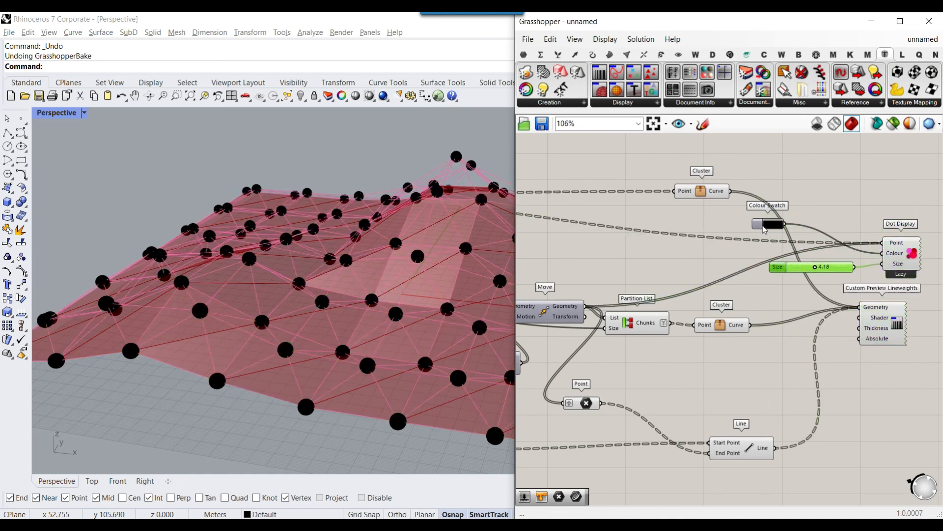
- Turn off the preview of the components upstream of Dot Display and Custom Preview Lineweights
scroll(766, 236, down, 5)
drag(797, 188, 660, 408)
middle_click(662, 233)
click(682, 253)
click(683, 257)
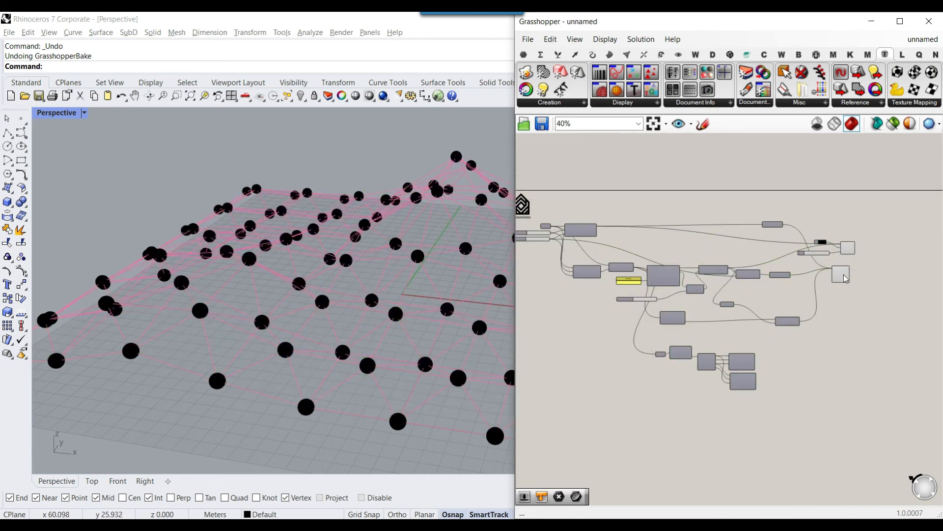
- Apply Invert to the Absolute input of Custom Preview Lineweights
scroll(845, 278, up, 10)
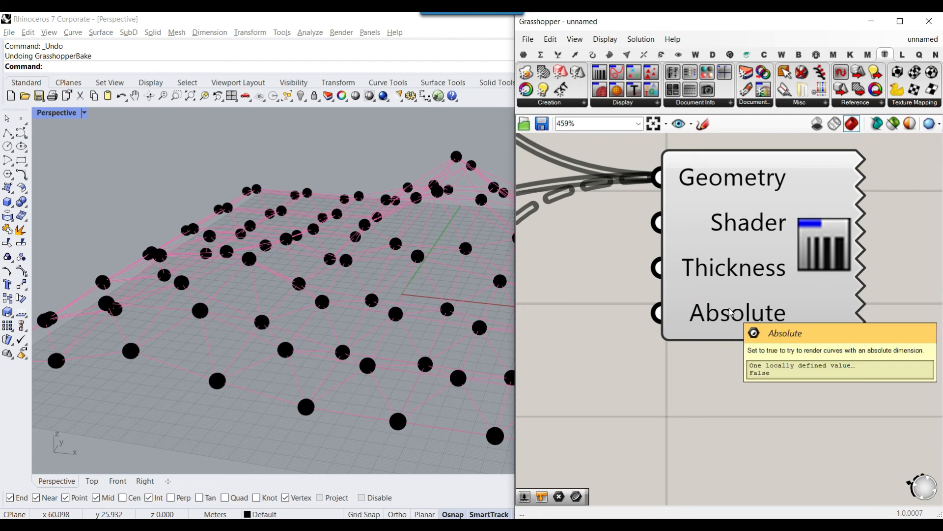
right_drag(731, 313, 642, 300)
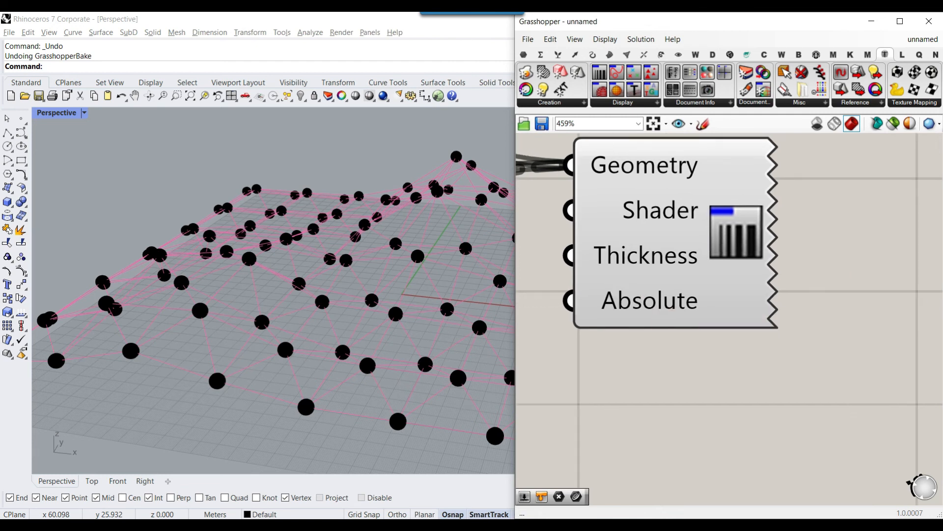
mouse_move(643, 298)
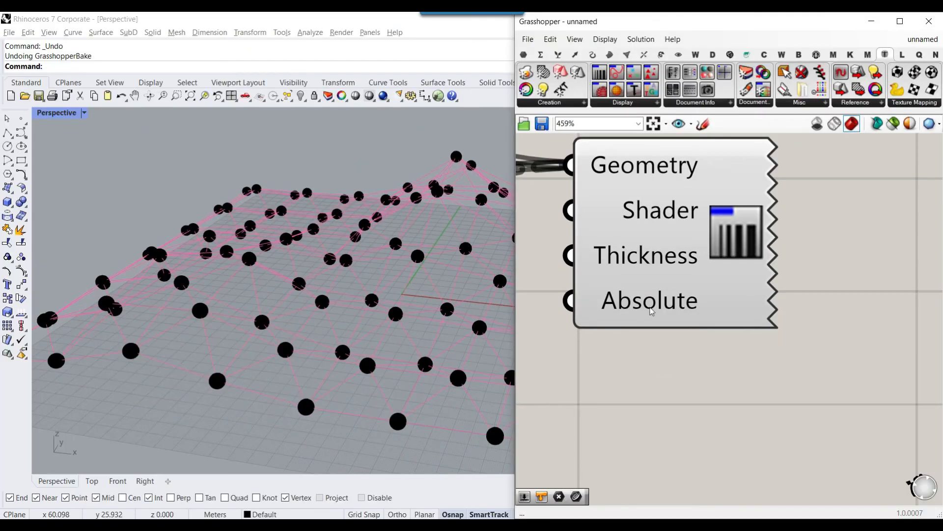
right_click(669, 296)
click(689, 394)
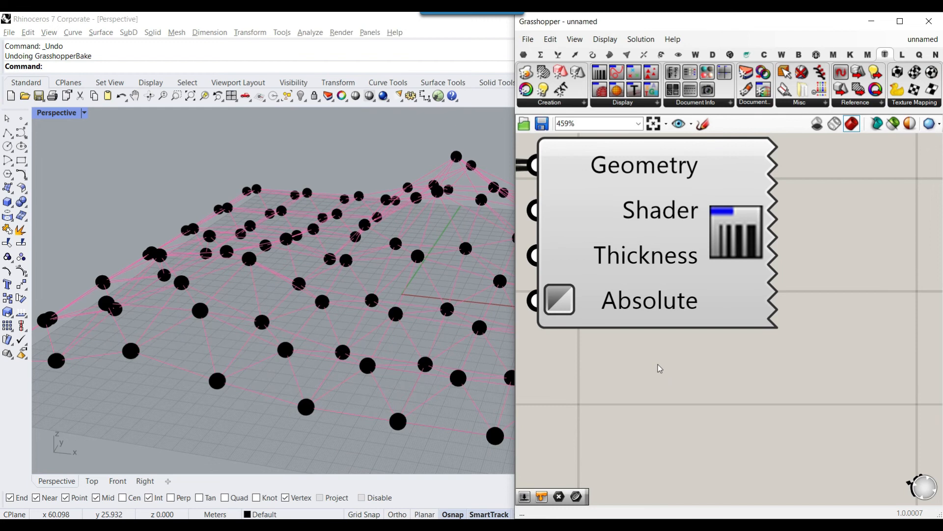
- Add a number slider with value 2.22 and connect it to Custom Preview Lineweights' Thickness input
scroll(629, 340, down, 3)
right_drag(629, 340, 806, 347)
scroll(859, 339, up, 1)
drag(859, 340, 902, 374)
double_click(619, 347)
text(2.2)
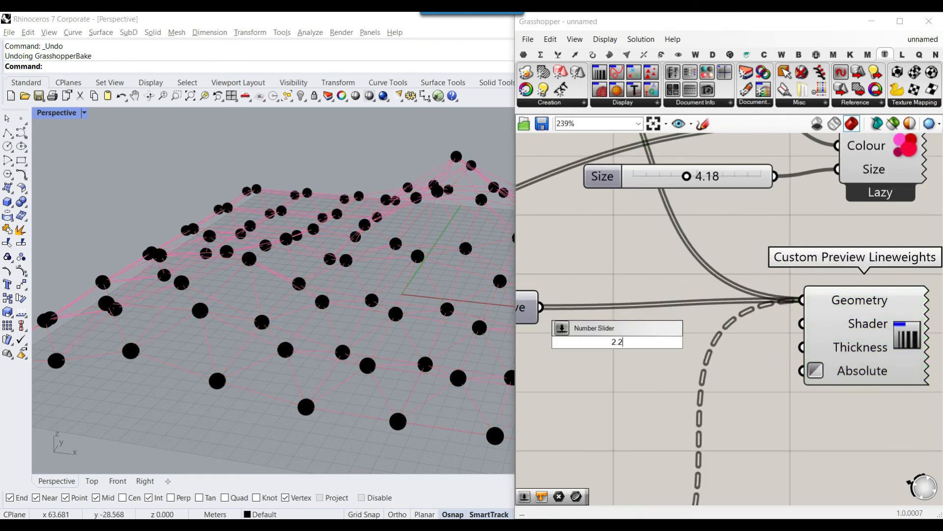
text(2)
key(Return)
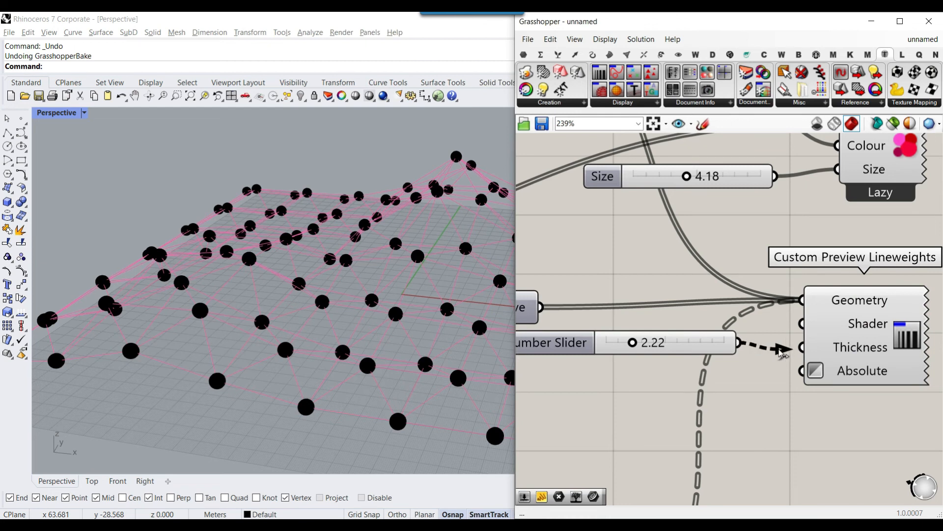
drag(783, 351, 802, 347)
- Set the thickness slider to 2.68 and move it slightly lower beside Custom Preview Lineweights
mouse_move(634, 344)
mouse_down()
mouse_move(645, 344)
mouse_move(614, 344)
mouse_move(637, 344)
mouse_up()
scroll(690, 358, down, 3)
drag(690, 357, 696, 375)
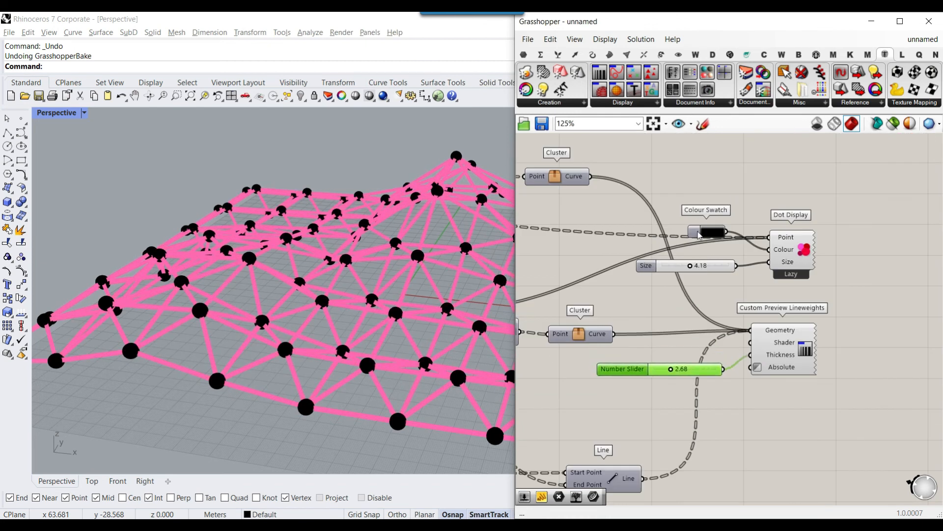
- Feed a yellow copy of the Colour Swatch into Custom Preview Lineweights' Shader input and set the thickness slider to 2.19
alt+drag(695, 240, 669, 353)
scroll(711, 351, up, 3)
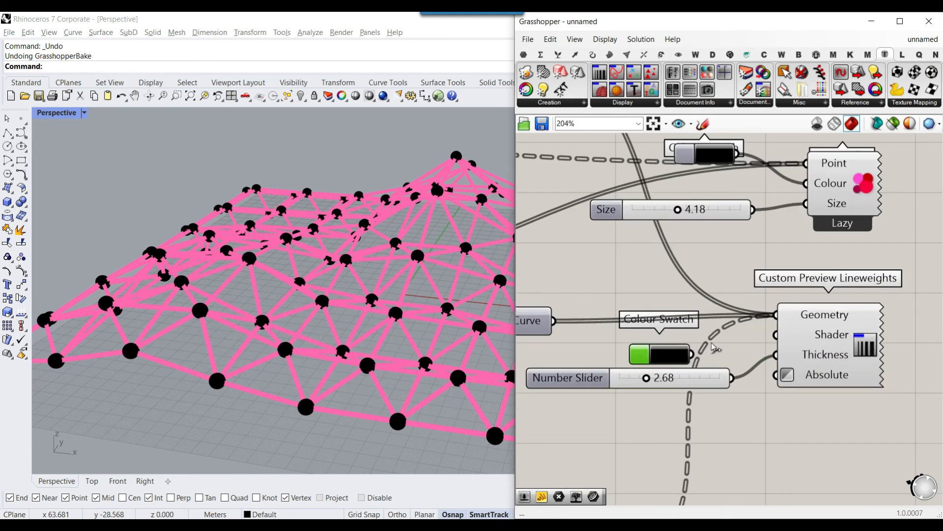
drag(772, 333, 775, 335)
click(671, 354)
mouse_move(718, 375)
mouse_down()
mouse_move(718, 394)
mouse_move(704, 352)
mouse_move(704, 361)
mouse_move(773, 335)
mouse_up()
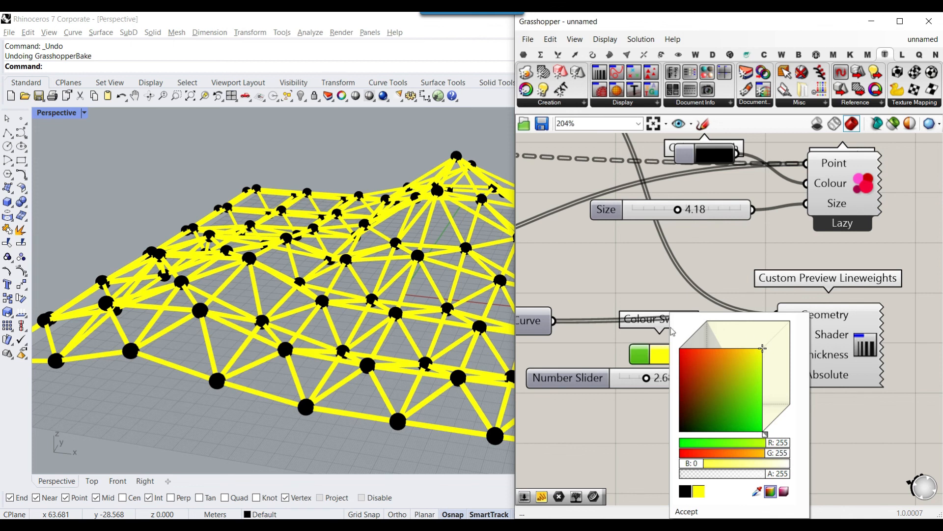
click(560, 268)
drag(638, 379, 641, 379)
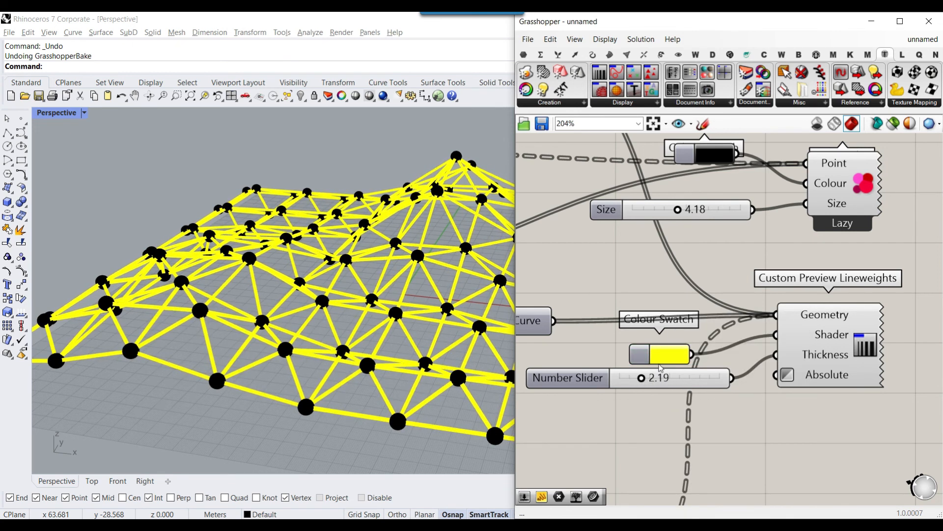
- Reduce the surface's divisions to make the space-frame grid coarser and check the frame in the Perspective view
scroll(687, 370, down, 6)
right_drag(688, 371, 844, 350)
scroll(844, 349, down, 4)
scroll(671, 318, up, 9)
mouse_move(656, 331)
mouse_down()
mouse_move(673, 331)
mouse_move(661, 358)
mouse_move(636, 358)
mouse_move(646, 331)
mouse_up()
click(344, 306)
scroll(344, 306, up, 3)
click(310, 352)
scroll(310, 352, down, 3)
right_drag(310, 352, 364, 290)
scroll(385, 266, up, 3)
right_drag(666, 331, 654, 325)
scroll(651, 326, down, 8)
right_drag(855, 369, 657, 325)
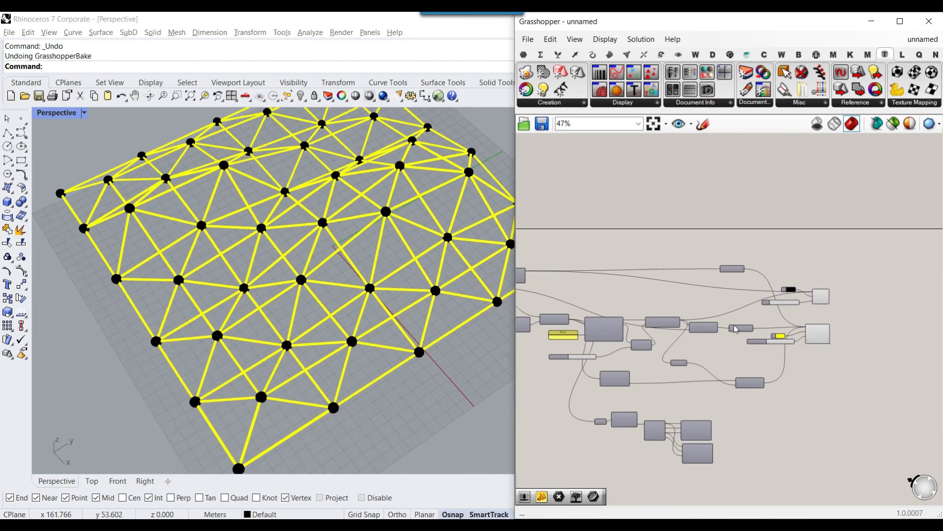
- Examine the space frame in the Perspective view and locate the 4Point Surface panel components in the definition
scroll(821, 343, up, 4)
click(816, 337)
click(775, 368)
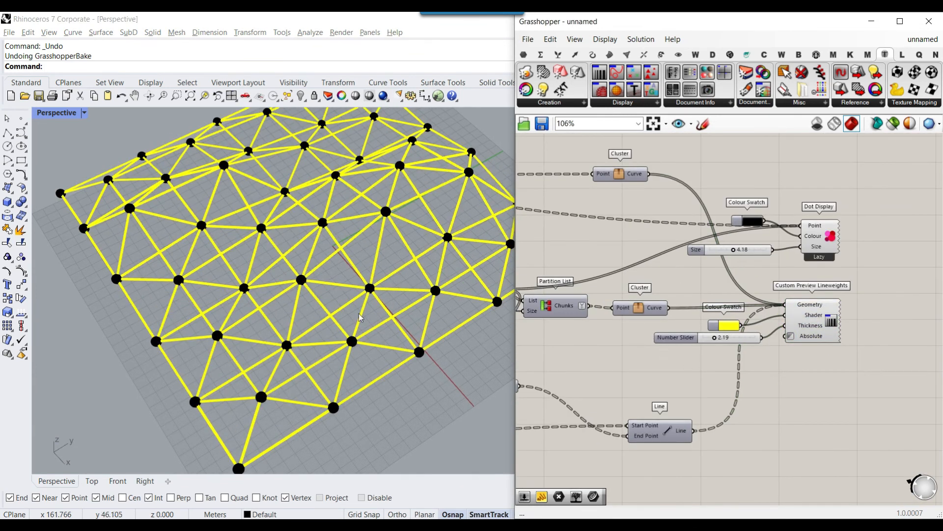
scroll(221, 302, down, 8)
right_drag(261, 353, 260, 298)
scroll(268, 300, up, 6)
scroll(634, 383, down, 3)
right_drag(634, 391, 760, 341)
right_drag(703, 377, 661, 331)
scroll(692, 409, up, 3)
right_drag(730, 345, 704, 377)
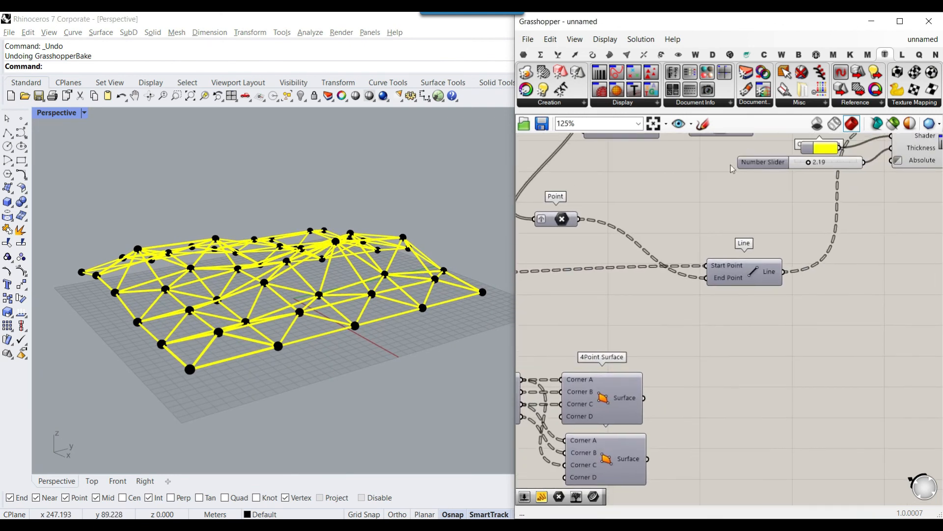
- Add a Custom Preview component beside the panel components and connect both 4Point Surface outputs to its Geometry input
scroll(778, 298, down, 2)
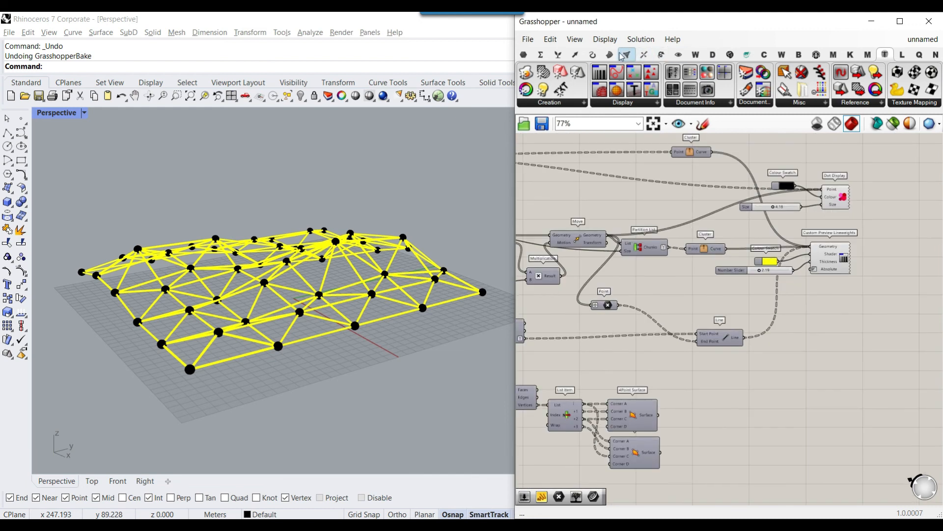
click(680, 55)
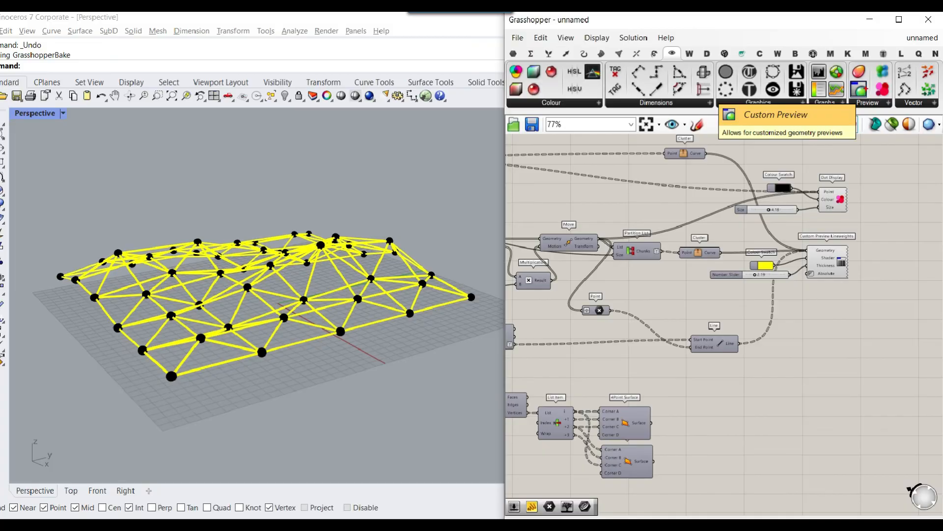
click(863, 91)
scroll(722, 427, up, 4)
click(666, 442)
right_drag(667, 441, 742, 379)
scroll(742, 379, up, 2)
scroll(639, 330, up, 1)
drag(647, 326, 725, 375)
right_drag(725, 374, 718, 321)
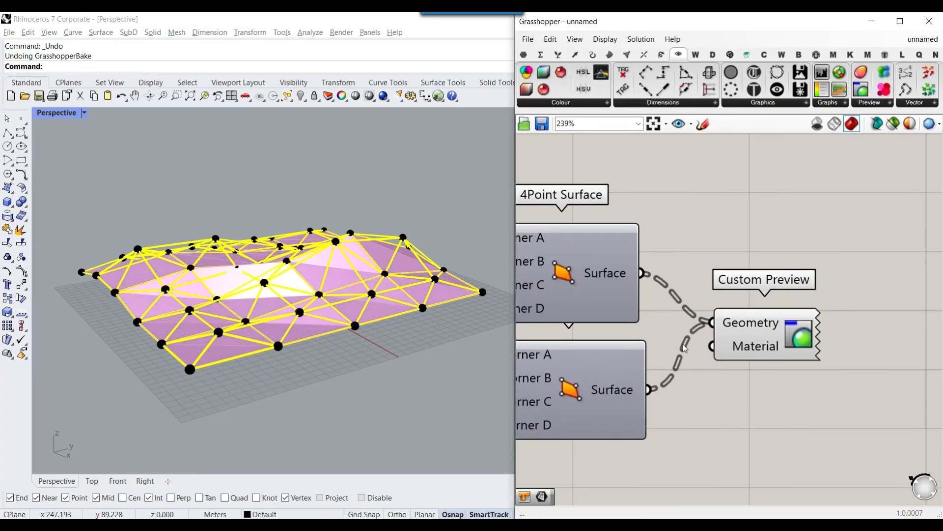
scroll(683, 327, down, 3)
mouse_move(345, 341)
right_down()
mouse_move(331, 288)
mouse_move(339, 327)
right_up()
- Feed a new Colour Swatch into Custom Preview's Material input, leaving only the first 4Point Surface connected to its Geometry input
scroll(719, 323, up, 2)
drag(725, 337, 769, 309)
double_click(748, 246)
text(swat)
click(708, 234)
drag(713, 246, 541, 192)
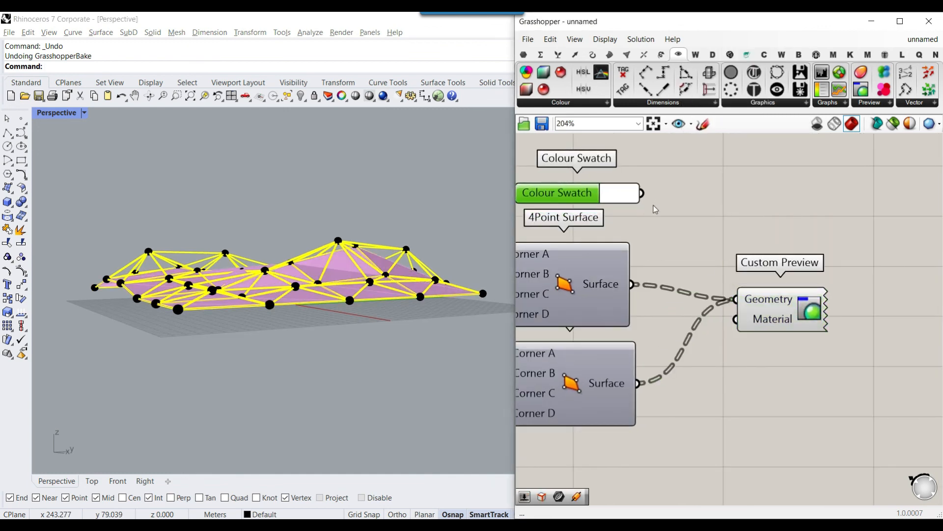
drag(736, 330, 735, 299)
drag(785, 318, 786, 298)
- Clear the panel Colour Swatch's label and place the swatch beside Custom Preview
right_click(571, 197)
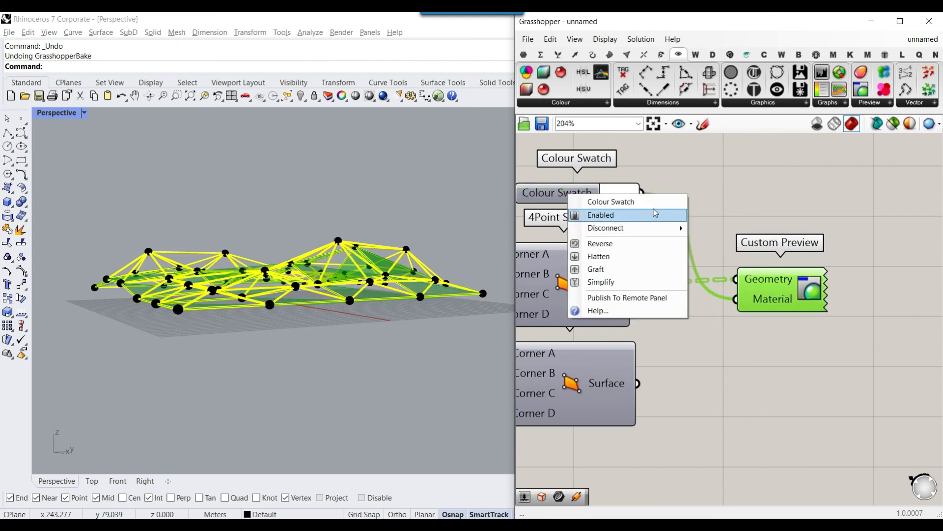
key(BackSpace)
drag(567, 196, 699, 253)
click(700, 357)
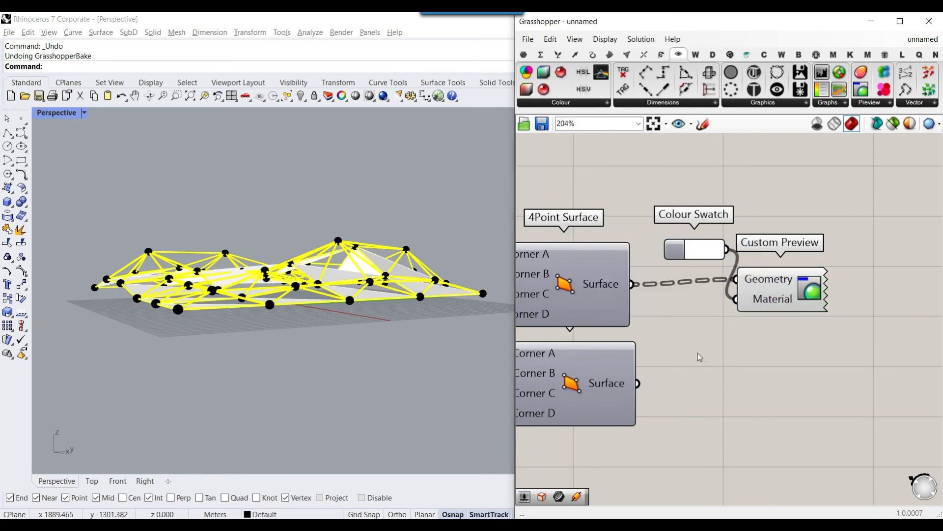
- Copy Custom Preview with its Colour Swatch below the original and connect the second 4Point Surface to the copy's Geometry input
drag(830, 204, 695, 351)
alt+drag(775, 293, 785, 376)
click(757, 484)
click(630, 386)
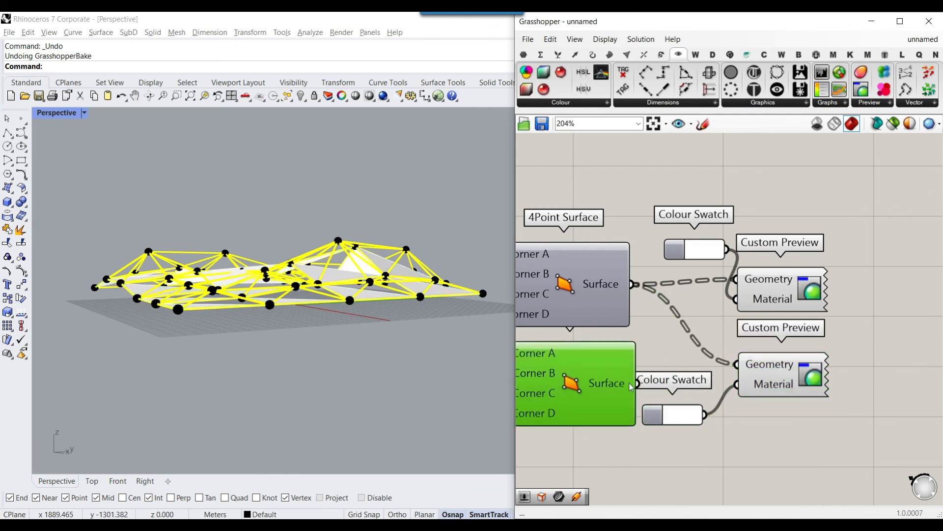
drag(717, 362, 736, 364)
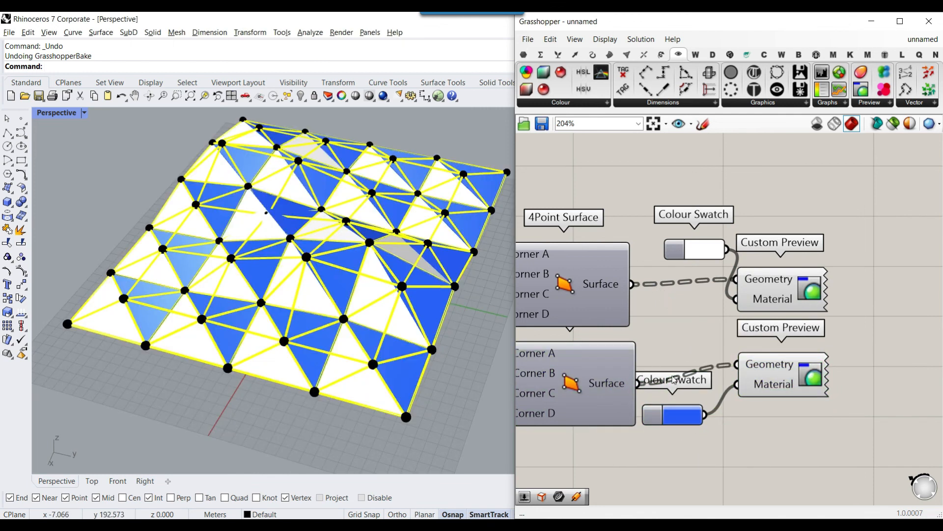
- Set the first panel set's Colour Swatch to blue and the second panel set's to magenta
click(686, 417)
drag(784, 369, 690, 298)
click(694, 251)
drag(773, 308, 659, 337)
mouse_move(413, 364)
right_down()
mouse_move(377, 169)
mouse_move(326, 285)
mouse_move(283, 246)
mouse_move(415, 348)
right_up()
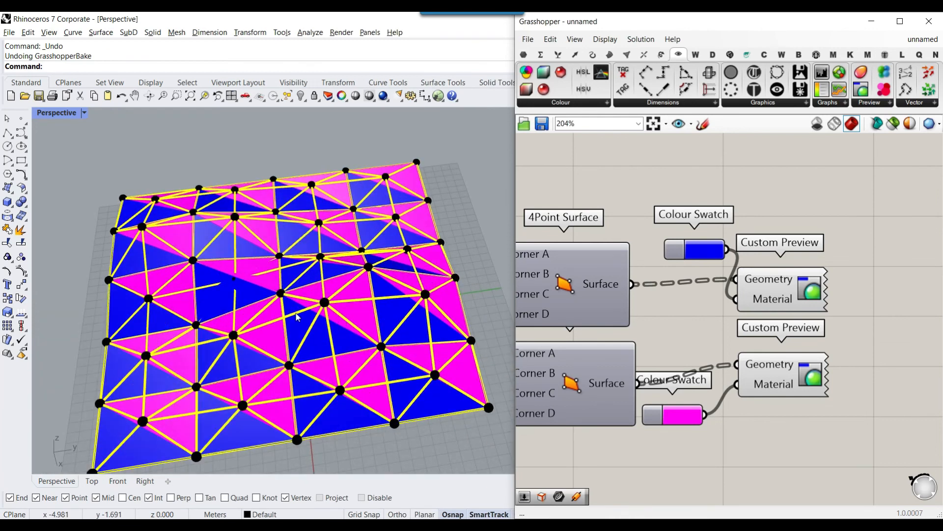
- Make both panel colours semi-transparent, setting the blue swatch's alpha to 100 and lowering the magenta swatch's alpha as well
scroll(676, 303, down, 4)
scroll(718, 317, up, 1)
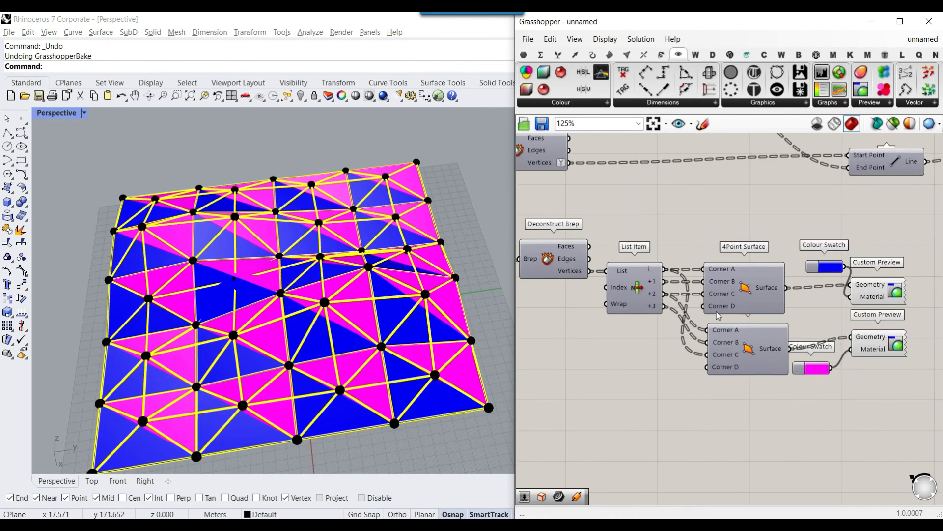
scroll(835, 269, up, 4)
click(833, 270)
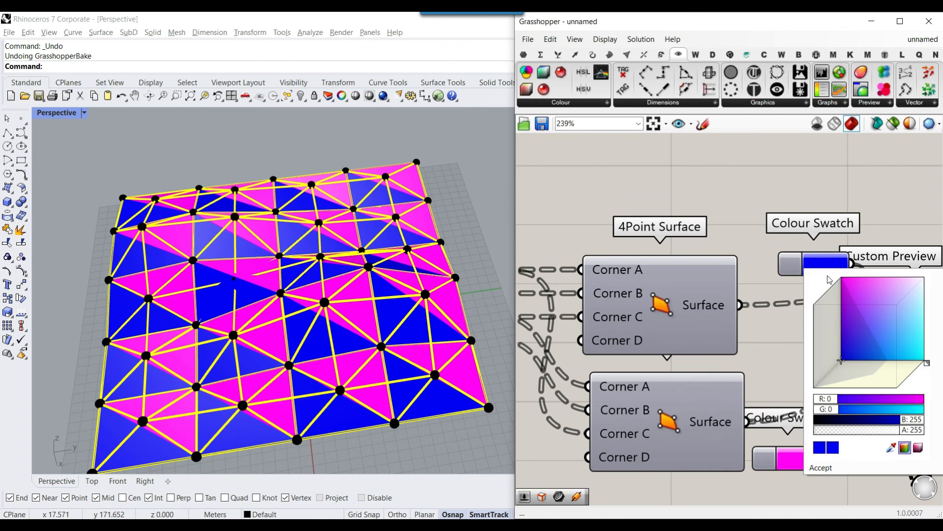
drag(913, 436, 860, 434)
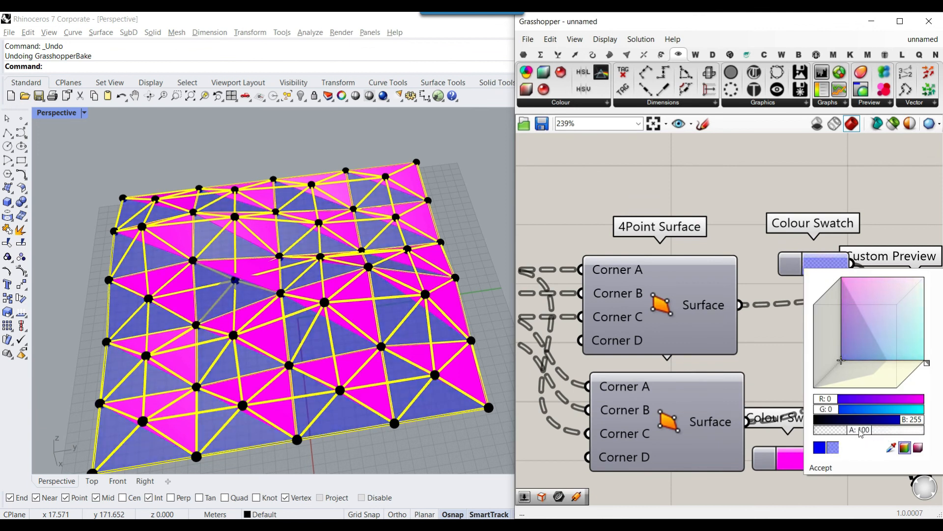
click(797, 452)
click(796, 455)
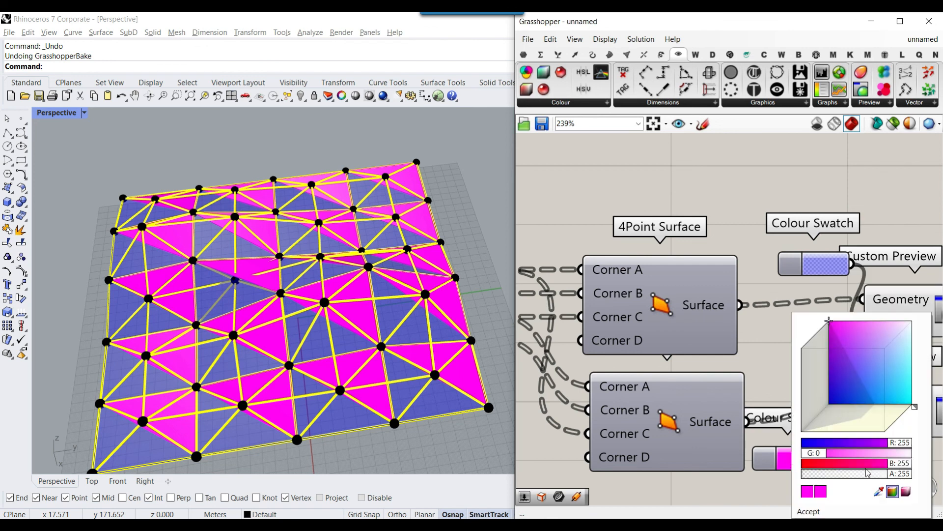
drag(900, 473, 850, 475)
right_drag(350, 432, 319, 317)
scroll(264, 246, down, 3)
scroll(324, 310, down, 5)
right_drag(321, 268, 369, 314)
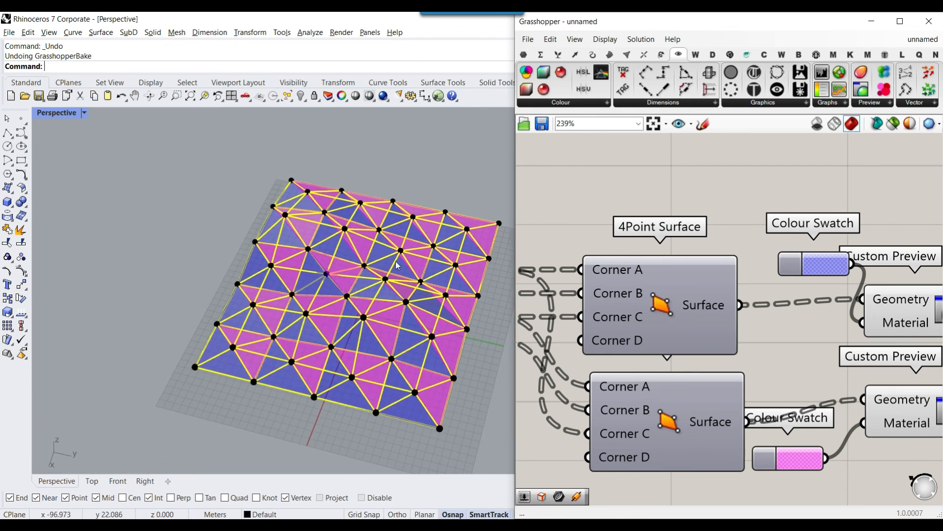
- Set the offset slider feeding the Multiplication component to 10.734
scroll(773, 332, down, 6)
scroll(627, 237, up, 6)
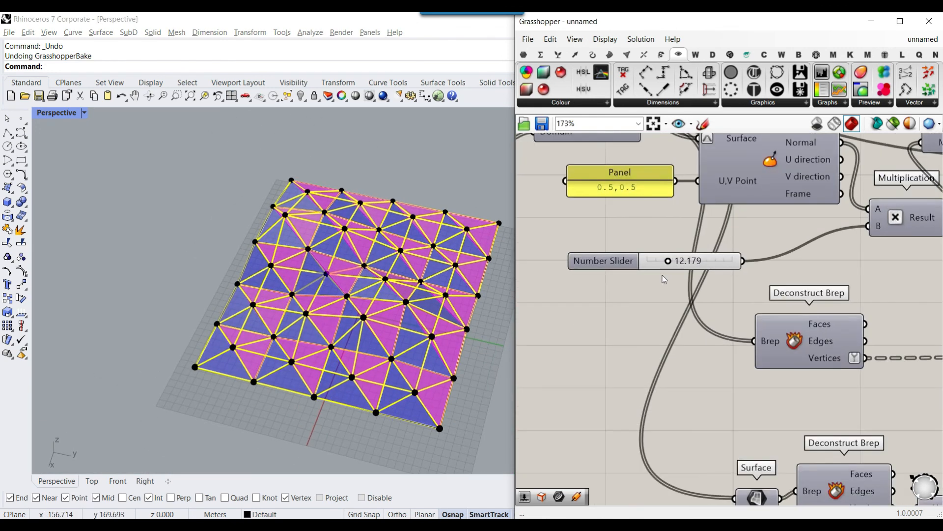
drag(670, 261, 666, 262)
right_drag(393, 280, 359, 271)
scroll(324, 272, up, 5)
- Increase the surface's V Count slider slightly and check the denser grid in the Perspective view
right_drag(541, 257, 788, 307)
scroll(586, 281, down, 4)
scroll(787, 306, down, 2)
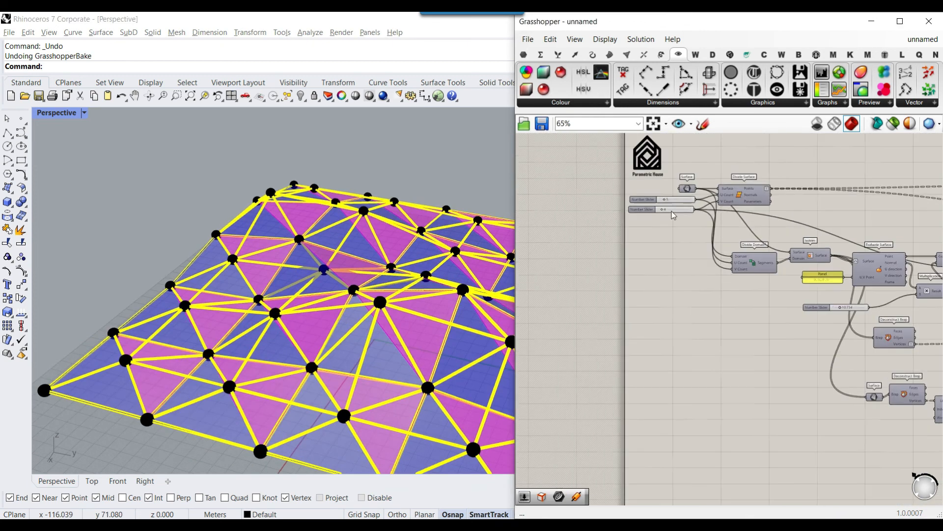
scroll(657, 196, up, 7)
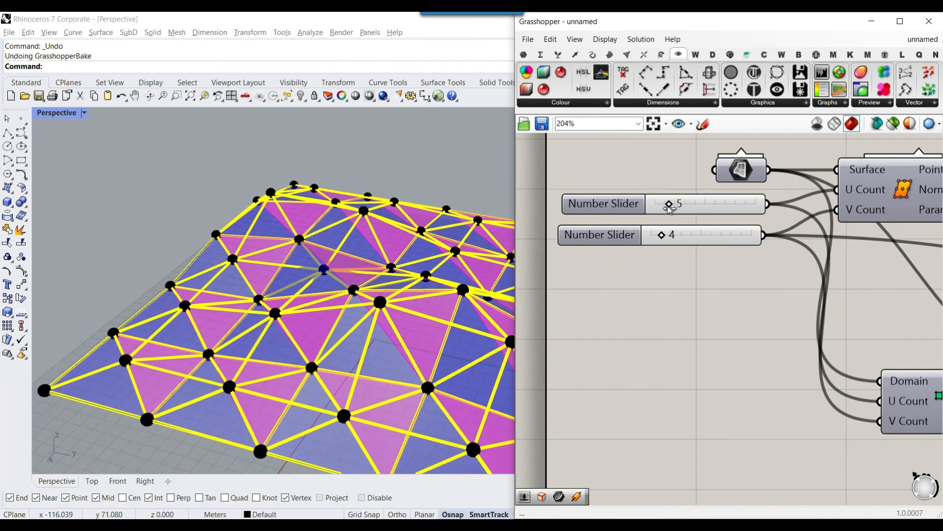
drag(663, 238, 666, 237)
right_drag(442, 275, 389, 312)
right_drag(668, 298, 653, 283)
- Raise the offset slider feeding the Multiplication component to deepen the space frame between its two layers
scroll(661, 290, down, 7)
scroll(806, 350, up, 6)
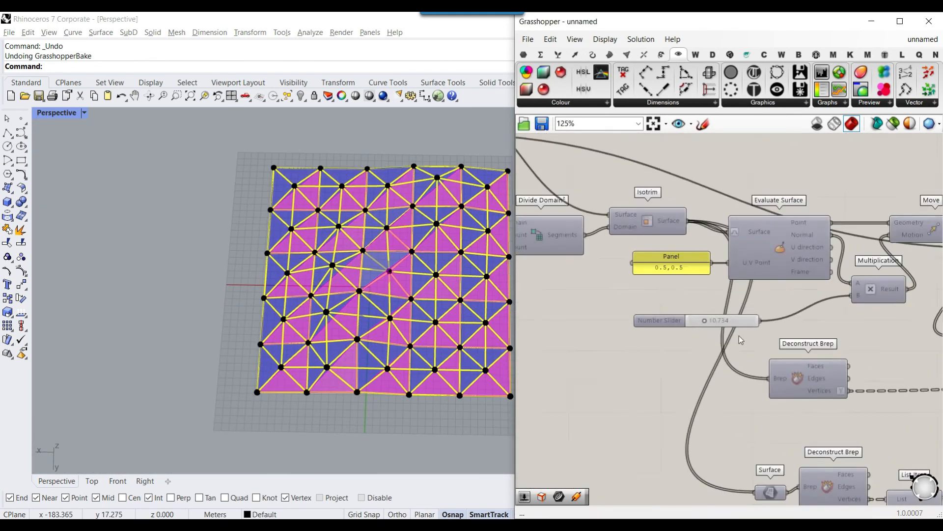
drag(699, 314, 704, 316)
right_drag(374, 266, 339, 216)
scroll(460, 354, up, 5)
scroll(662, 283, down, 5)
- Increase the Custom Preview Lineweights thickness and the Dot Display size to give thicker bars and larger nodes
right_drag(860, 290, 669, 273)
right_drag(845, 272, 759, 284)
scroll(620, 265, up, 7)
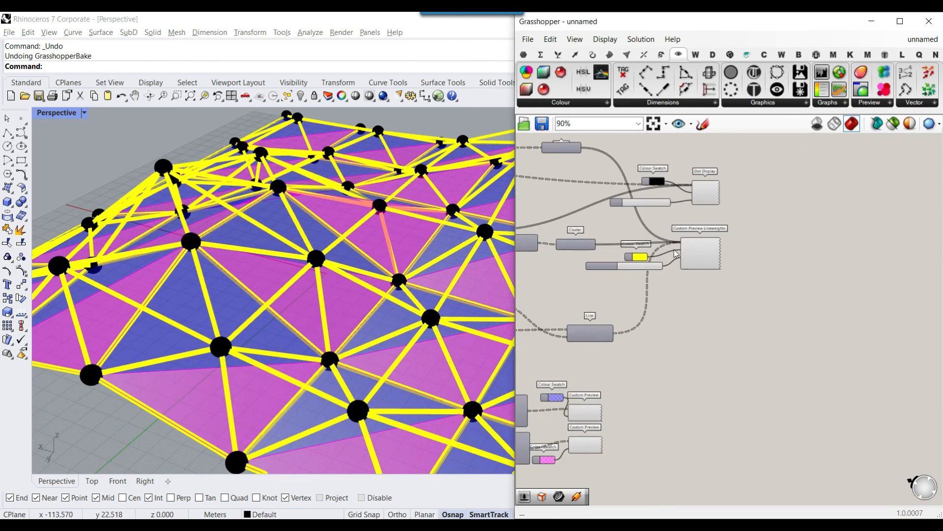
drag(646, 283, 666, 285)
right_drag(659, 295, 637, 400)
drag(668, 188, 685, 188)
scroll(292, 238, down, 5)
right_drag(291, 235, 350, 285)
scroll(350, 285, down, 4)
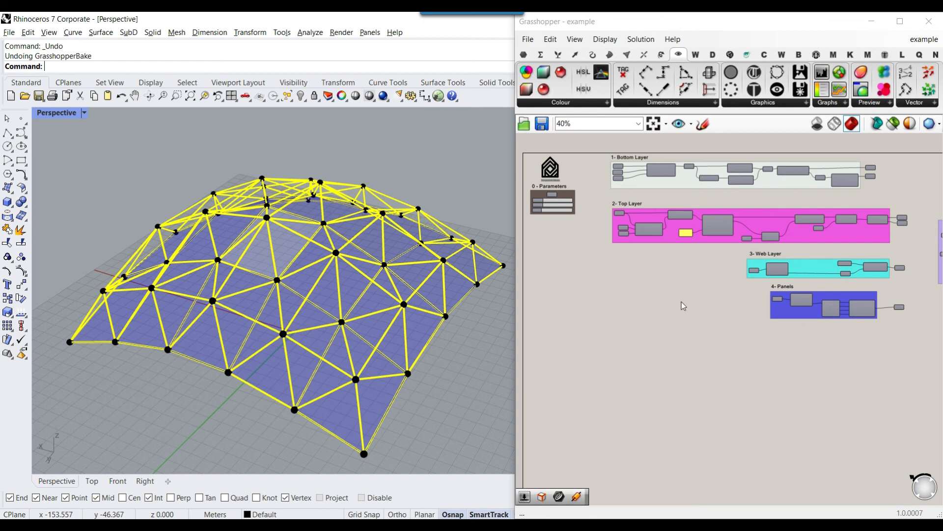
- Review the layer, panel and visualization groups in the example definition and return to the unnamed definition
scroll(682, 303, up, 5)
scroll(757, 304, down, 3)
scroll(757, 304, down, 3)
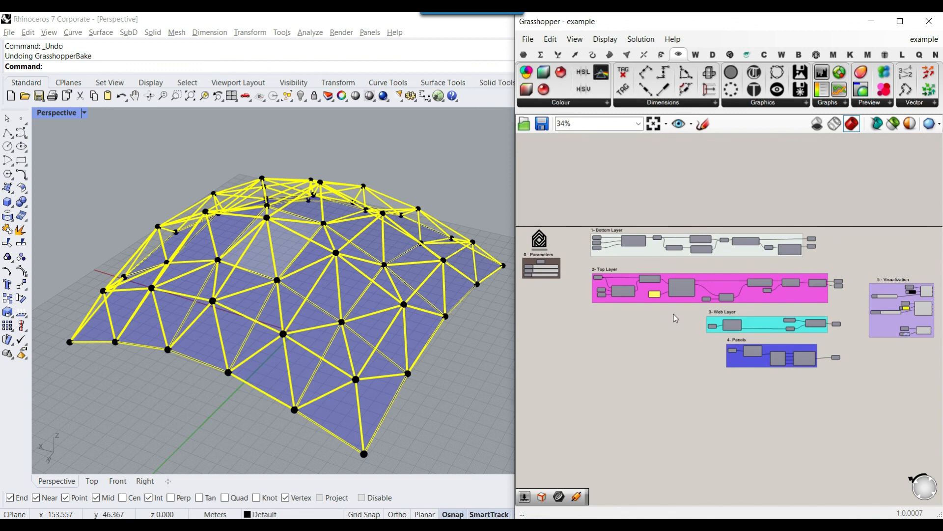
scroll(670, 305, up, 1)
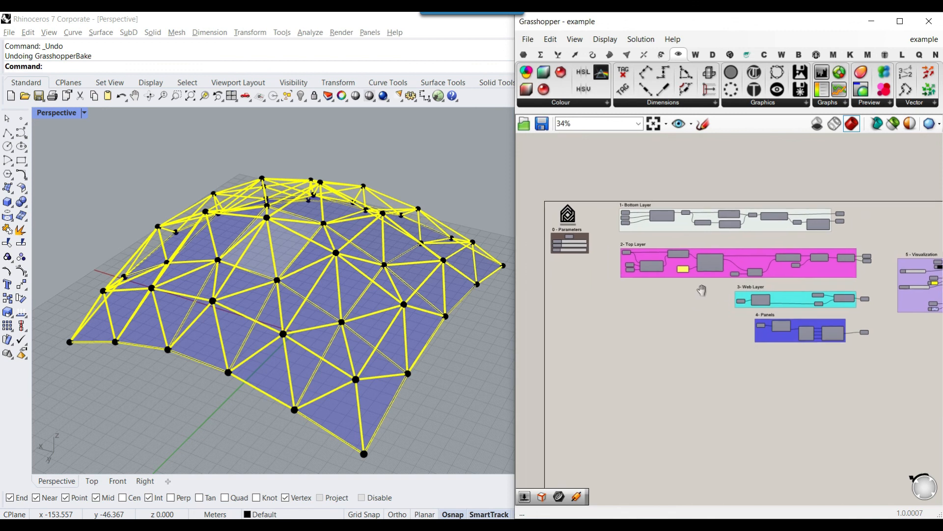
click(926, 40)
click(868, 177)
right_drag(389, 195, 385, 313)
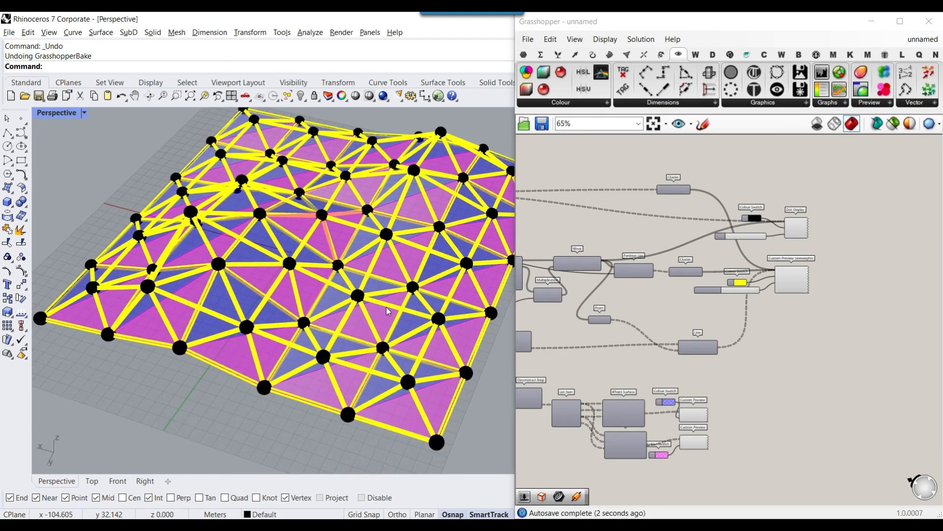